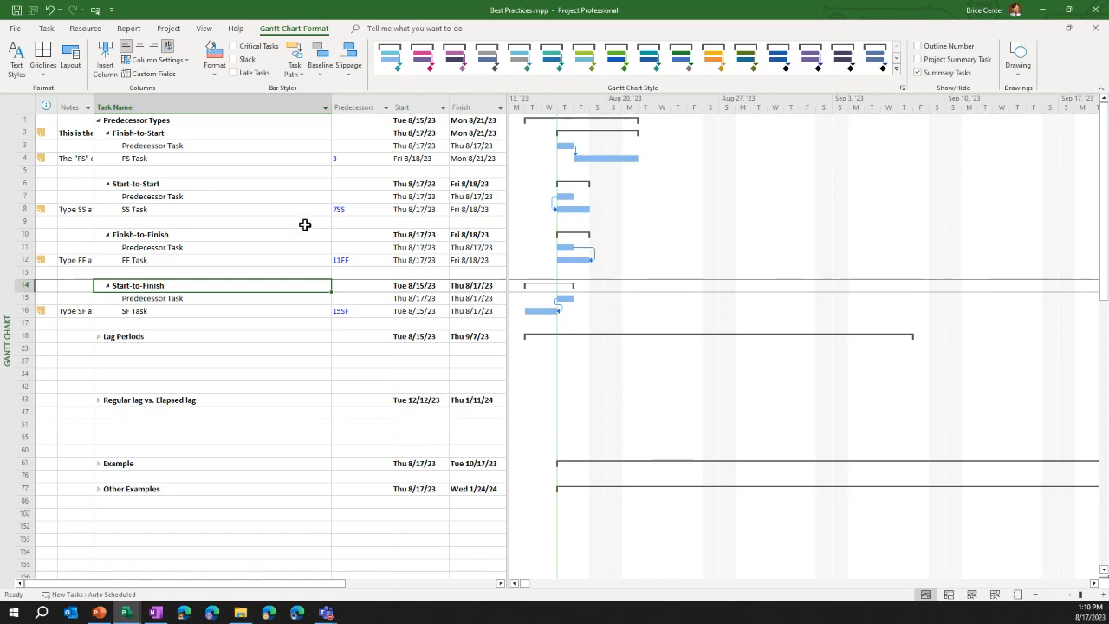
Clear the predecessor of the FS Task in the Finish-to-Start group
left_click(347, 159)
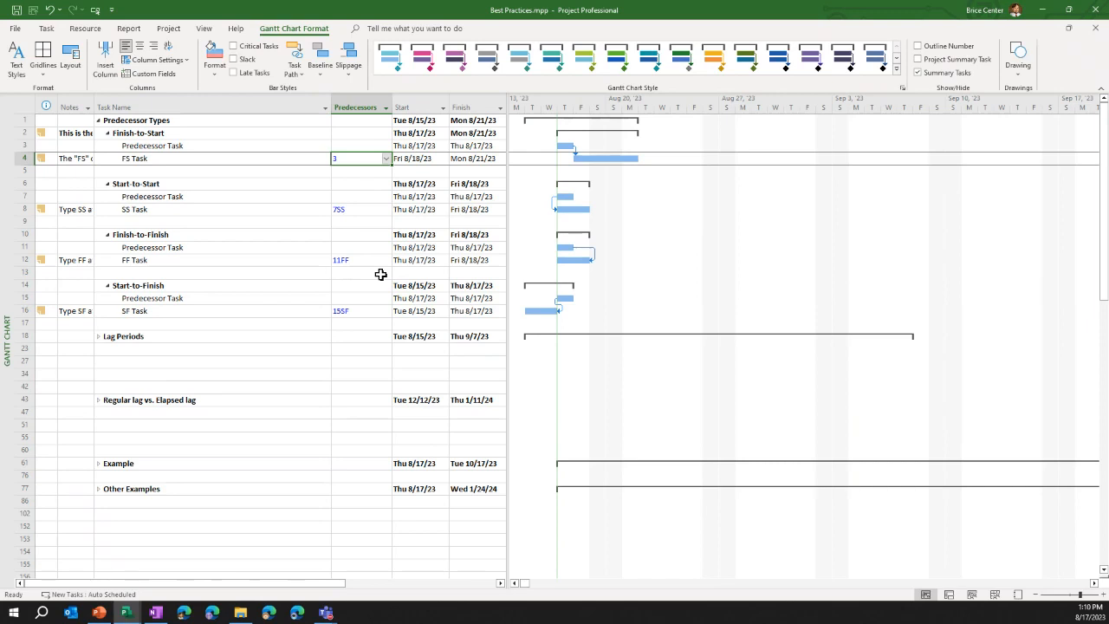
key("Delete")
key("Left")
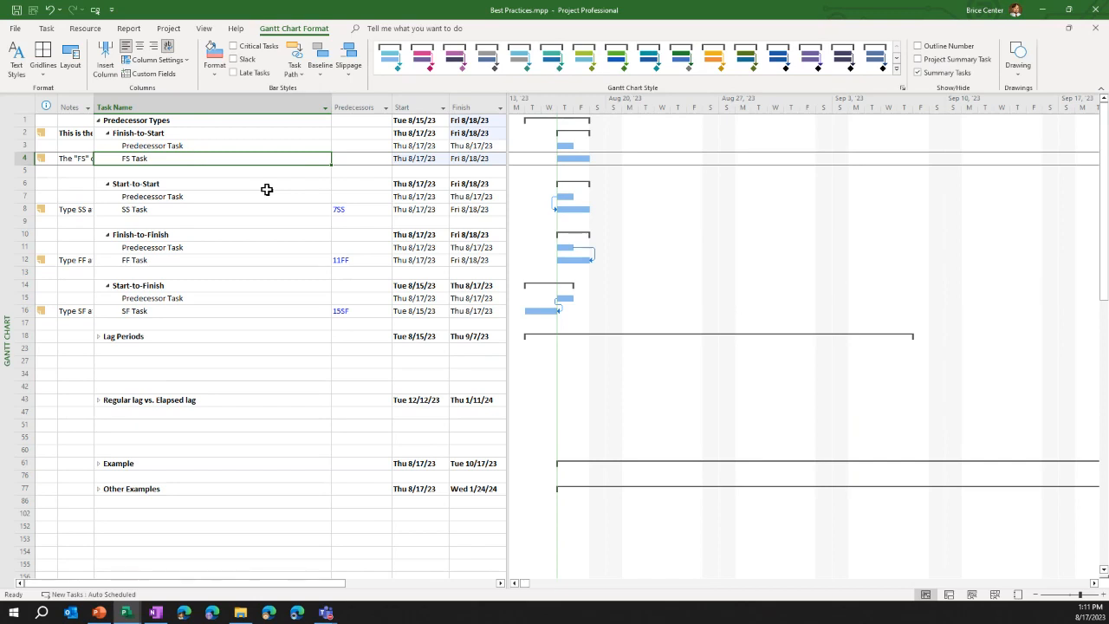
Enter 3 as the FS Task's predecessor directly in the task table and undo the entry
left_click(345, 159)
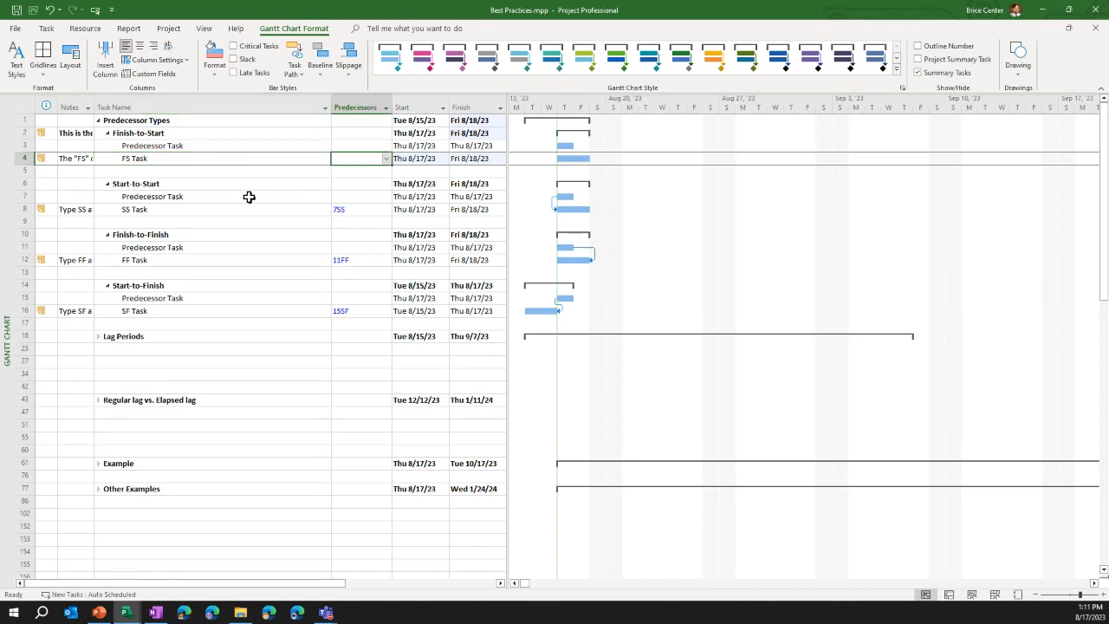
type("3")
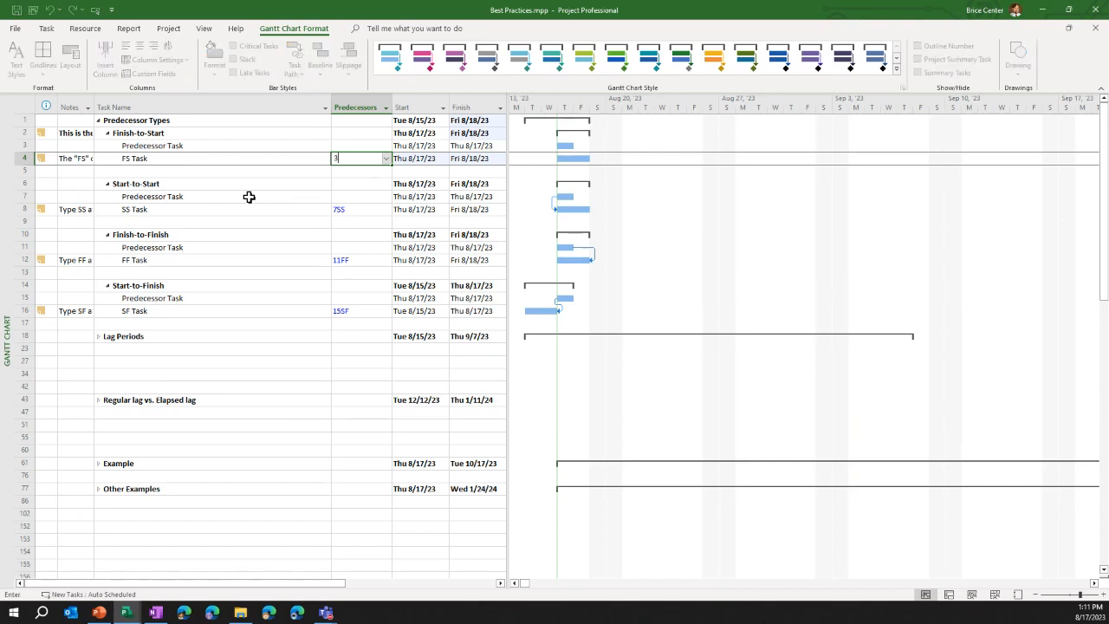
key("Return")
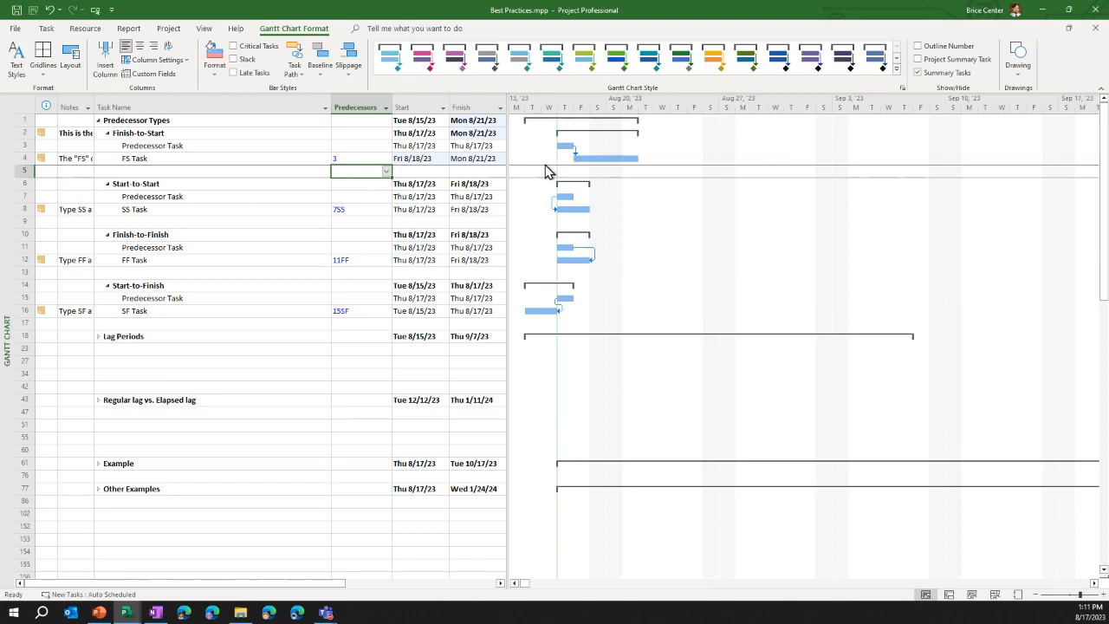
left_click(50, 9)
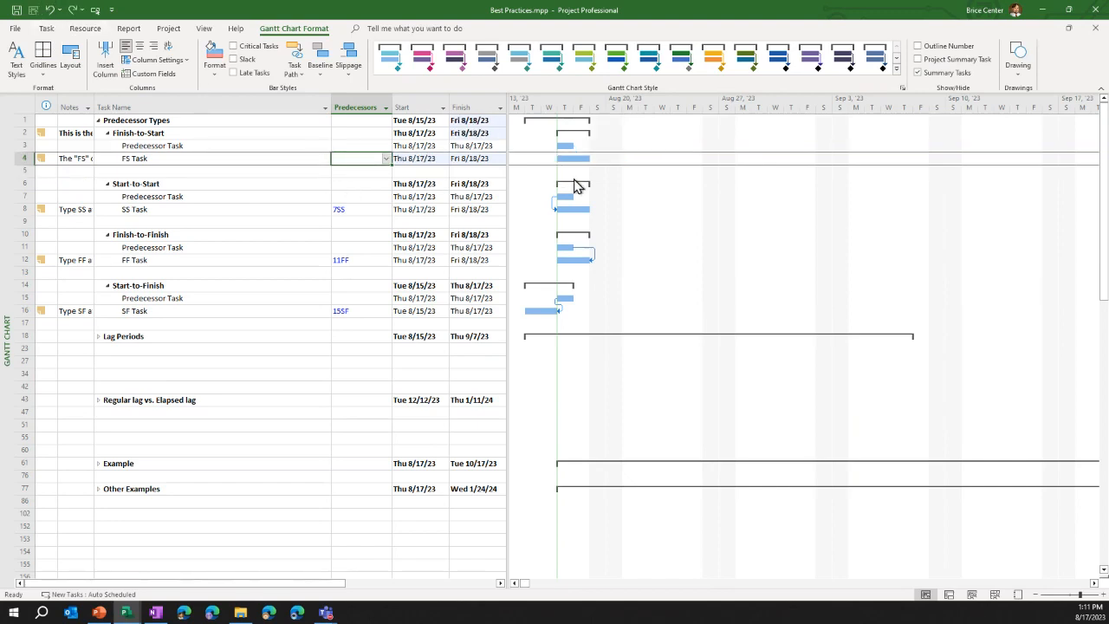
Link the Finish-to-Start group's Predecessor Task and FS Task with the Link Tasks command, and undo the link
left_click(46, 27)
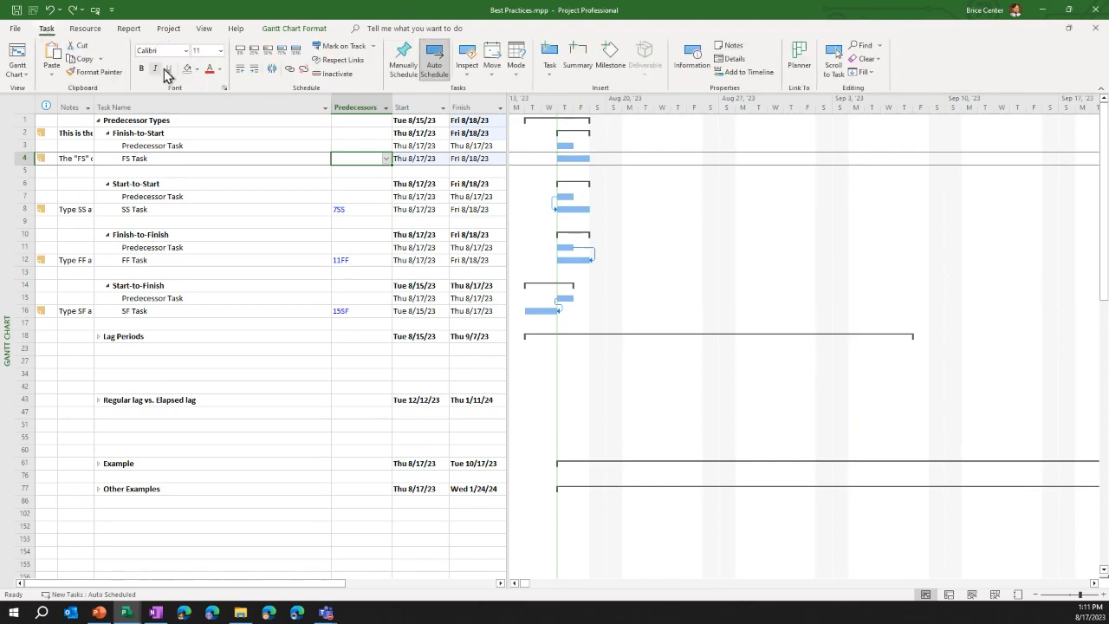
left_click(290, 71)
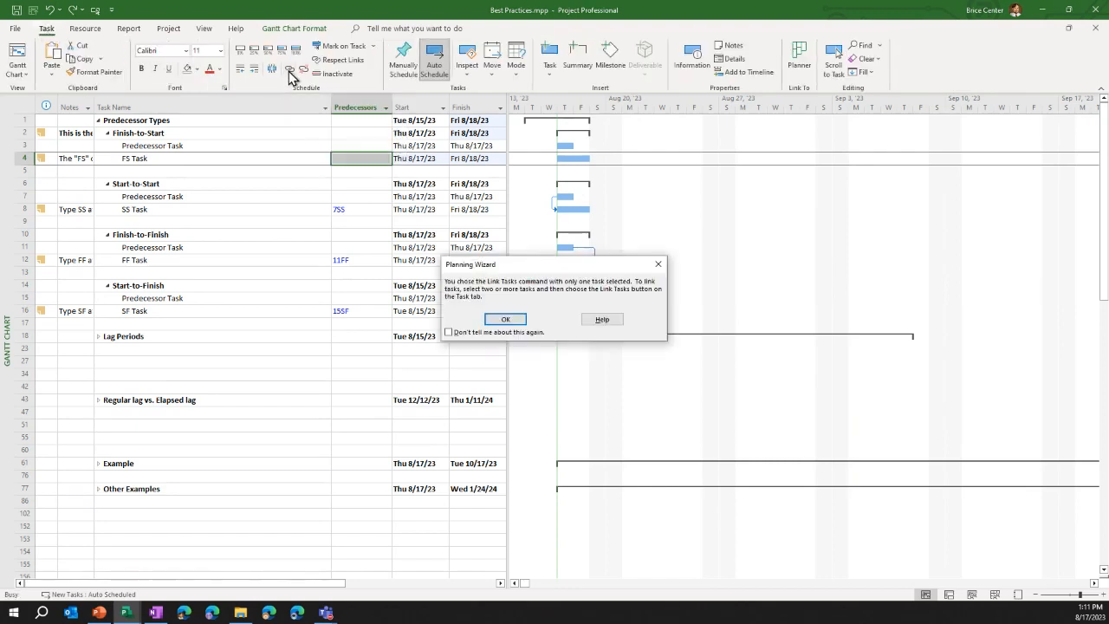
left_click(658, 264)
left_click(309, 146)
left_click_drag(309, 147, 310, 157)
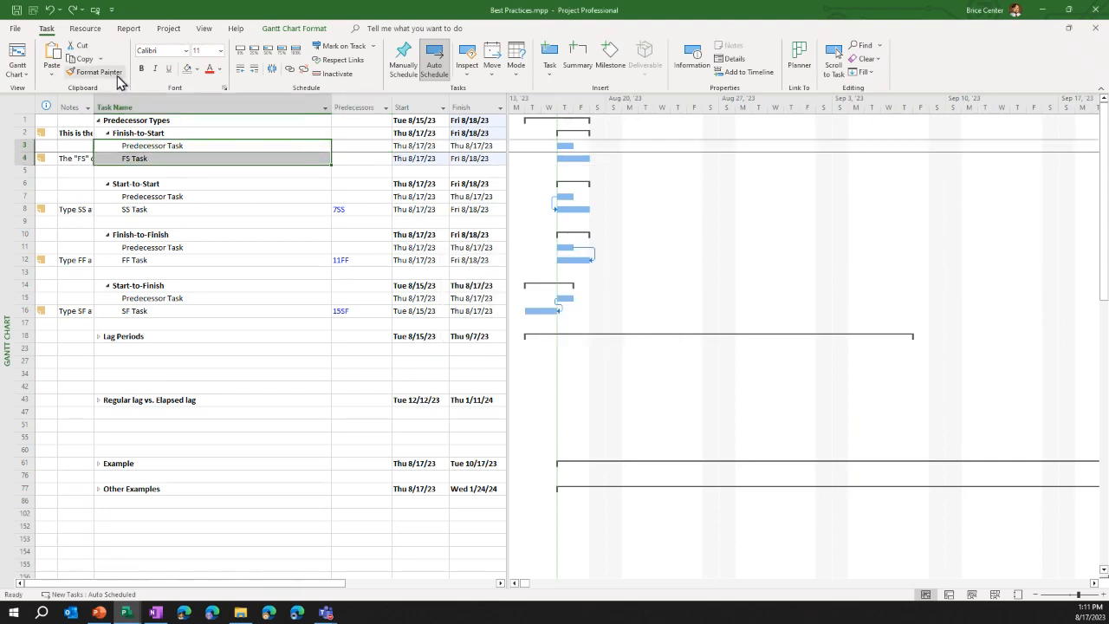
left_click(290, 71)
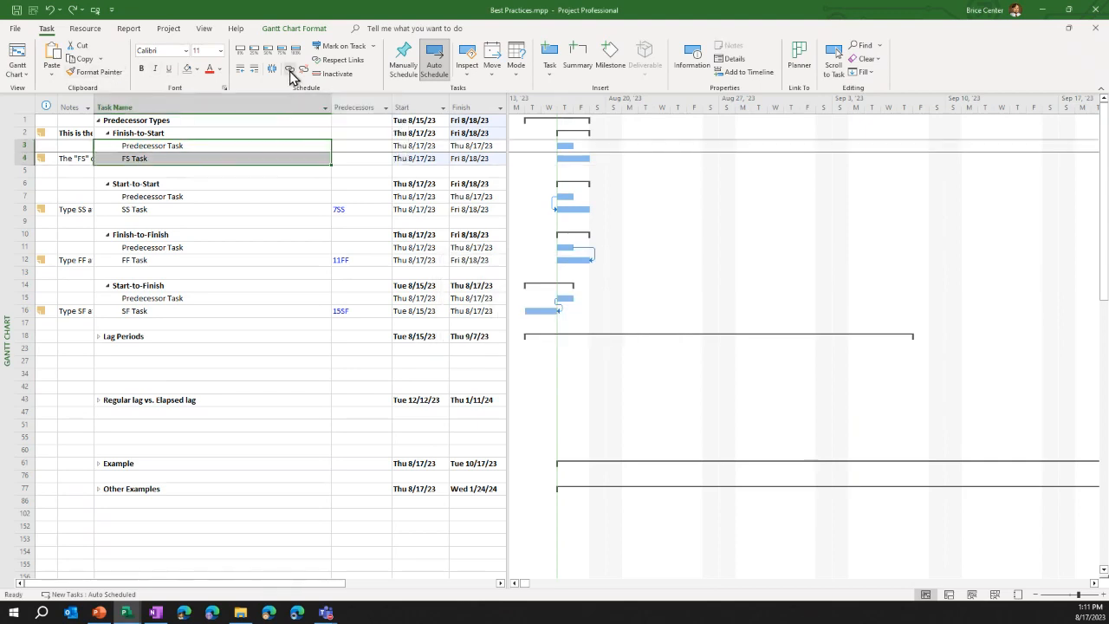
left_click(352, 159)
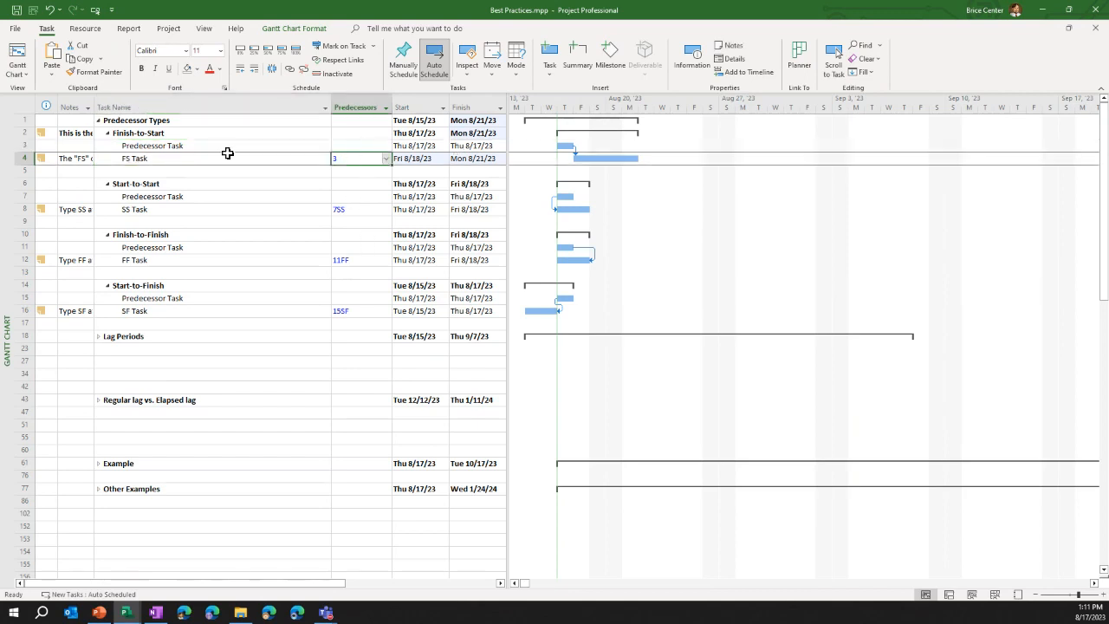
left_click(50, 10)
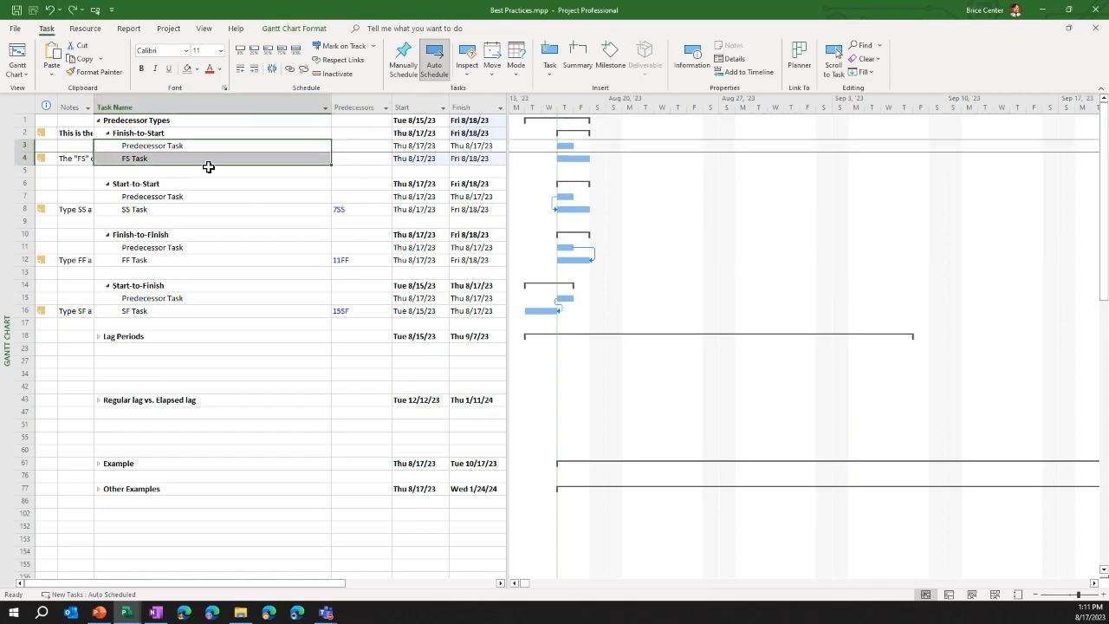
left_click(222, 161)
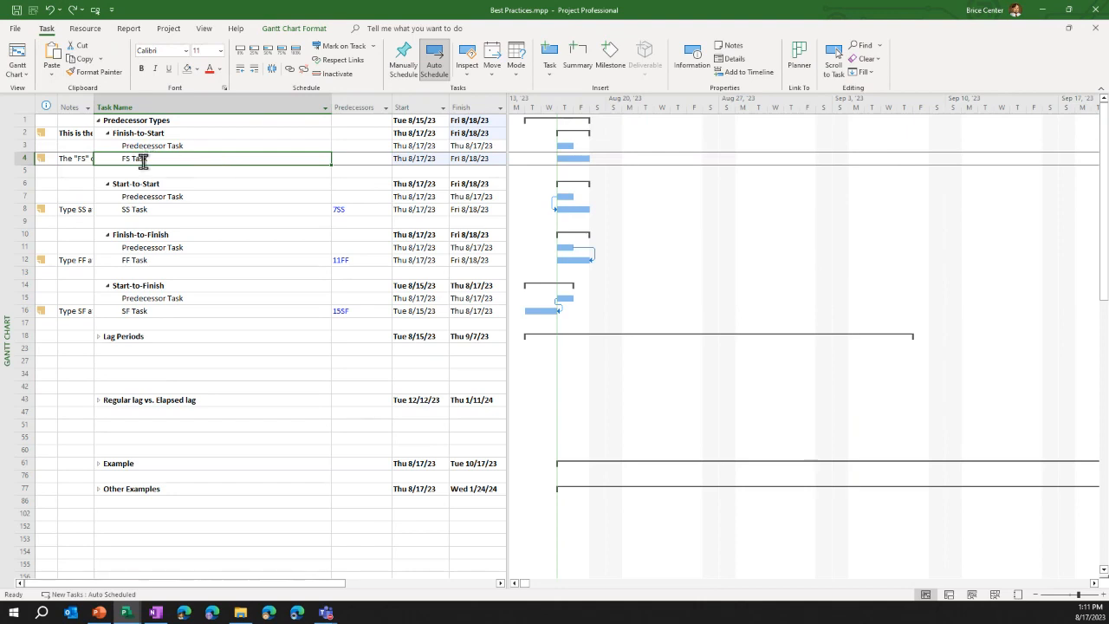
double_click(298, 162)
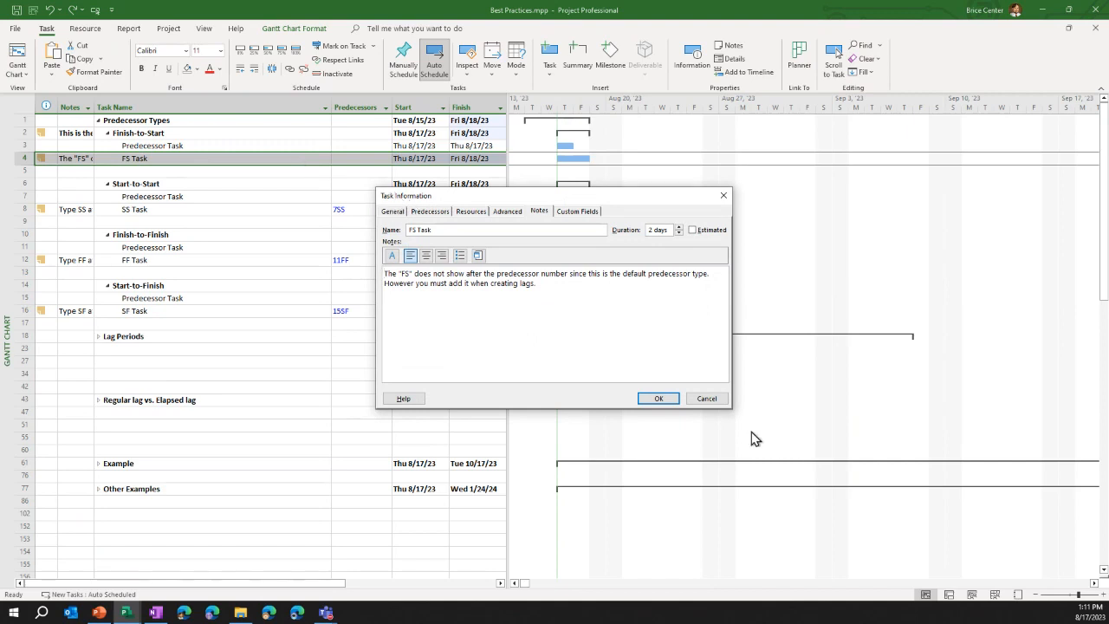
left_click(710, 399)
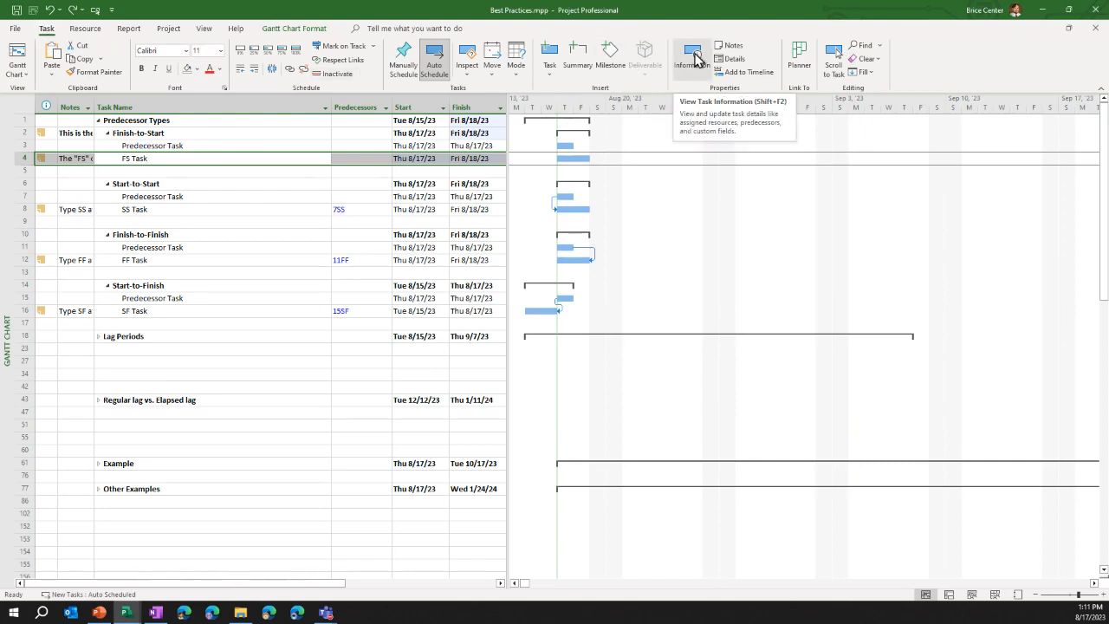
Add the Predecessor Task with ID 3 as the FS Task's predecessor in its task information
left_click(696, 59)
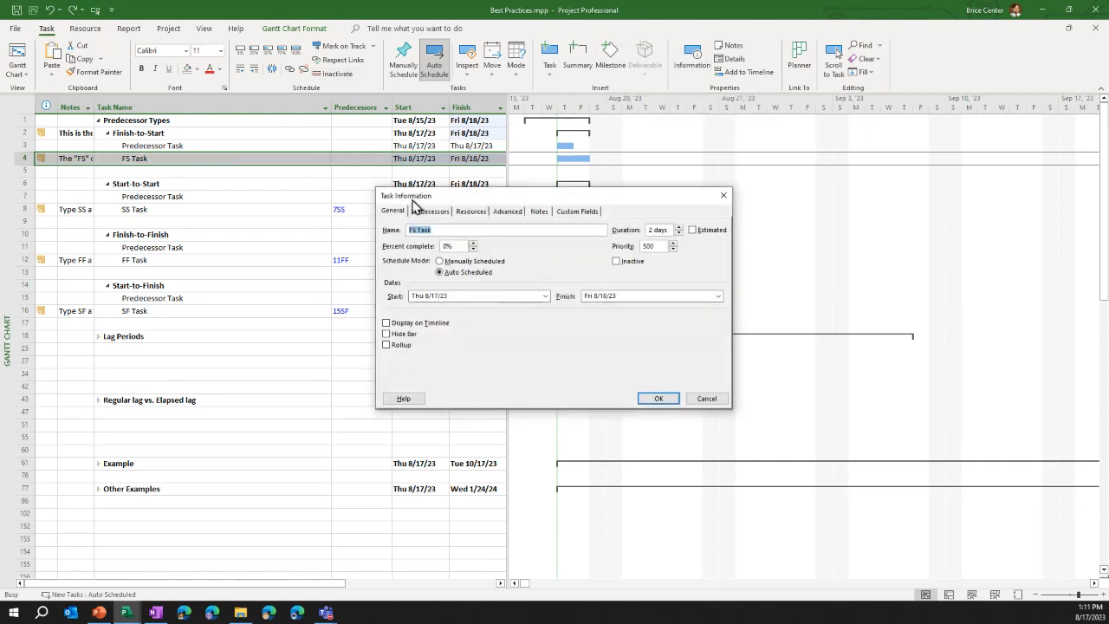
left_click(430, 211)
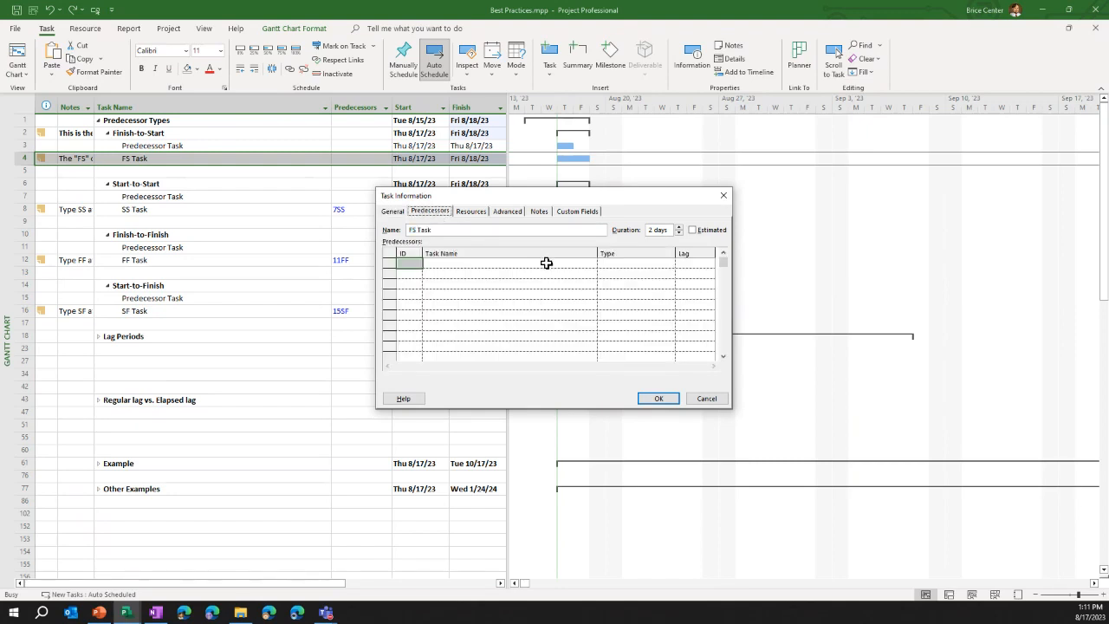
left_click(578, 264)
left_click(591, 265)
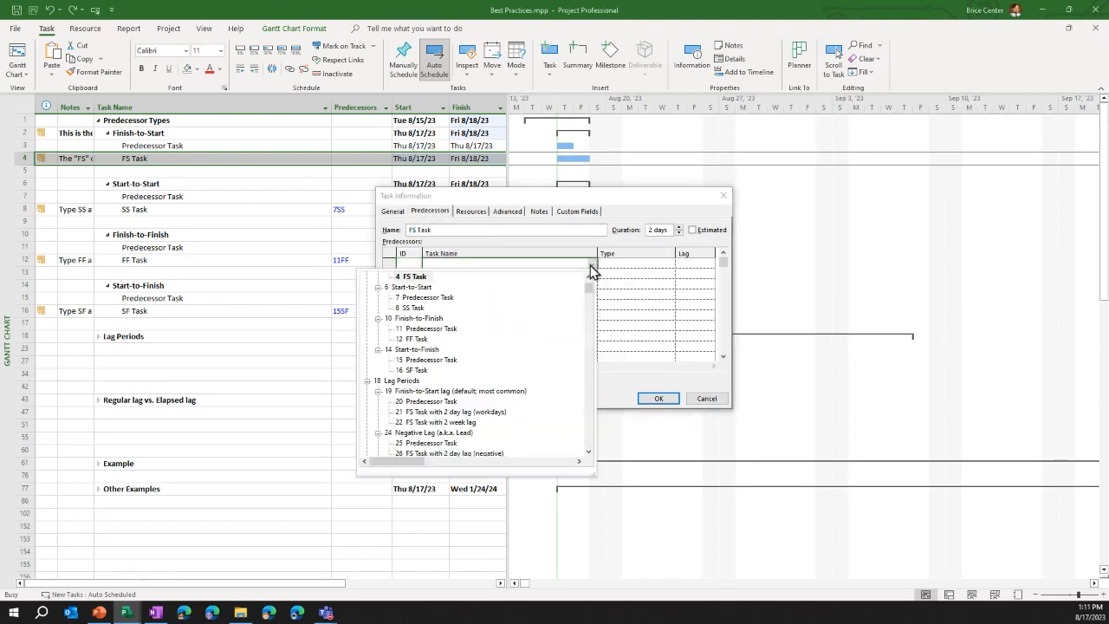
scroll(589, 279, "up", 2)
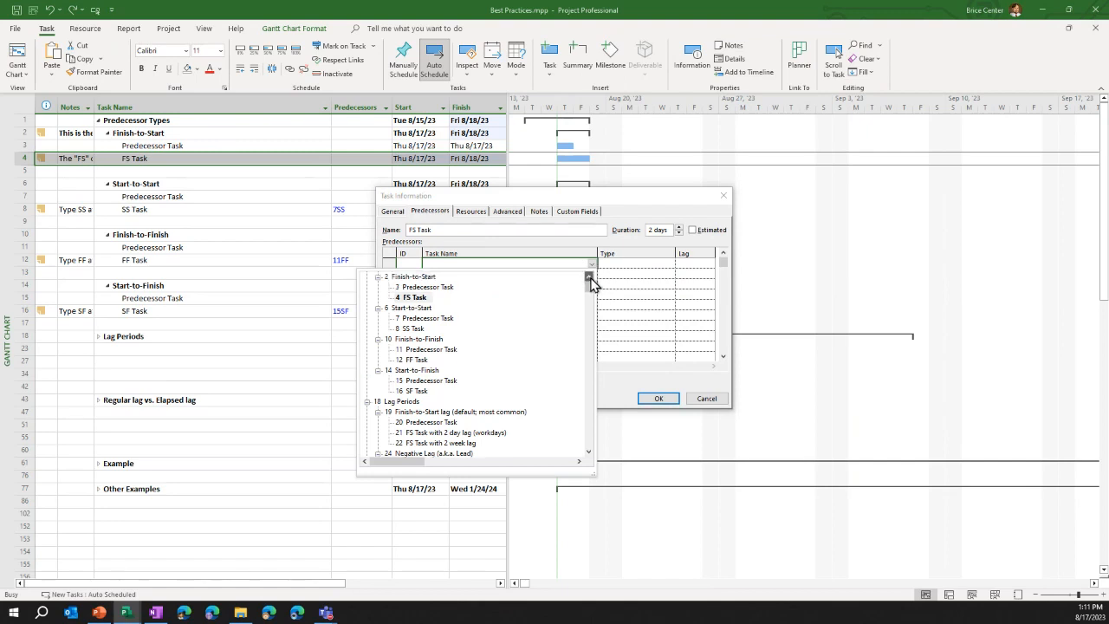
left_click(443, 289)
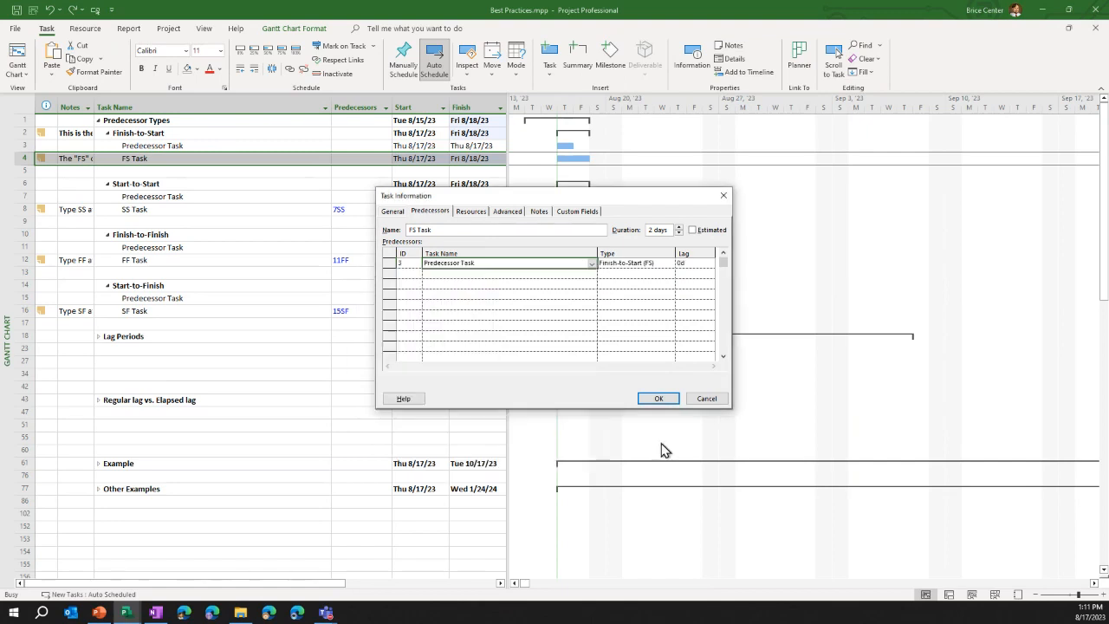
left_click(658, 398)
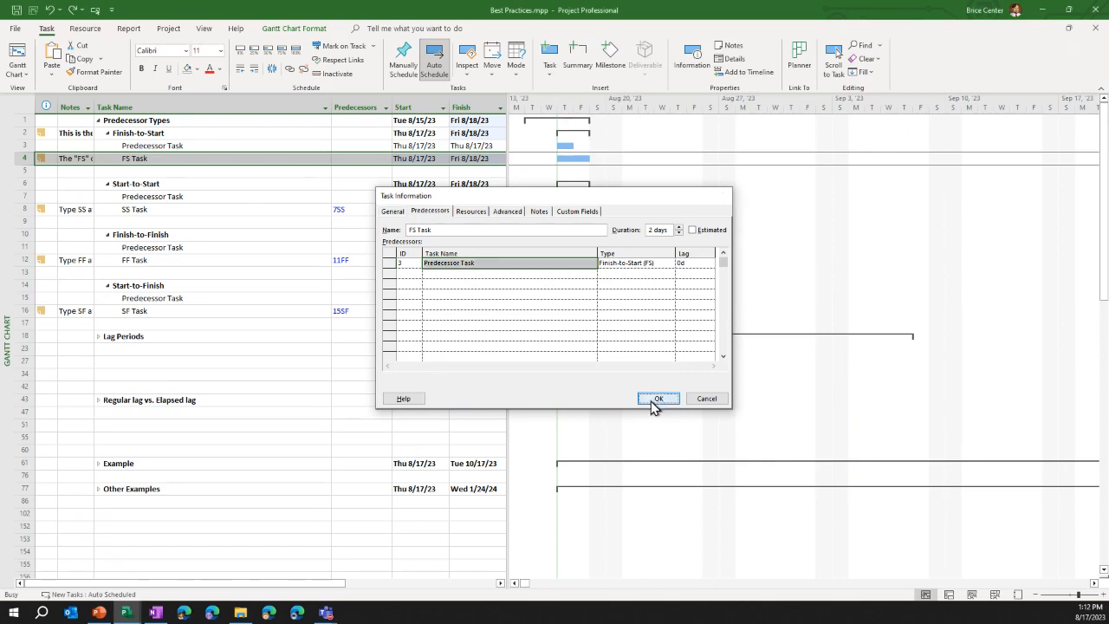
left_click(338, 159)
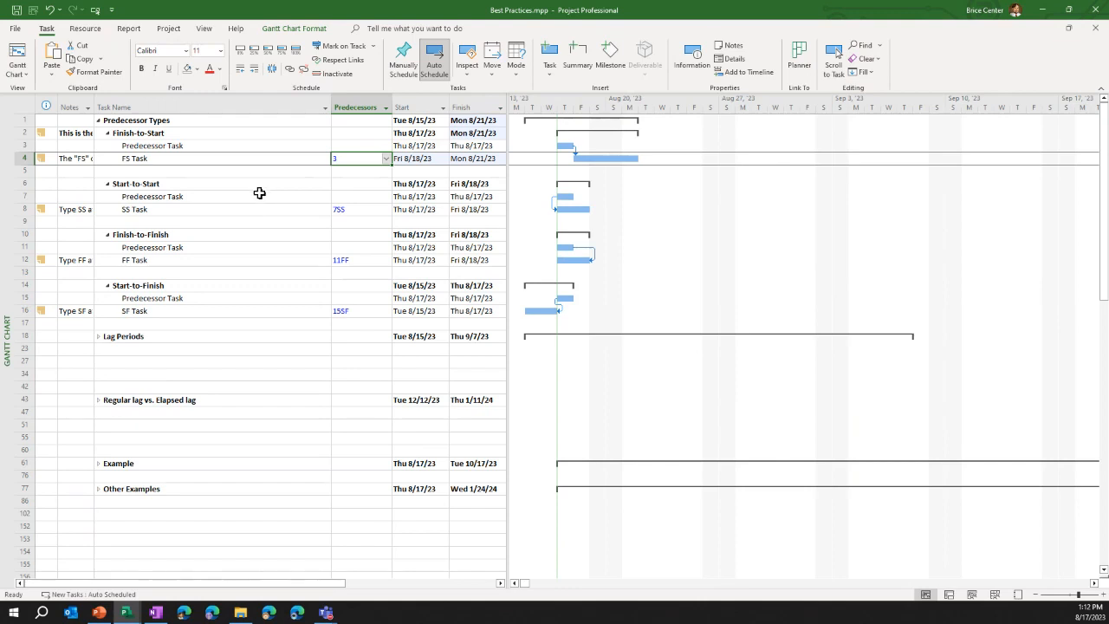
Clear the predecessor of the SS Task in the Start-to-Start group
left_click(184, 210)
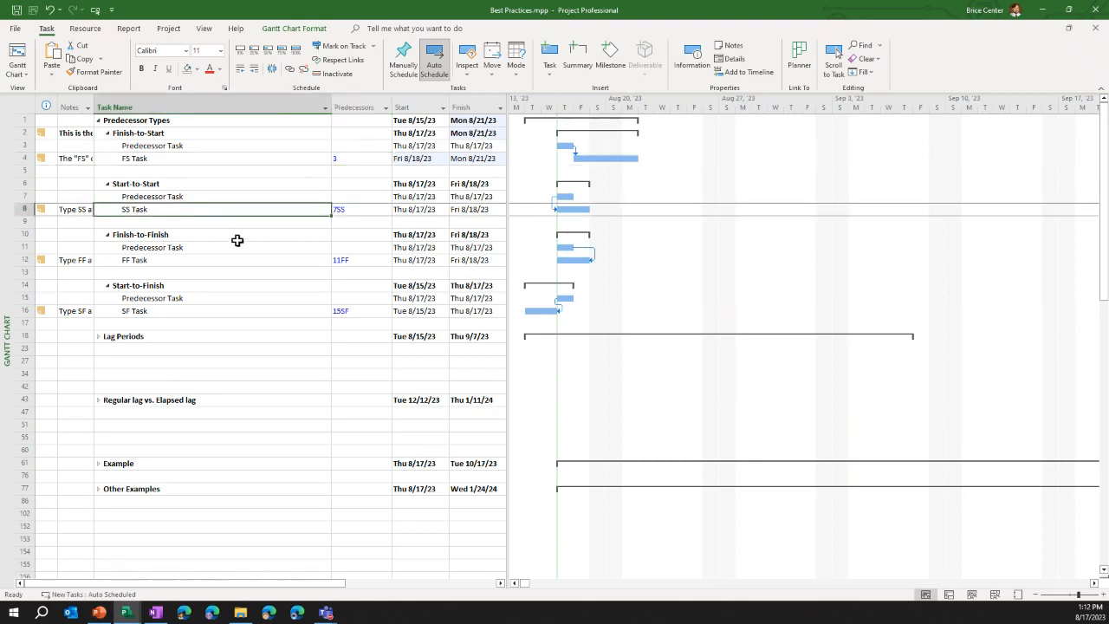
left_click(357, 212)
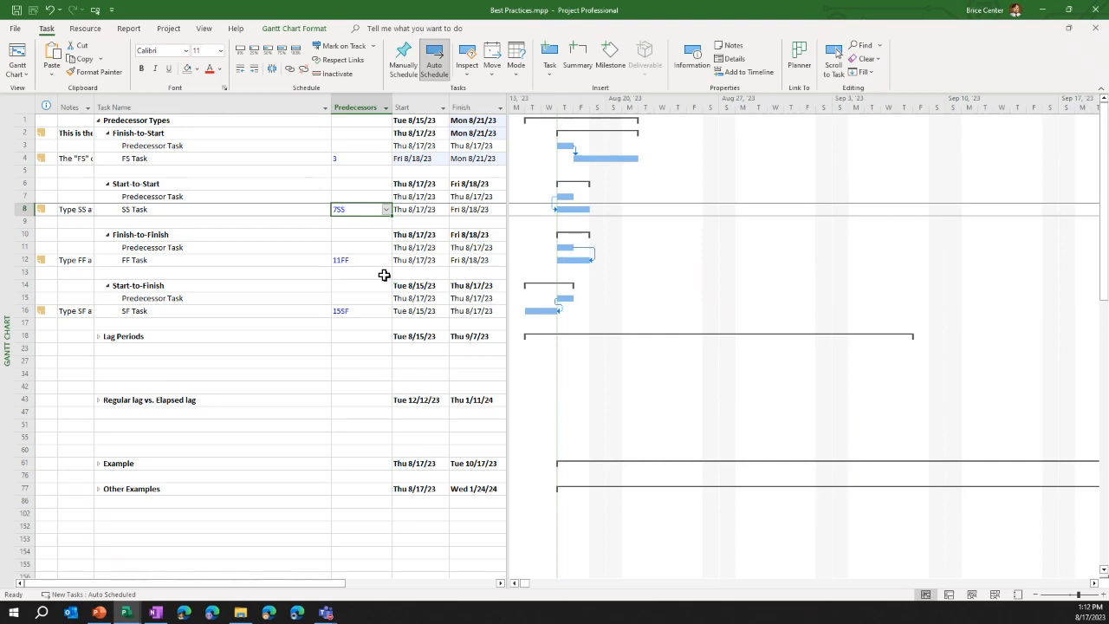
key("Delete")
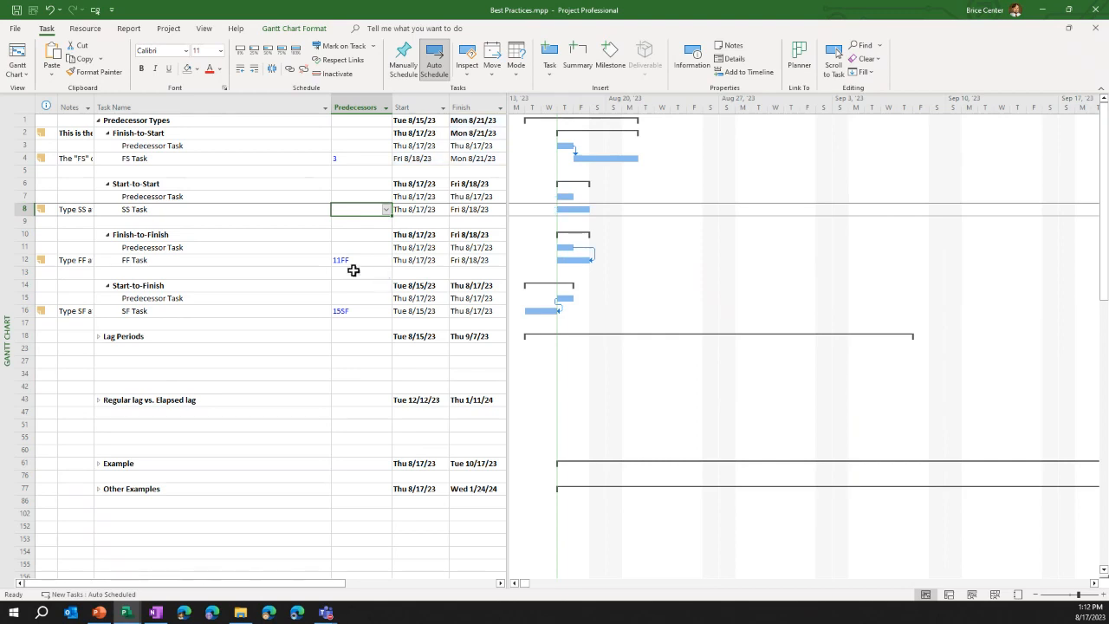
Enter 7SS as the SS Task's predecessor and clear the entry again
left_click(254, 234)
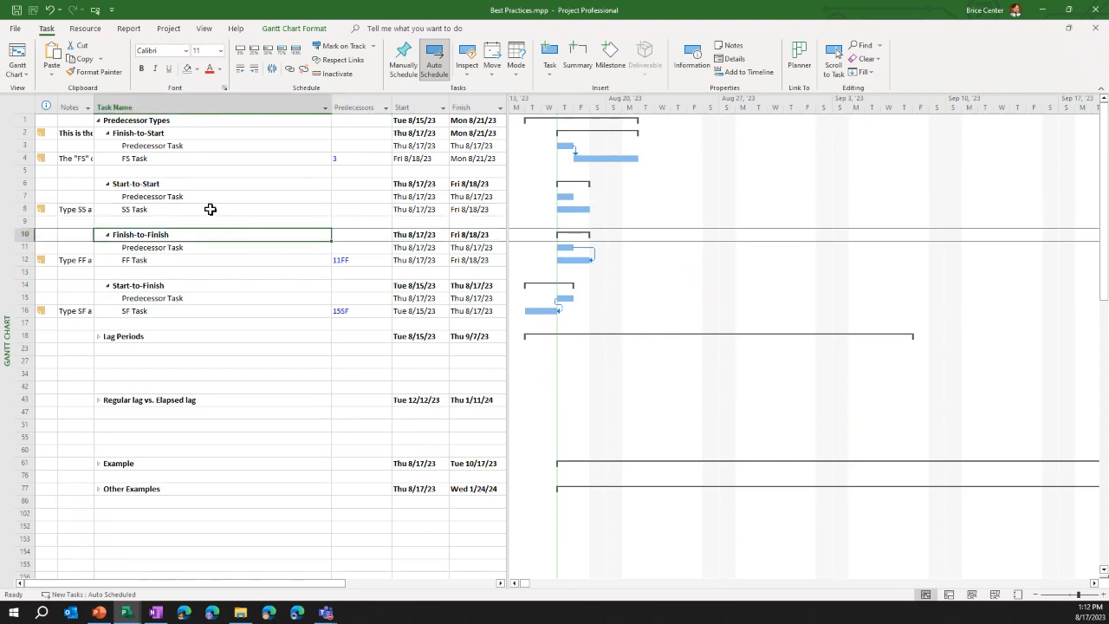
left_click(357, 211)
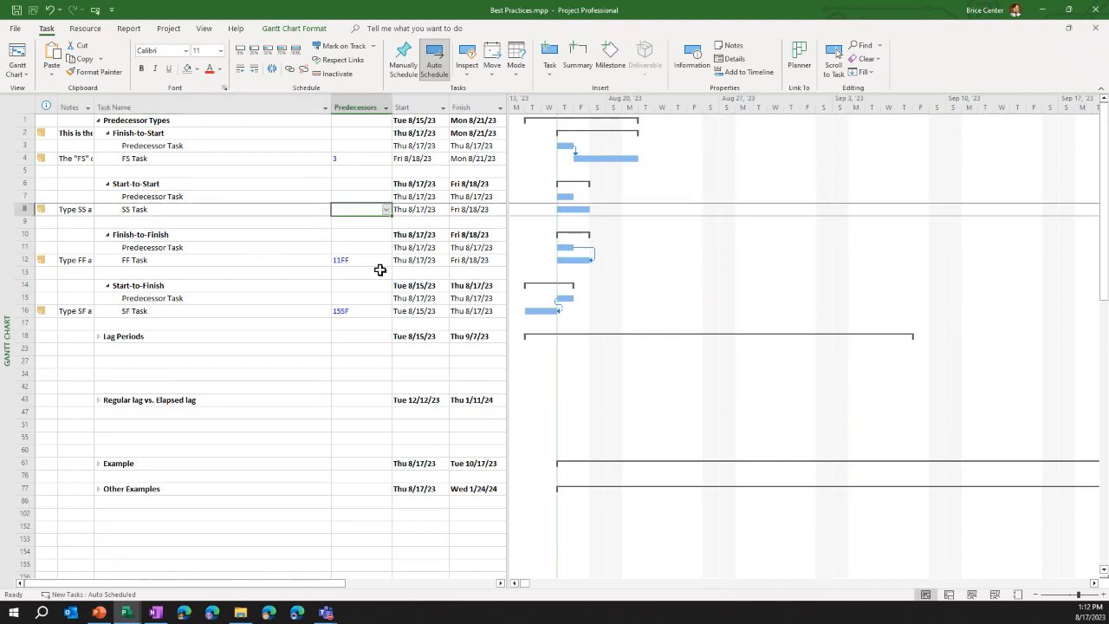
type("7SS")
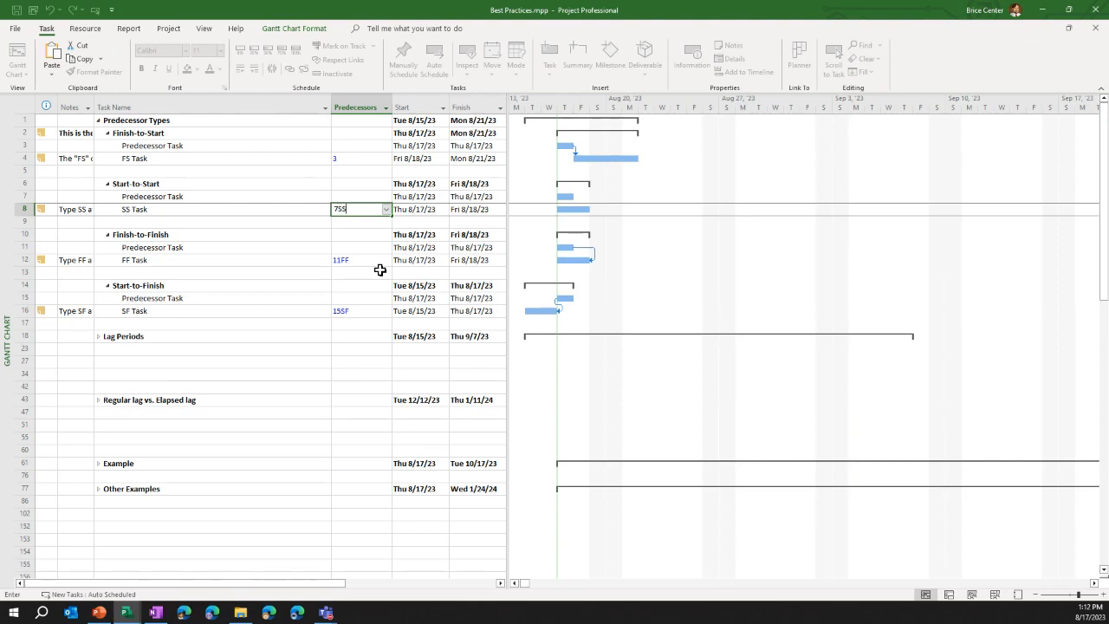
key("Return")
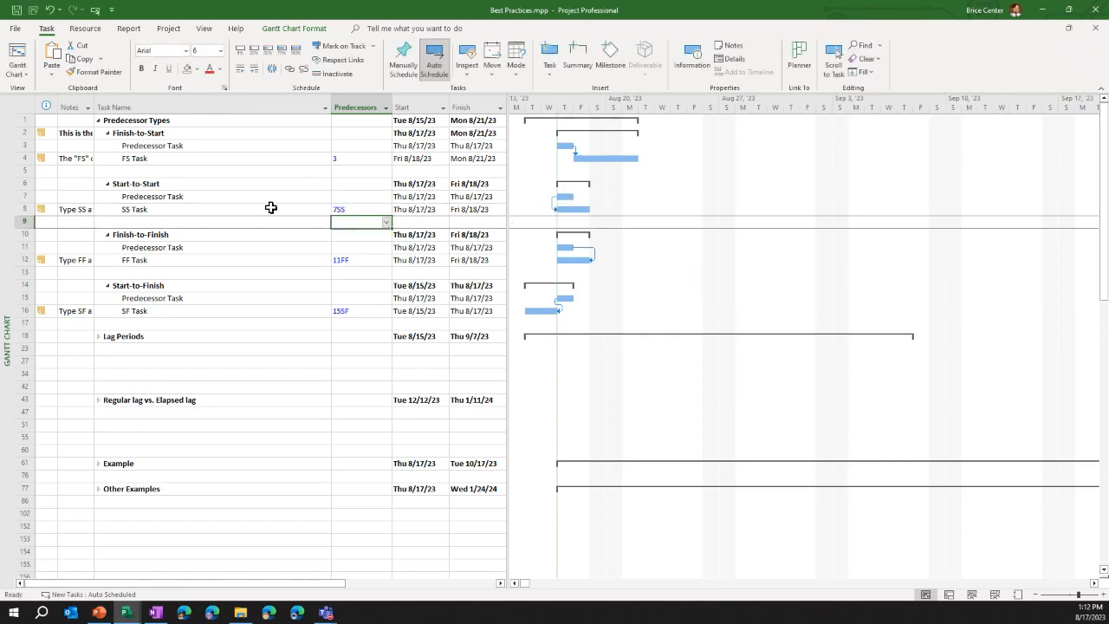
left_click(341, 210)
key("Delete")
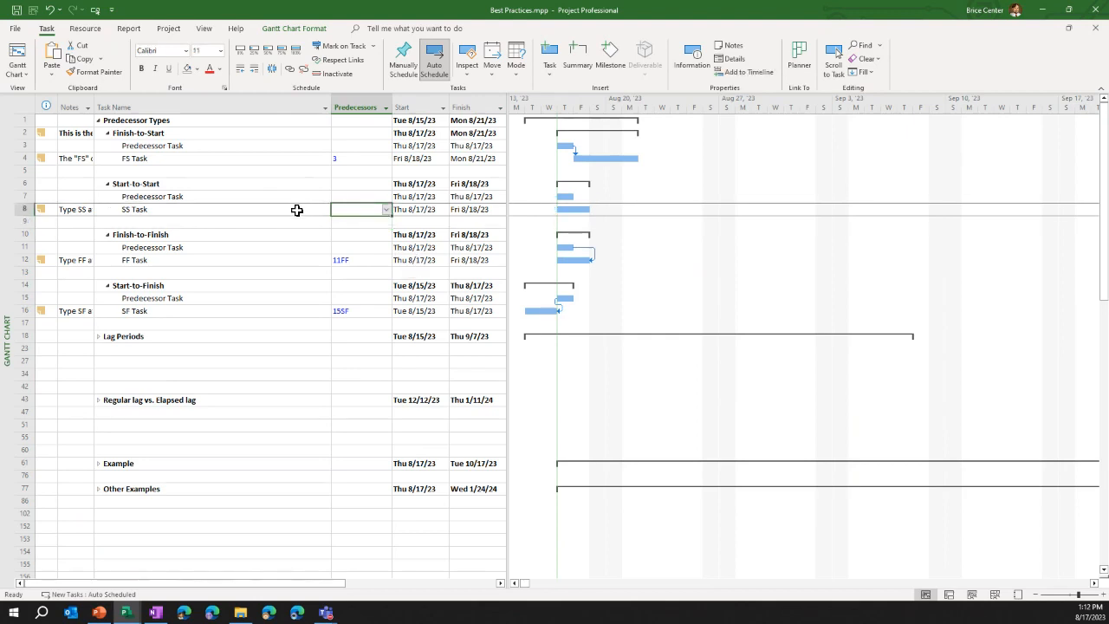
left_click(694, 55)
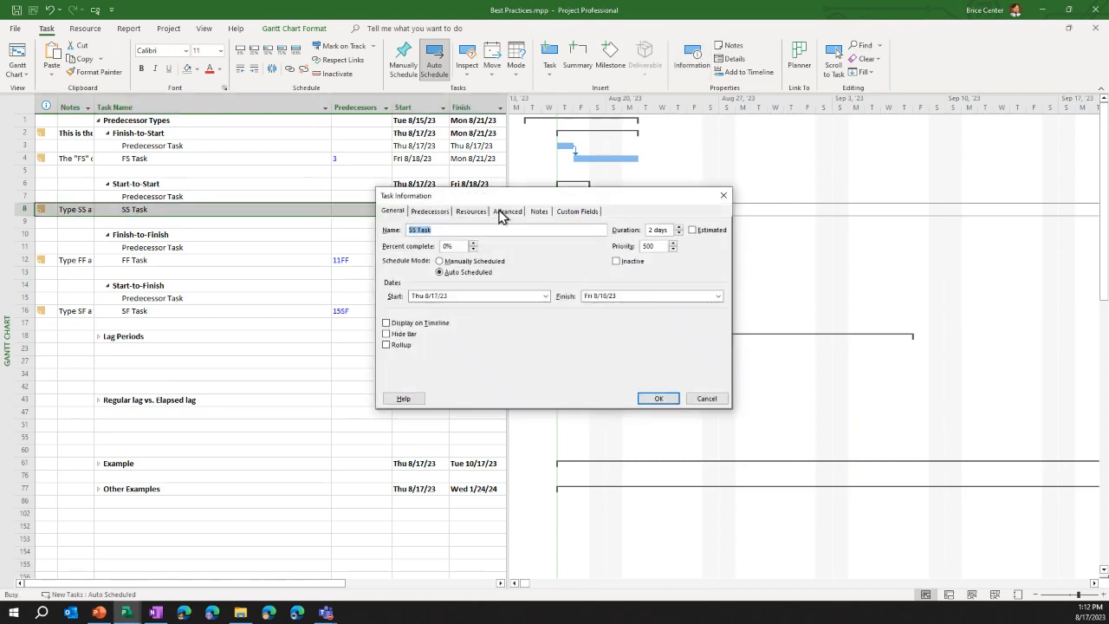
left_click(439, 215)
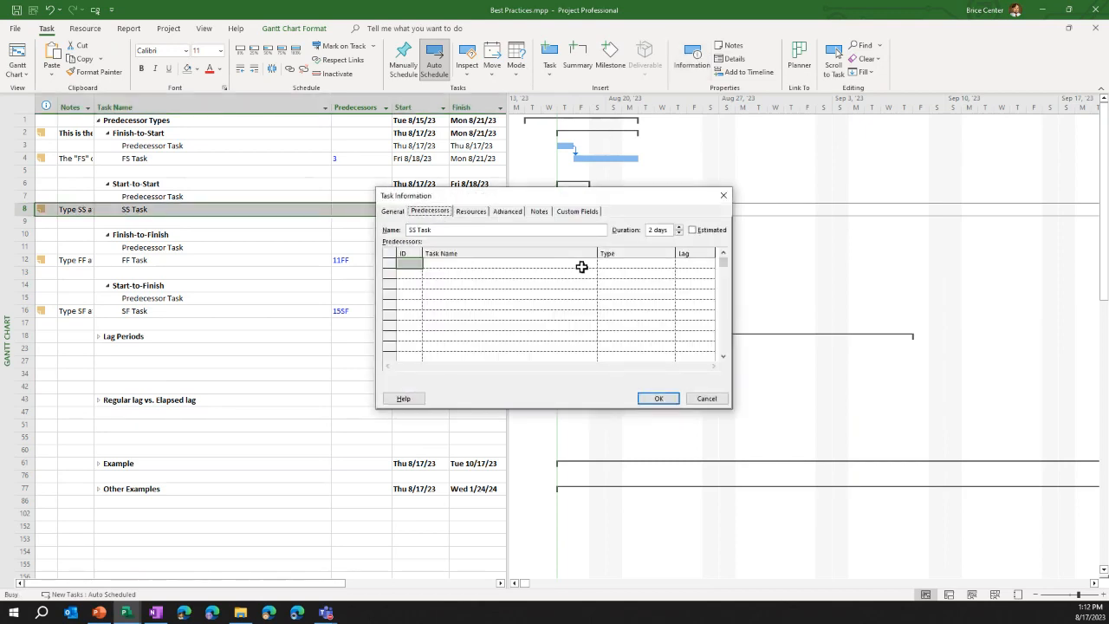
left_click(703, 398)
Set the SS Task's predecessor to 7 in the task table
left_click(357, 212)
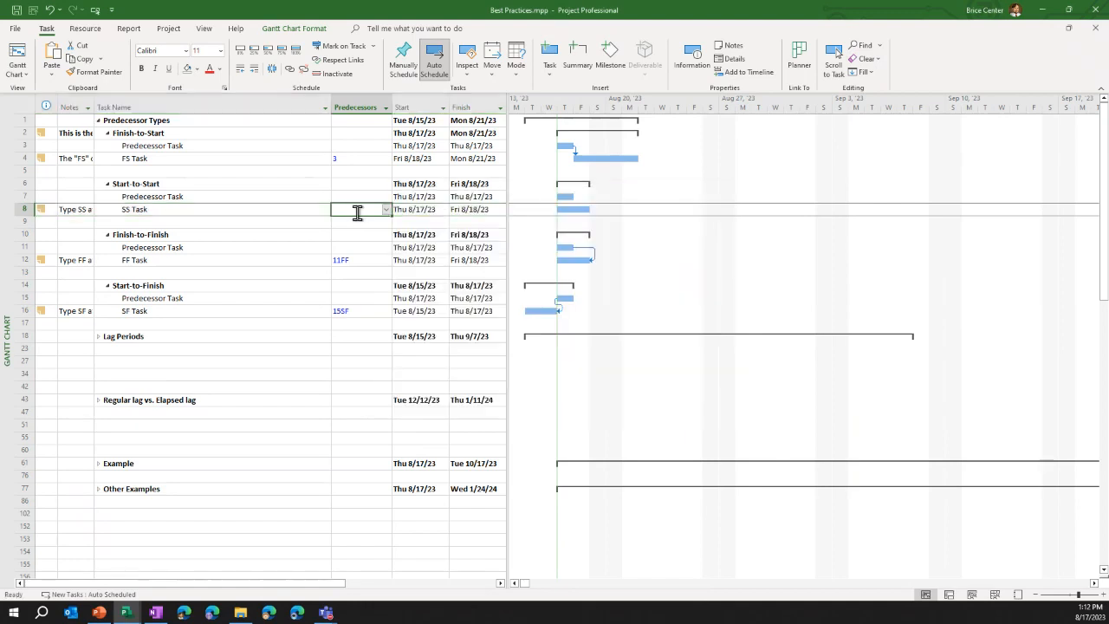
type("7")
key("Return")
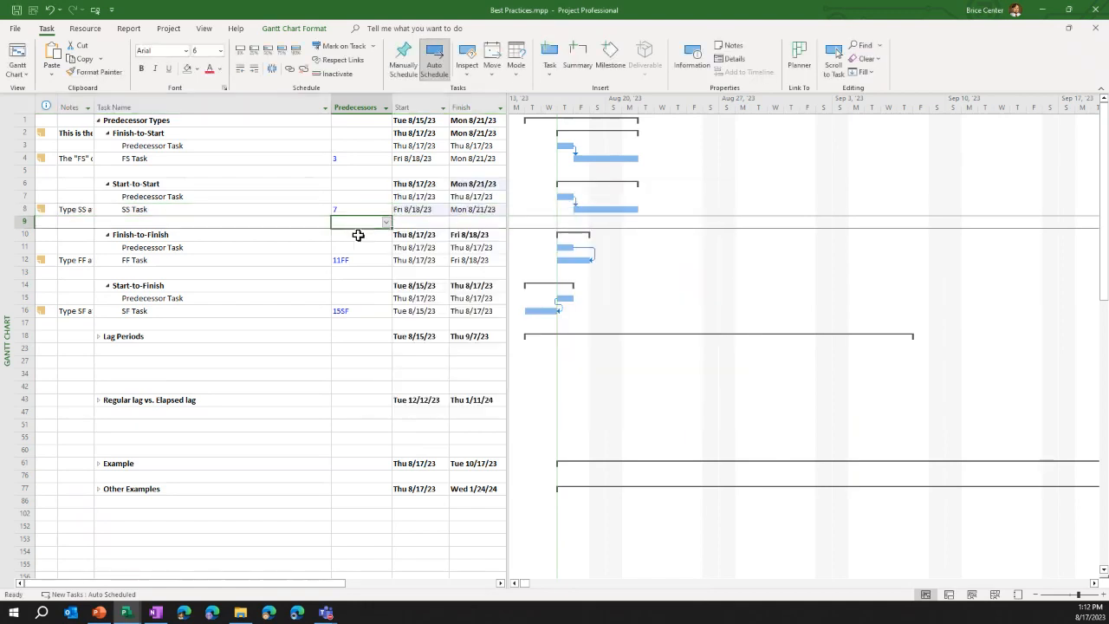
Change the SS Task's predecessor link type to Start-to-Start (SS) in its task information
left_click(295, 211)
double_click(294, 210)
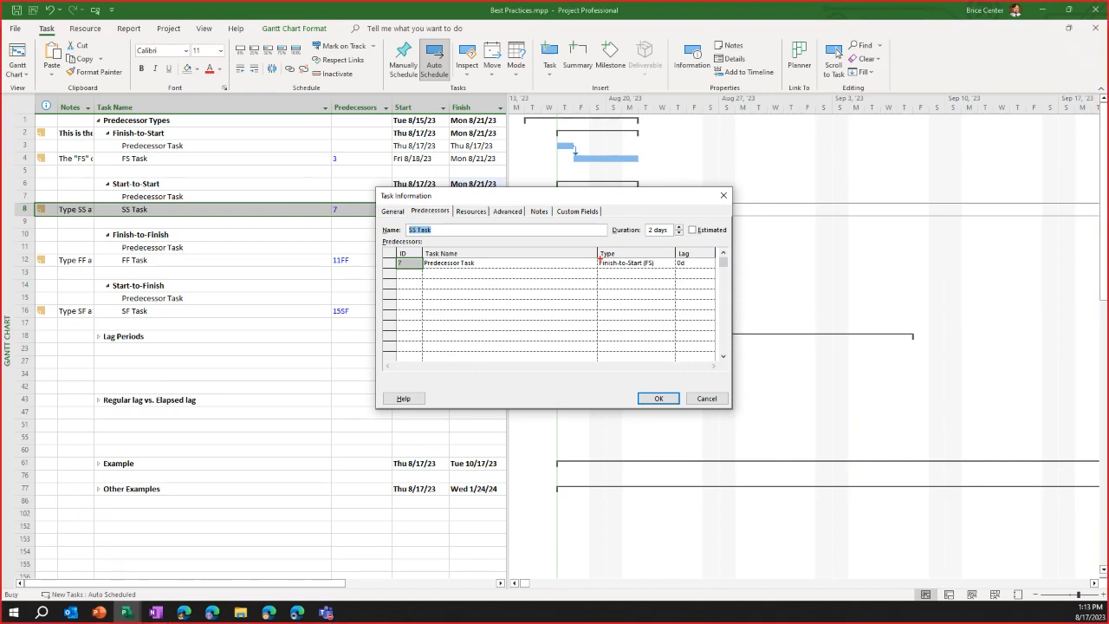
left_click(668, 262)
left_click(669, 263)
left_click(647, 281)
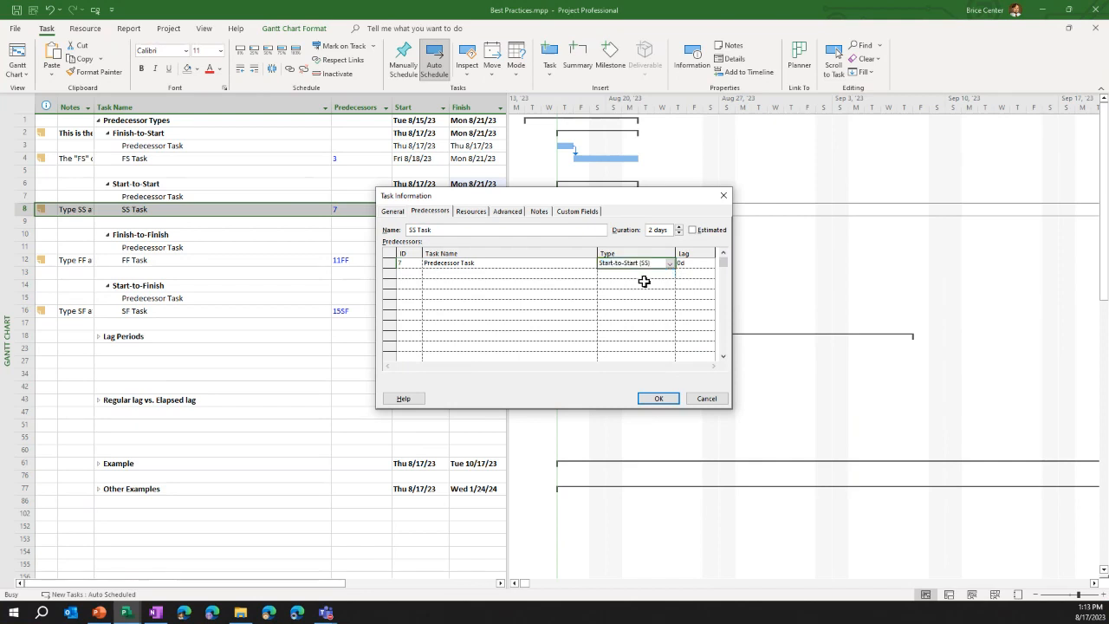
left_click(658, 400)
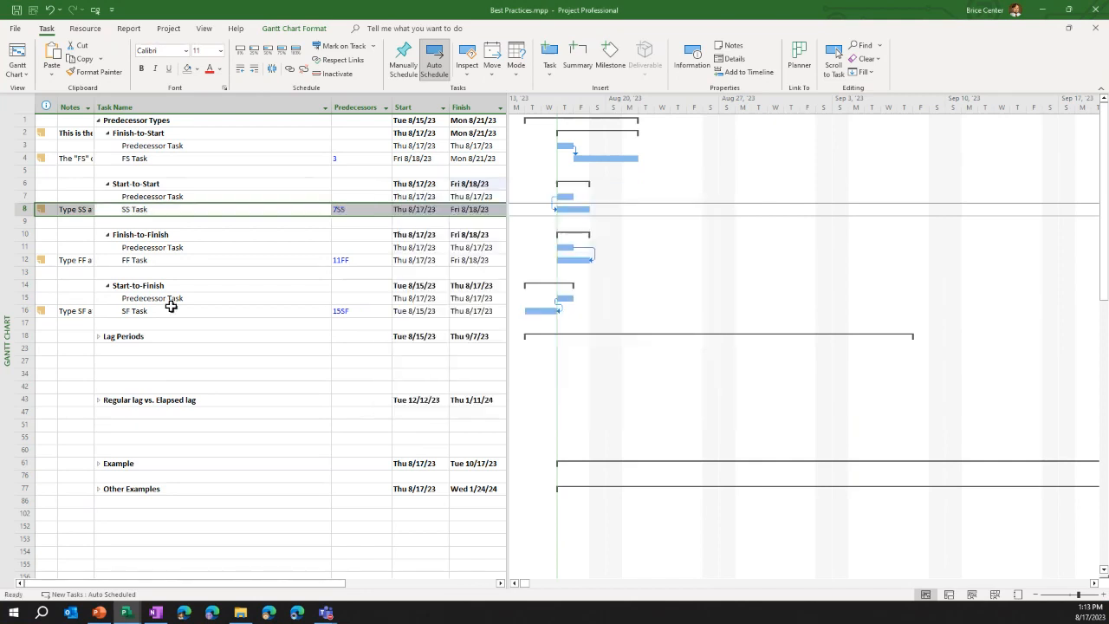
Review the predecessor entries of the FF Task and the SF Task
left_click(330, 235)
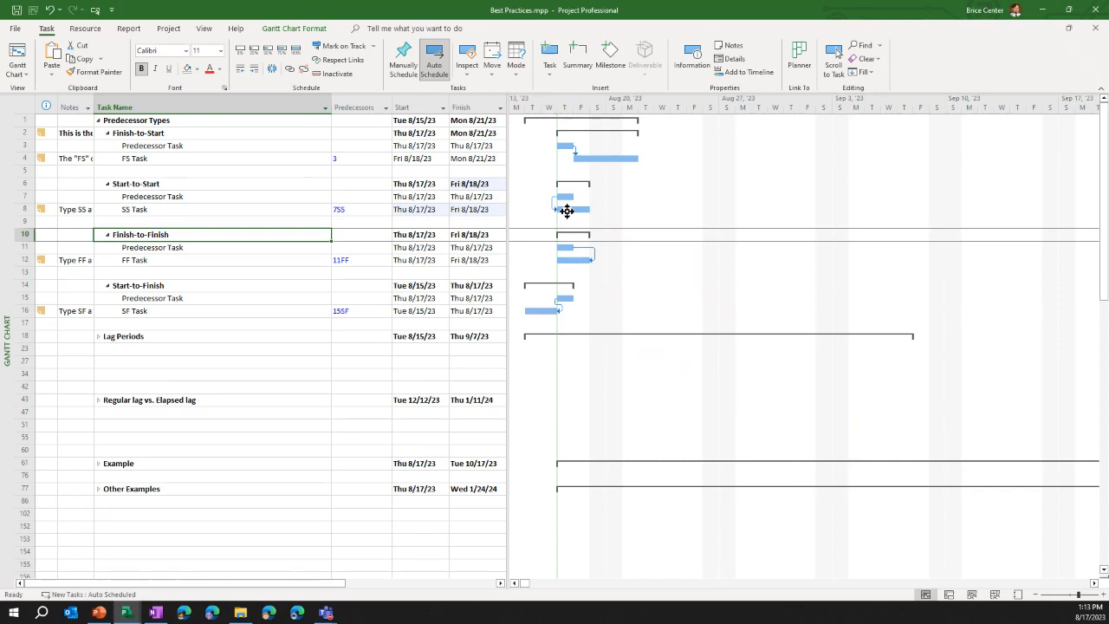
left_click(368, 261)
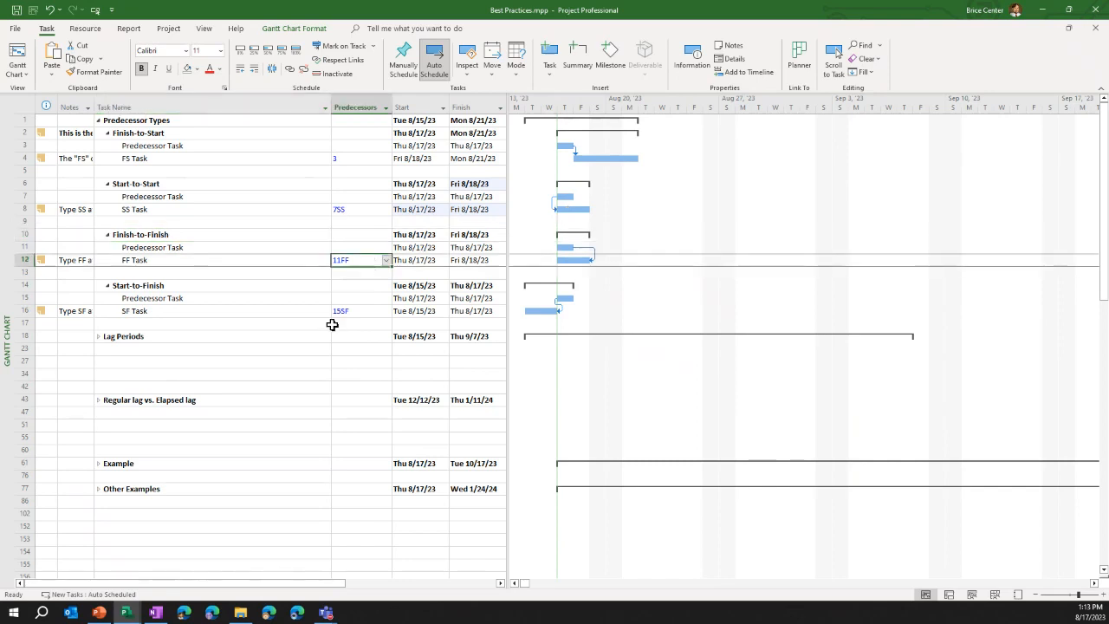
left_click(350, 310)
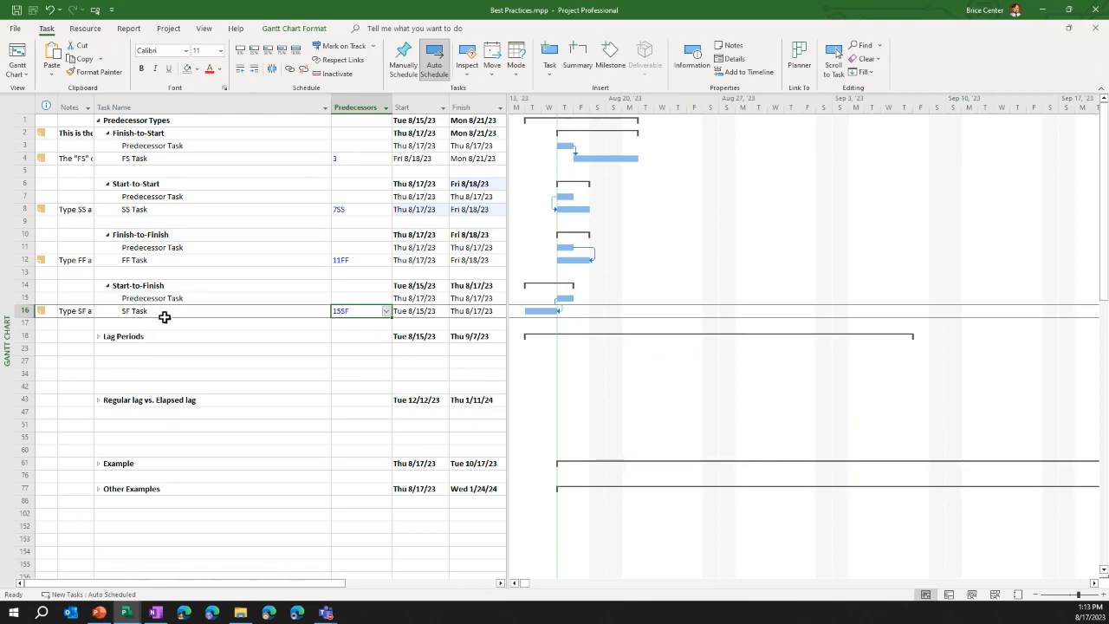
left_click_drag(276, 10, 0, 260)
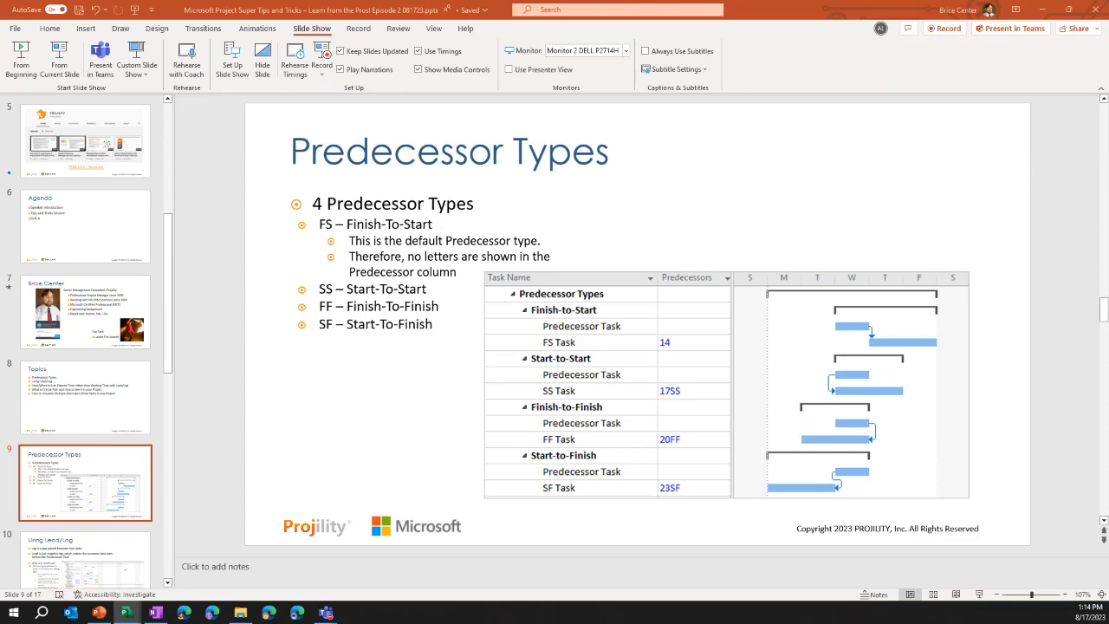
left_click_drag(1108, 251, 566, 88)
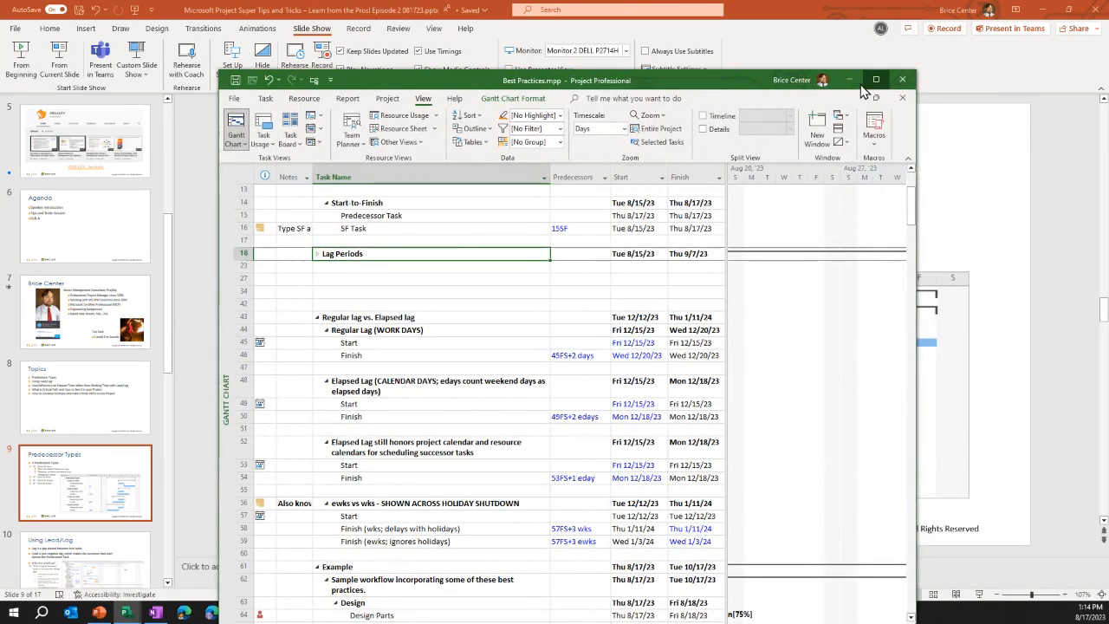
left_click(869, 87)
Collapse the "ewks vs wks" and Example summary tasks and expand the Lag Periods summary task
left_click(107, 433)
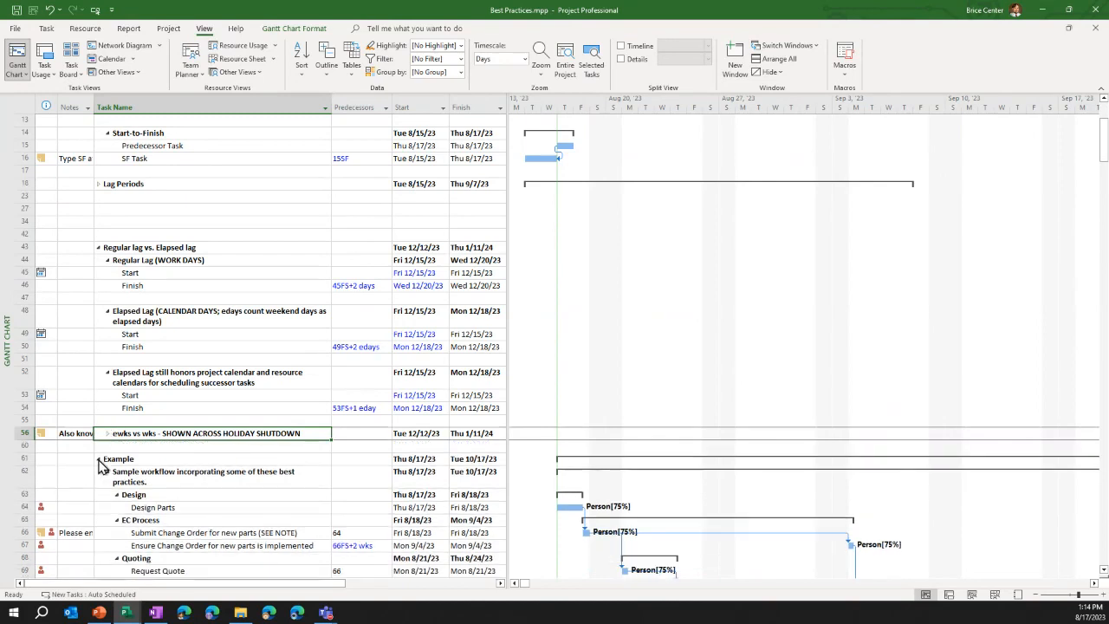
left_click(100, 457)
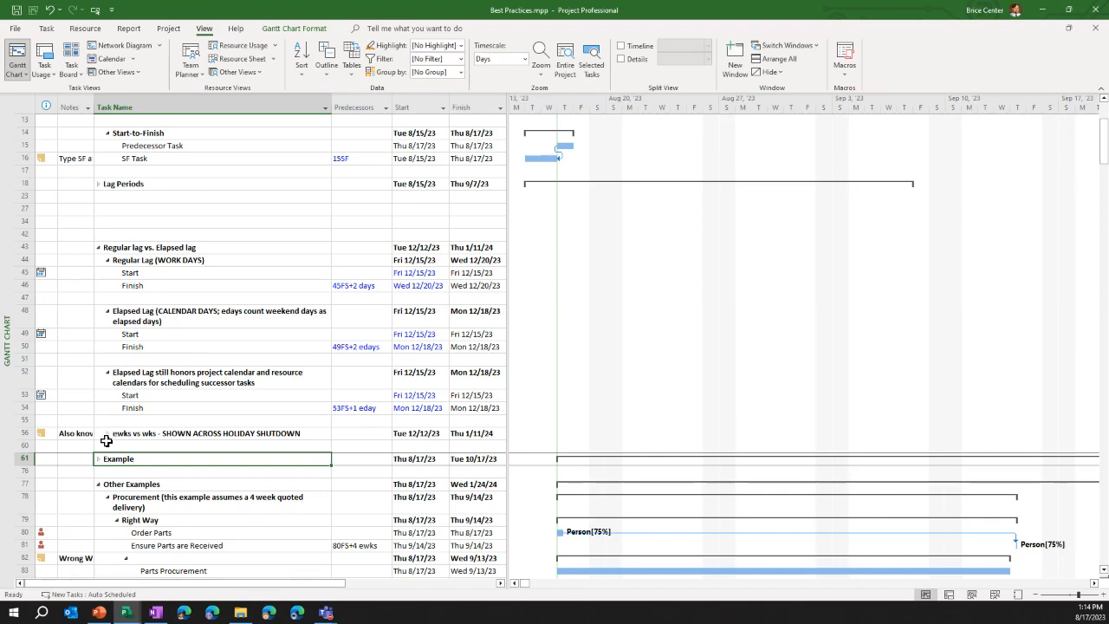
scroll(136, 273, "up", 4)
left_click(100, 337)
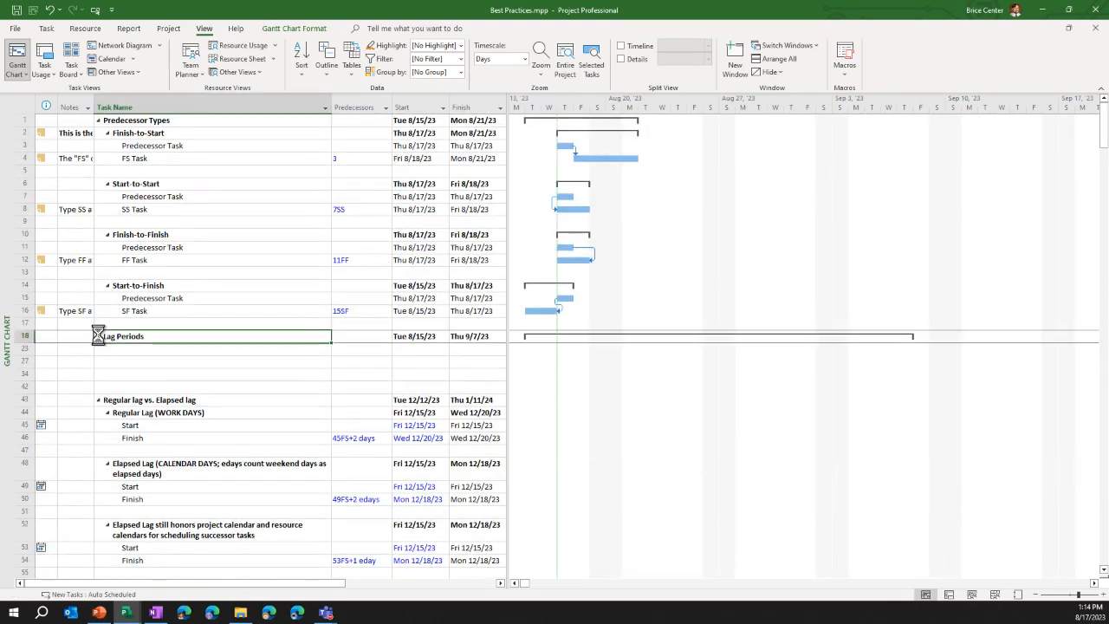
scroll(243, 418, "down", 4)
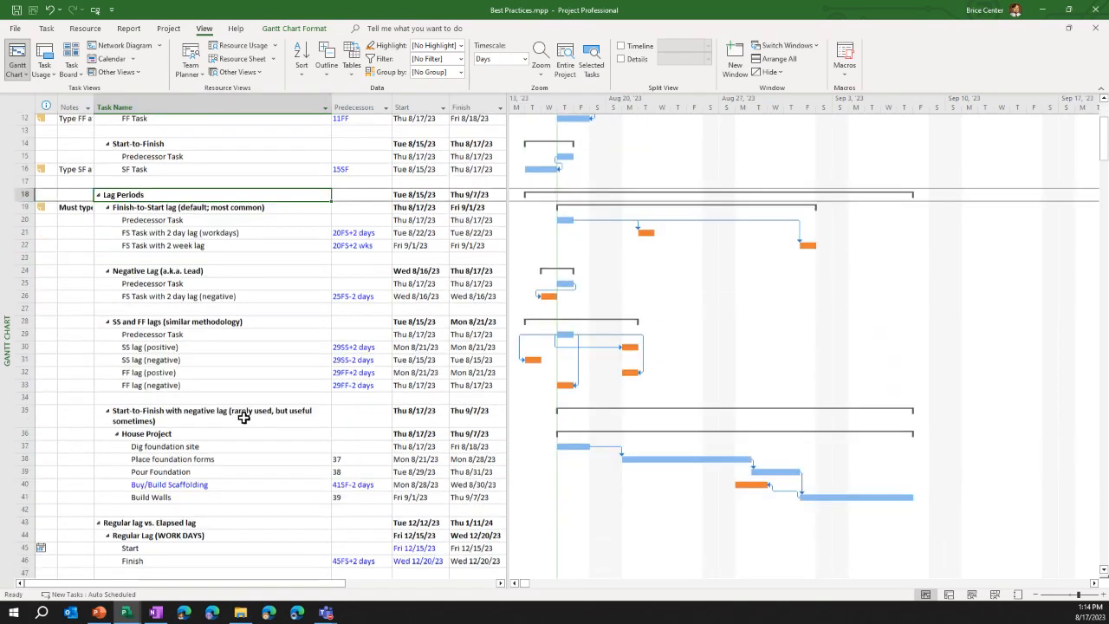
Switch to PowerPoint, start the slide show from the Predecessor Types slide and advance to the Using Lead/Lag slide
left_click(187, 435)
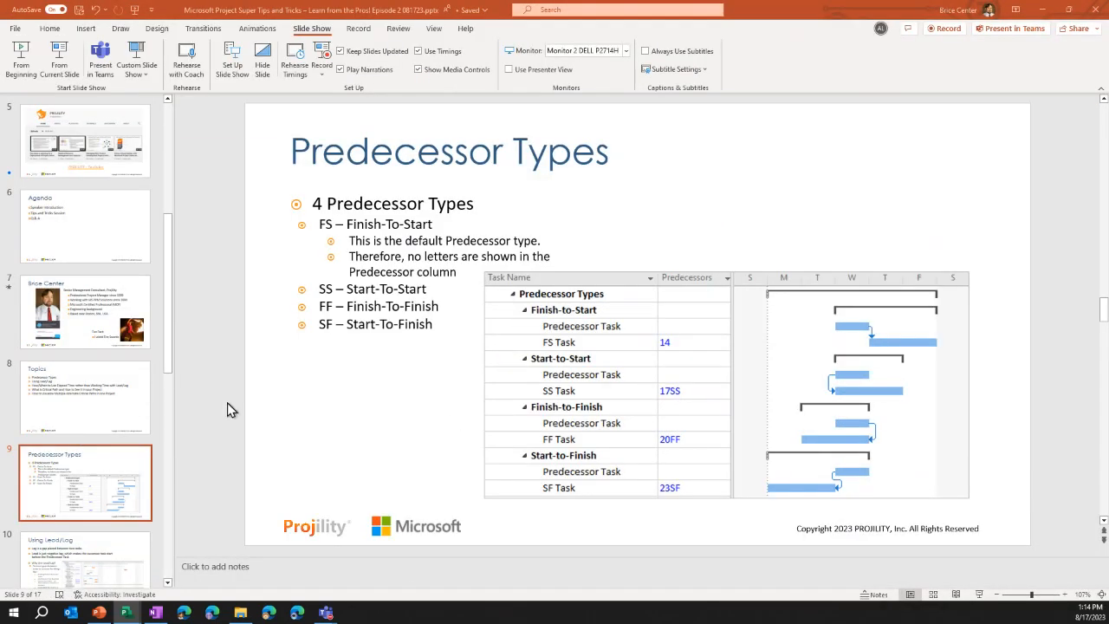
left_click(213, 401)
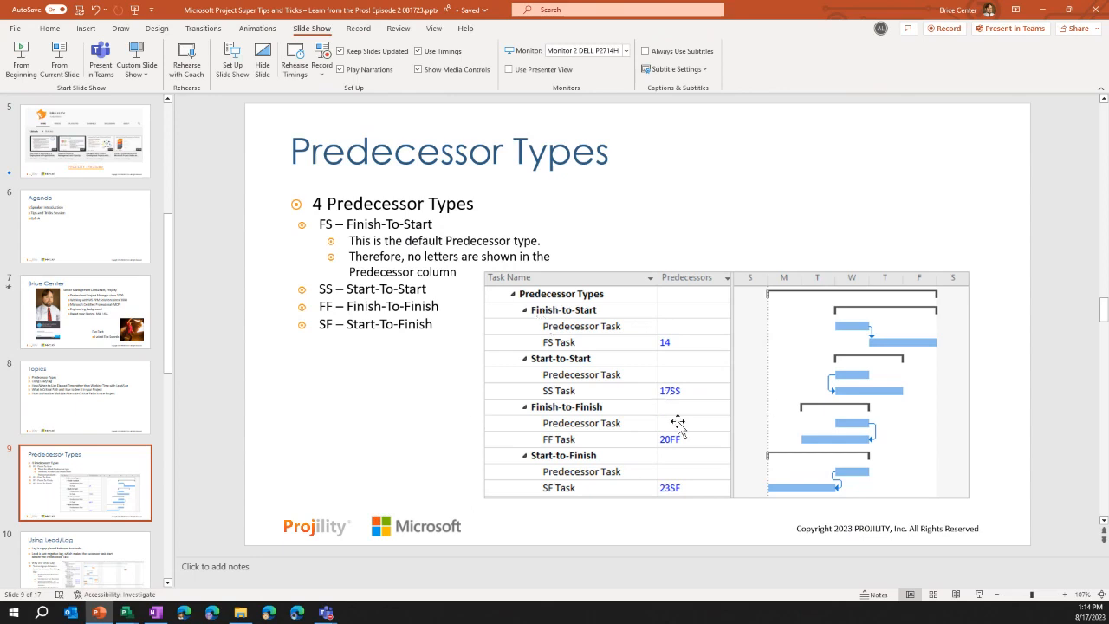
left_click(980, 595)
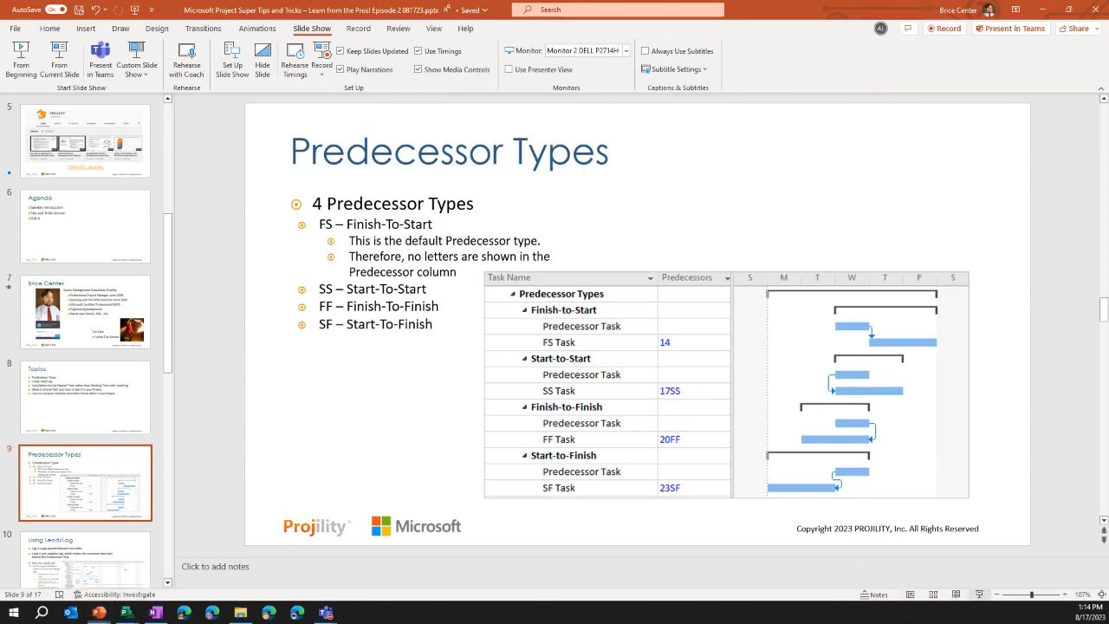
left_click(791, 370)
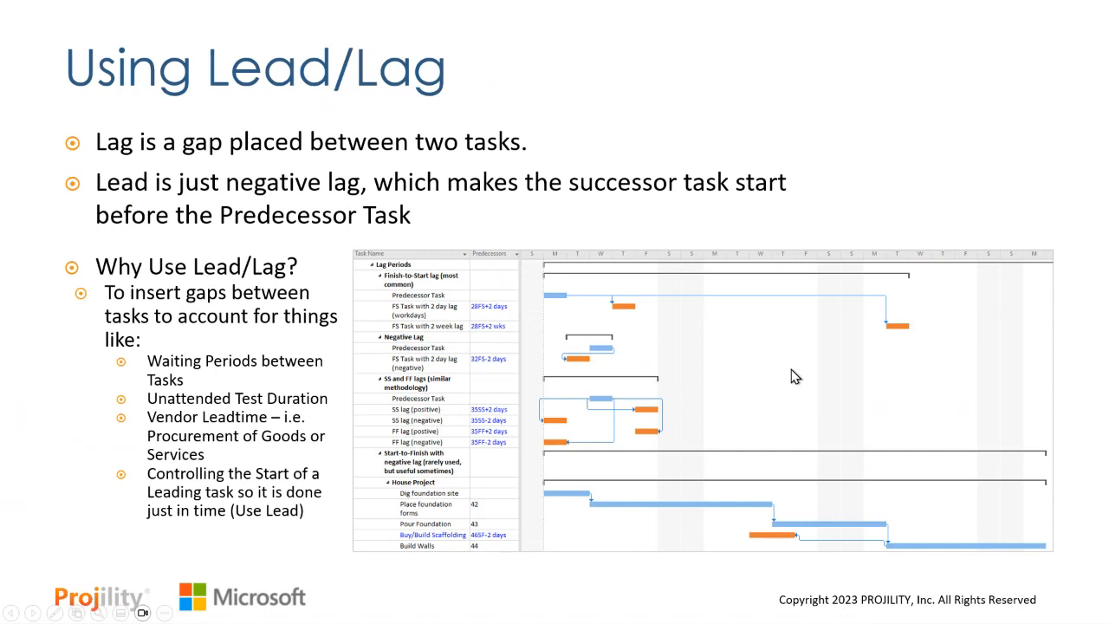
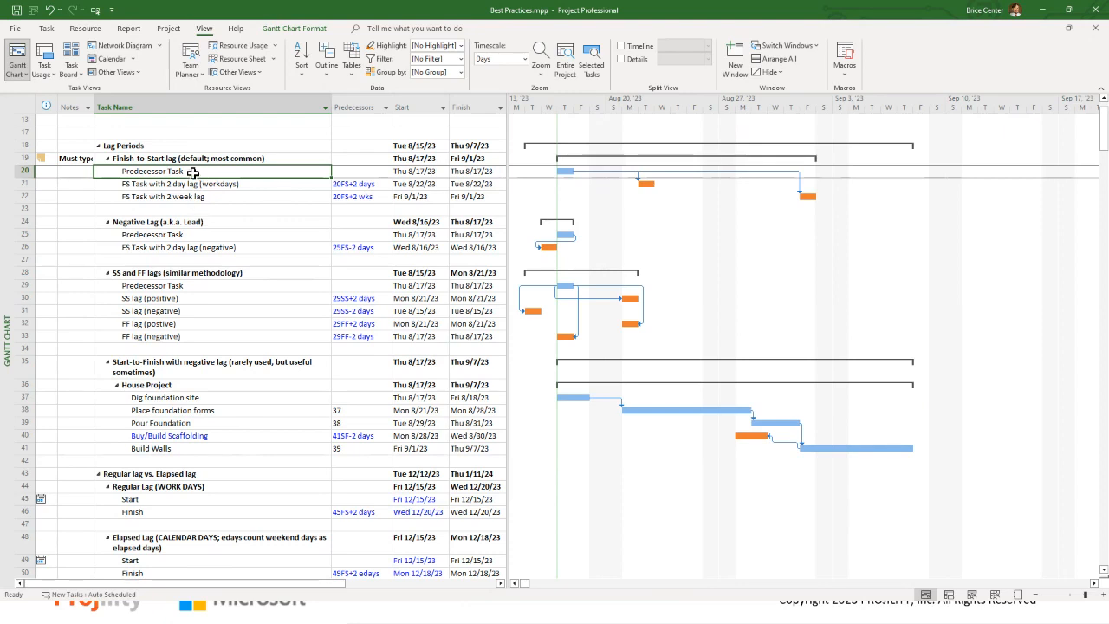
Clear the predecessor of the "FS Task with 2 day lag (workdays)" in the Finish-to-Start lag group
left_click(177, 184)
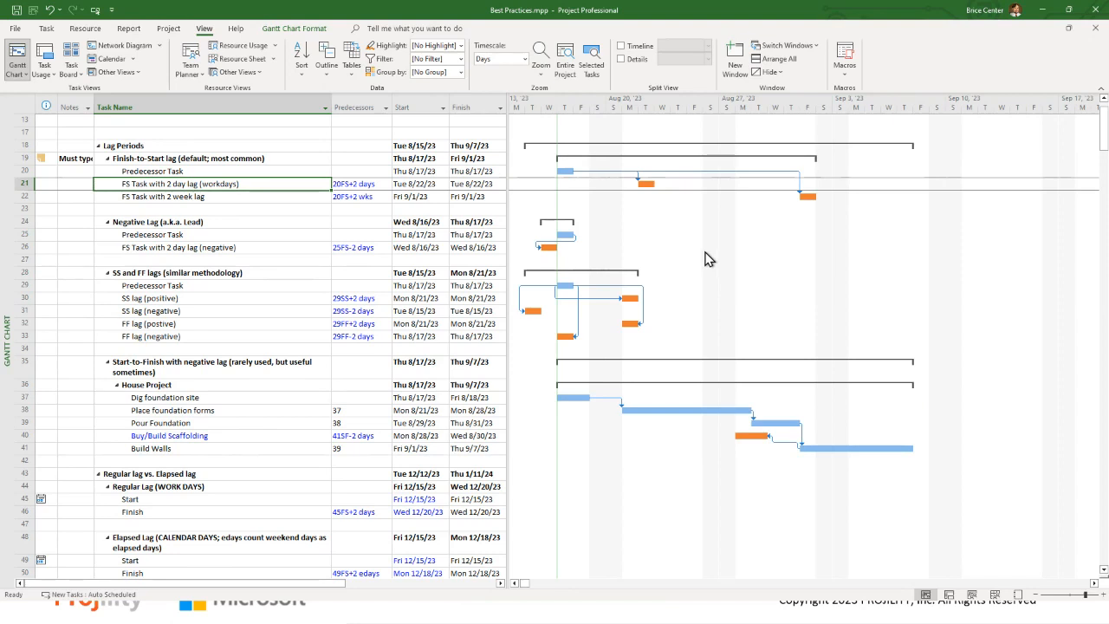
left_click(250, 197)
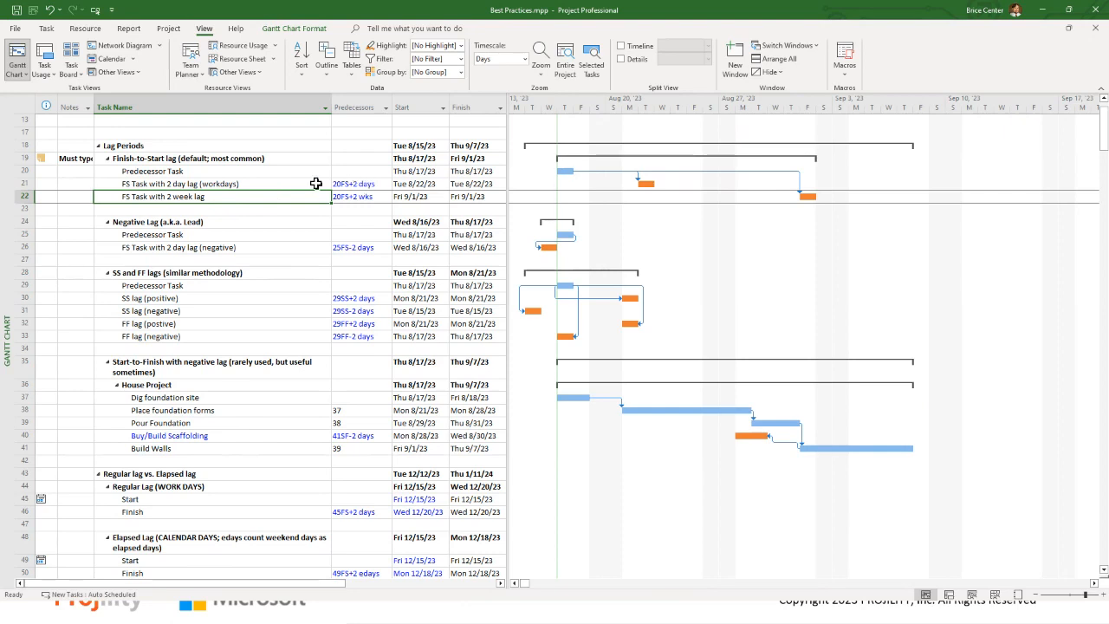
left_click(210, 184)
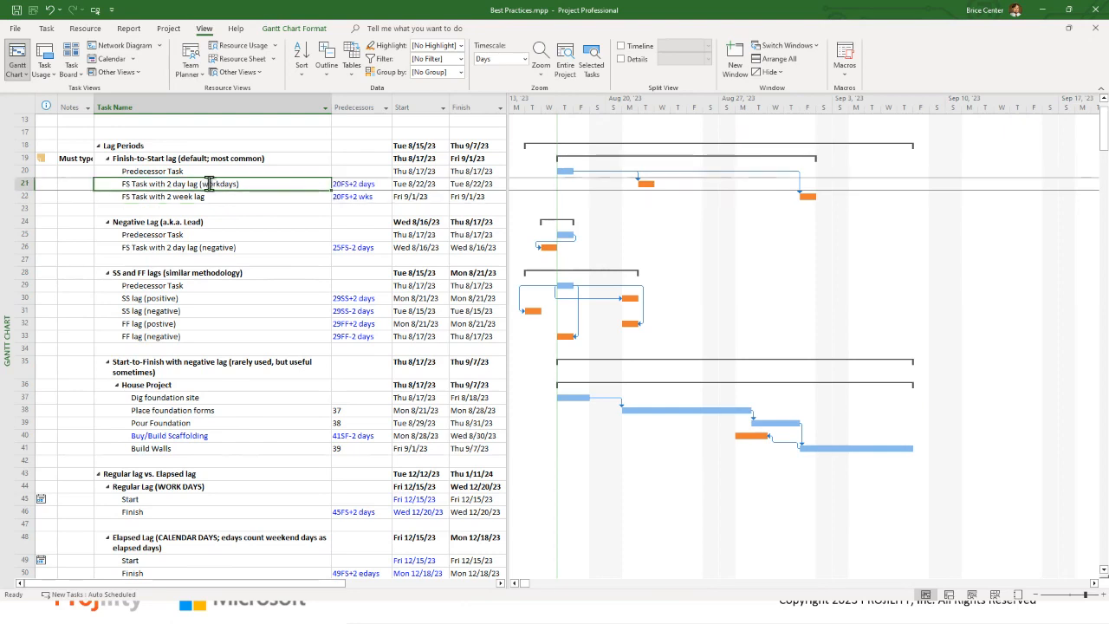
left_click(361, 184)
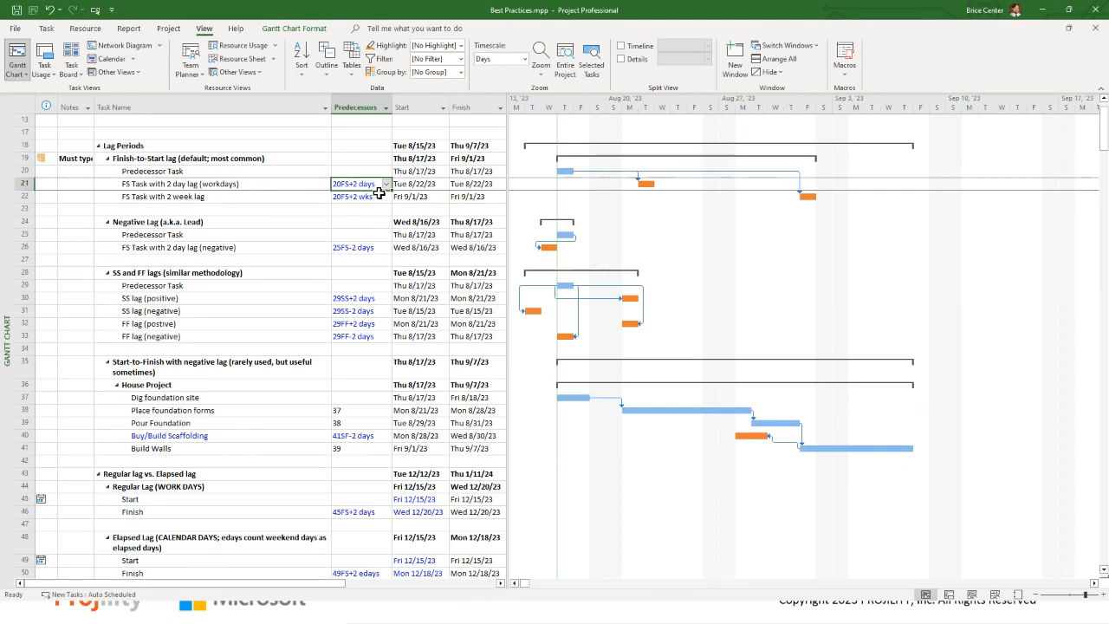
key("Delete")
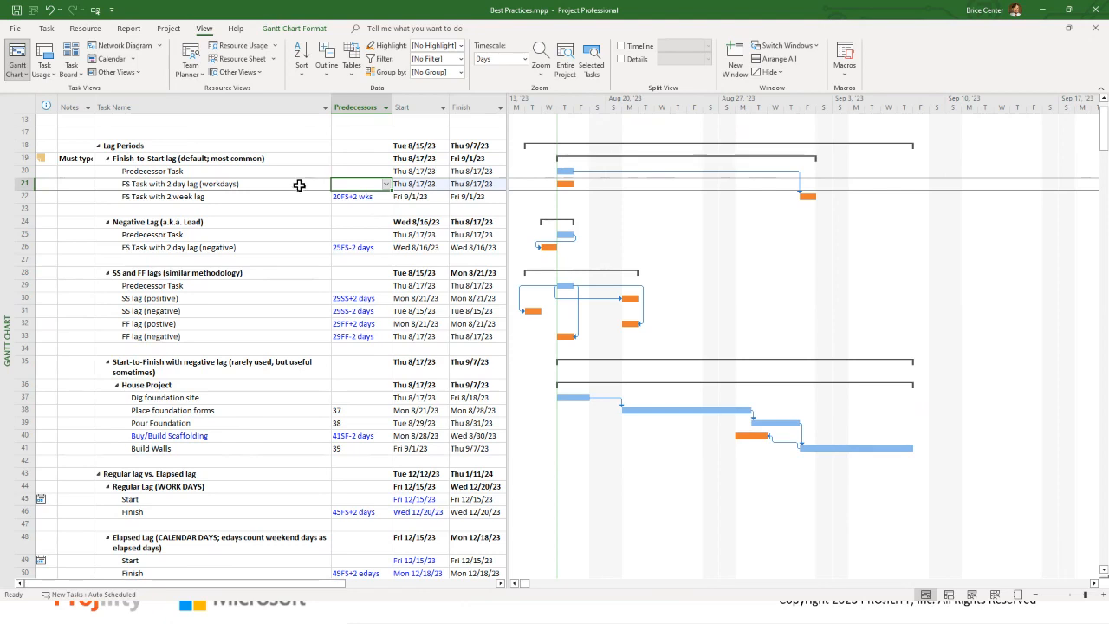
left_click(47, 28)
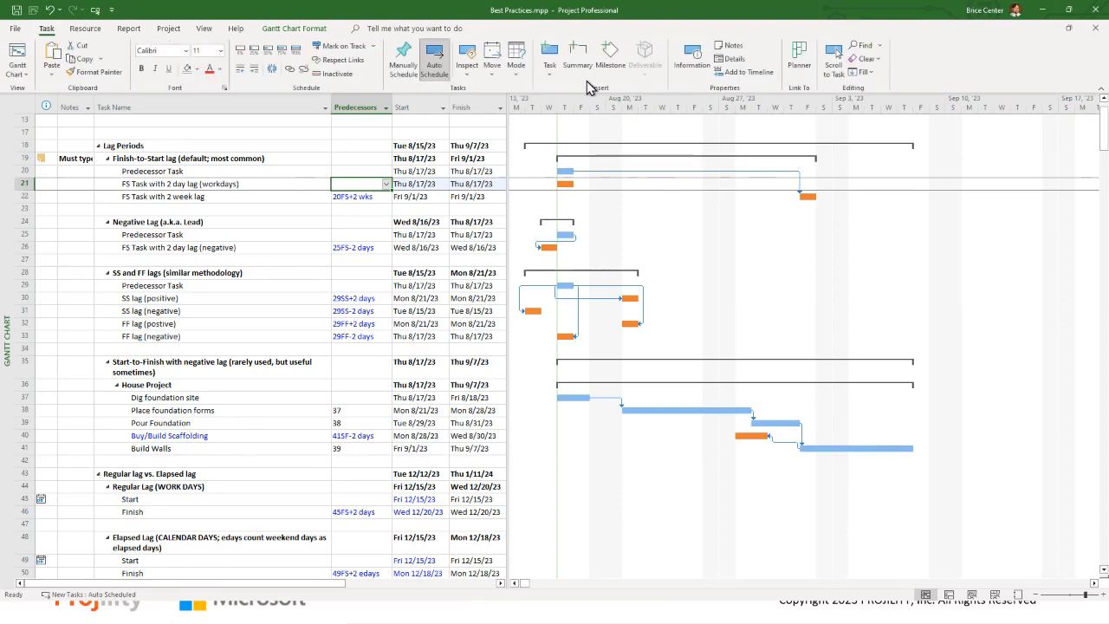
left_click(695, 59)
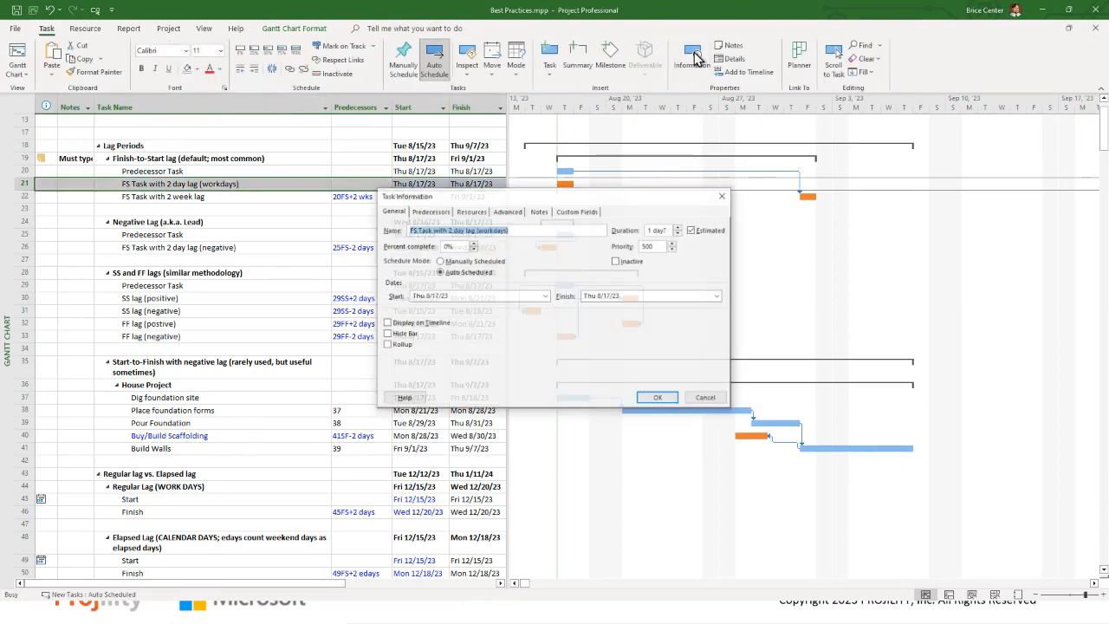
left_click(440, 214)
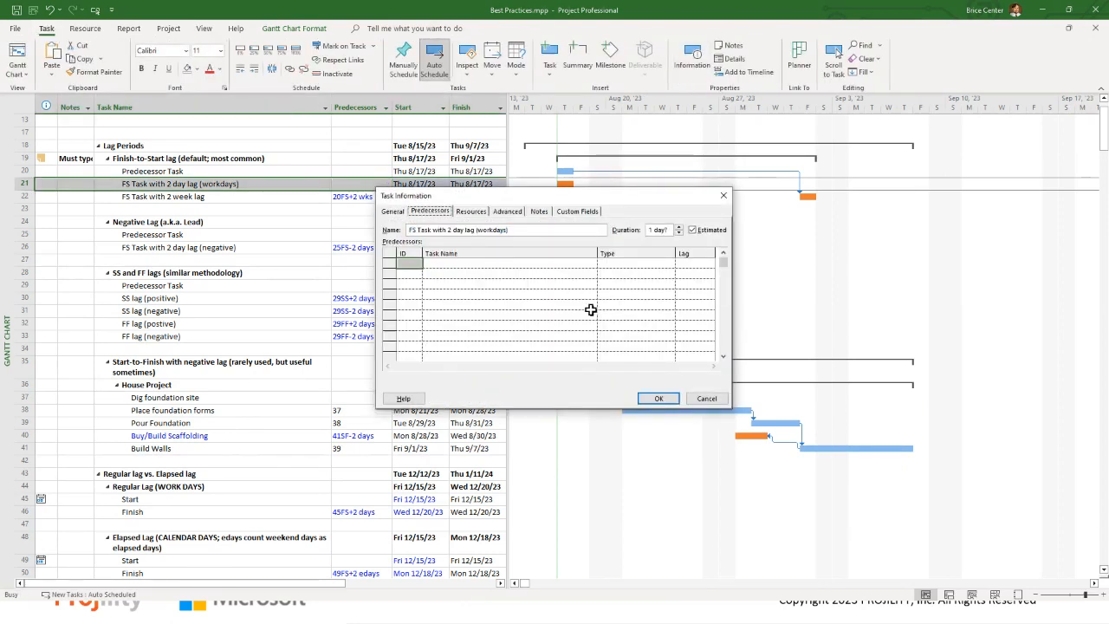
left_click(707, 398)
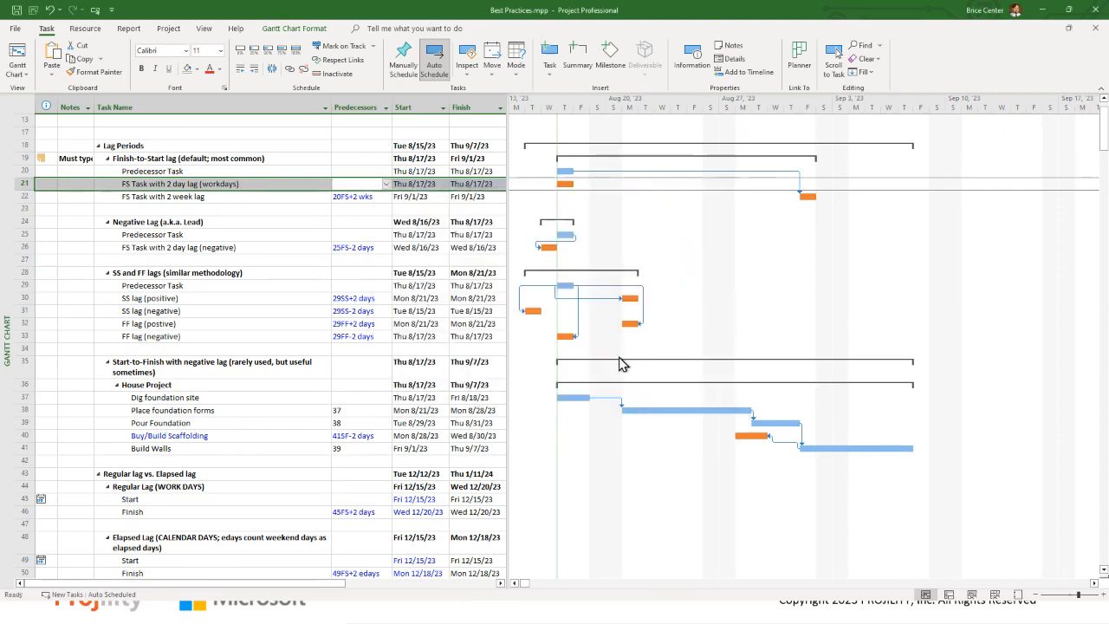
Enter 20 as the predecessor of the "FS Task with 2 day lag (workdays)" in the task table
left_click(371, 184)
type("20")
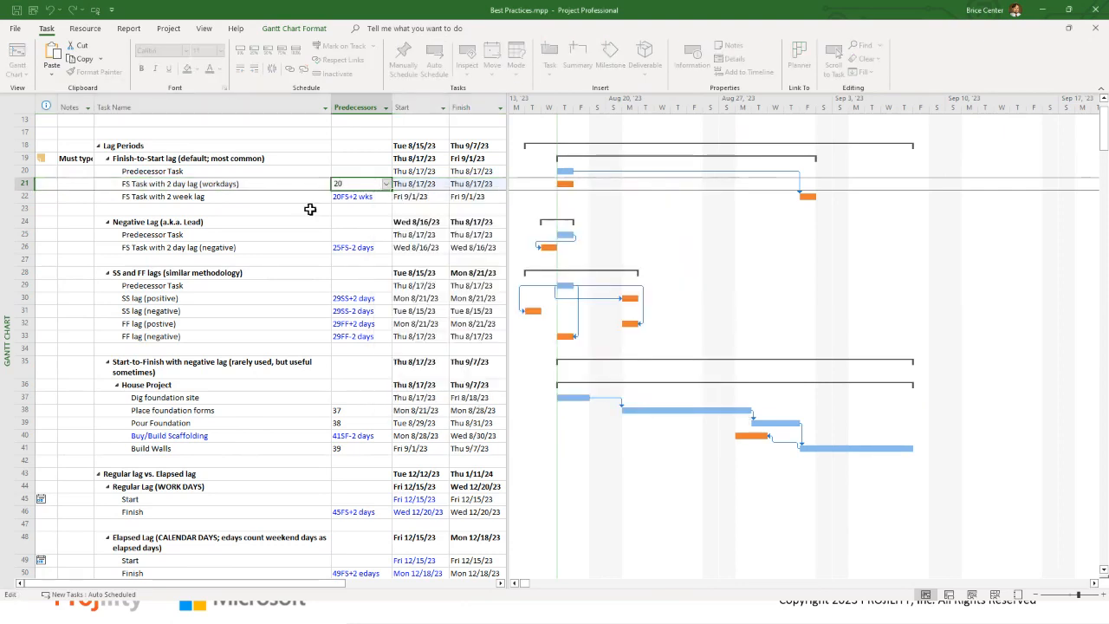
left_click(311, 209)
left_click(293, 184)
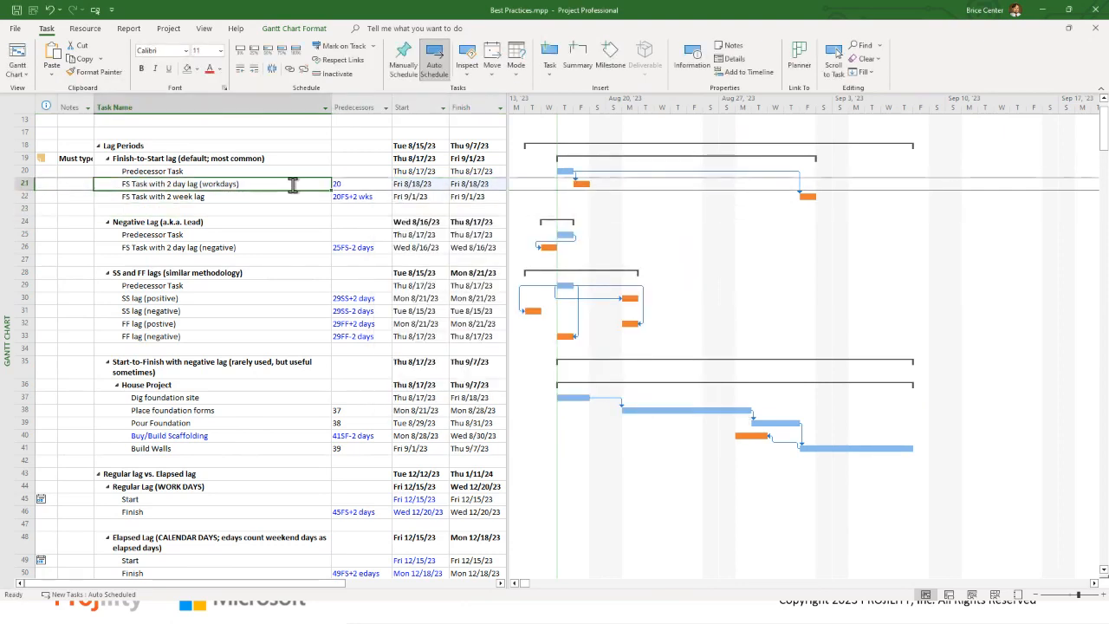
Set the lag of this task's Finish-to-Start predecessor link to 2 days in its task information
double_click(293, 184)
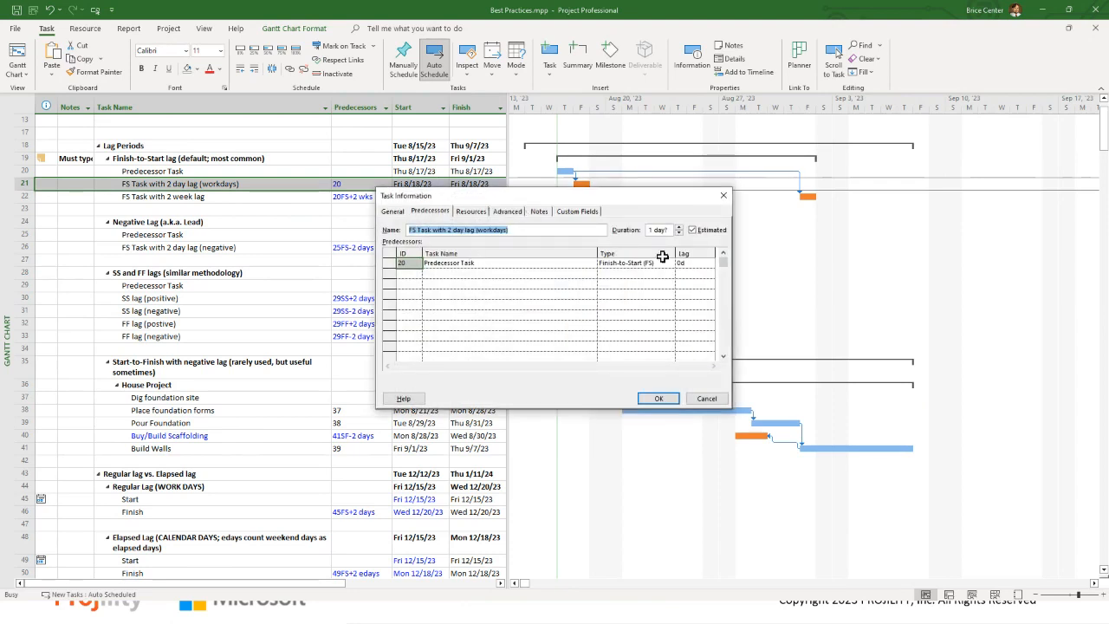
left_click(698, 263)
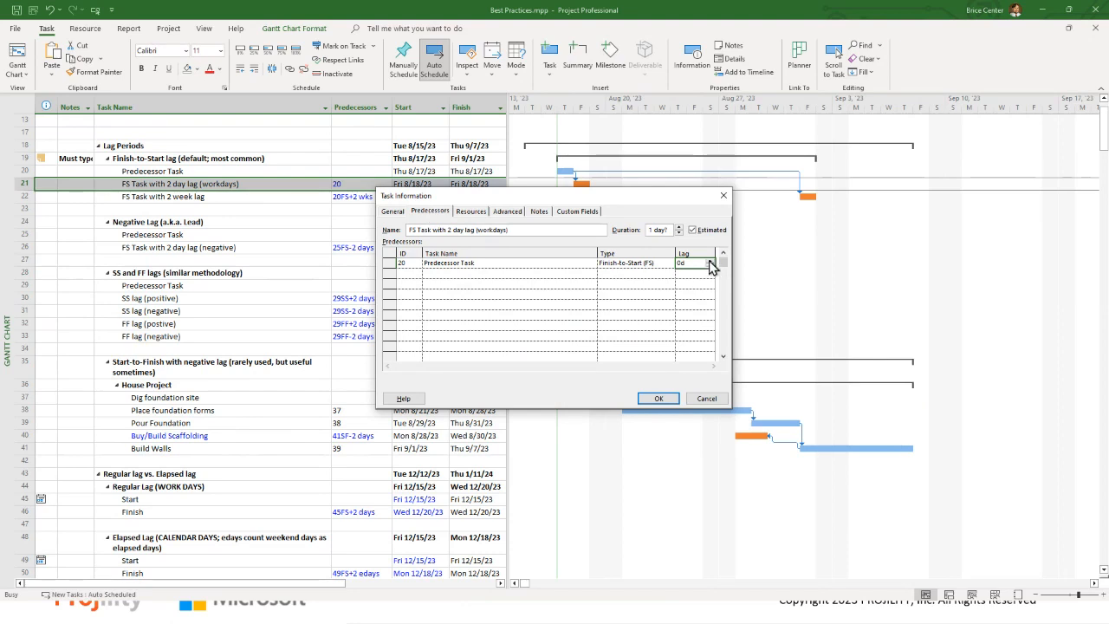
left_click(656, 399)
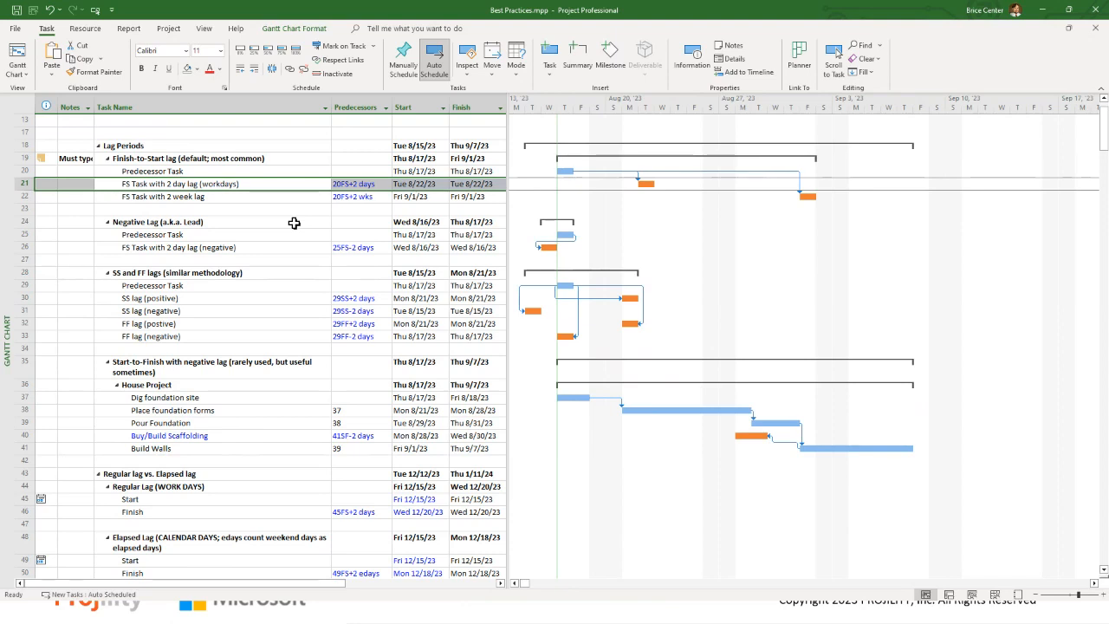
Clear the lagged predecessor of the "FS Task with 2 day lag (workdays)" and enter 20 as a plain predecessor
key("Right")
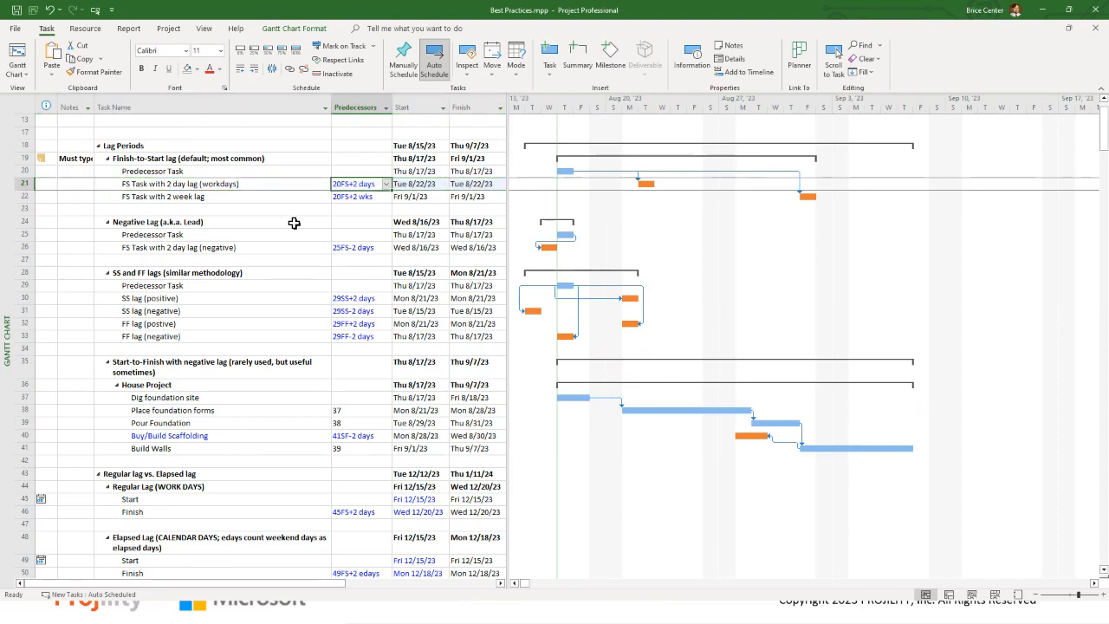
key("Delete")
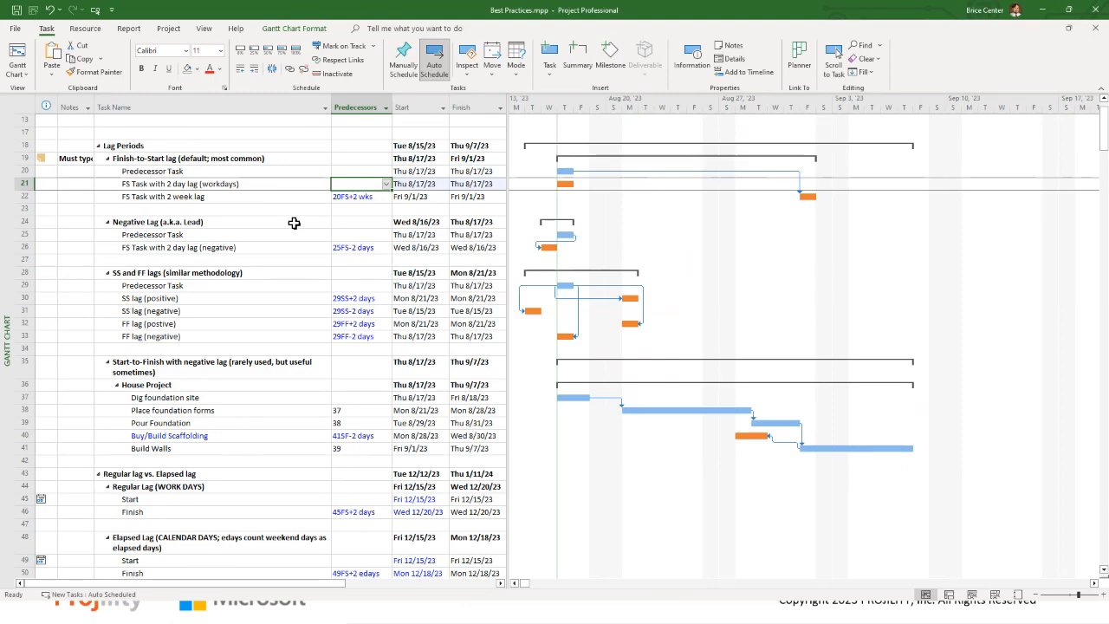
type("20")
key("Return")
key("Up")
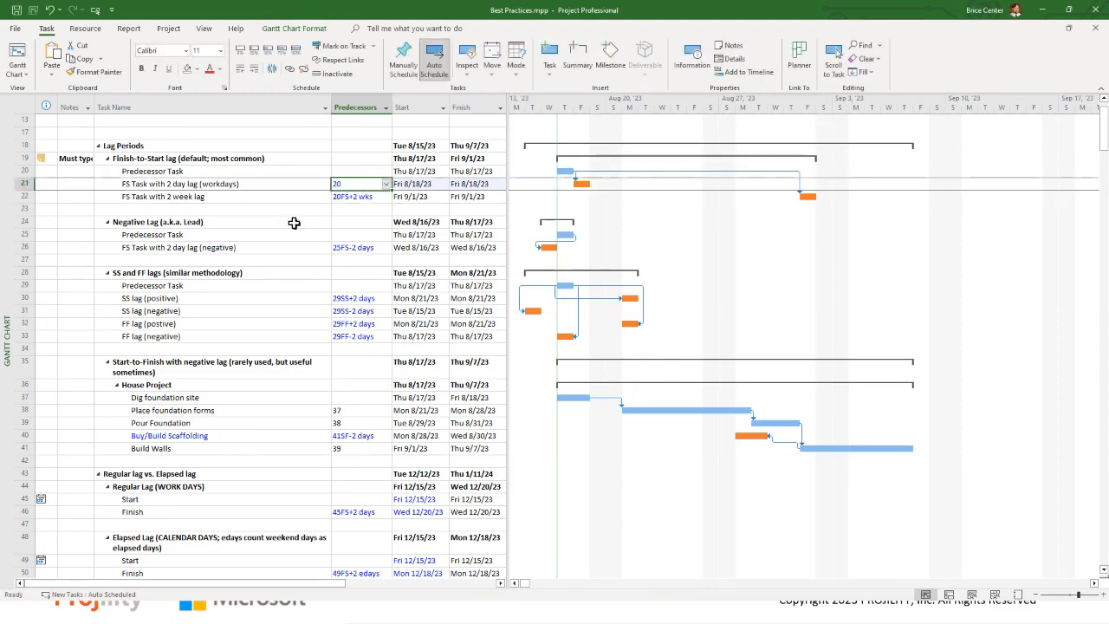
Extend the predecessor of the "FS Task with 2 day lag (workdays)" to 20FS+2d directly in the task table
scroll(362, 228, "down", 1)
scroll(359, 251, "up", 2)
double_click(350, 223)
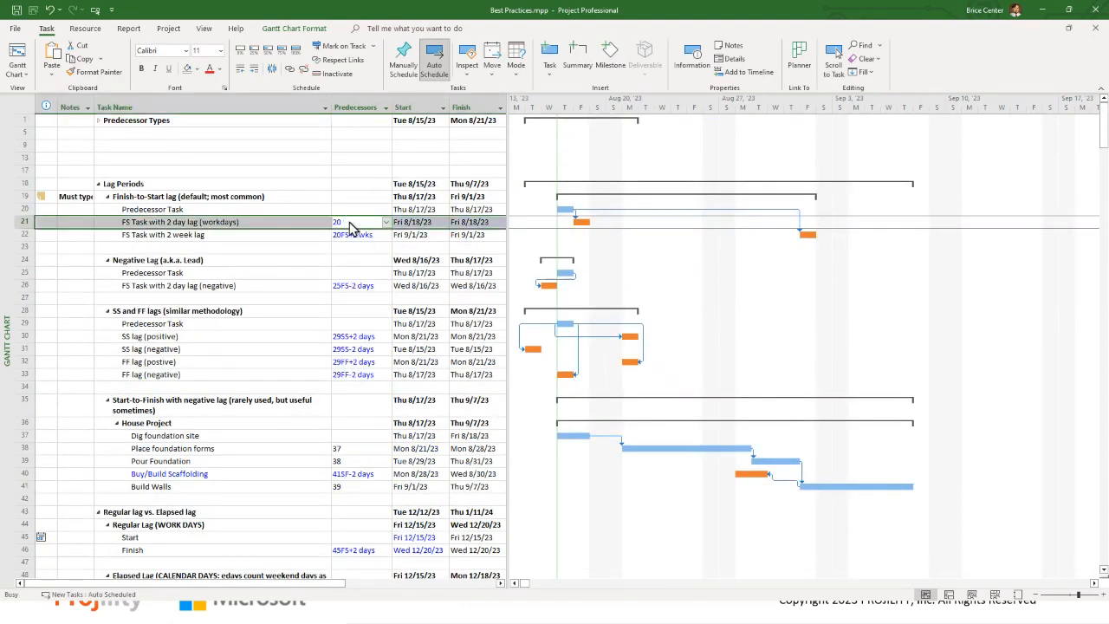
left_click(722, 193)
left_click(351, 221)
left_click(350, 222)
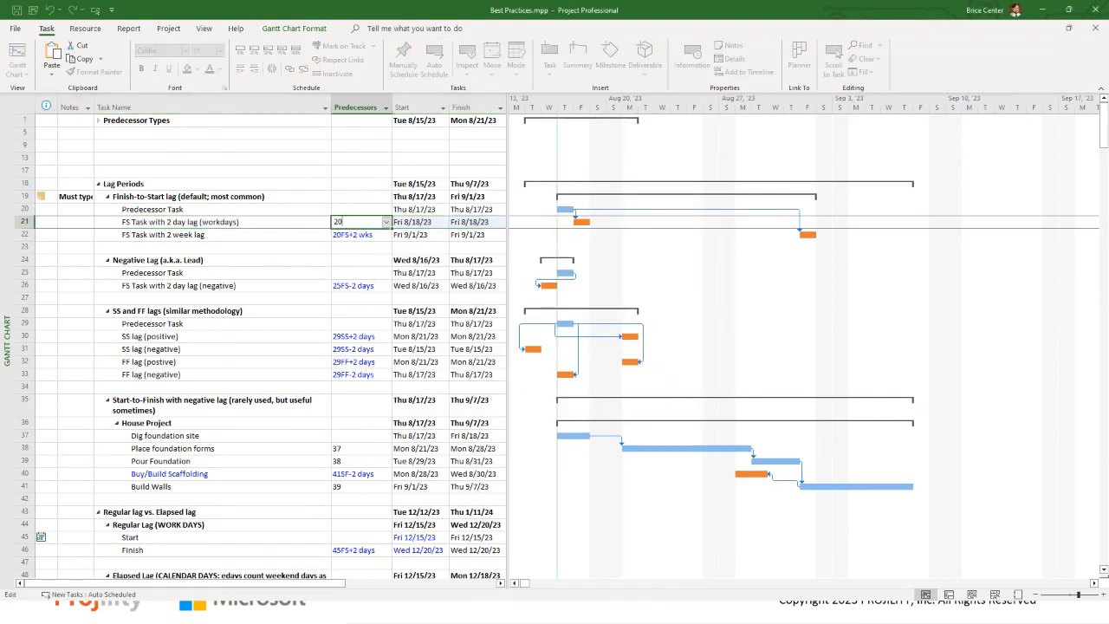
type("FS+2d")
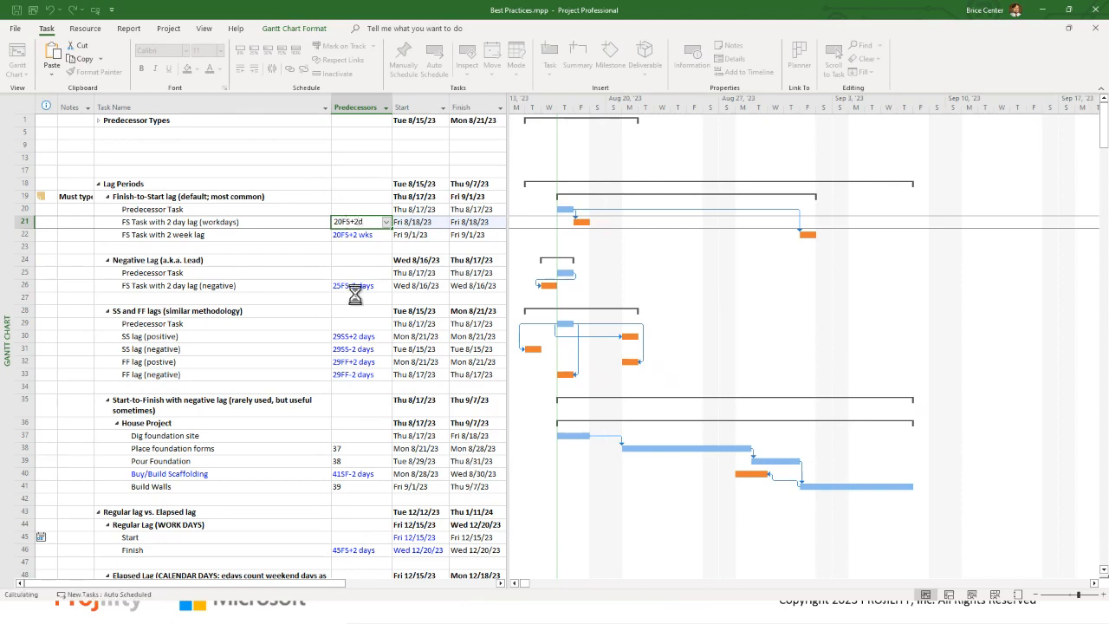
key("Return")
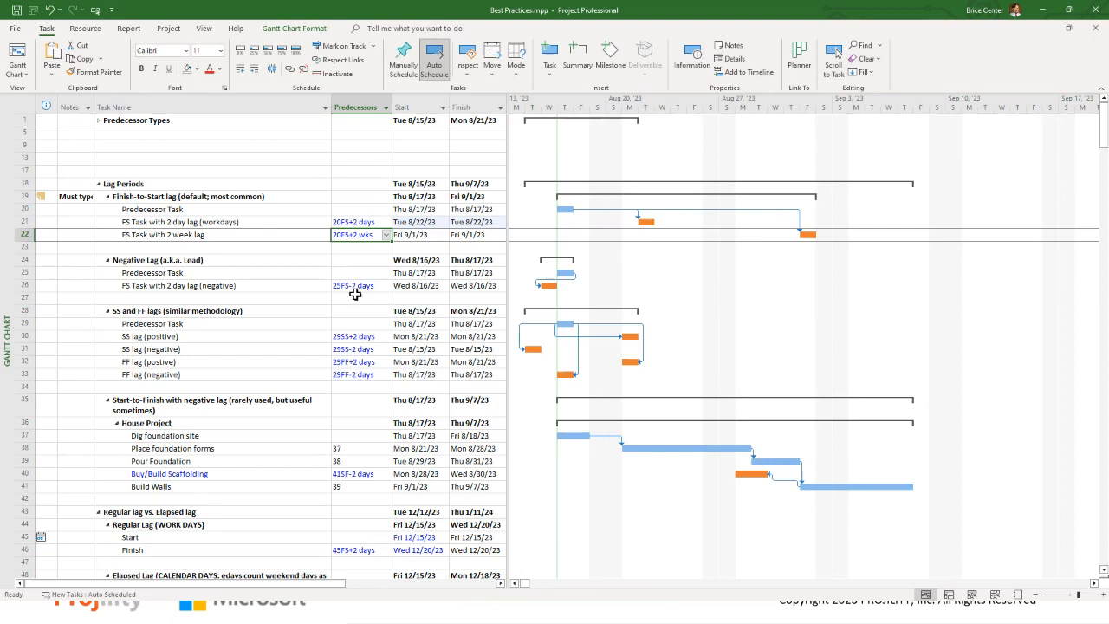
Check the lag of this task's predecessor link in its task information and close it without changes
left_click(336, 222)
left_click(305, 222)
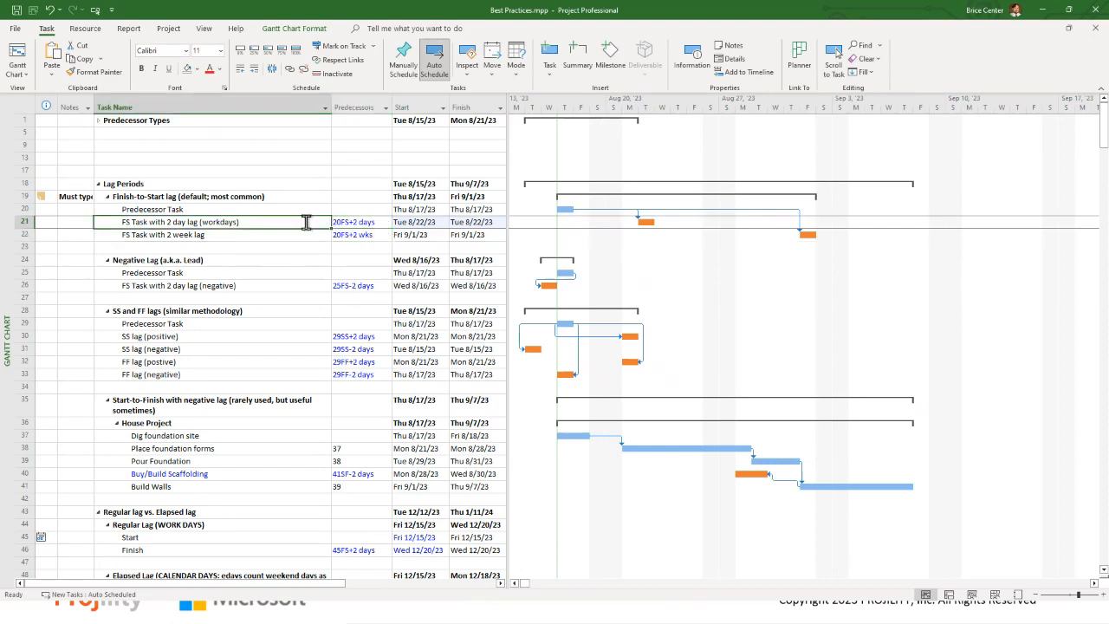
double_click(305, 222)
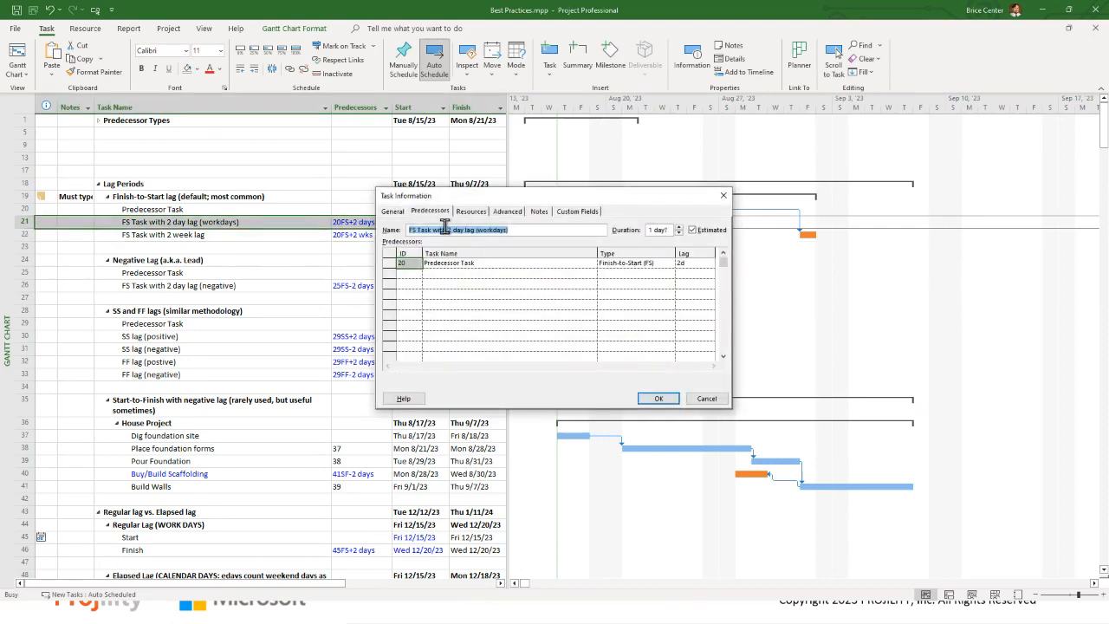
left_click(688, 264)
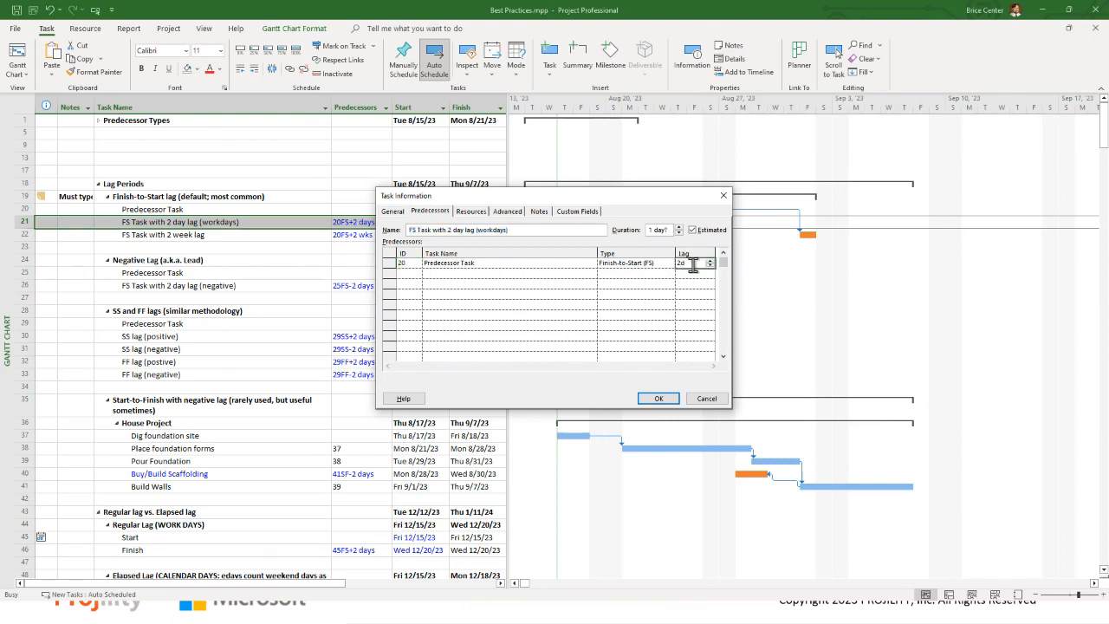
left_click(706, 398)
Clear the predecessor of the "FS Task with 2 week lag" and enter 20fs+2w instead
left_click(344, 235)
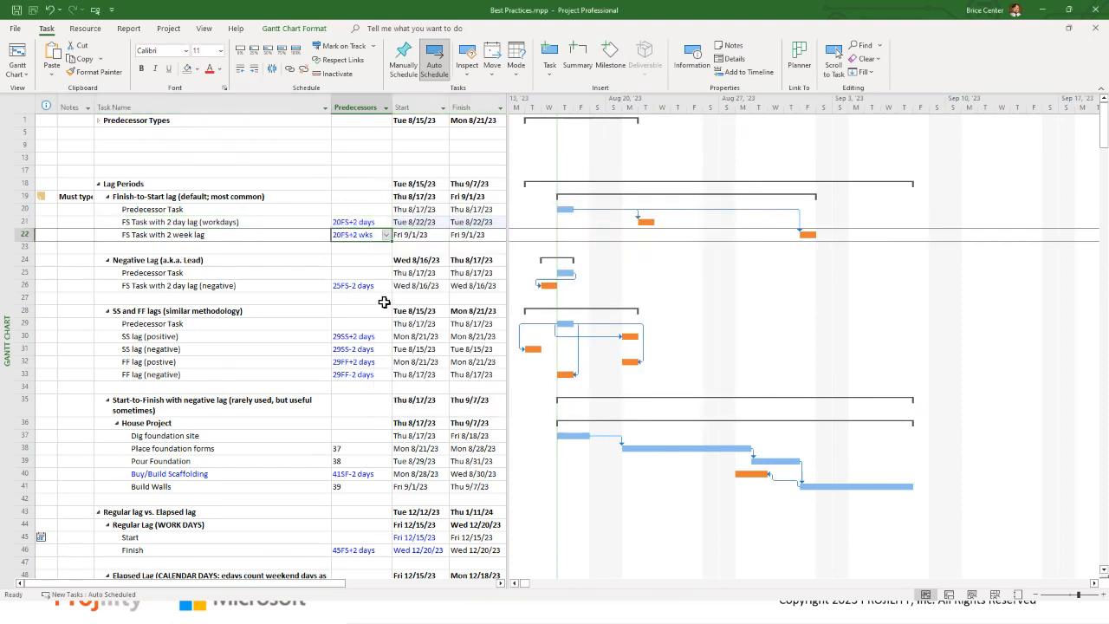
key("Delete")
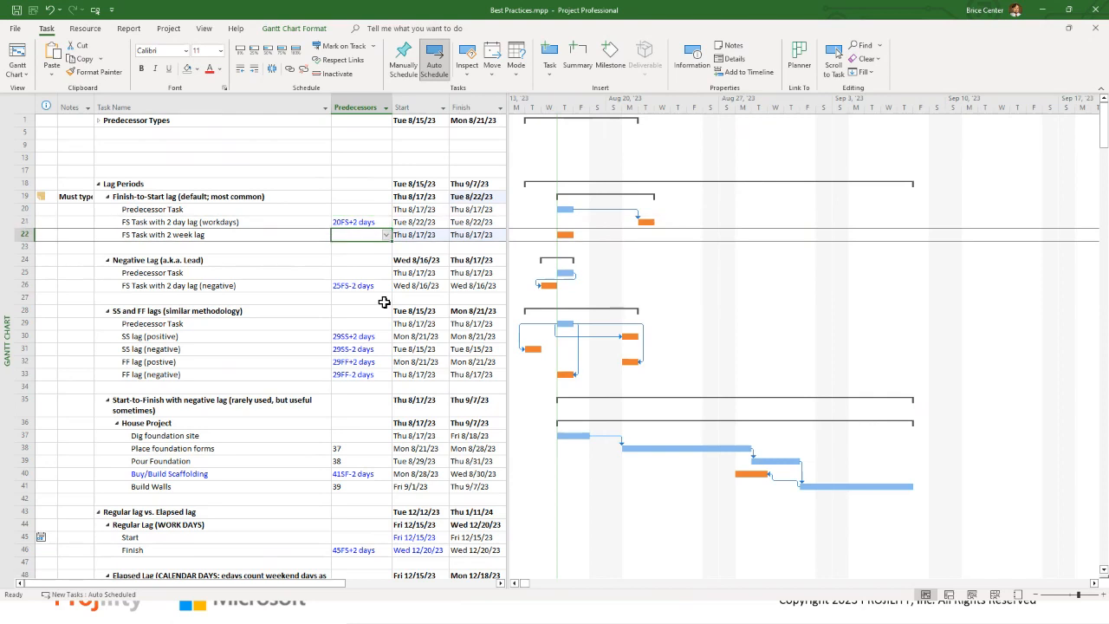
type("20fs+2")
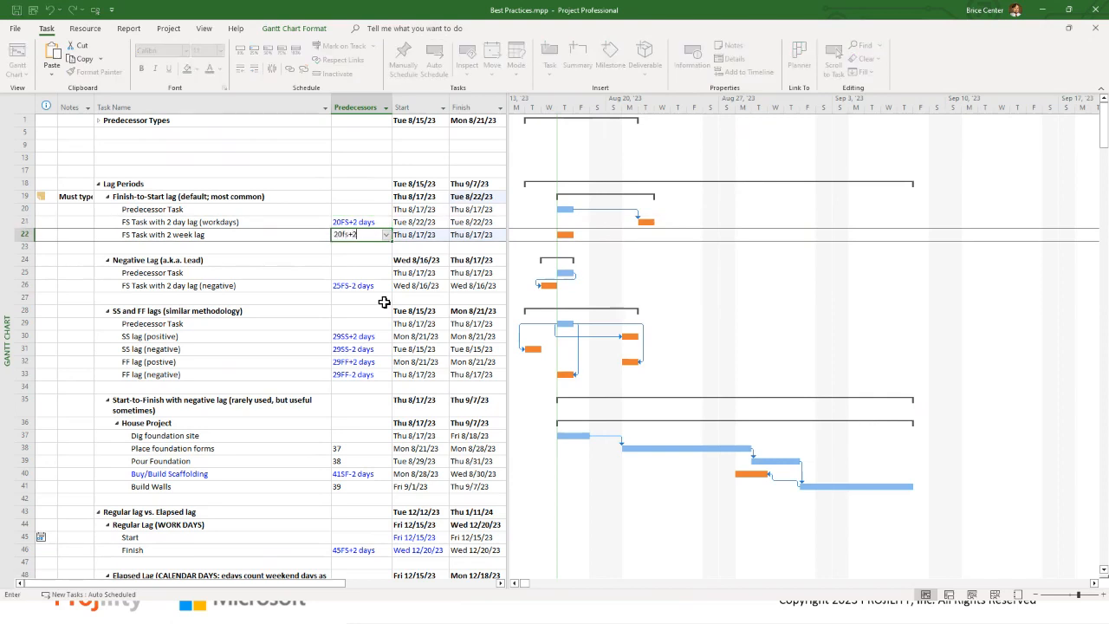
type("w")
key("Return")
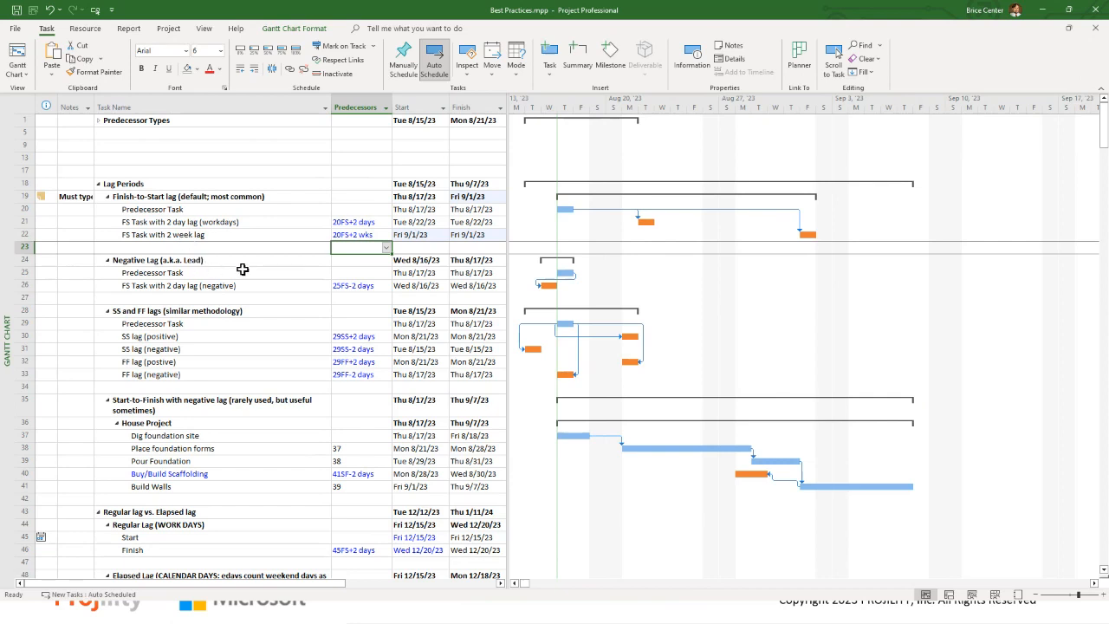
Re-enter the predecessor of the "FS Task with 2 day lag (negative)" as 25fs-2d, allowing the task to start before the project start date
left_click(132, 260)
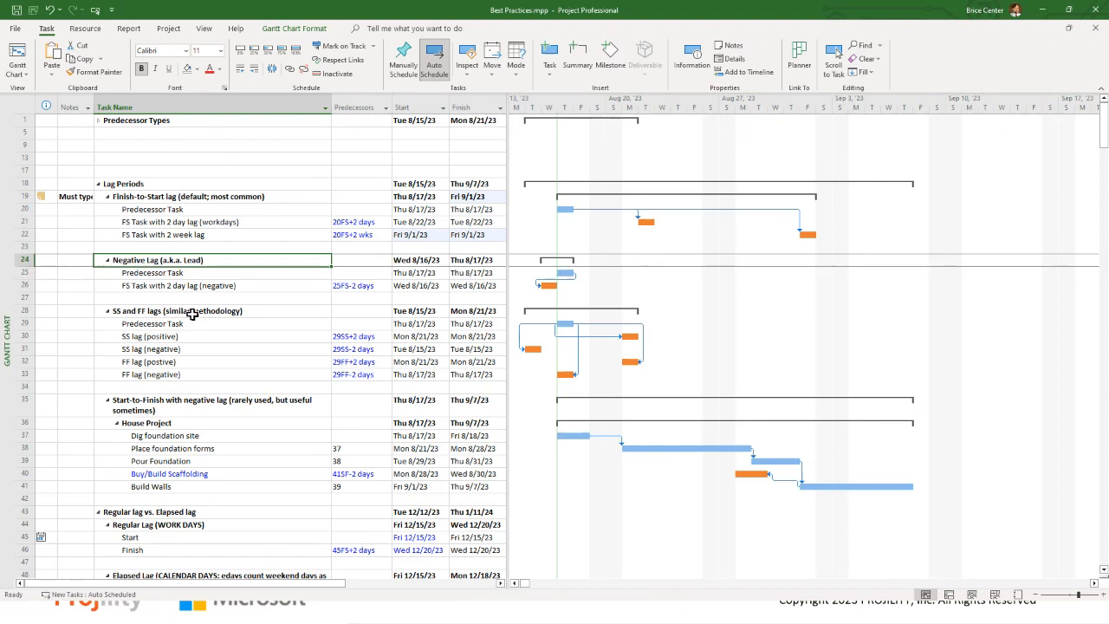
left_click(280, 274)
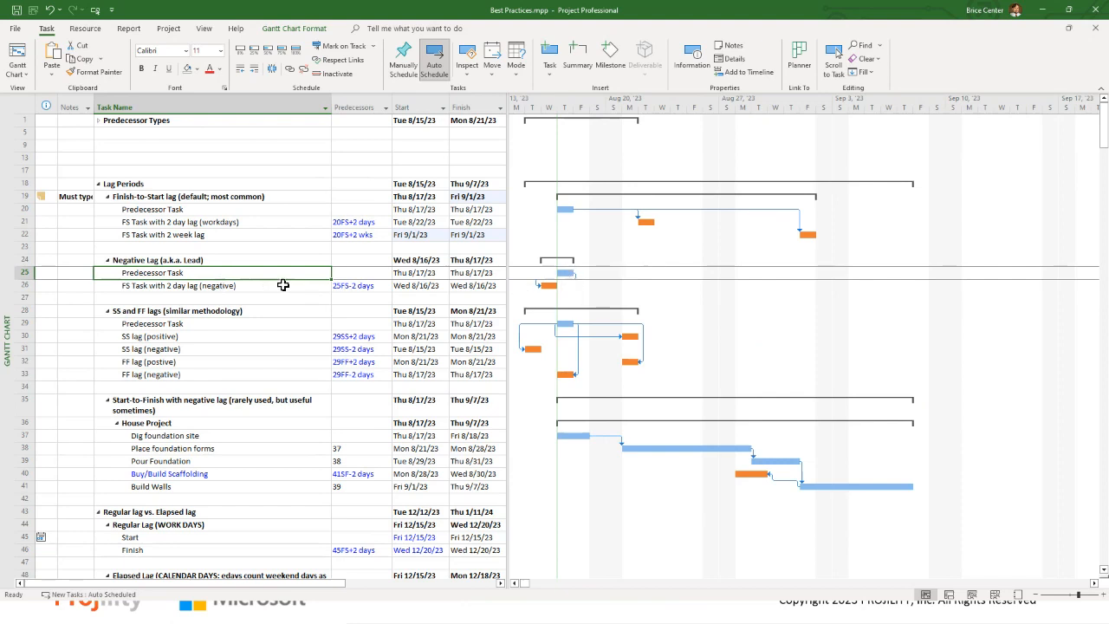
left_click(367, 288)
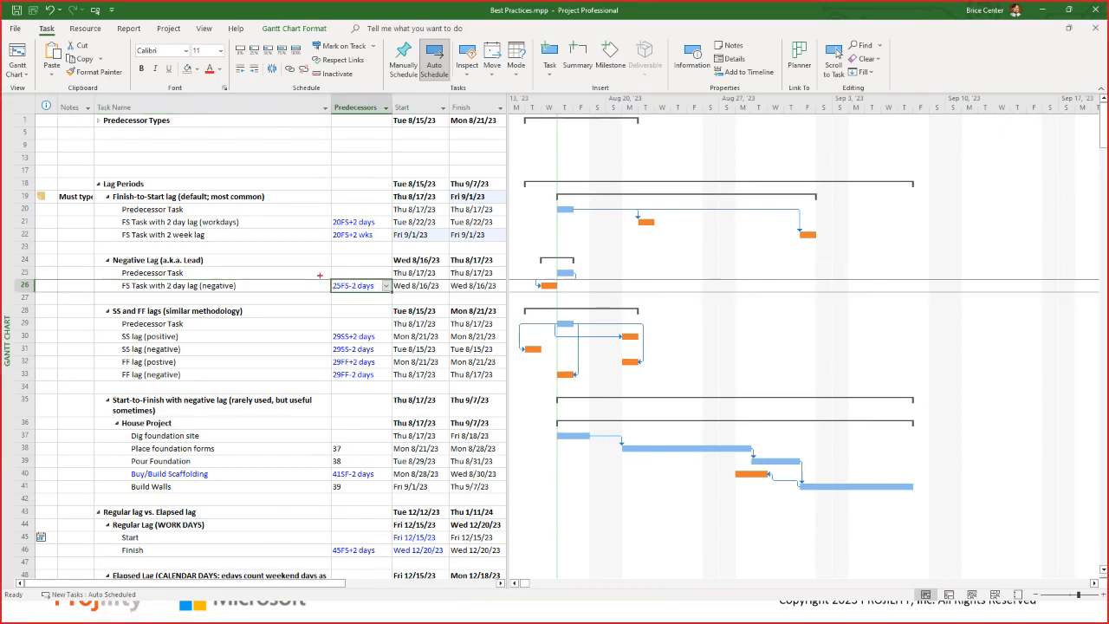
left_click_drag(319, 275, 399, 303)
key("Escape")
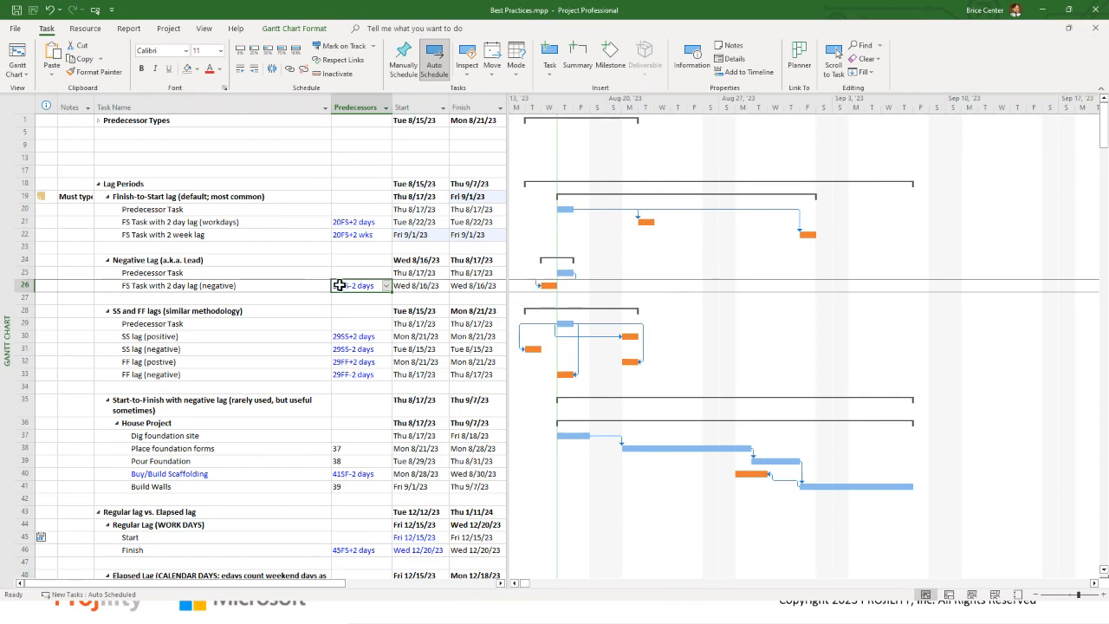
key("Delete")
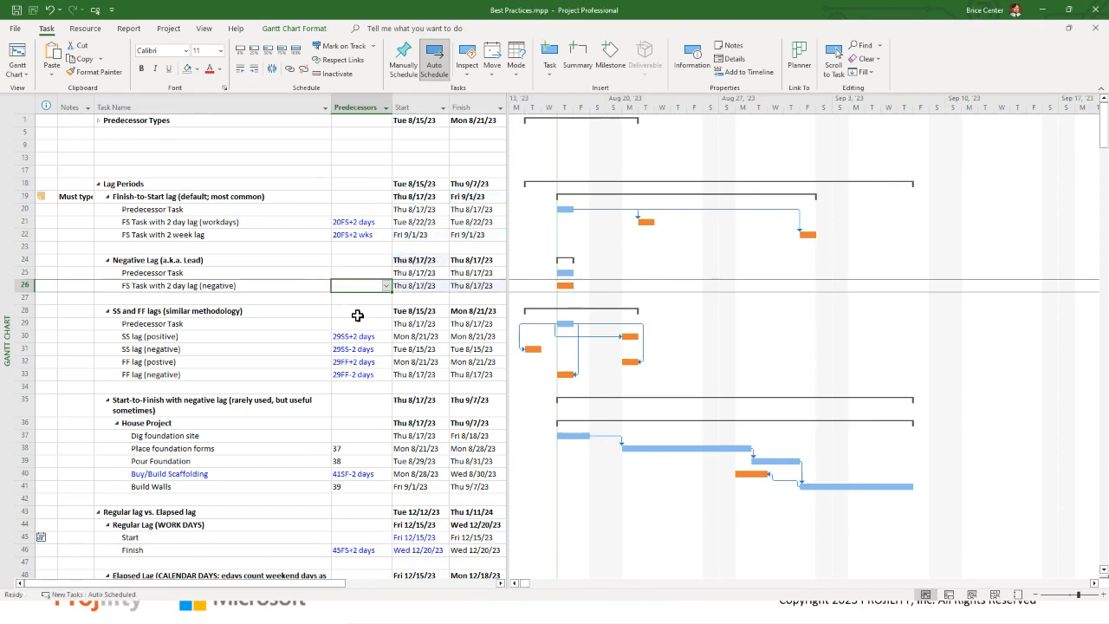
type("25fs")
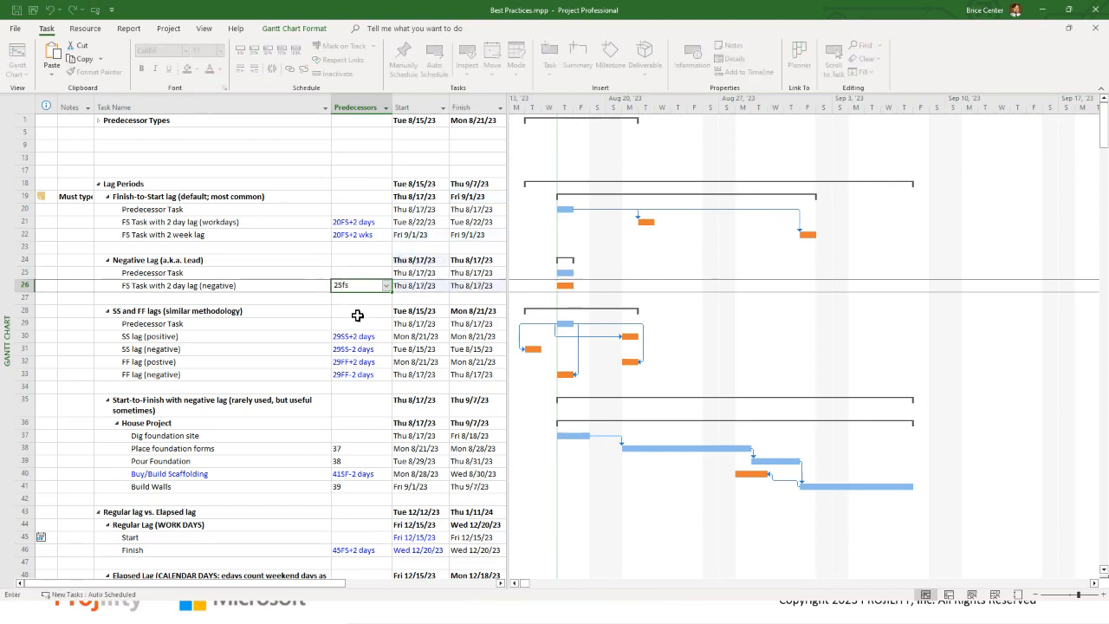
type("-2d")
key("Return")
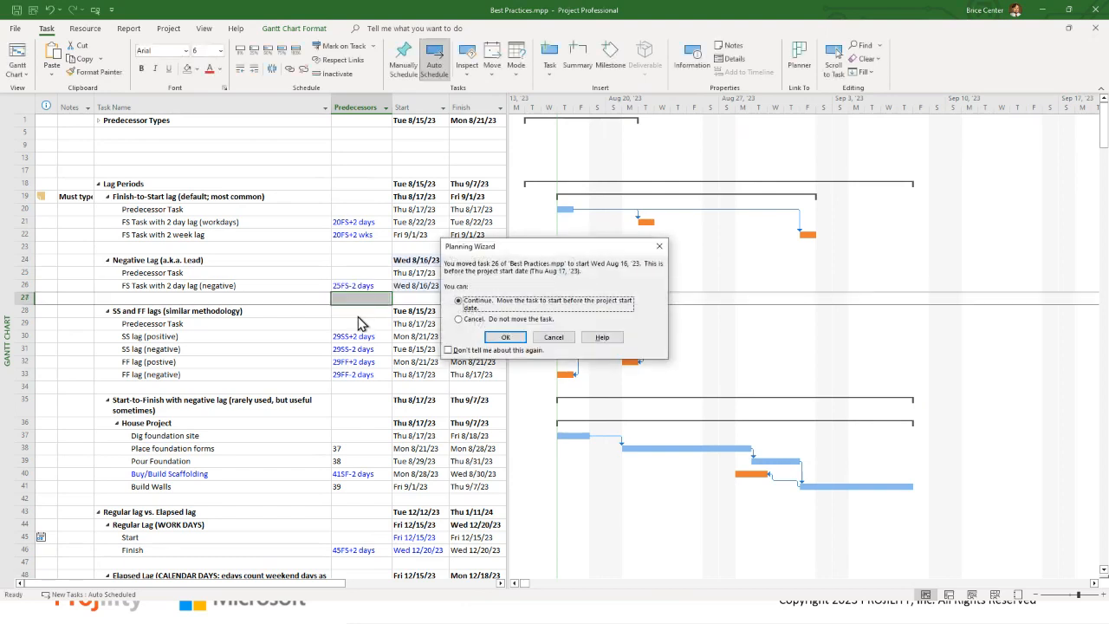
key("Return")
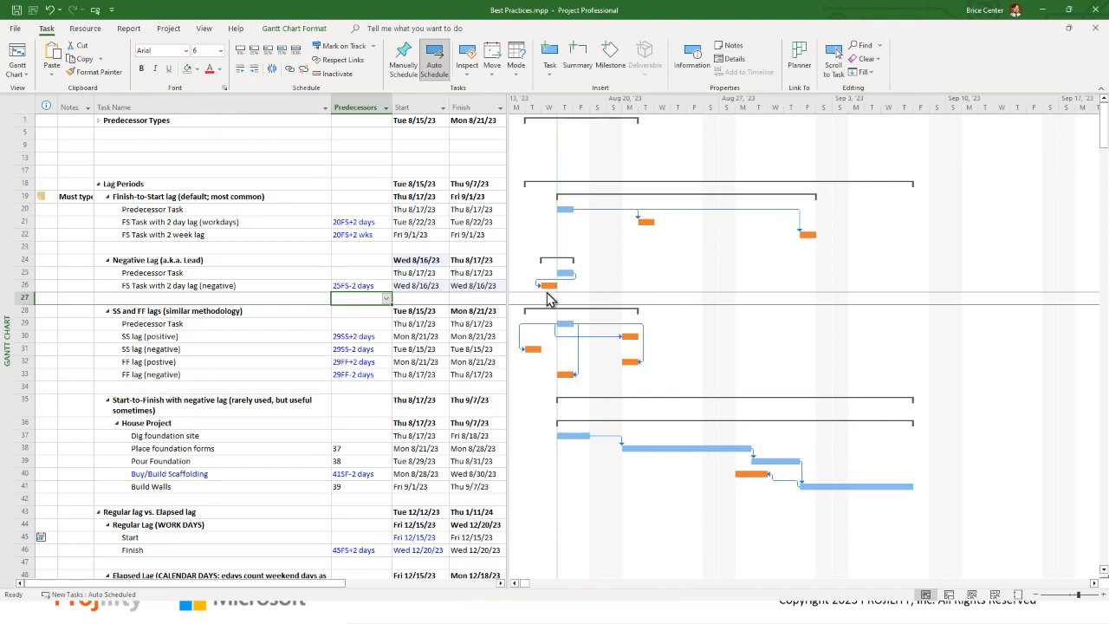
Try changing the predecessor of the "FS Task with 2 day lag (negative)" to 25FS+2 days and undo the change
left_click(370, 287)
left_click(370, 286)
left_click(354, 285)
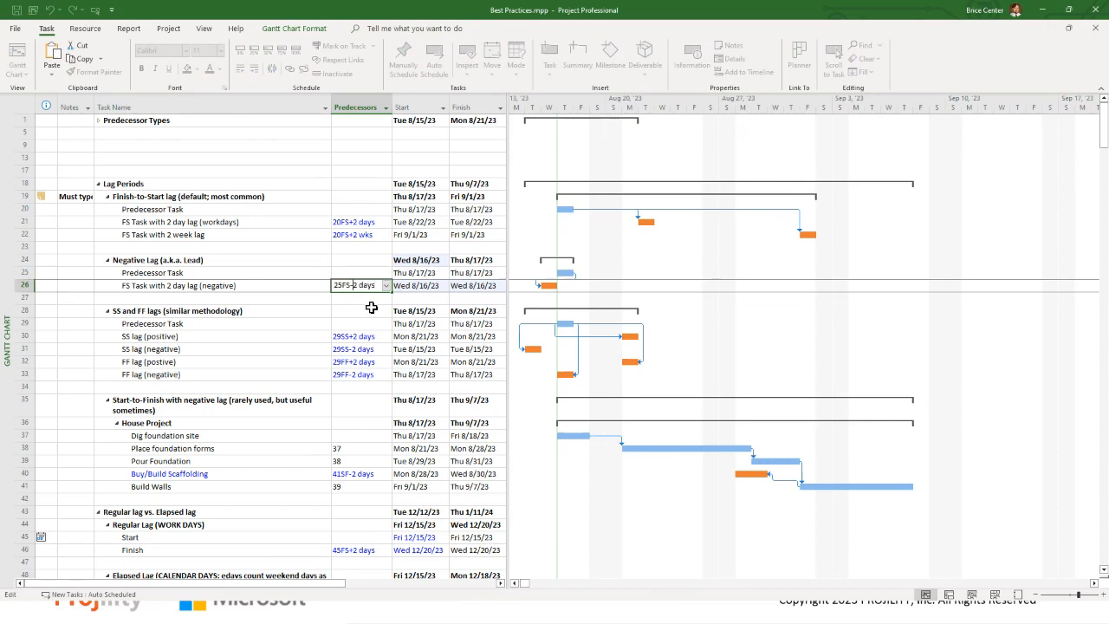
key("BackSpace")
type("+")
key("Return")
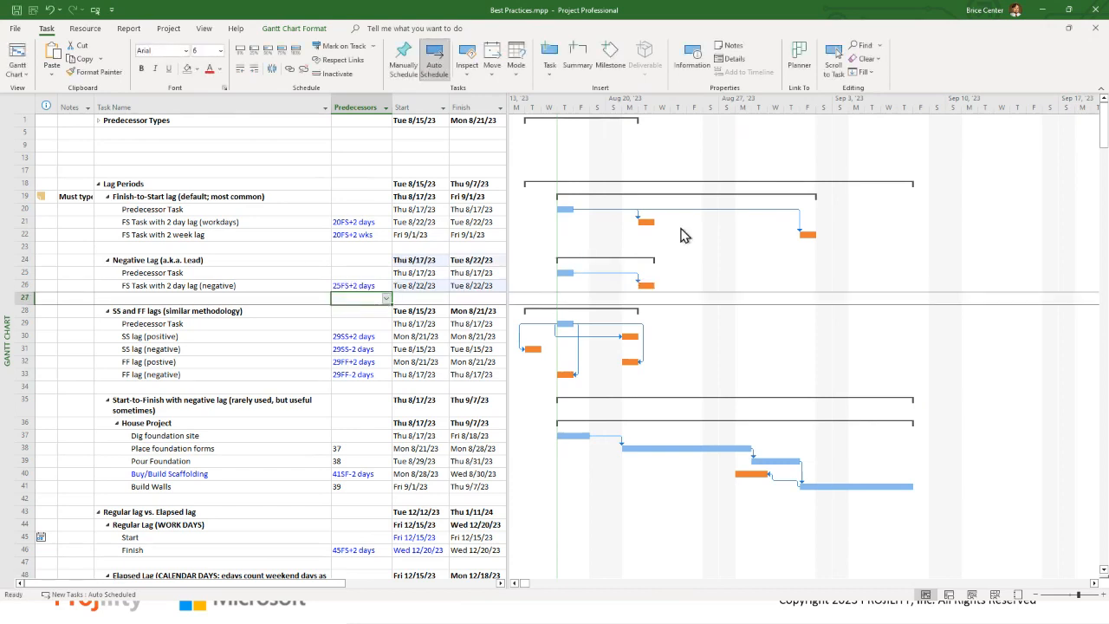
left_click(49, 9)
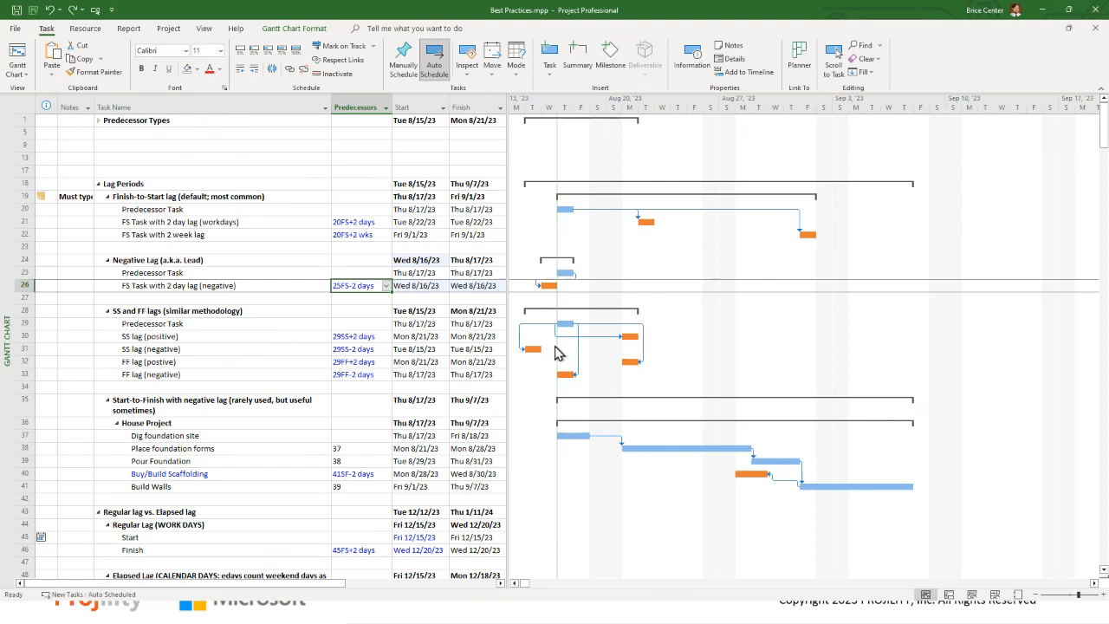
Examine the positive and negative lag tasks in the SS and FF lags group together with their predecessor entries
left_click(163, 324)
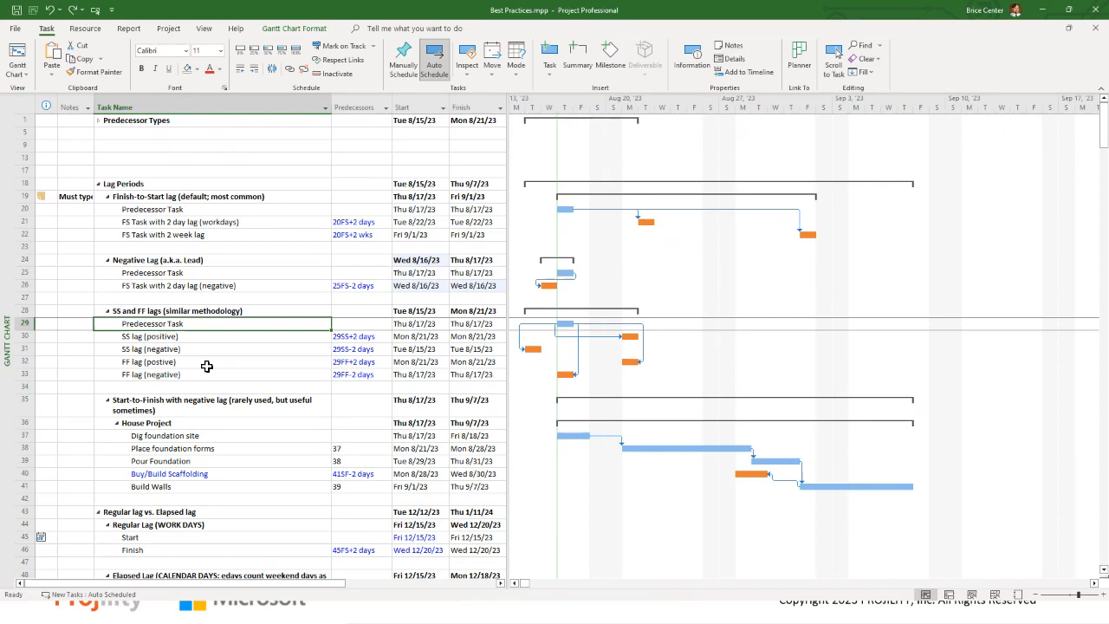
left_click(144, 337)
left_click(155, 349)
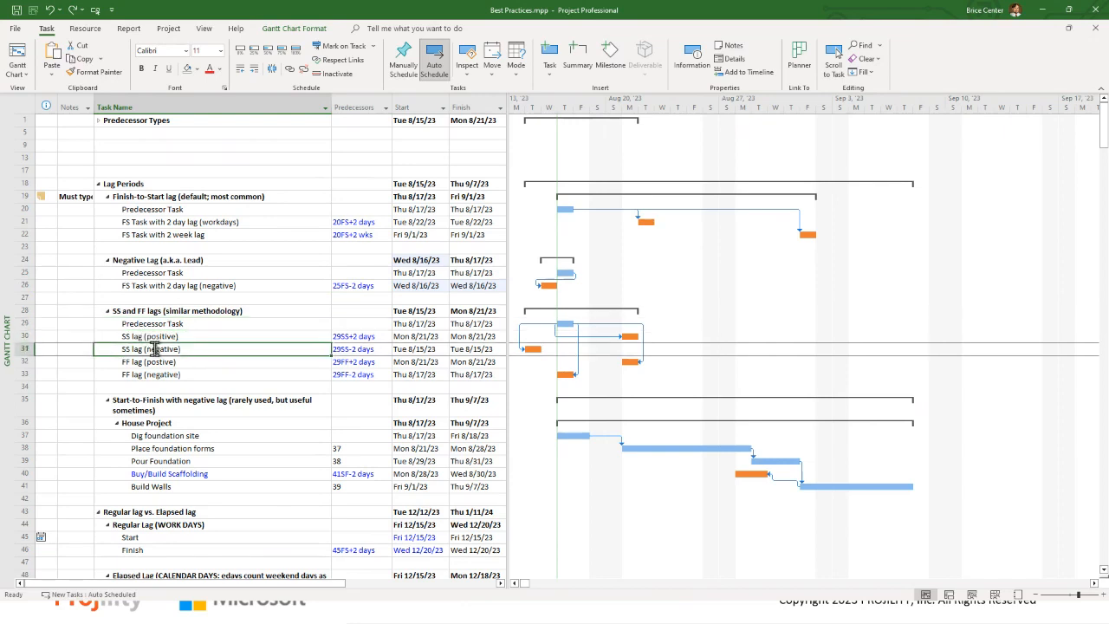
left_click_drag(160, 336, 157, 374)
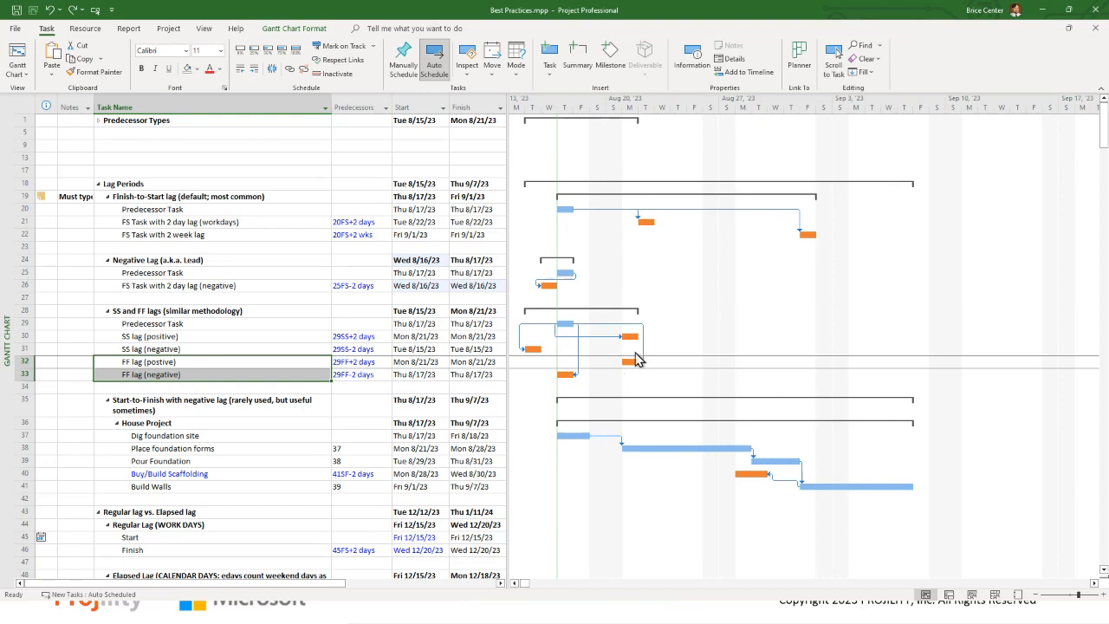
left_click_drag(345, 338, 351, 377)
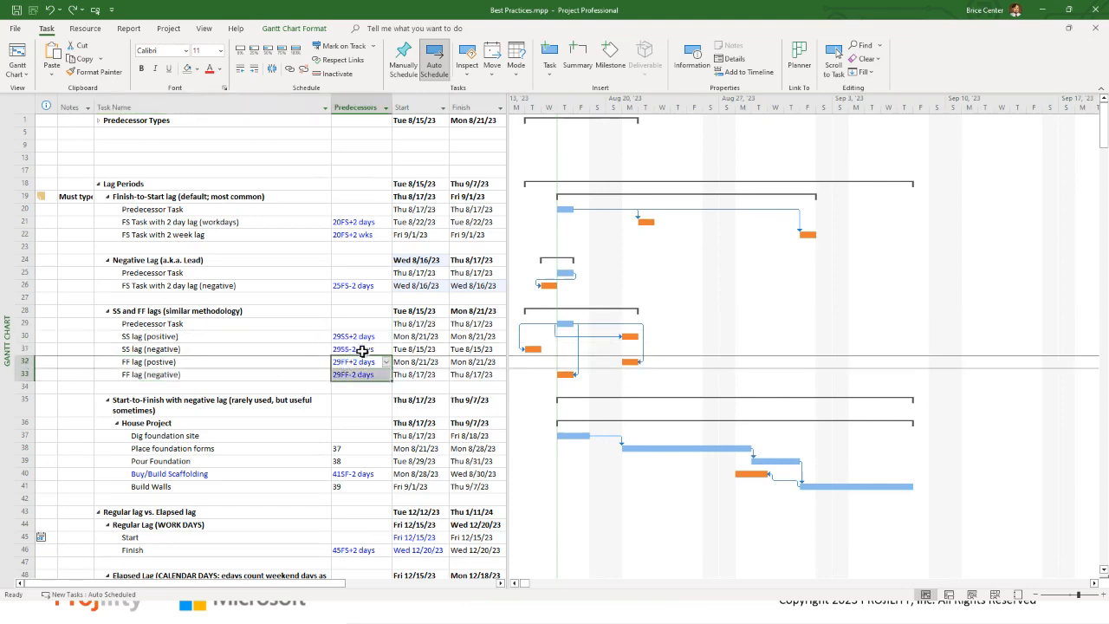
left_click(268, 351)
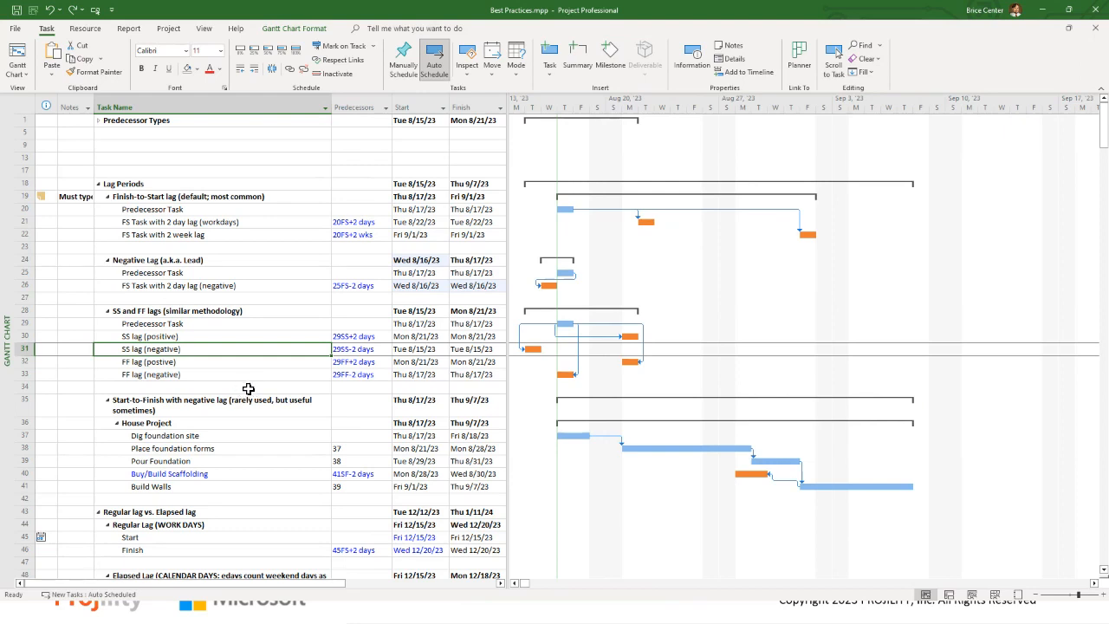
Review the House Project tasks from digging the foundation site to building walls, ending on the Buy/Build Scaffolding task
scroll(236, 404, "down", 2)
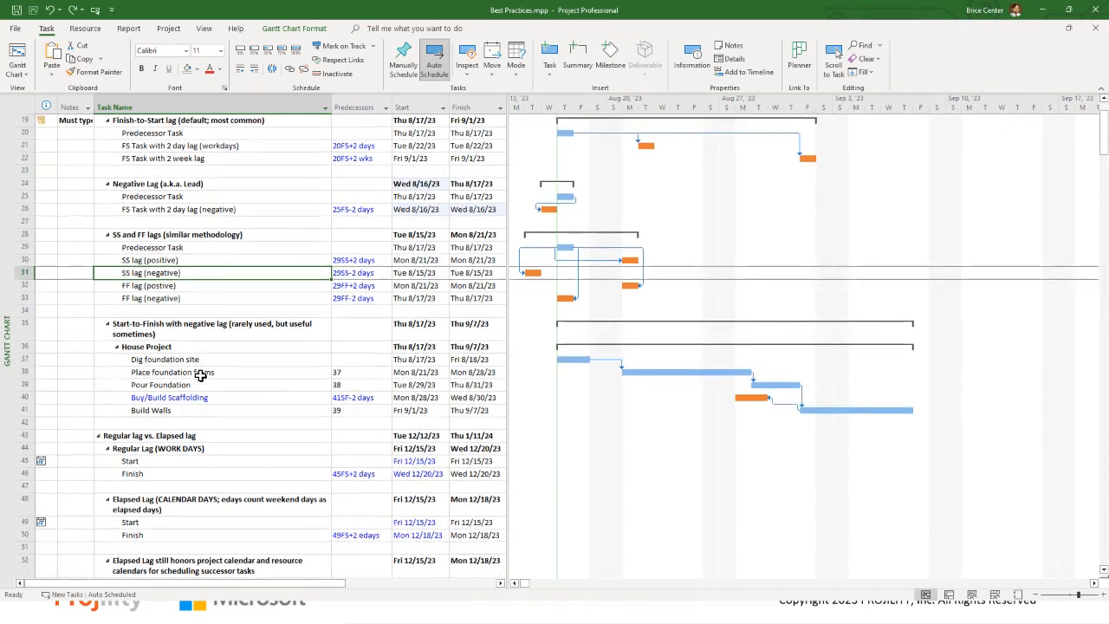
scroll(200, 381, "up", 1)
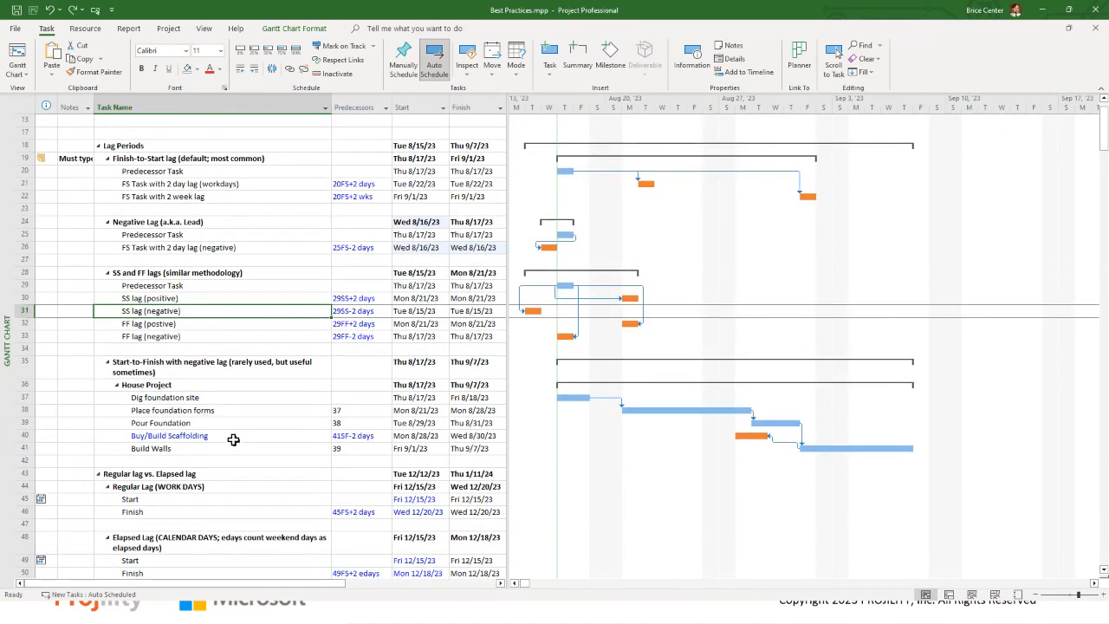
left_click(154, 385)
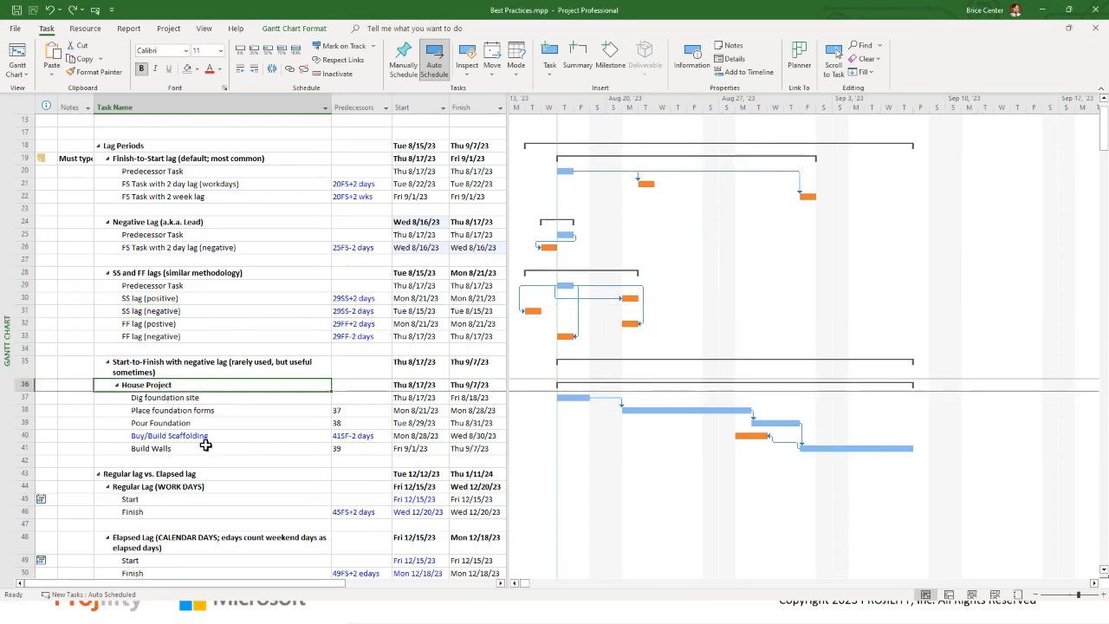
left_click(165, 396)
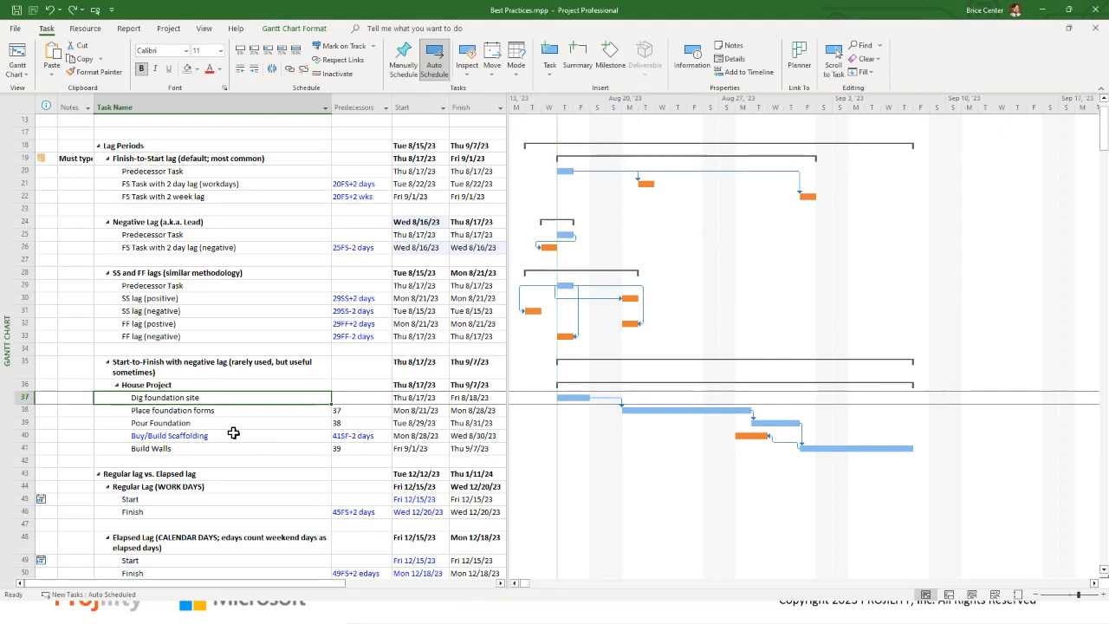
key("Down")
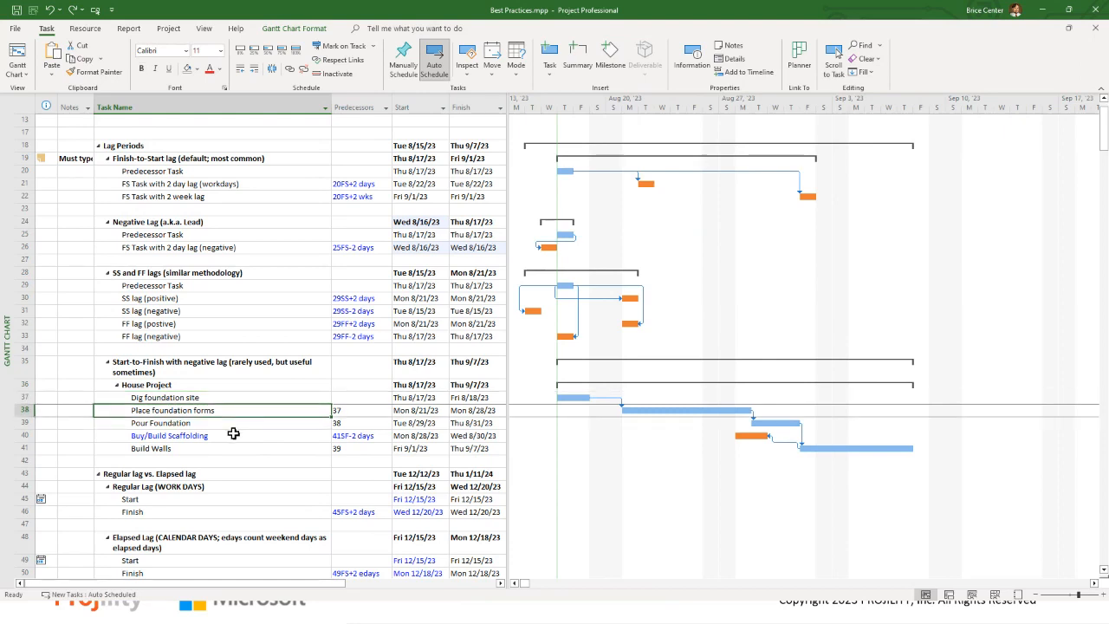
key("Down")
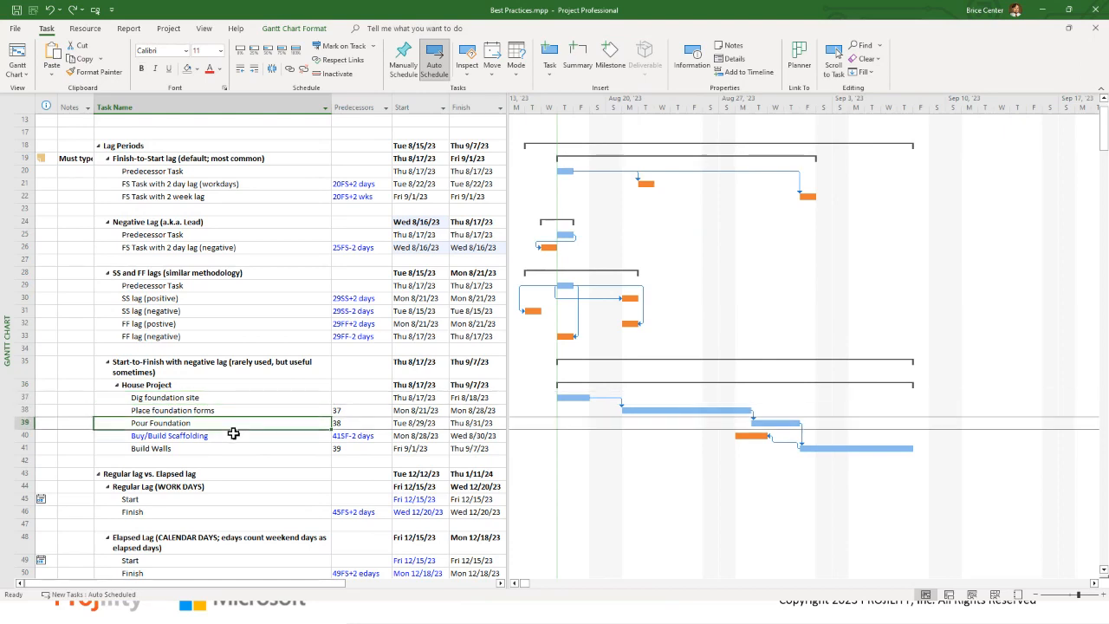
key("Down")
key("Down")
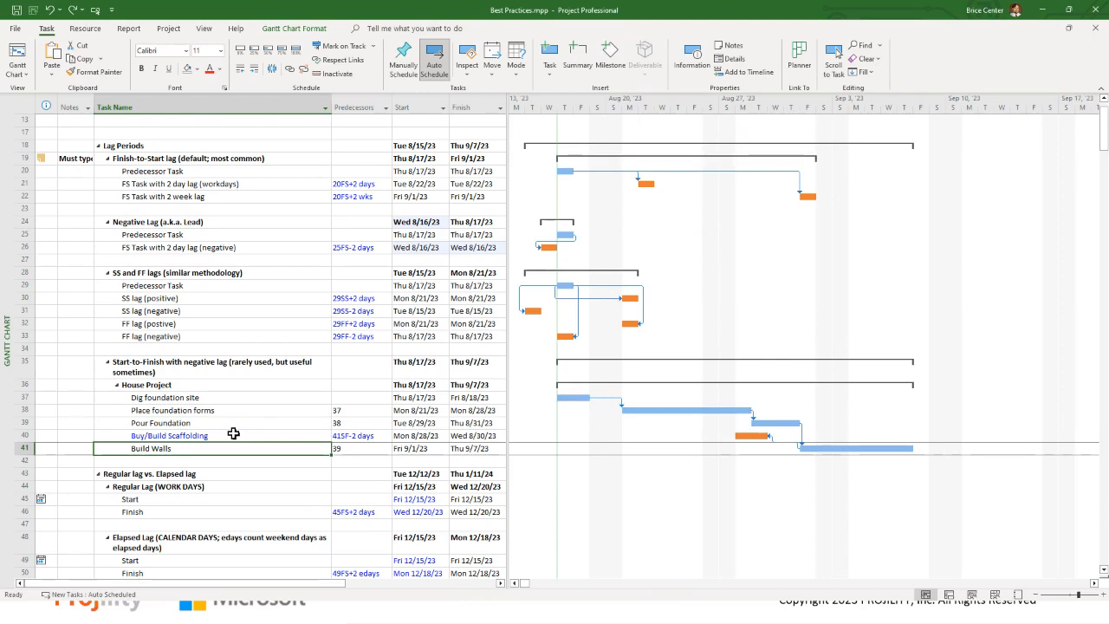
key("Up")
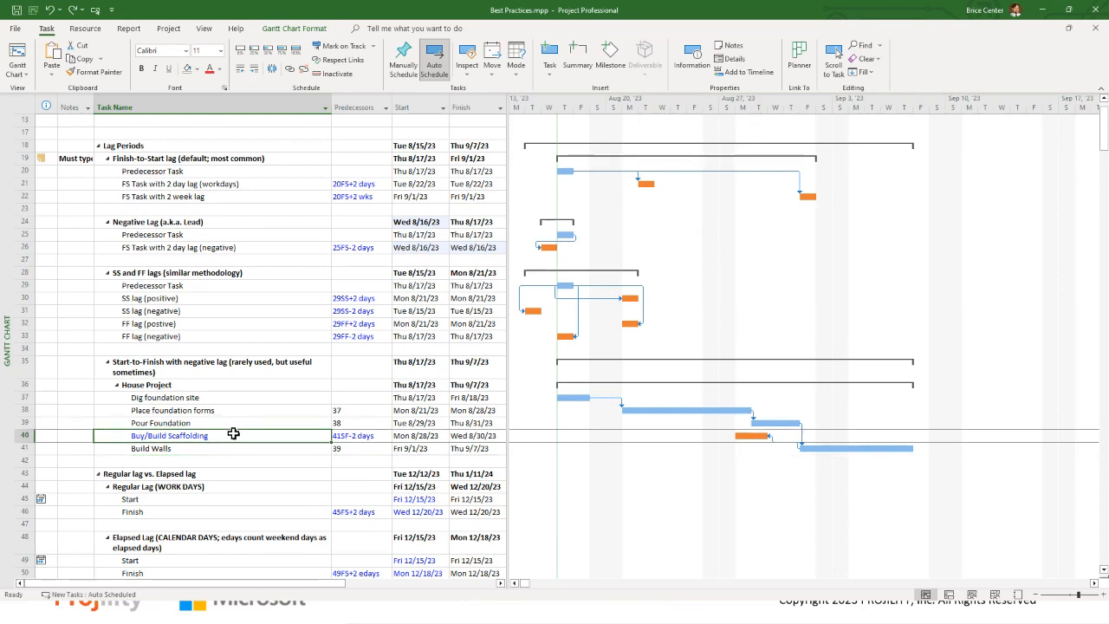
Examine the House Project tasks from Buy/Build Scaffolding back up to the finish date of Dig foundation site
key("Down")
key("Up")
key("Up")
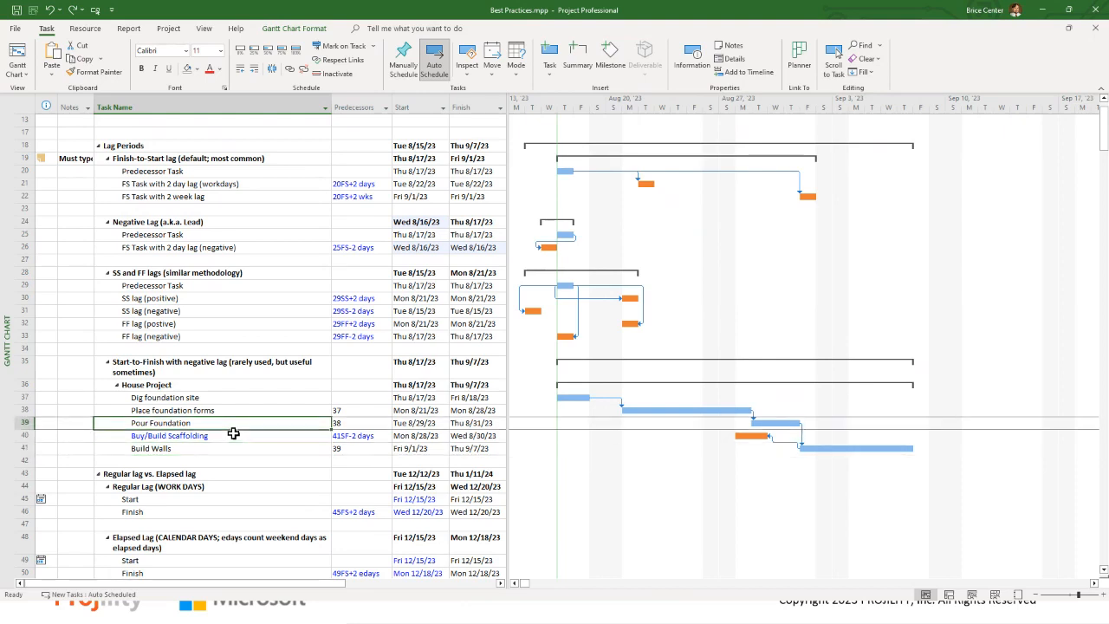
key("Up")
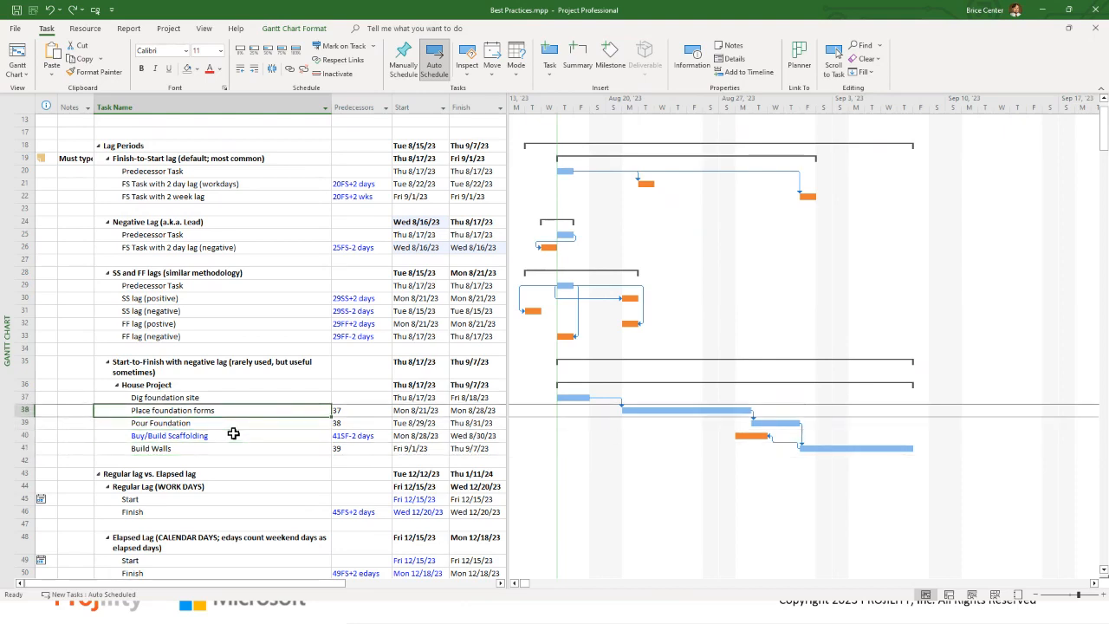
key("Up")
key("Right")
key("Right")
key("Right")
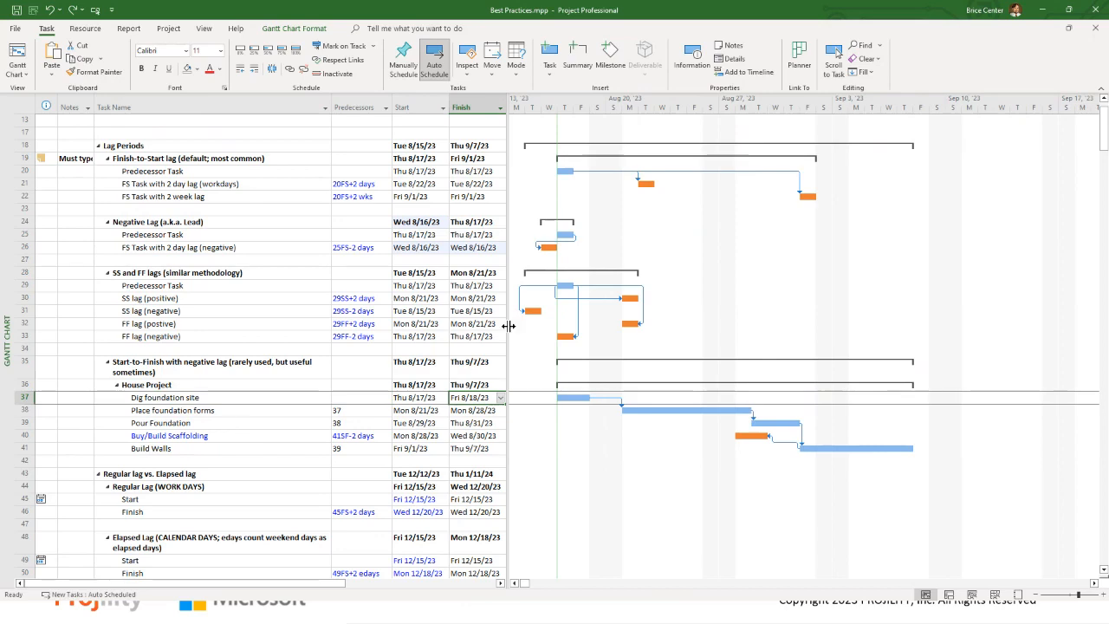
Widen the task table and insert a Duration column between Finish and Resource Names
left_click_drag(510, 321, 626, 321)
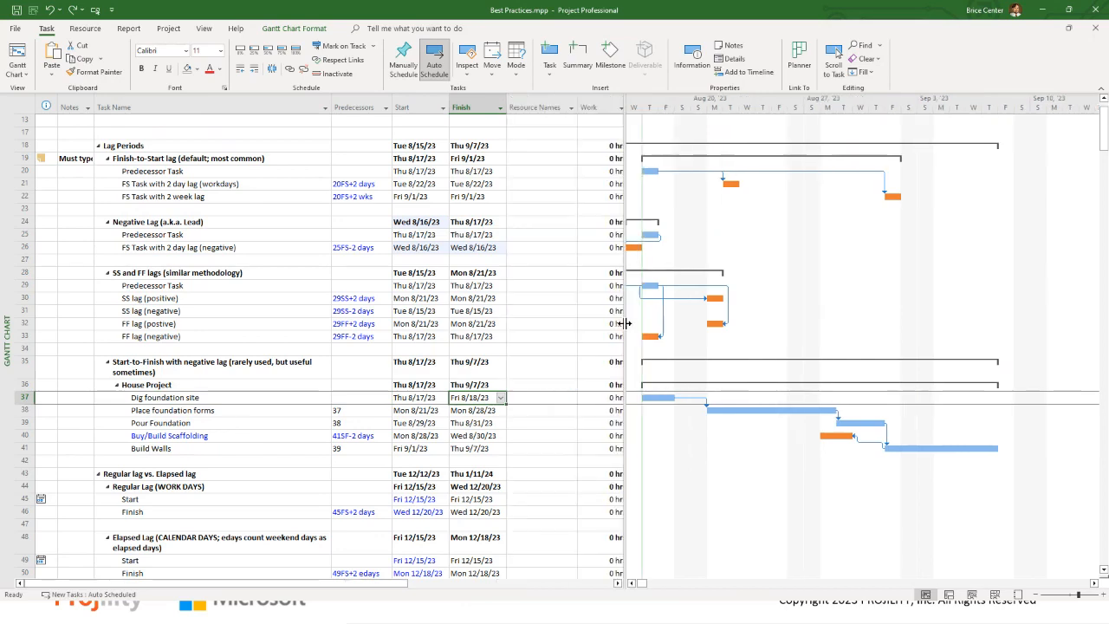
right_click(530, 107)
left_click(557, 197)
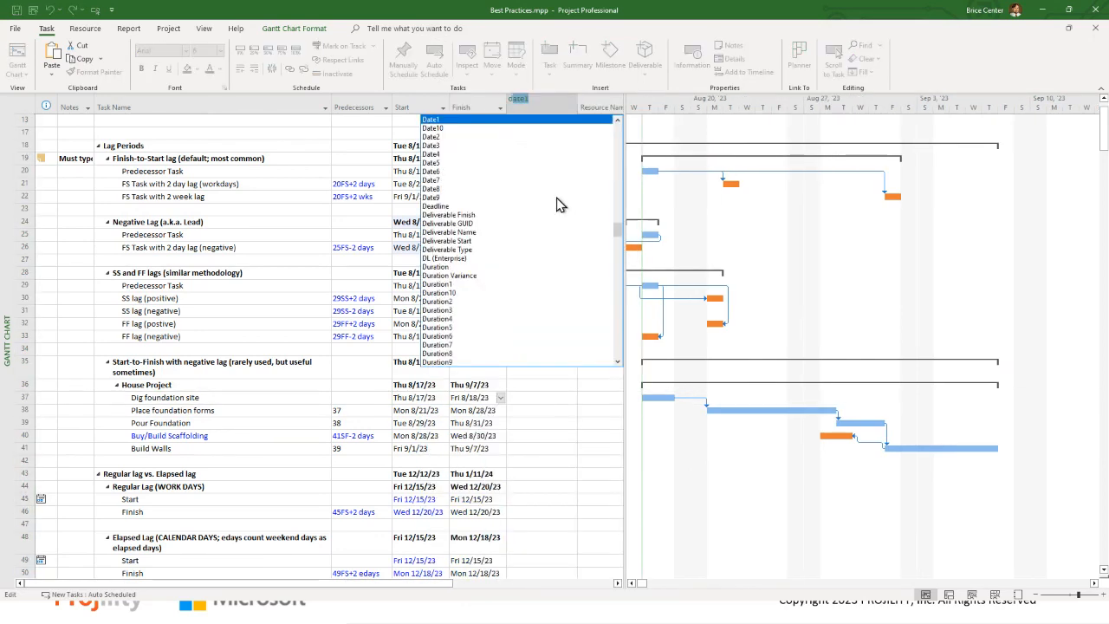
type("duration")
key("Return")
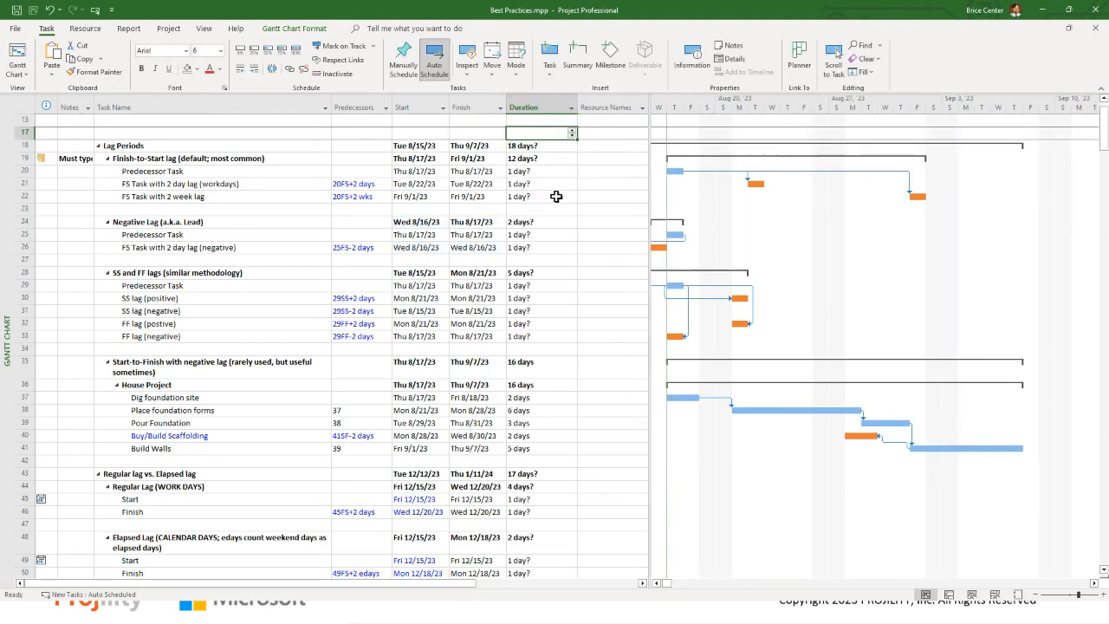
Try a duration of 5 days for the Dig foundation site task and set it back to 2 days
left_click(536, 397)
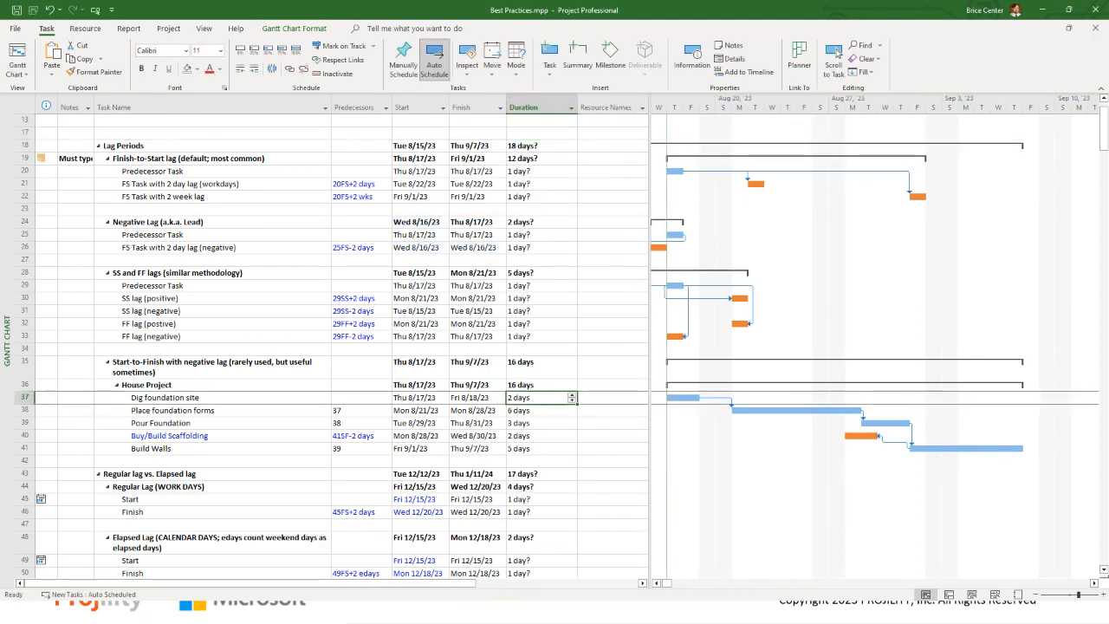
type("5")
key("Return")
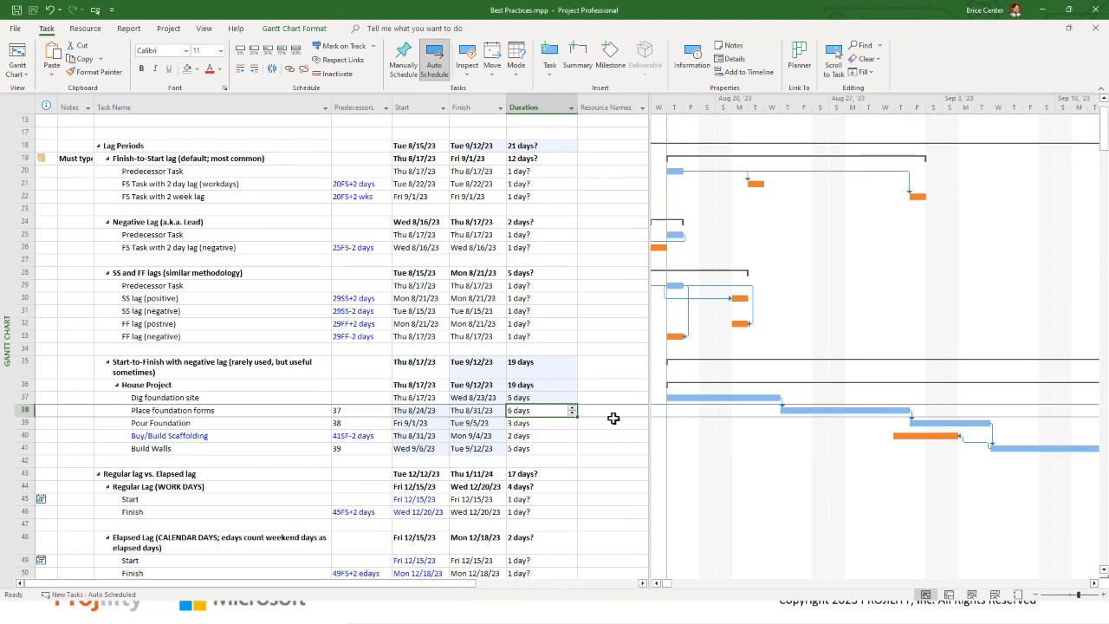
left_click(535, 395)
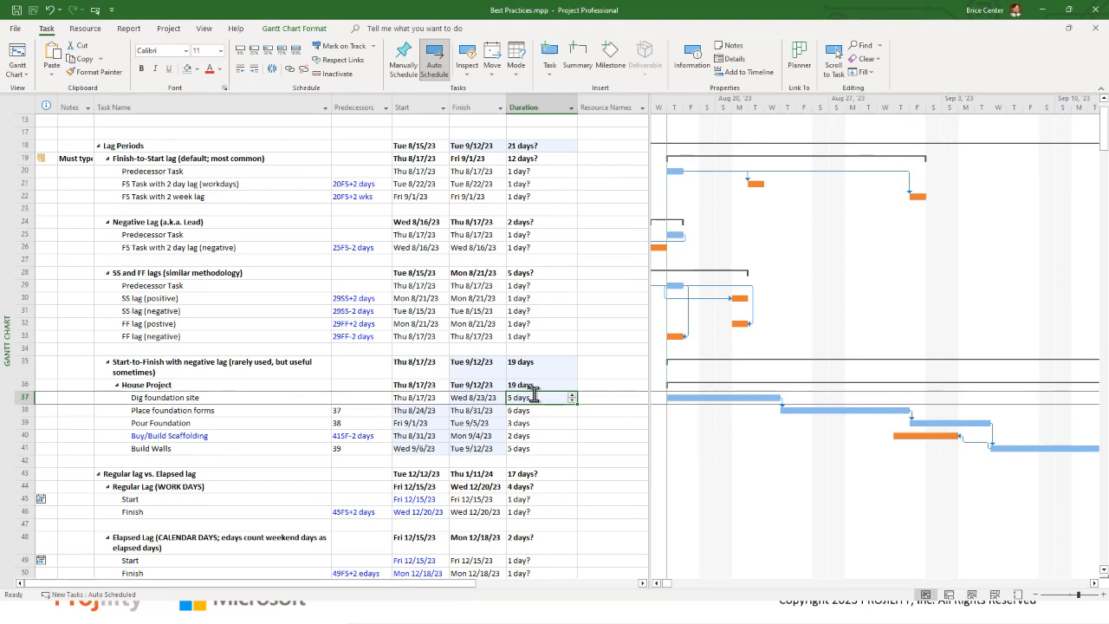
type("2")
key("Return")
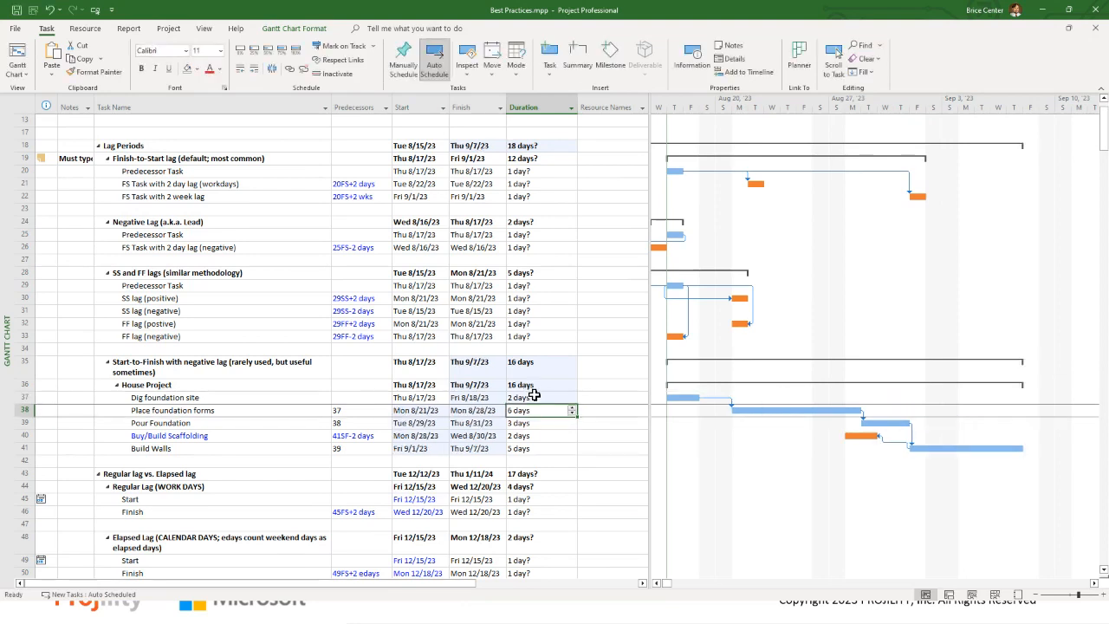
Collapse the "Regular lag vs. Elapsed lag" and "Lag Periods" summary tasks
left_click(362, 435)
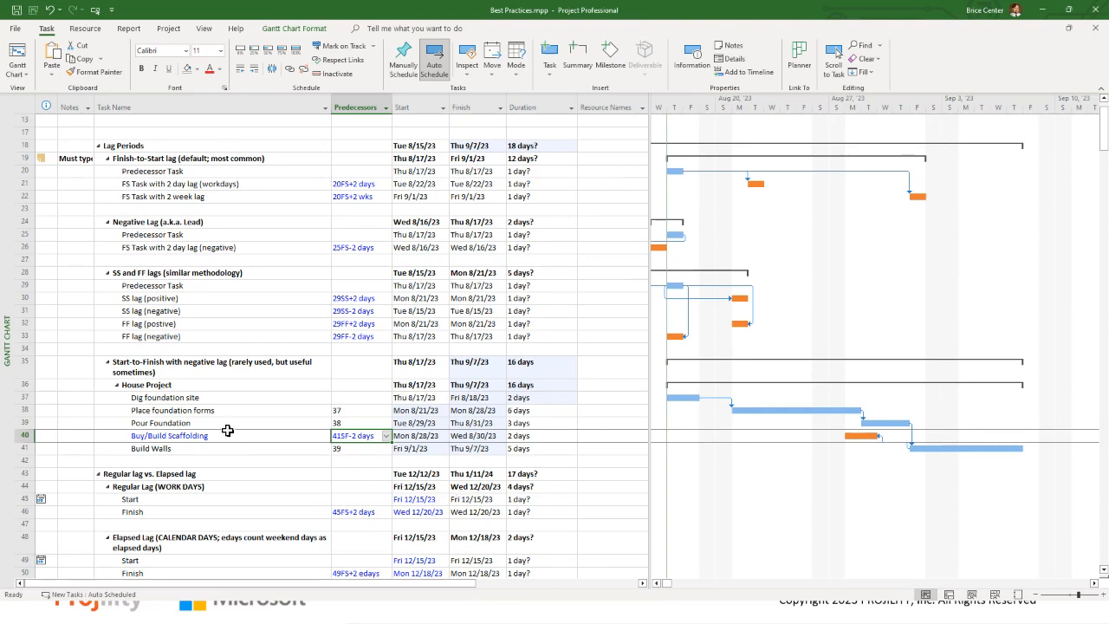
left_click(100, 475)
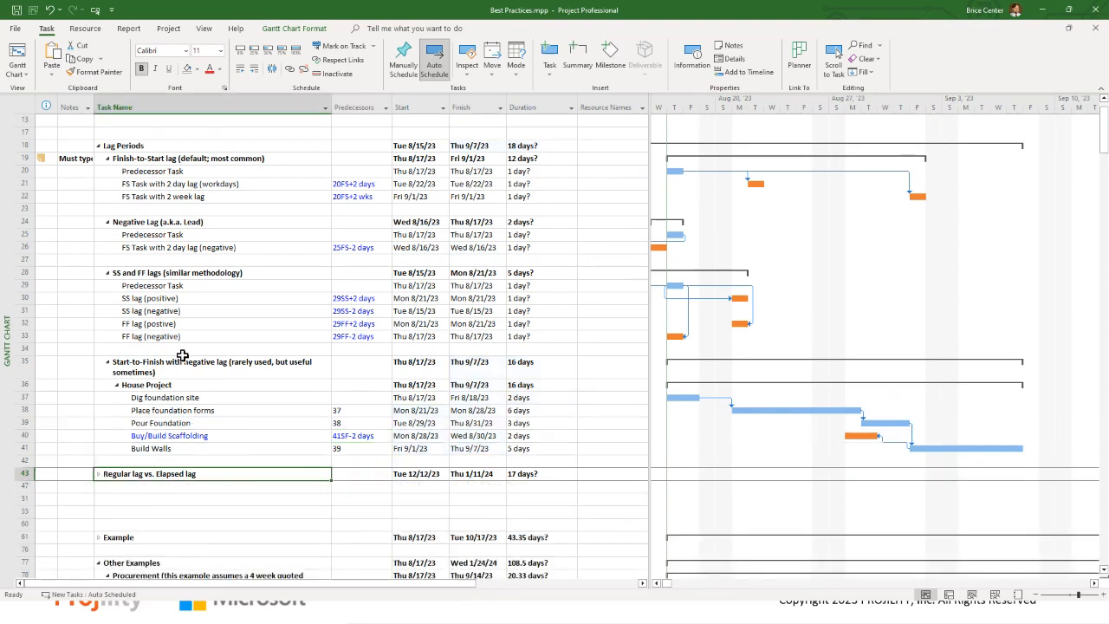
scroll(180, 357, "up", 1)
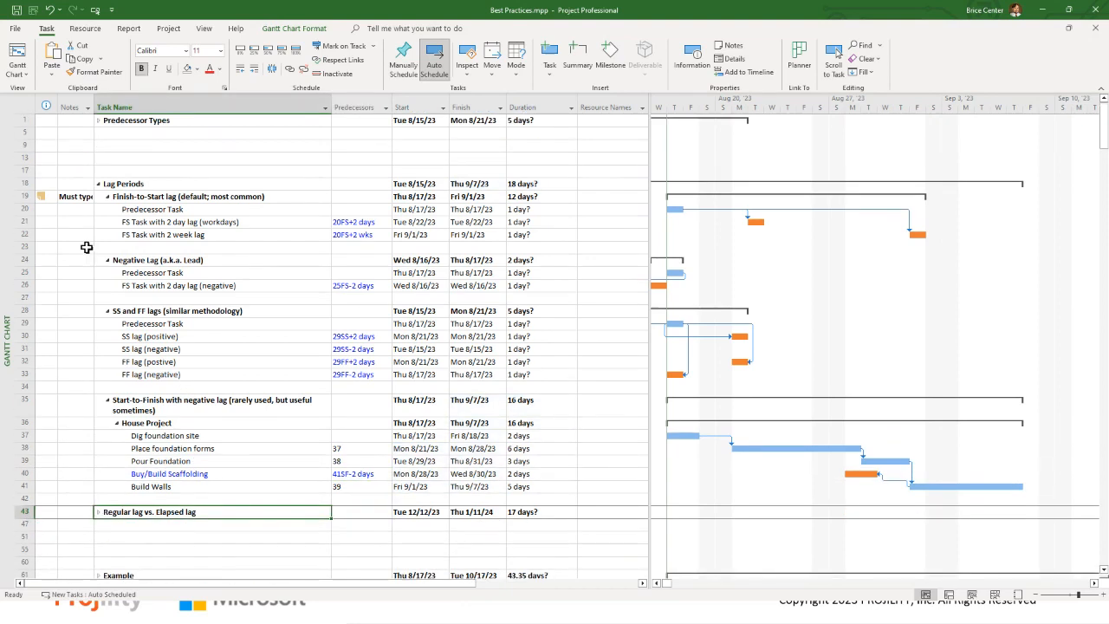
left_click(99, 185)
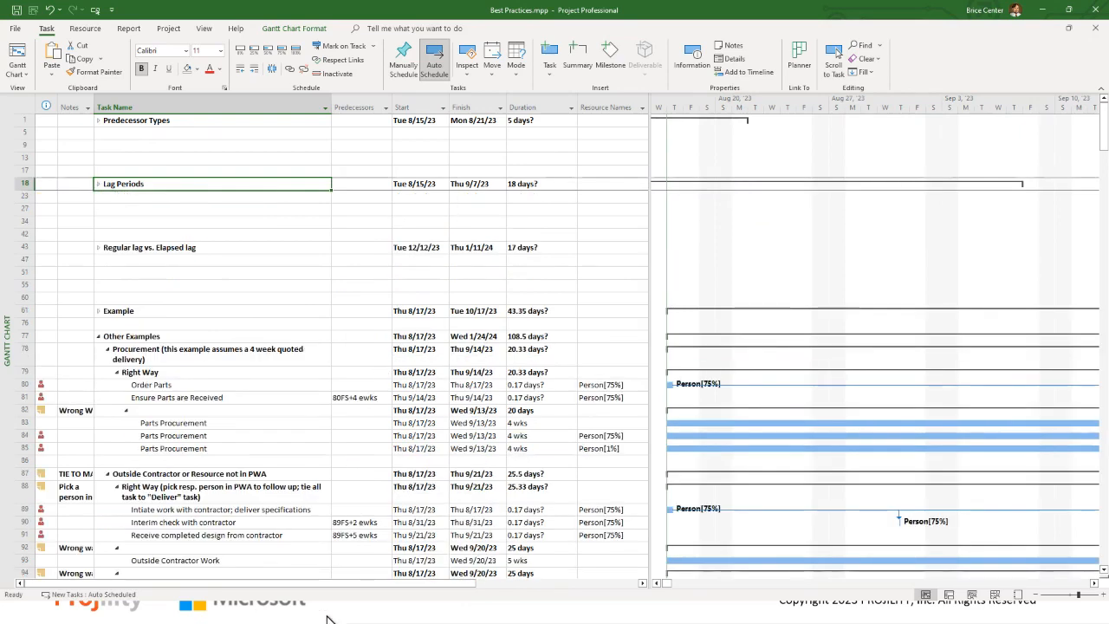
Switch to the slide presentation and advance to the "How/When to Use Elapsed Time" slide
left_click(257, 617)
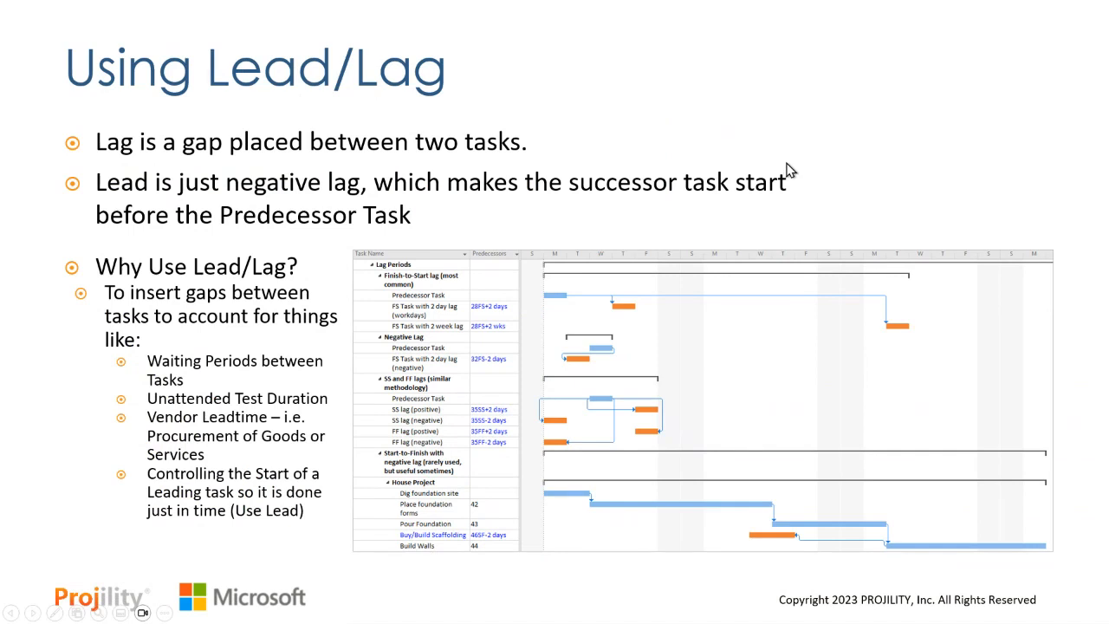
key("Right")
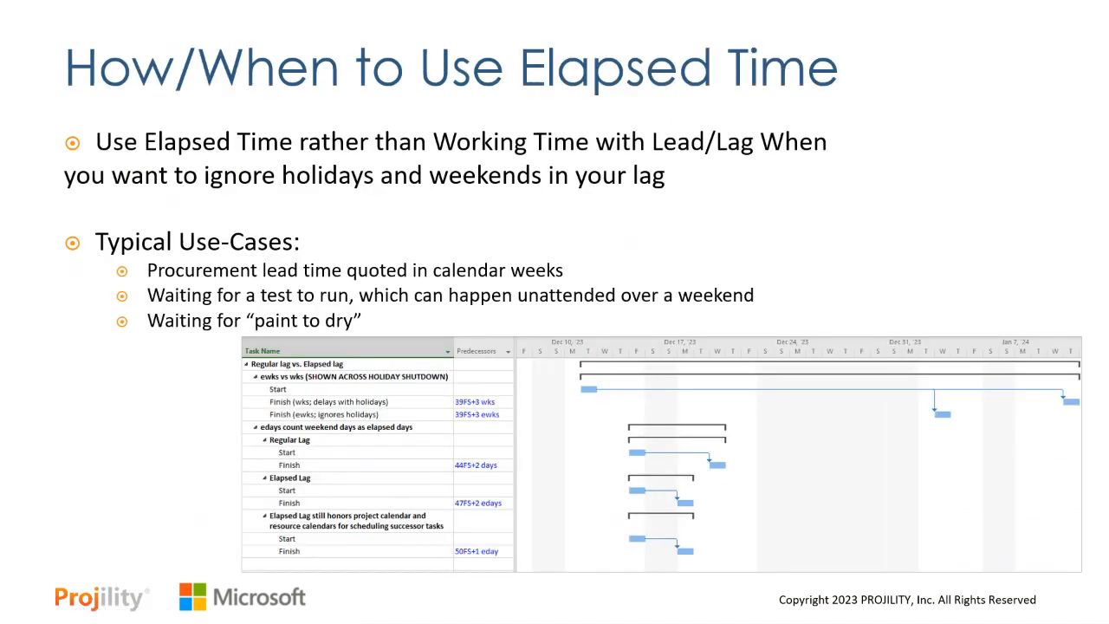
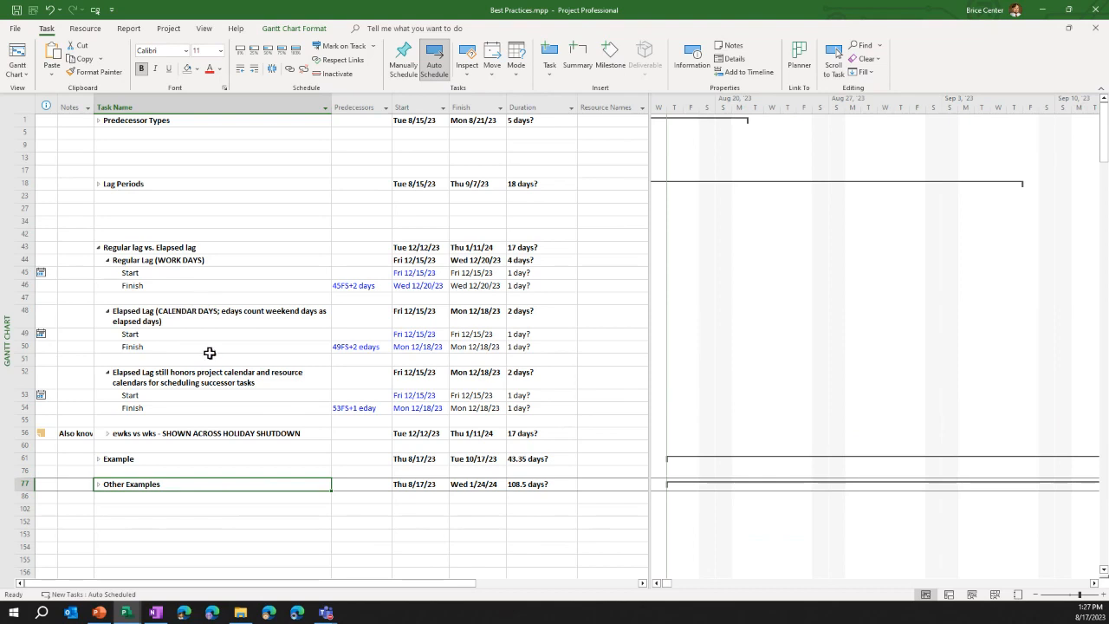
Collapse both Elapsed Lag groups and bring the bar of the Regular Lag group's Finish task into view in the Gantt chart
left_click(107, 310)
left_click(107, 347)
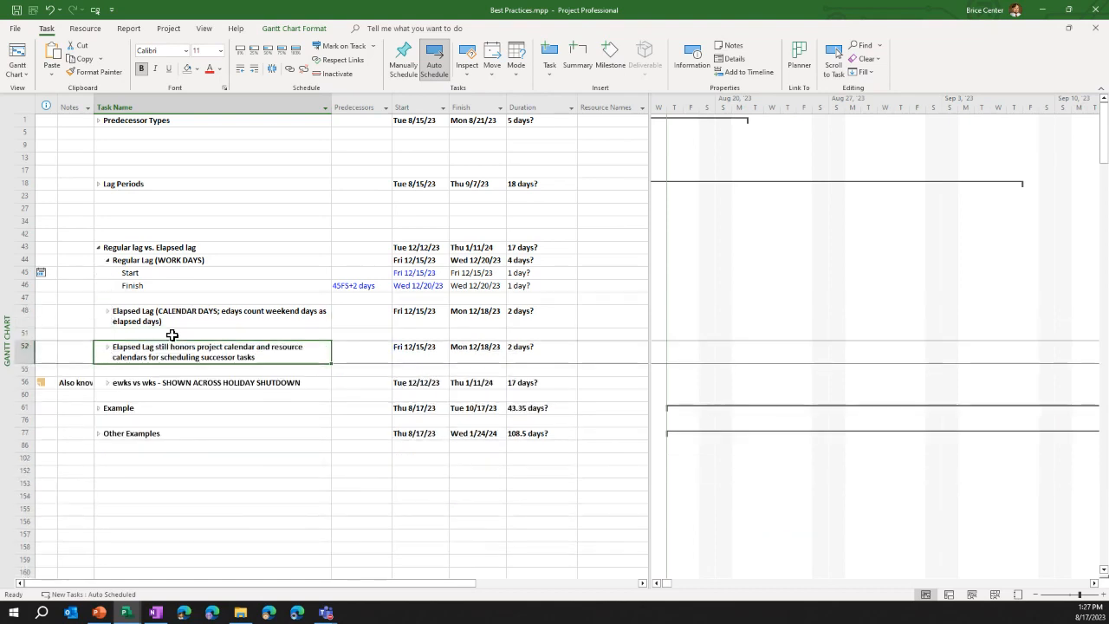
left_click(166, 260)
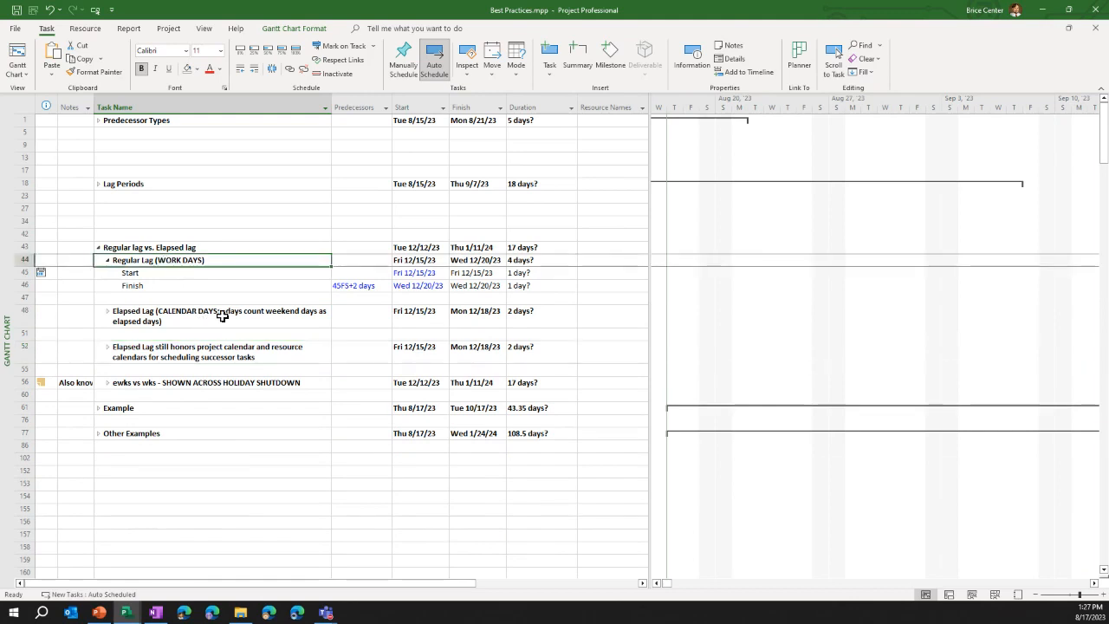
left_click(364, 285)
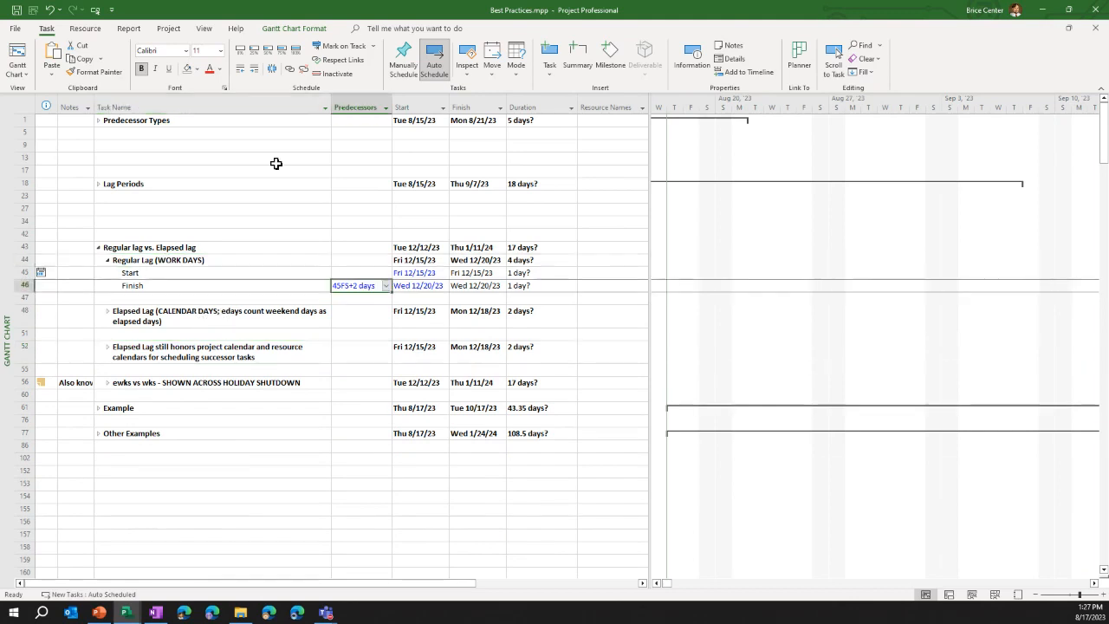
left_click(95, 9)
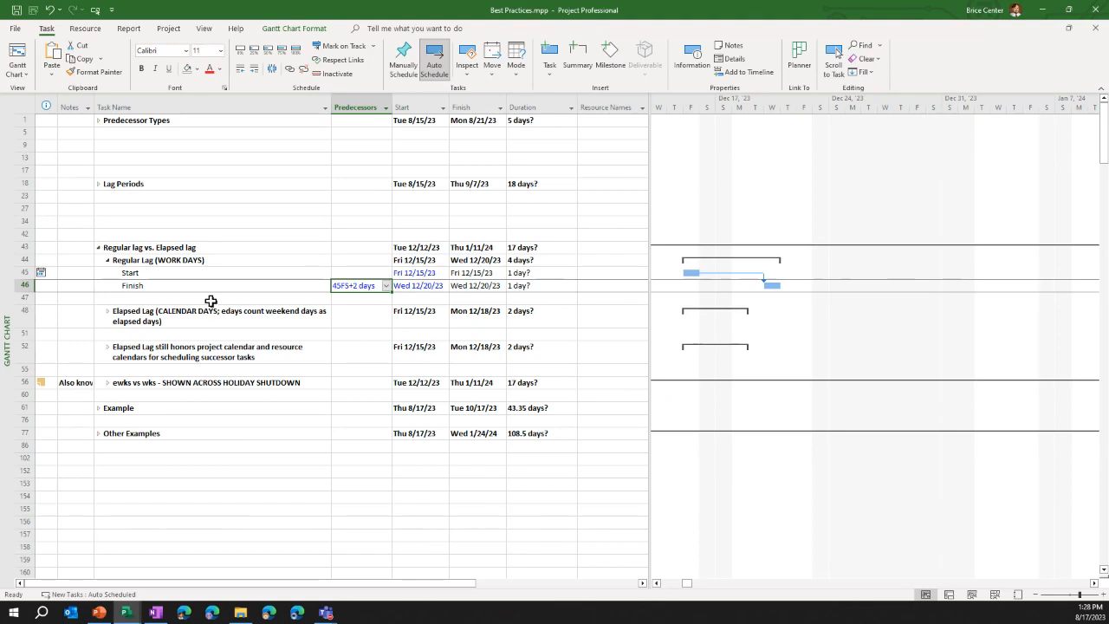
Expand the Elapsed Lag (CALENDAR DAYS) group and check its Finish task's predecessor lag in Task Information without changing anything
left_click(108, 312)
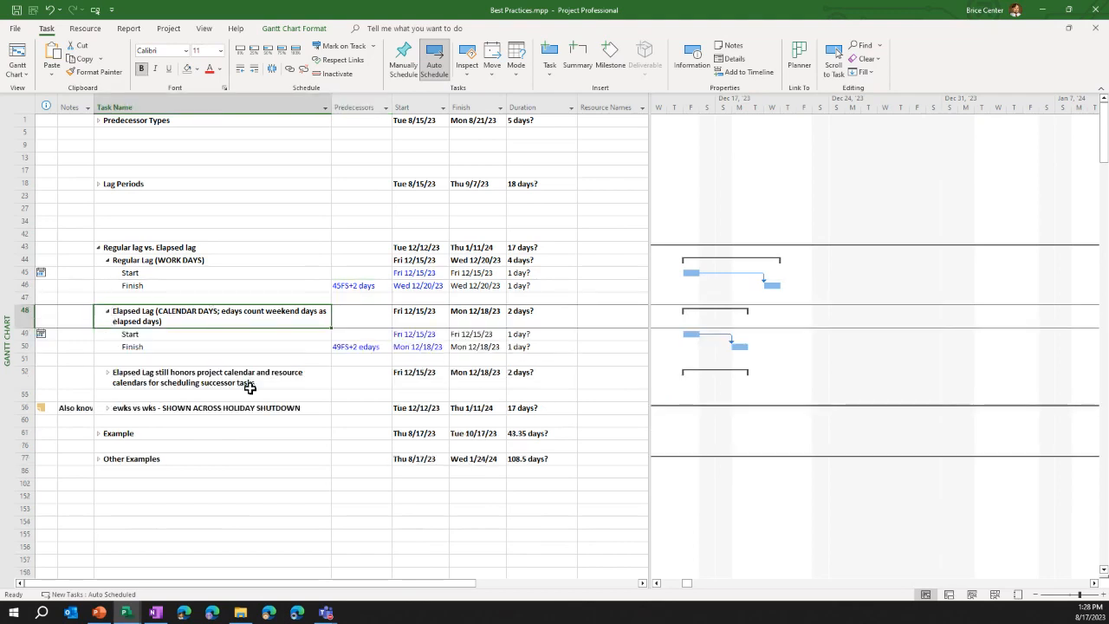
left_click(364, 346)
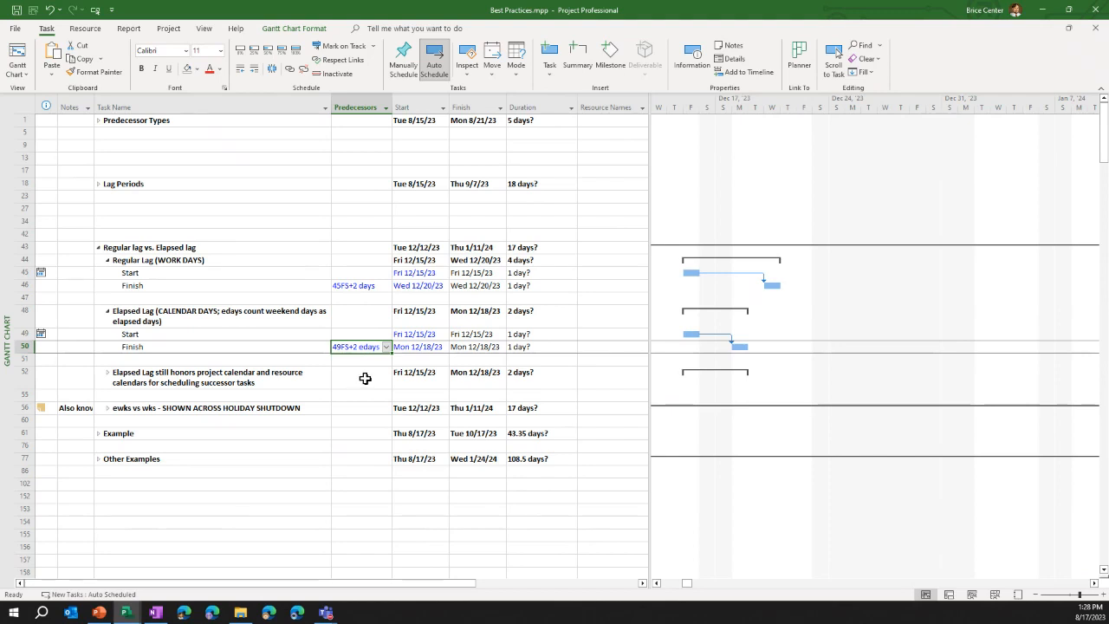
double_click(290, 347)
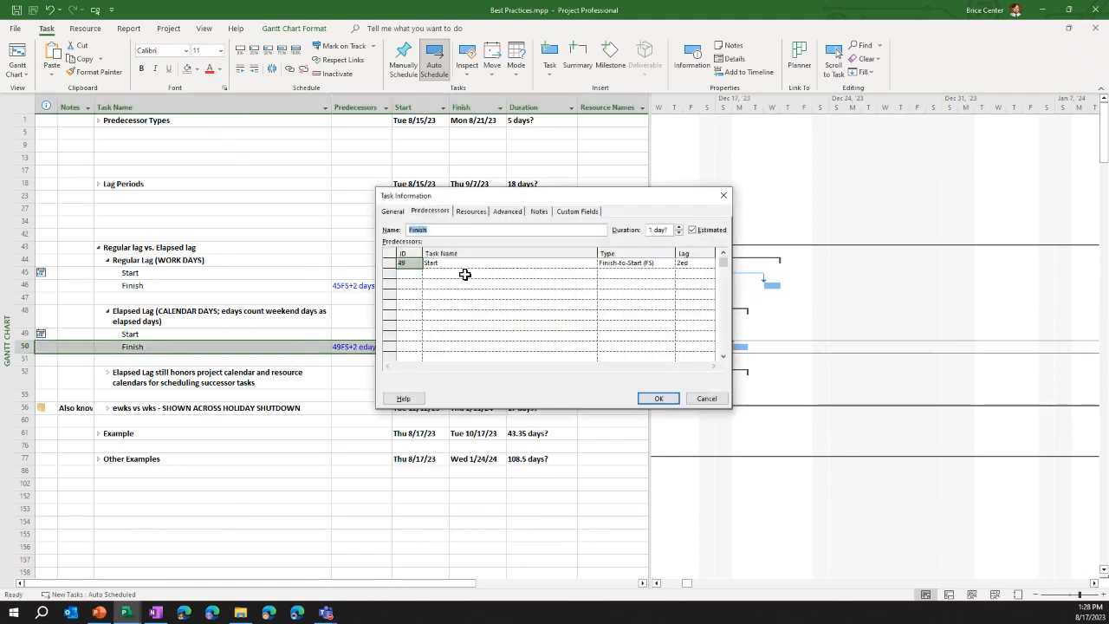
left_click(440, 211)
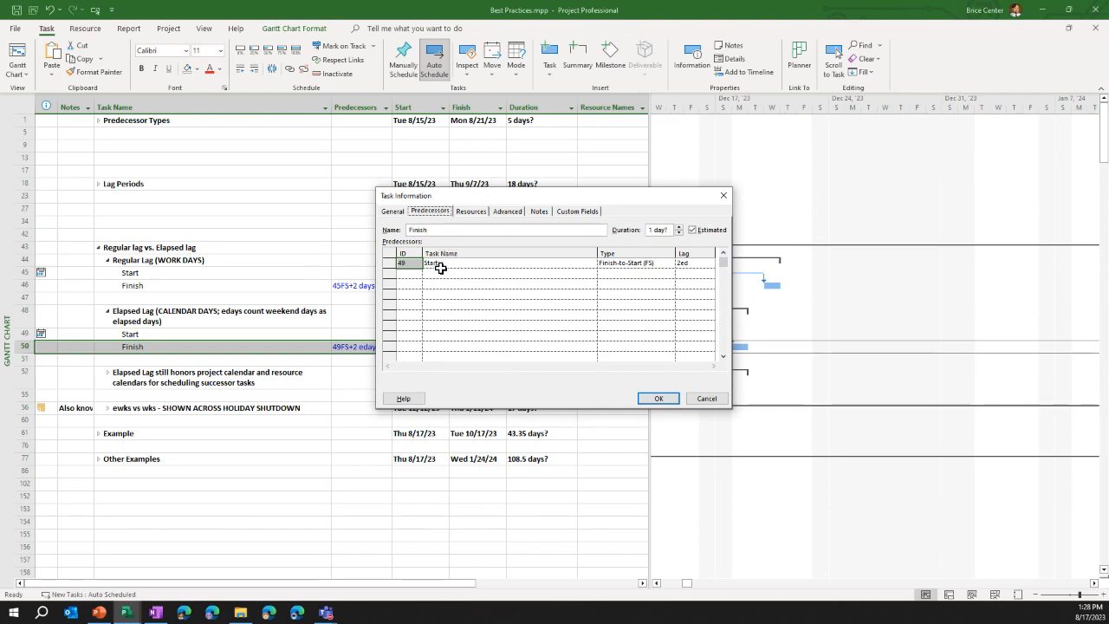
left_click(687, 266)
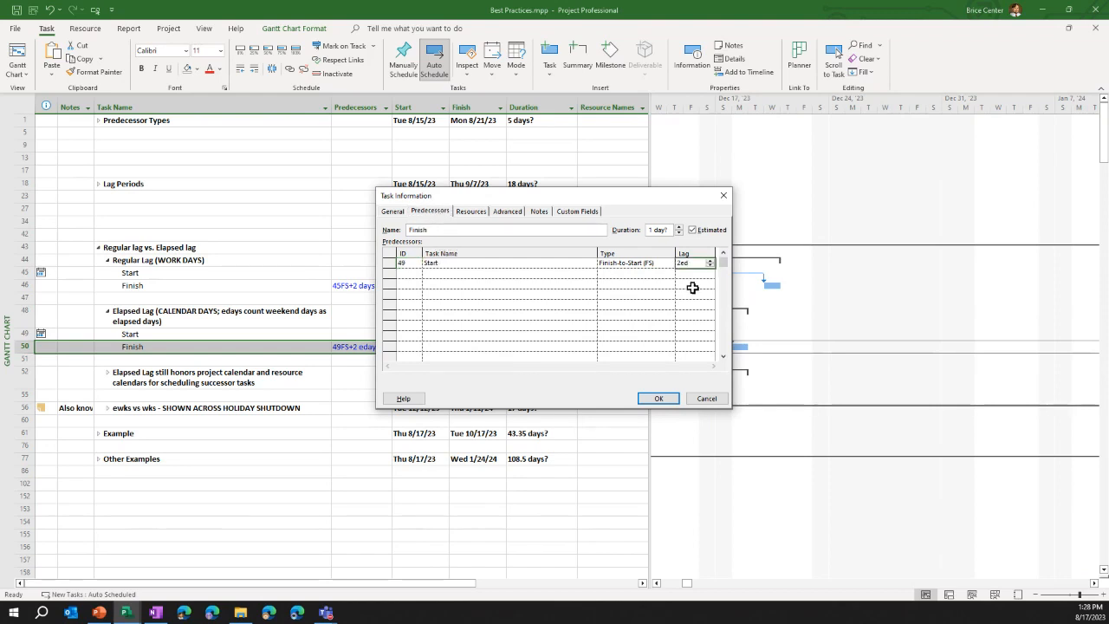
left_click(705, 399)
Clear the predecessor of the Finish task in the Elapsed Lag (CALENDAR DAYS) group and re-enter it as 49fs+2ed
left_click(336, 349)
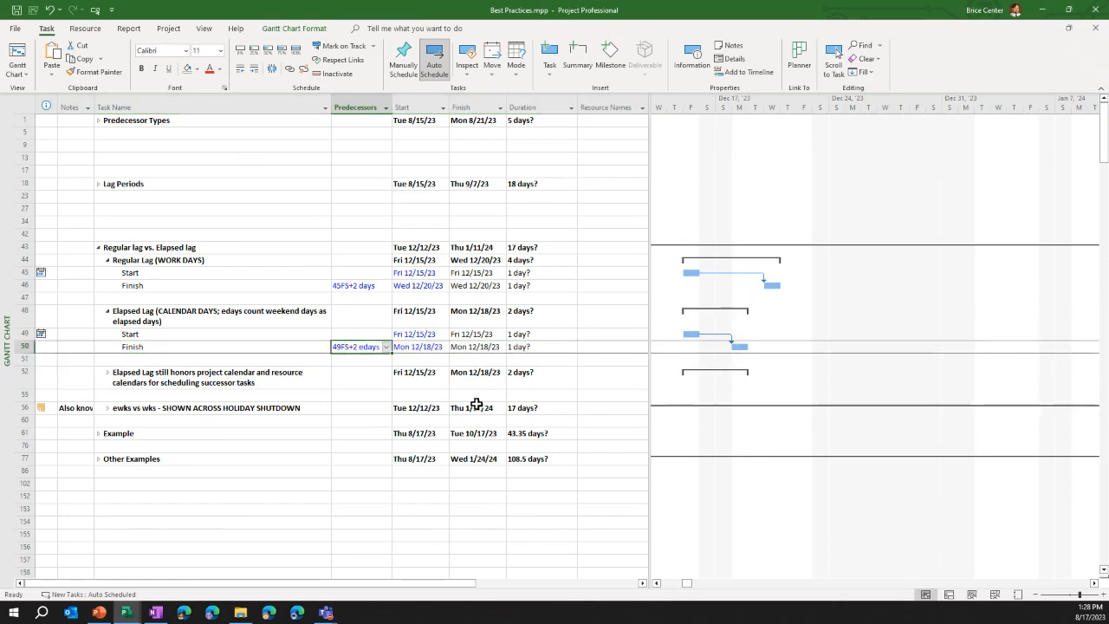
key("Delete")
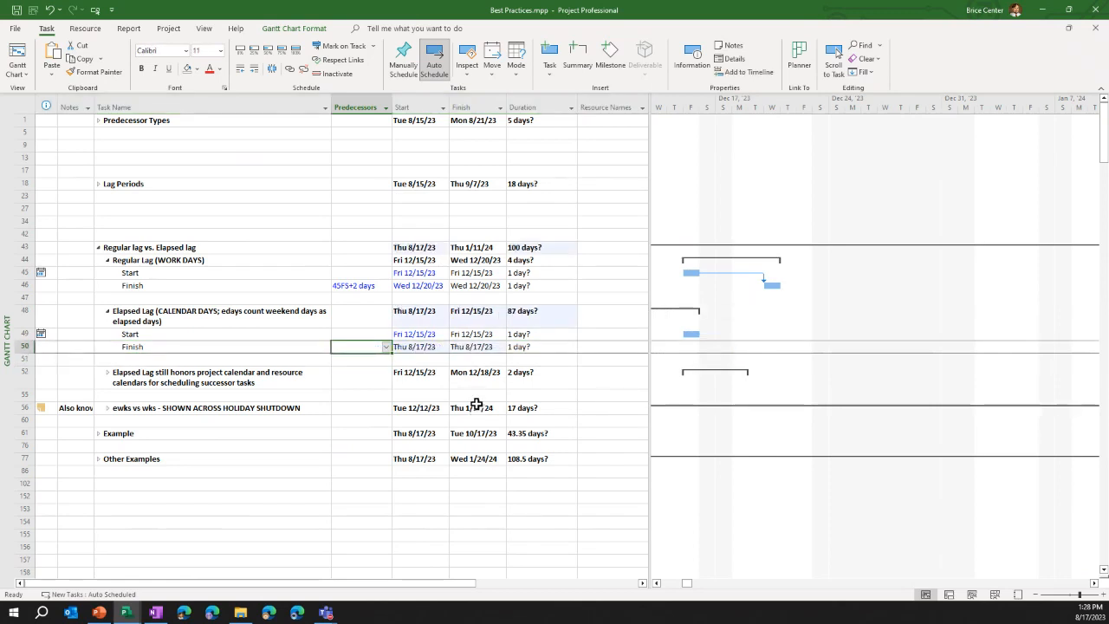
type("49fs+")
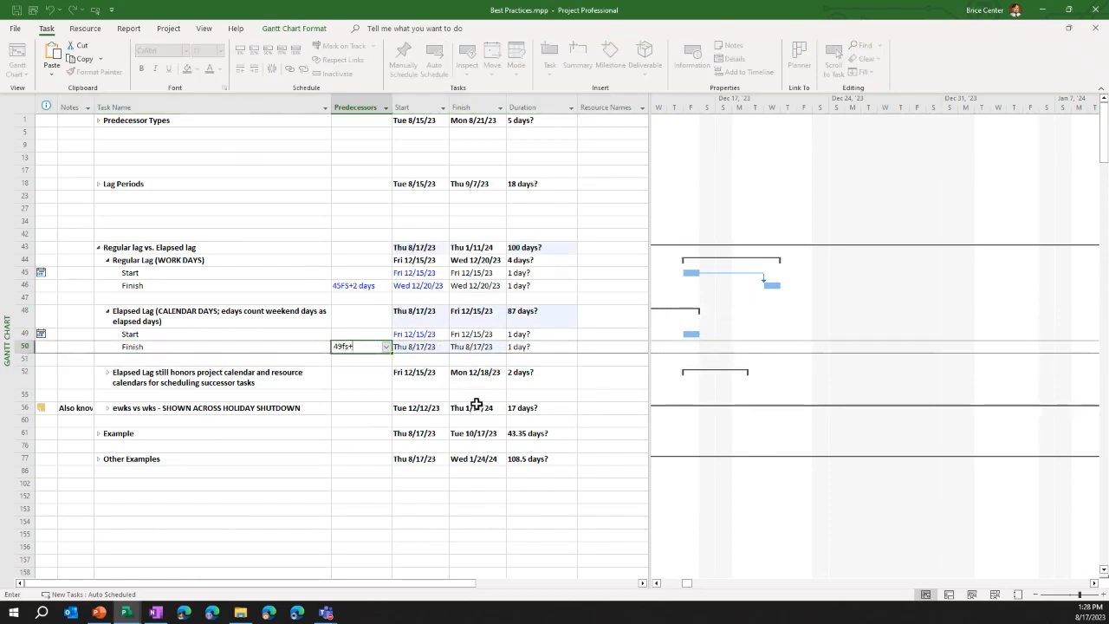
type("2ed")
key("Return")
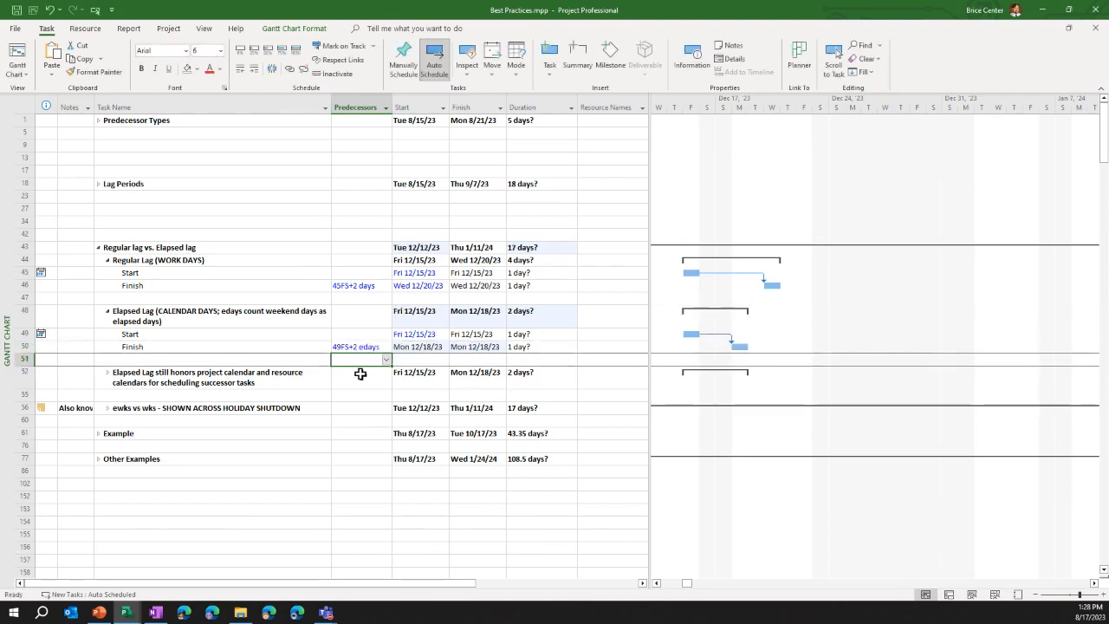
Try changing the calendar-days Finish task's predecessor to regular working-day lag, 49FS+2 days
left_click(366, 347)
key("F2")
key("Home")
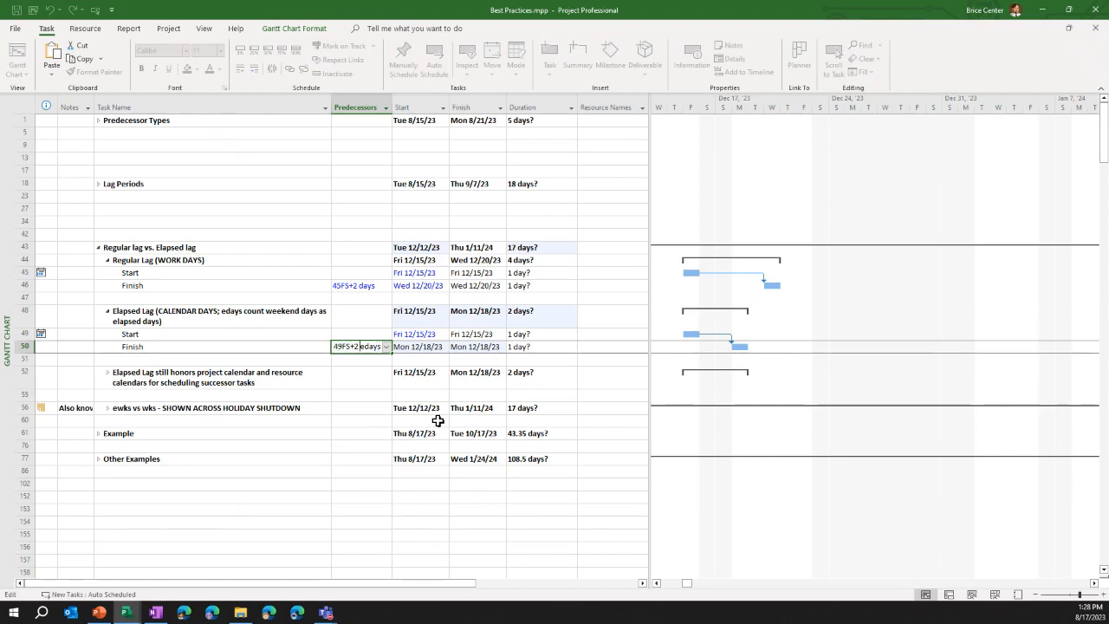
key("Delete")
key("Return")
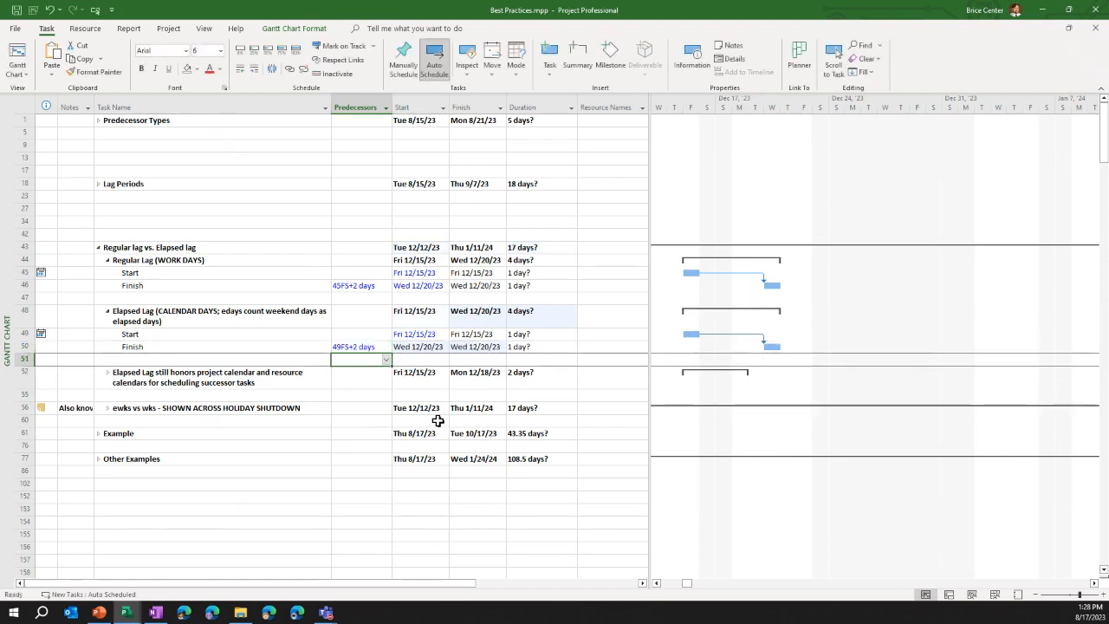
Change the calendar-days Finish task's predecessor back to elapsed lag, 49FS+2 edays, and select the group's summary task
key("Up")
key("F2")
key("Home")
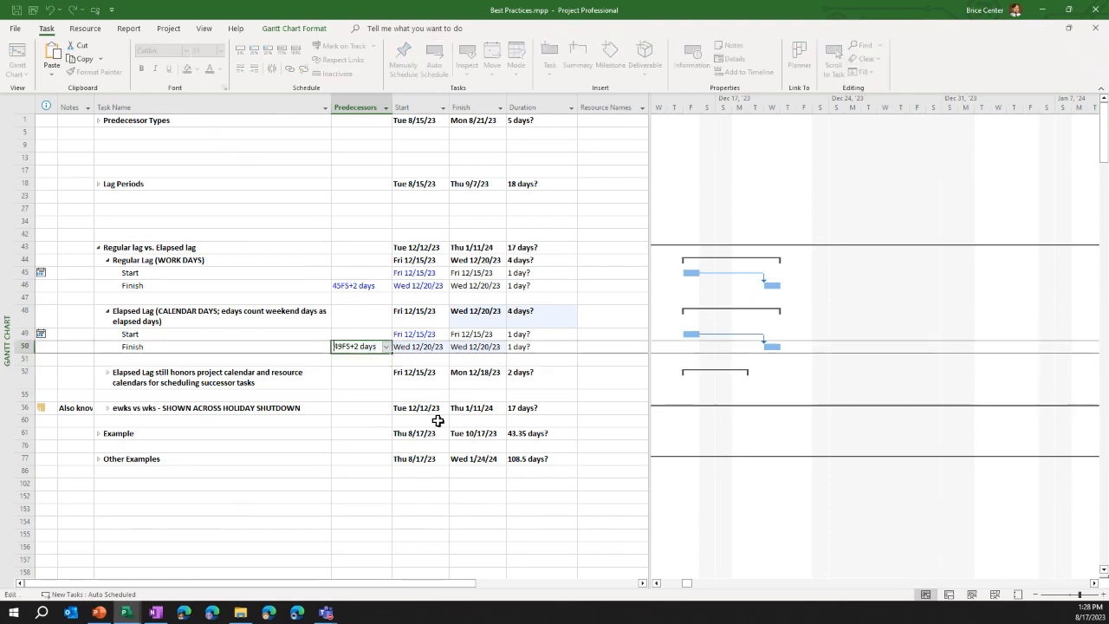
key("Right")
key("Right")
key("Right")
key("Right")
type("e")
key("Return")
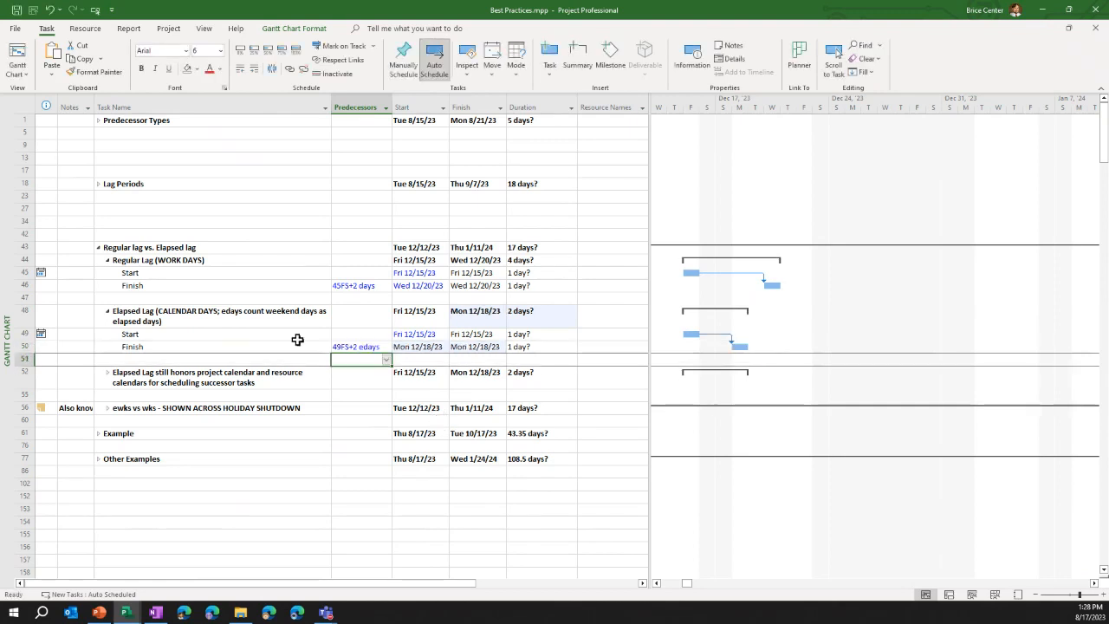
left_click(173, 316)
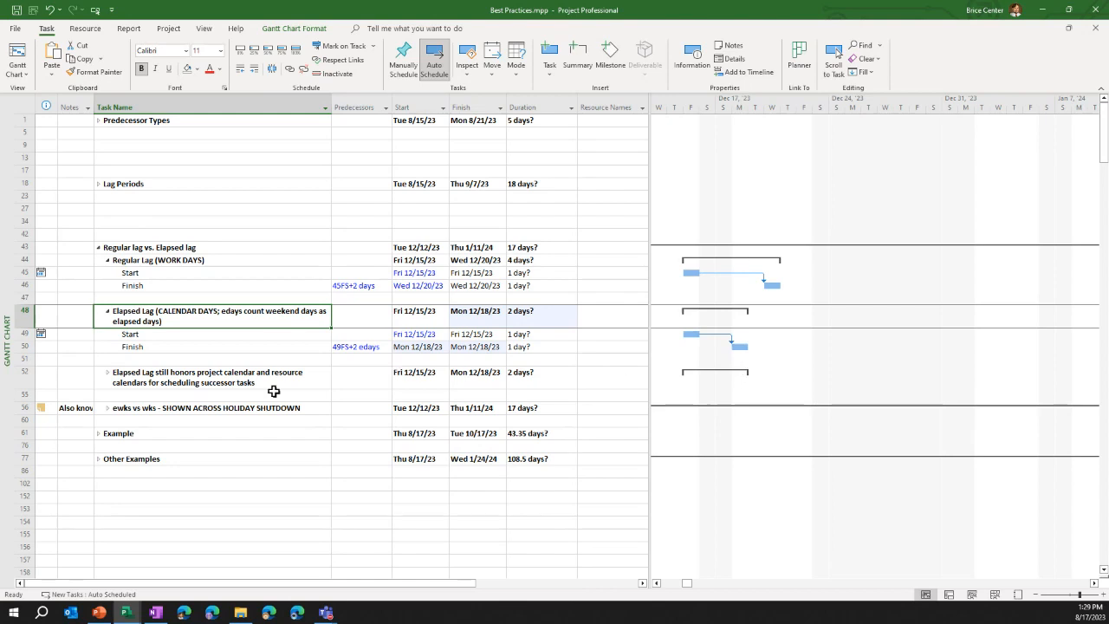
Expand the "Elapsed Lag still honors project calendar and resource calendars" group and select its Finish task's predecessor
left_click(108, 374)
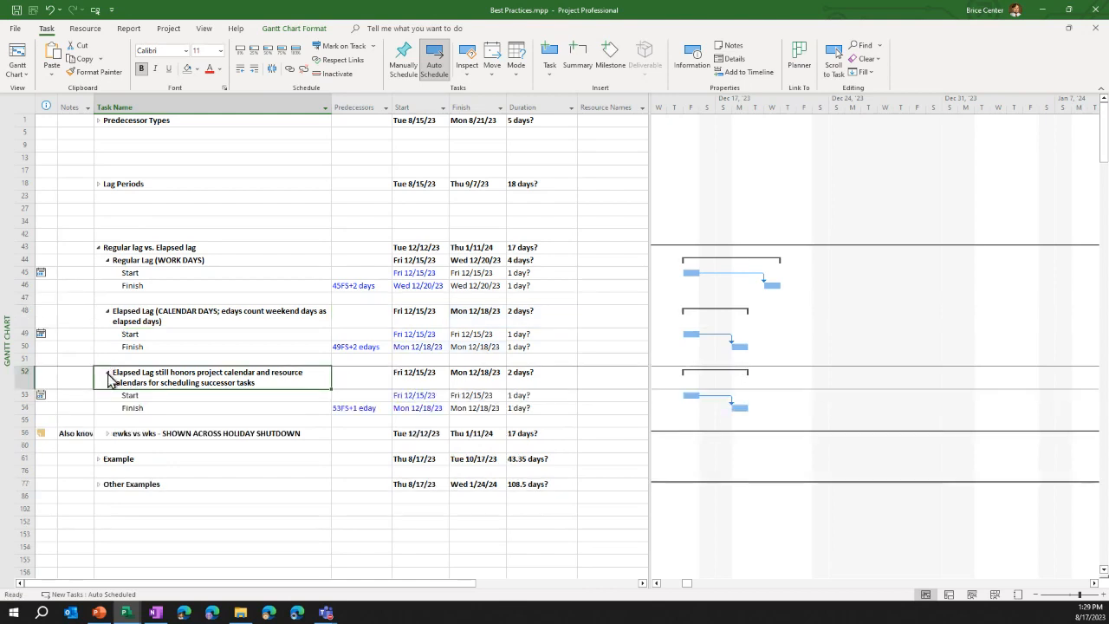
left_click(258, 399)
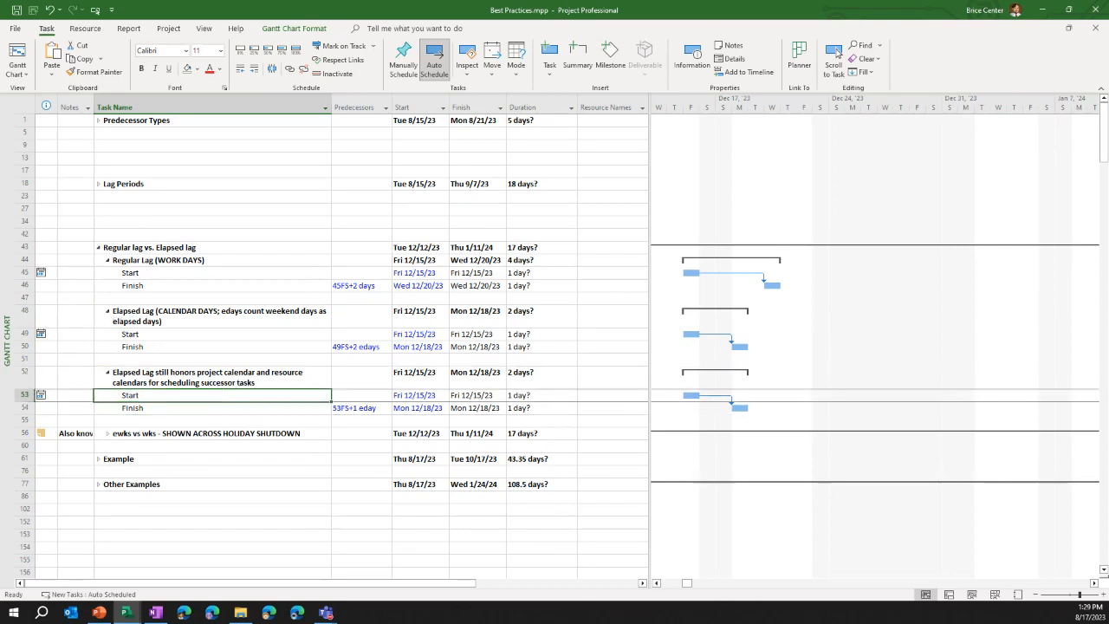
left_click(172, 409)
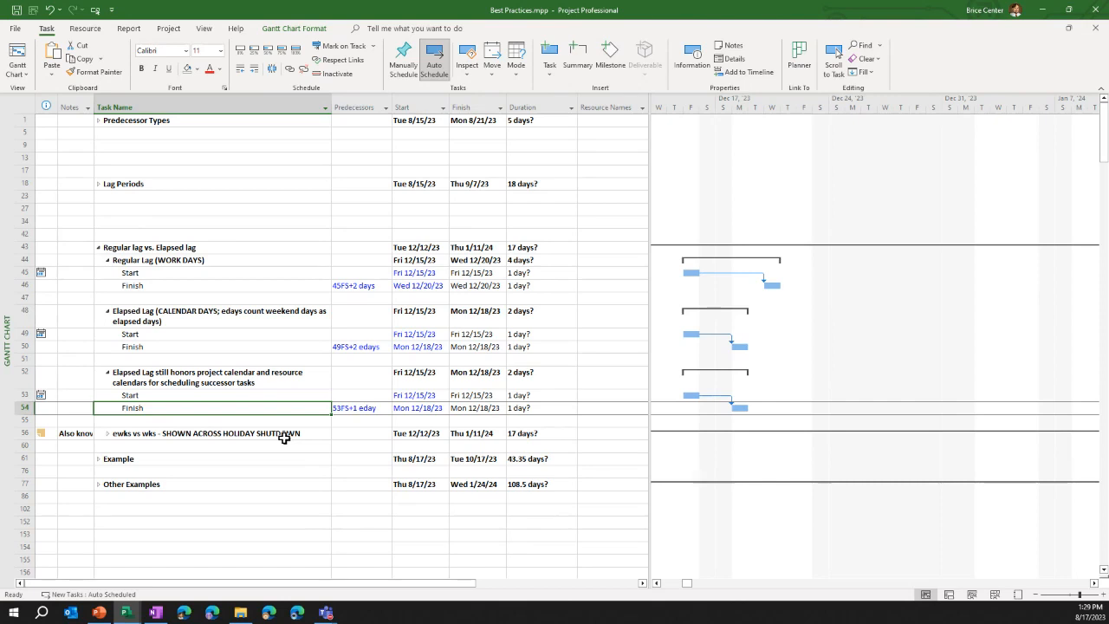
left_click(368, 409)
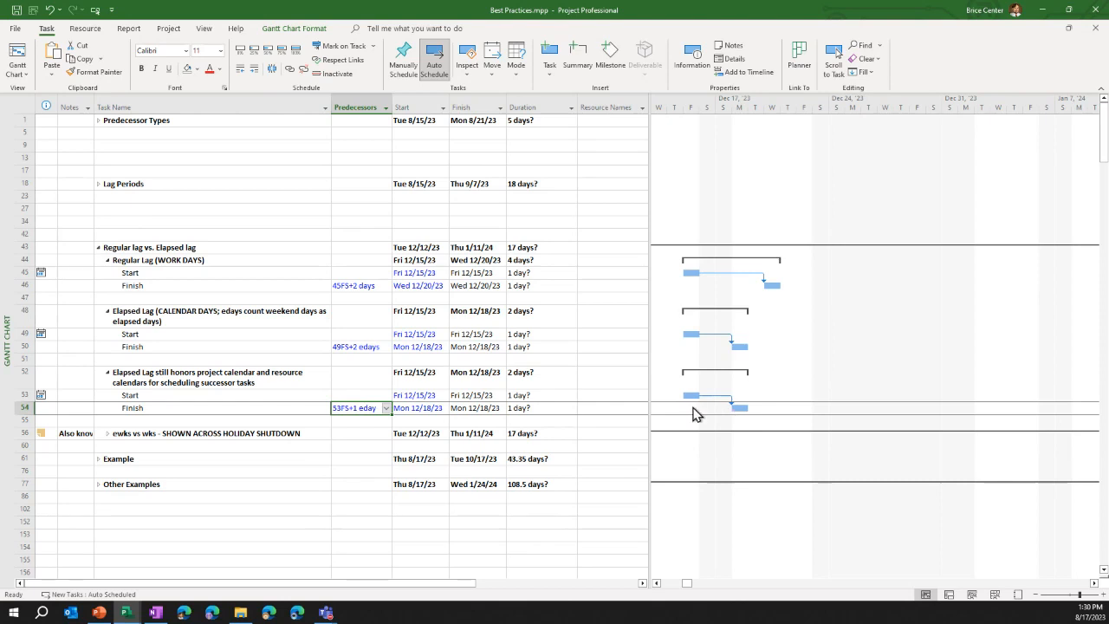
Try moving the start date of the Start task in the project-calendar elapsed lag group to Mon 12/18/23
left_click(432, 395)
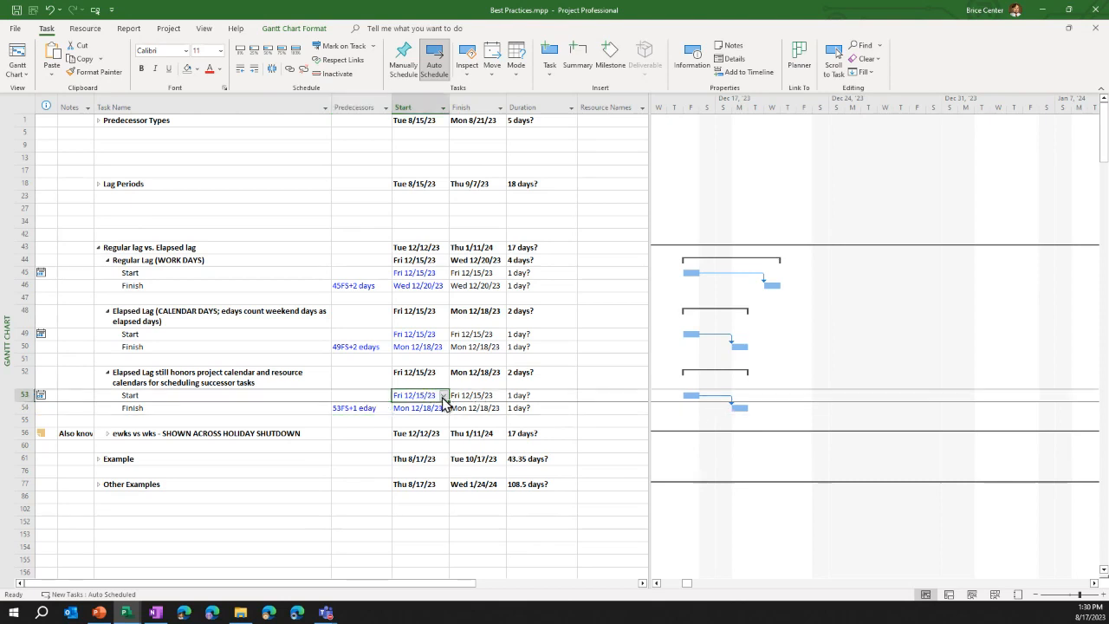
left_click(442, 396)
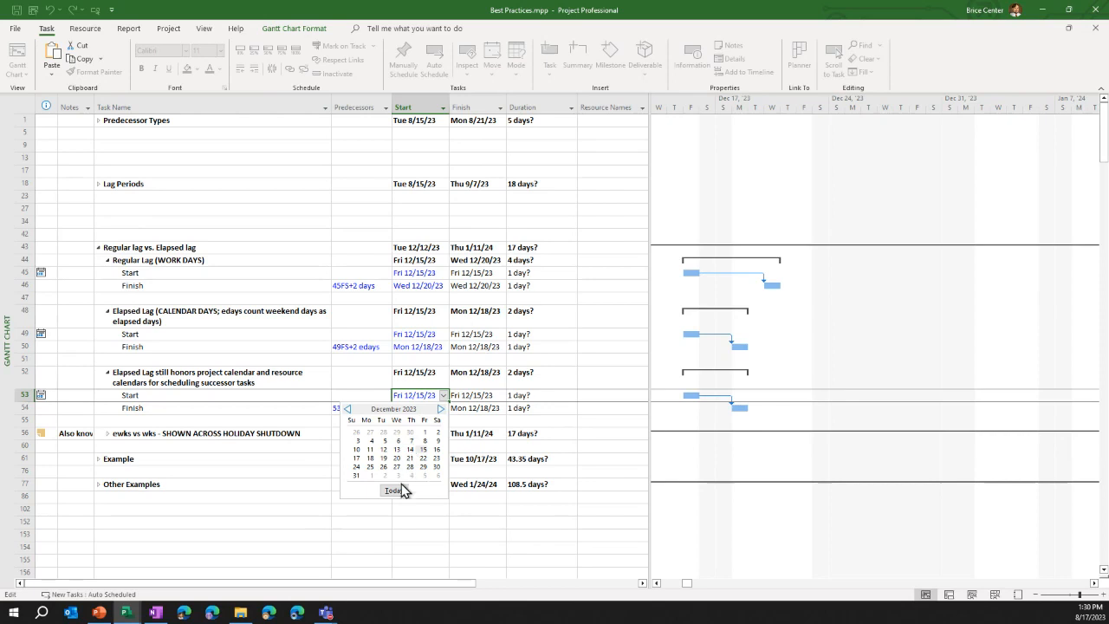
left_click(370, 457)
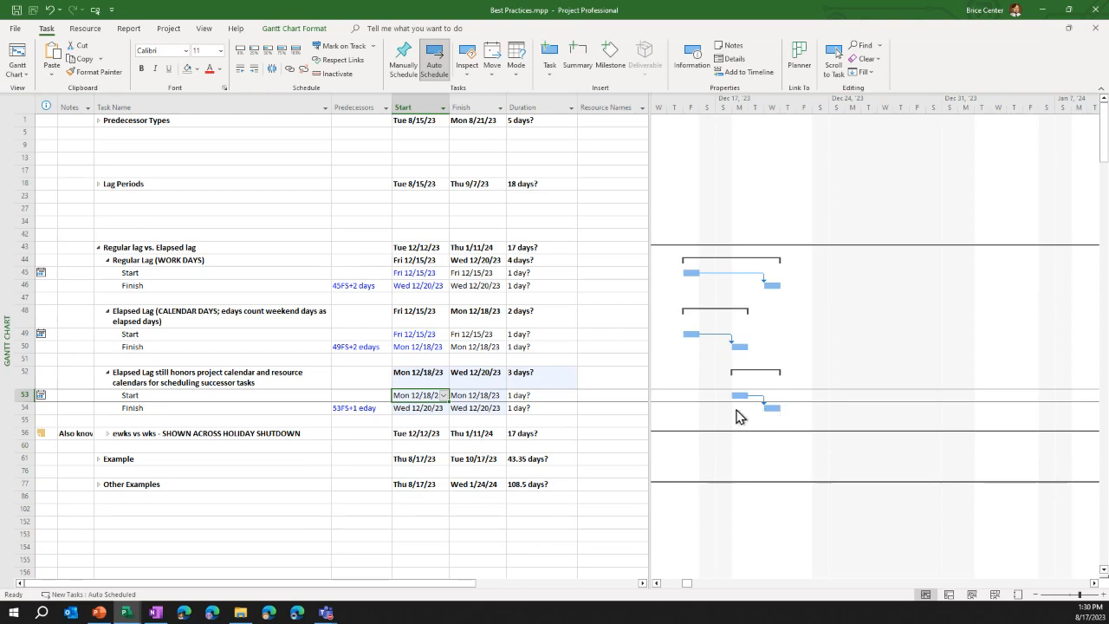
Review the Finish task's calendar choices in its advanced Task Information without changing them, and undo the Start task's date change
double_click(233, 411)
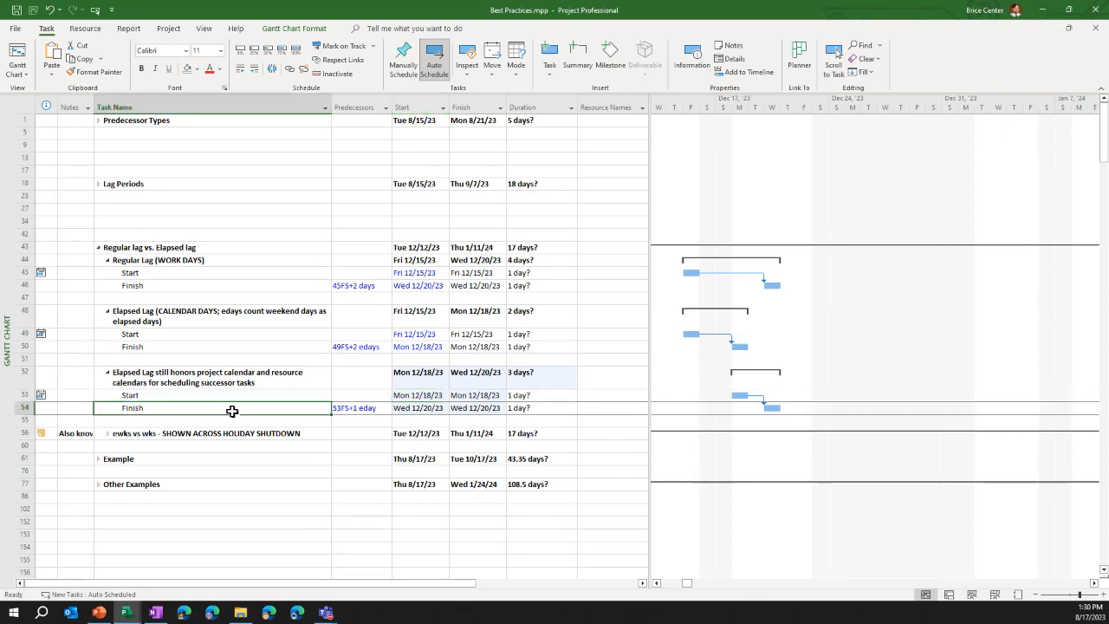
left_click(508, 212)
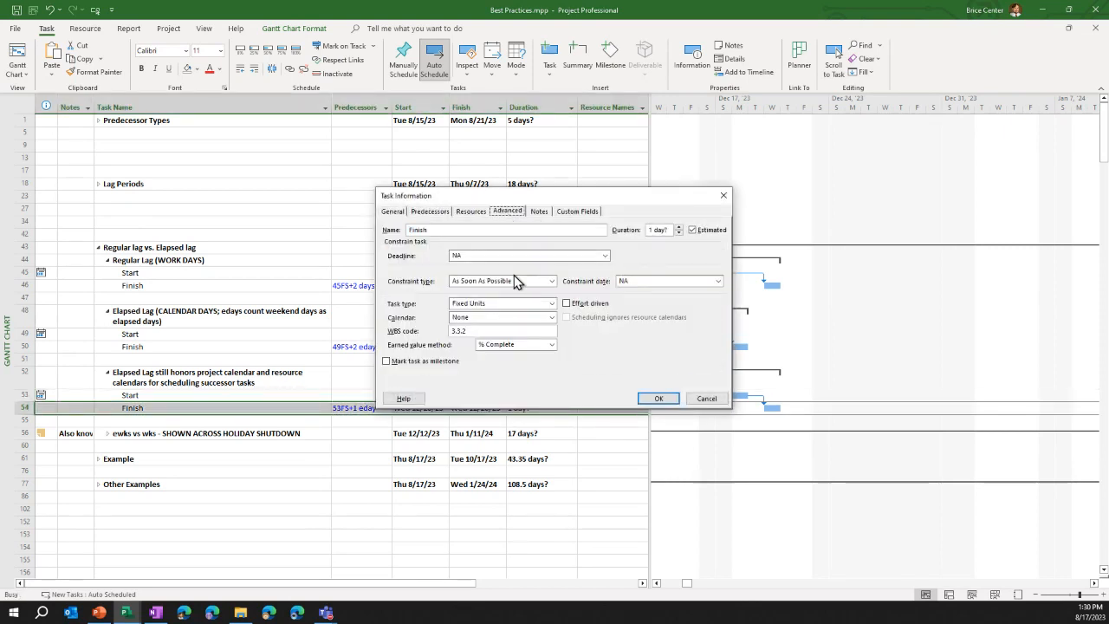
left_click(493, 317)
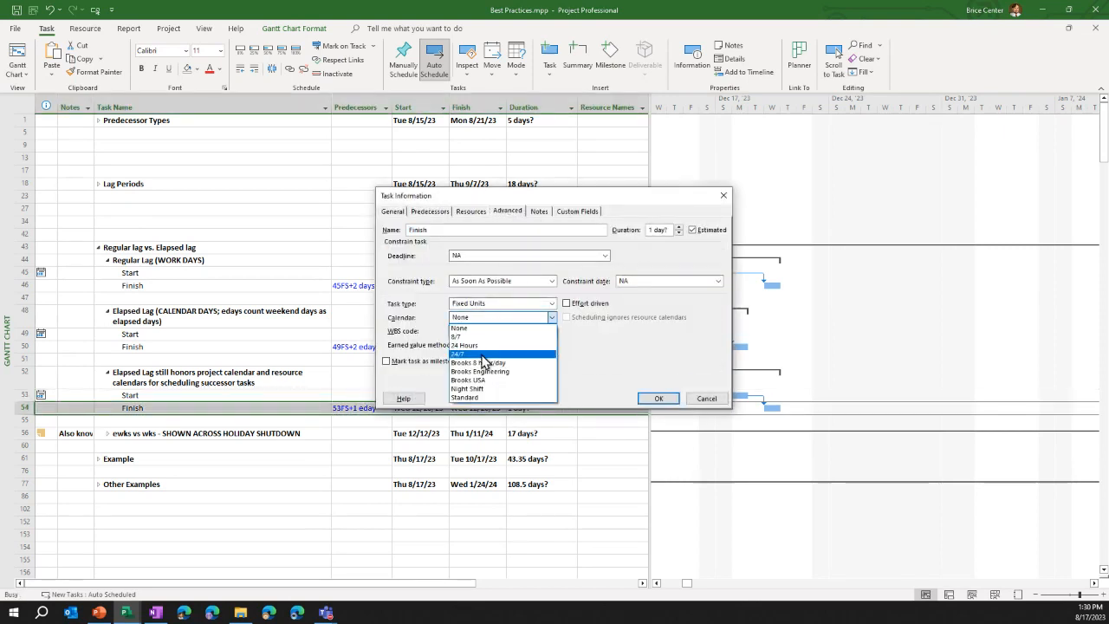
left_click(706, 401)
left_click(706, 400)
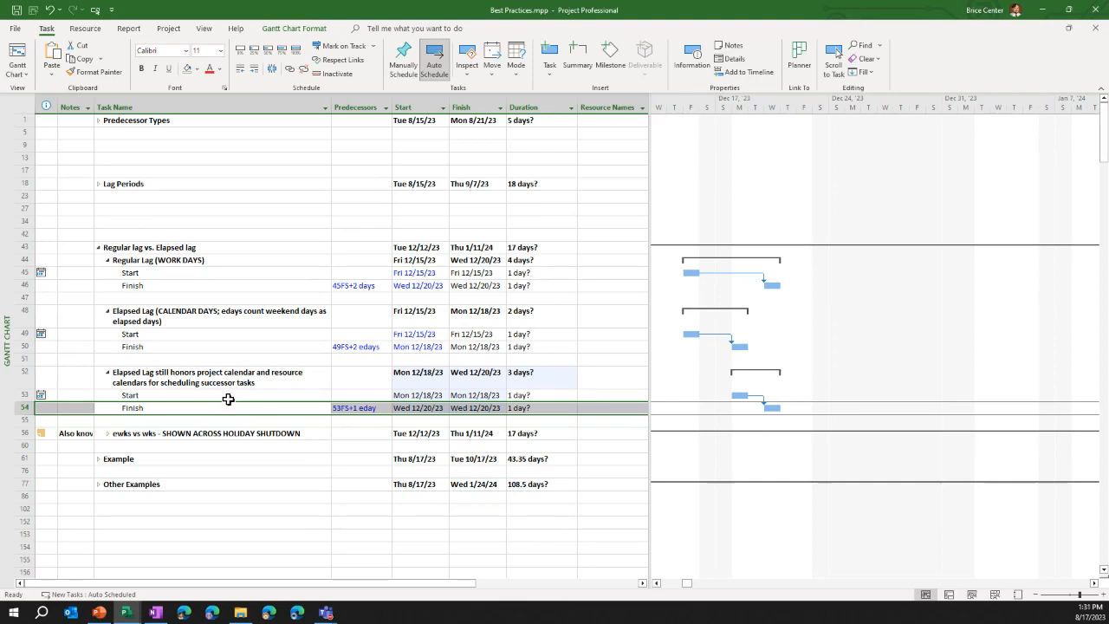
left_click(51, 10)
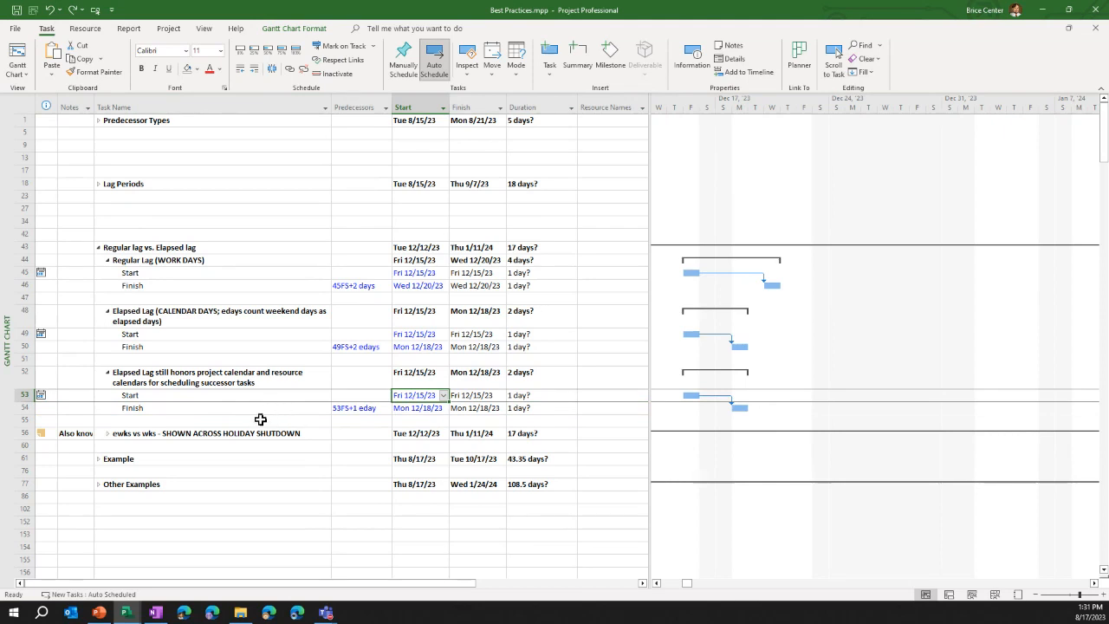
Expand the "ewks vs wks - SHOWN ACROSS HOLIDAY SHUTDOWN" group and widen the Gantt chart area up to the Finish column
left_click(109, 433)
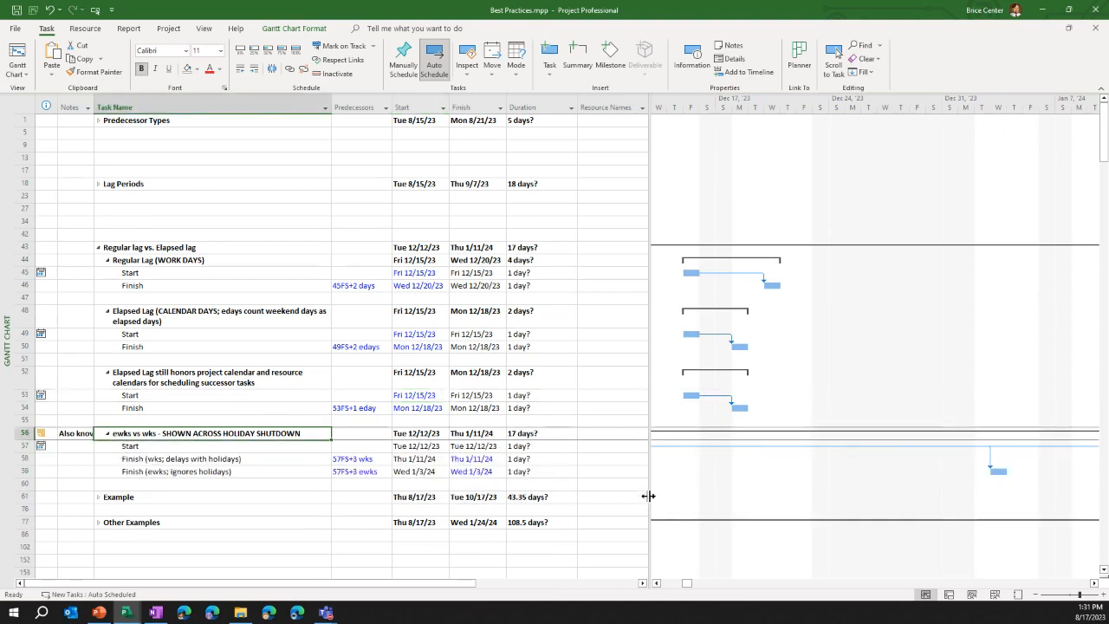
left_click_drag(648, 495, 515, 468)
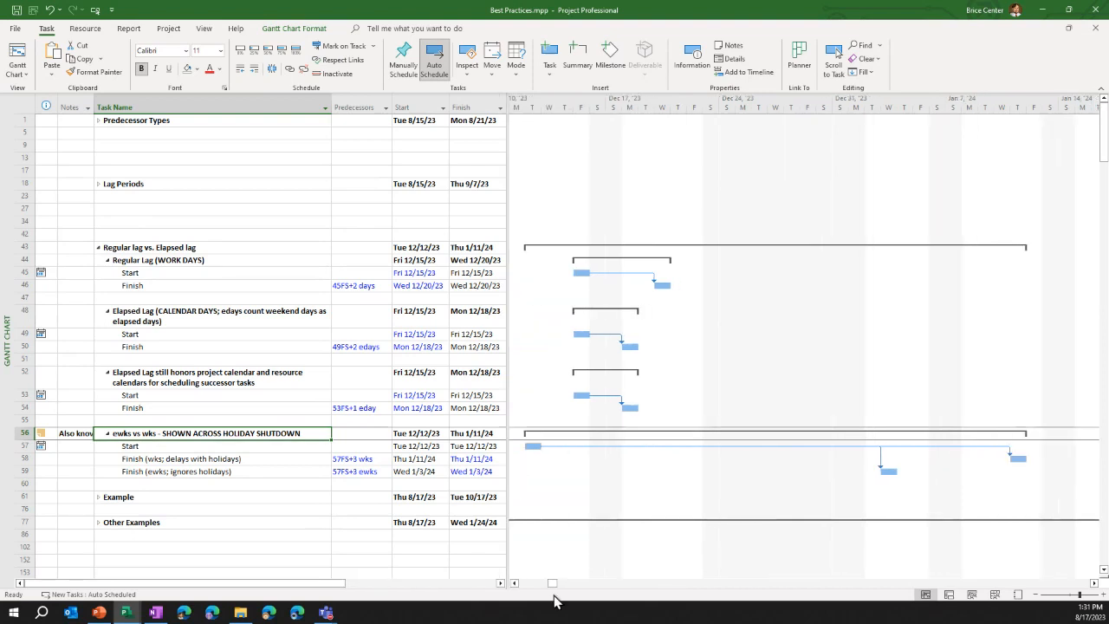
Rename the Start task in the ewks vs wks group as Order Parts
left_click(173, 445)
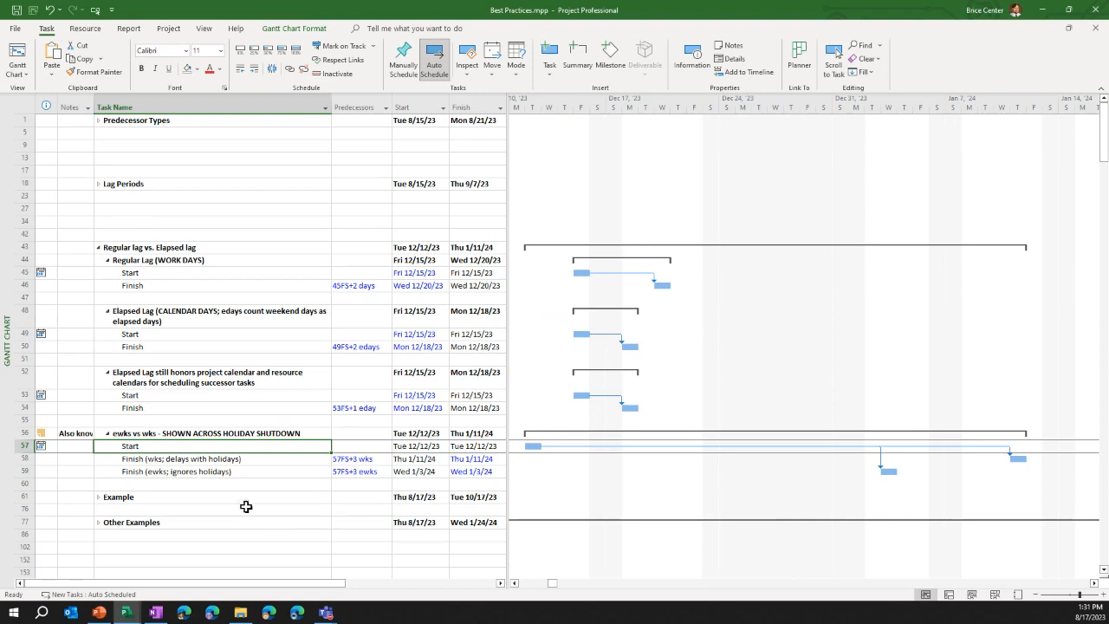
key("F2")
key("shift+Home")
type("Order")
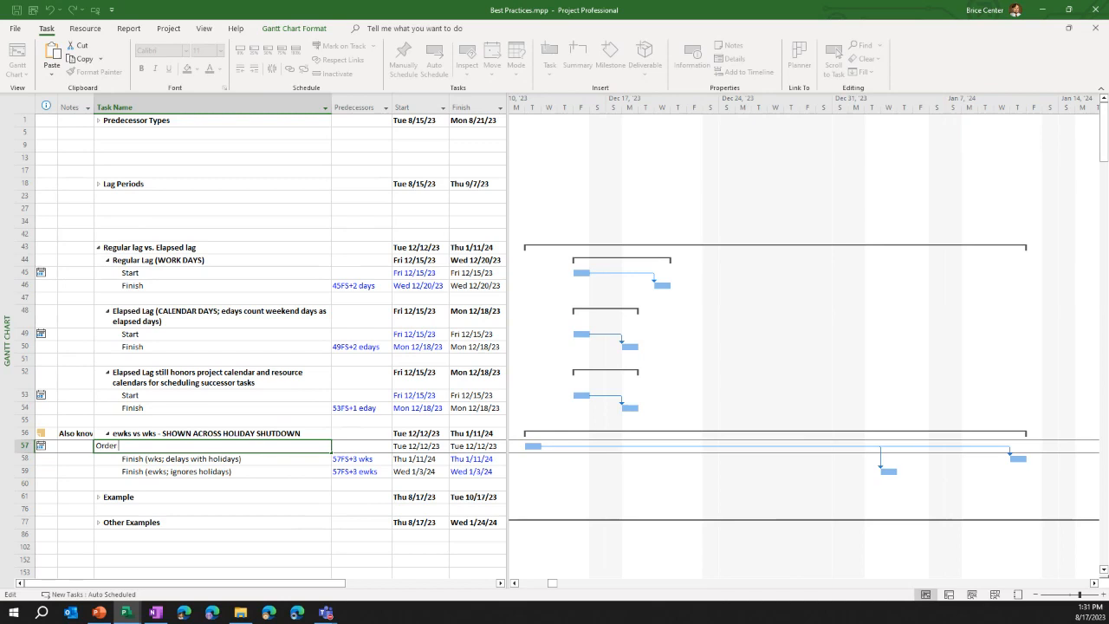
type(" Parts")
key("Return")
Replace "Finish" with "Receive Parts" in the name of the "wks; delays with holidays" task and copy the new words
key("F2")
key("Home")
key("ctrl+shift+Right")
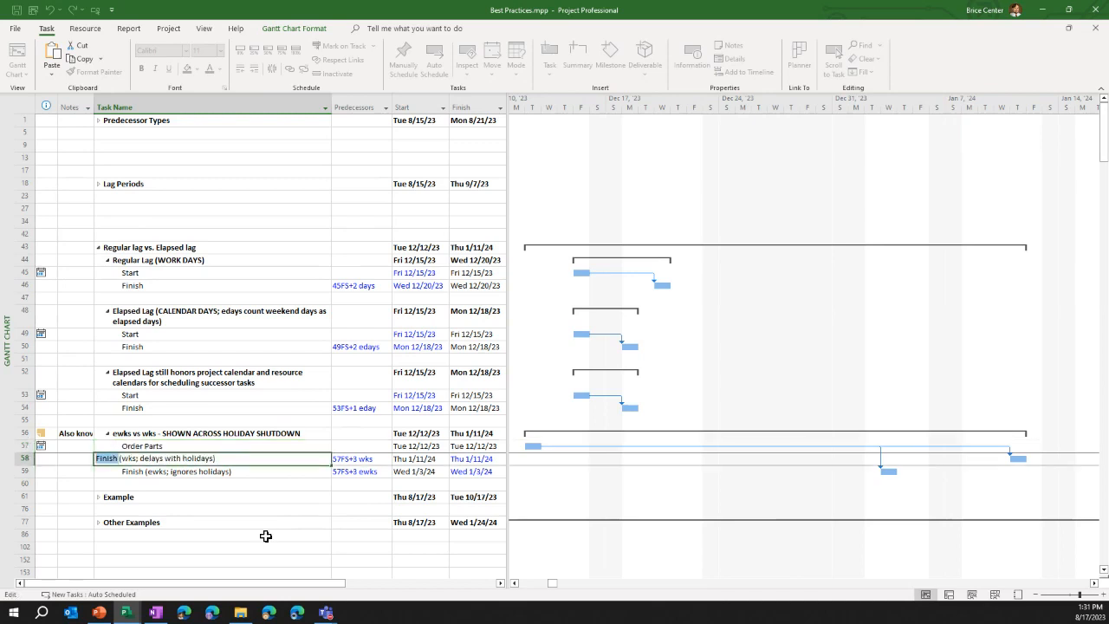
type("Receive Parts")
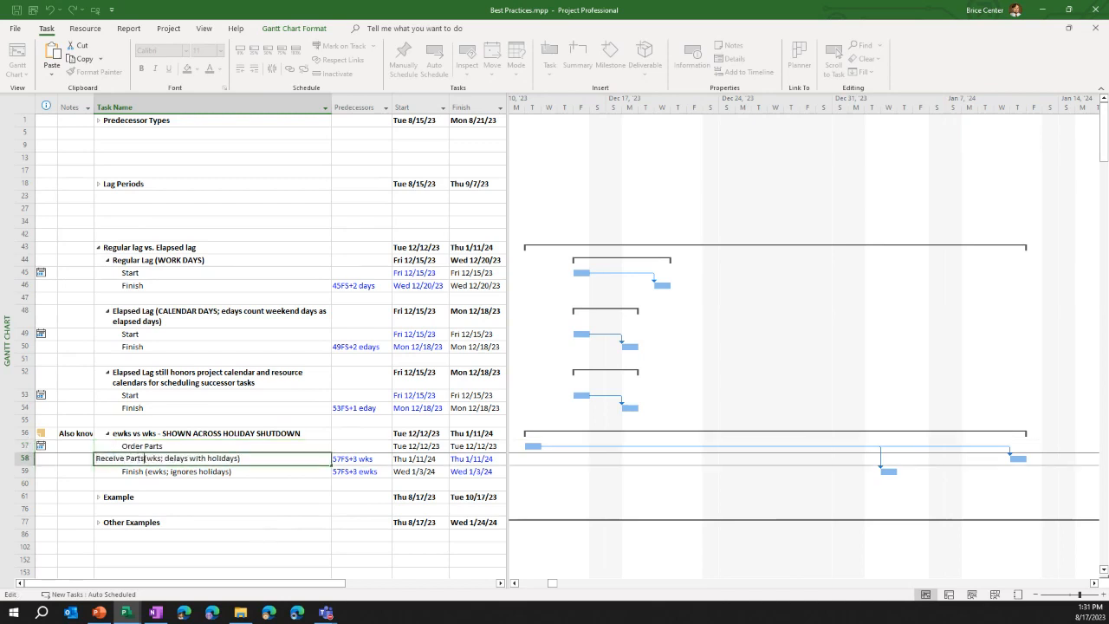
key("ctrl+shift+Left")
key("ctrl+shift+Left")
key("ctrl+c")
key("Return")
Replace "Finish" with the copied "Receive Parts" in the name of the "ewks; ignores holidays" task
key("F2")
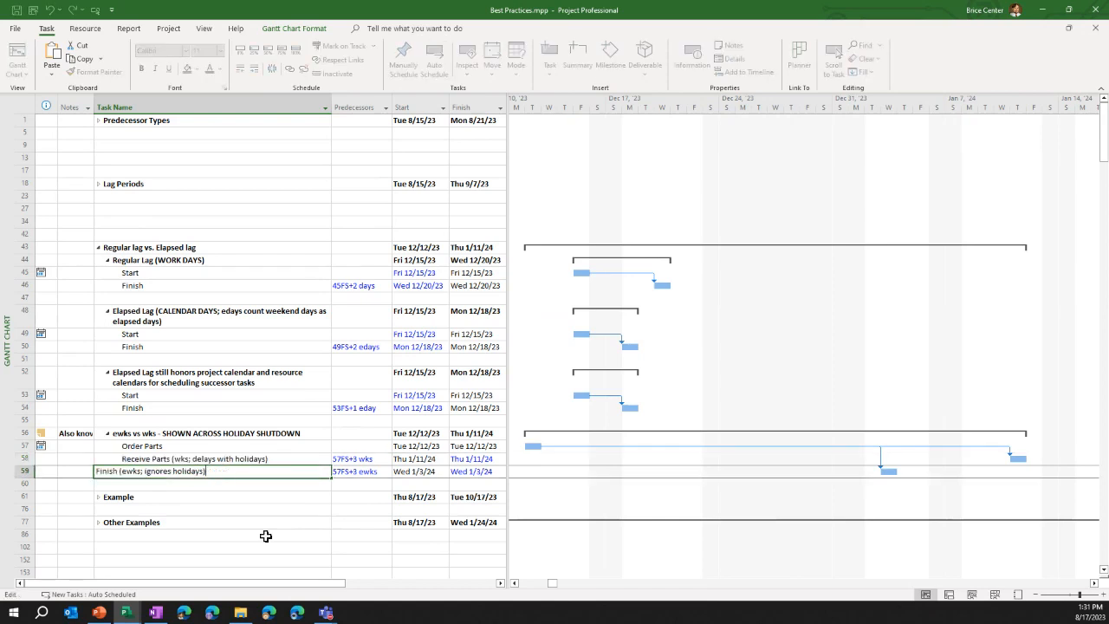
key("Home")
key("ctrl+shift+Right")
key("ctrl+v")
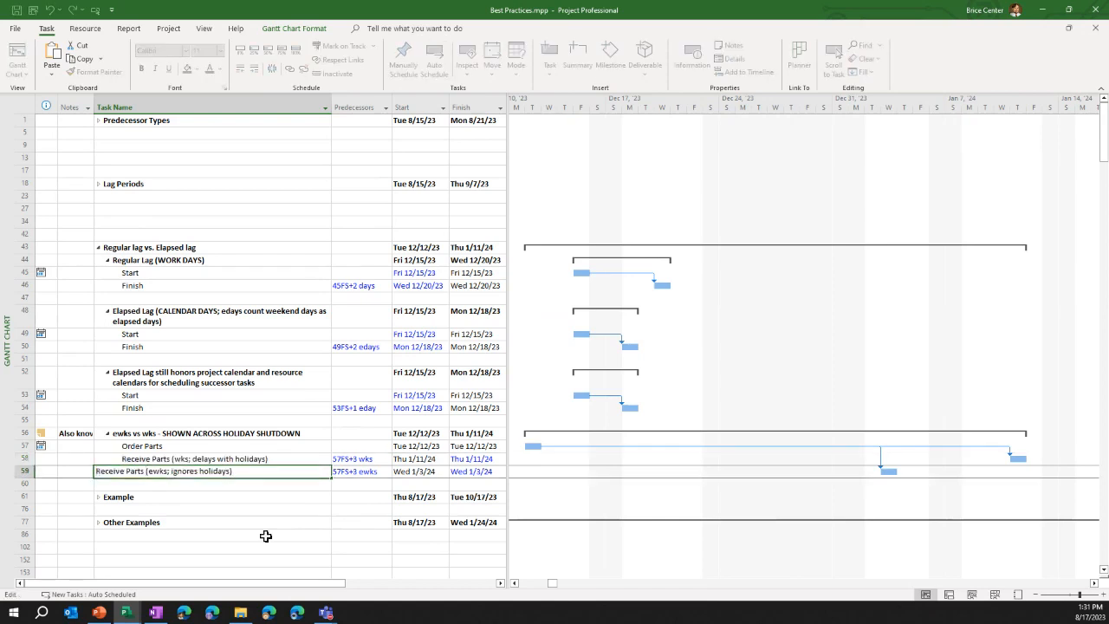
key("Return")
Select the wks task's predecessor, outline the holiday shutdown on the Gantt chart with a temporary red rectangle, and clear the annotation
key("Up")
key("Right")
key("Up")
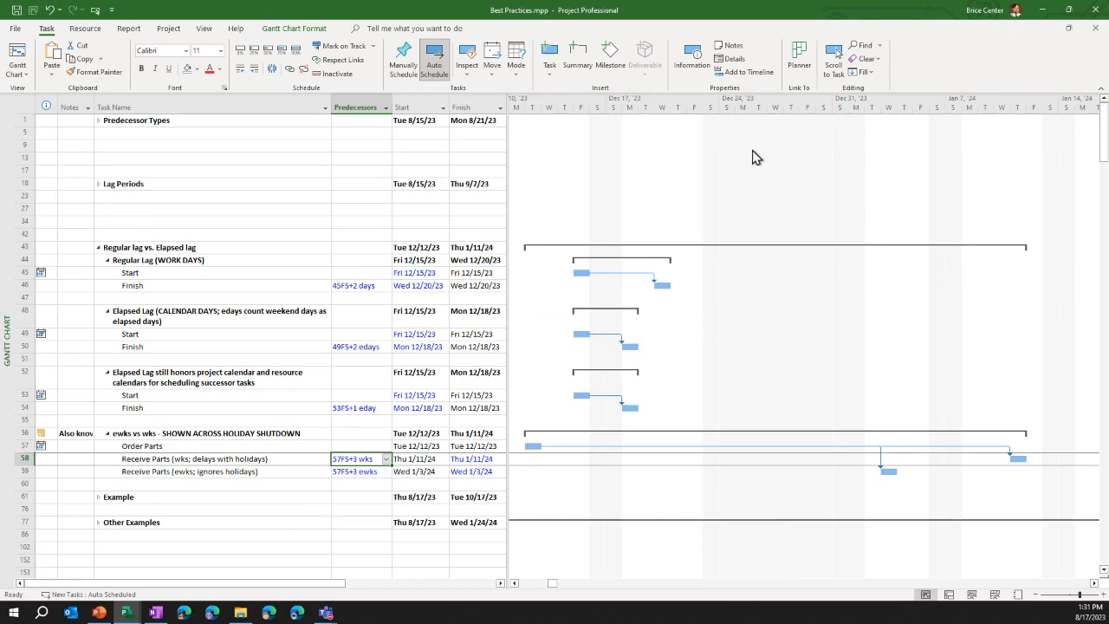
key("ctrl+2")
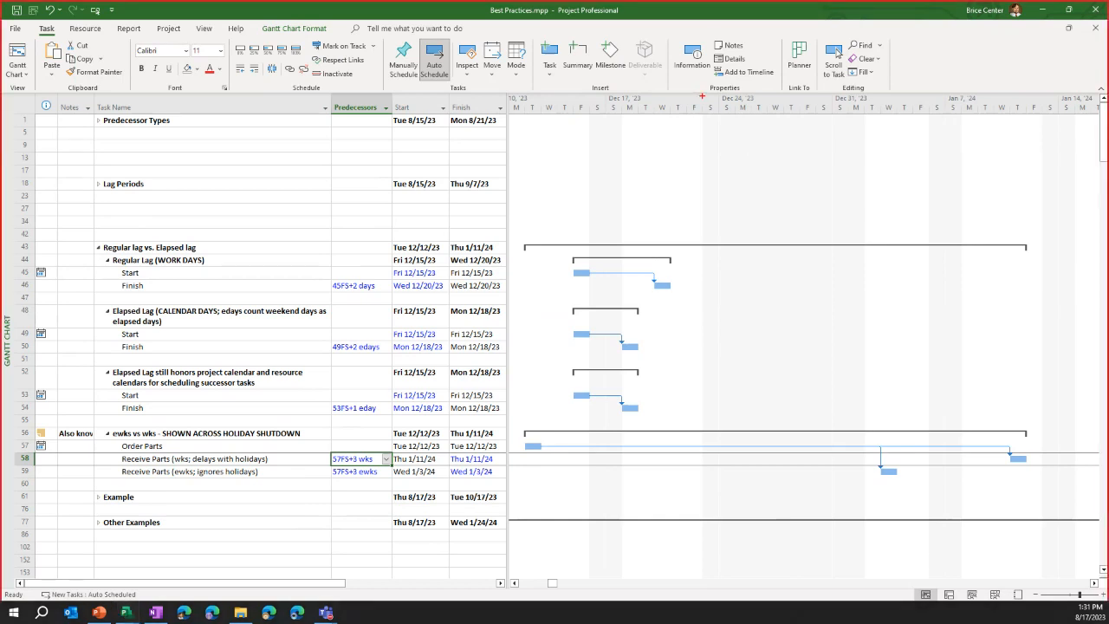
mouse_move(701, 96)
left_mouse_down()
mouse_move(812, 228)
mouse_move(864, 372)
mouse_move(864, 513)
left_mouse_up()
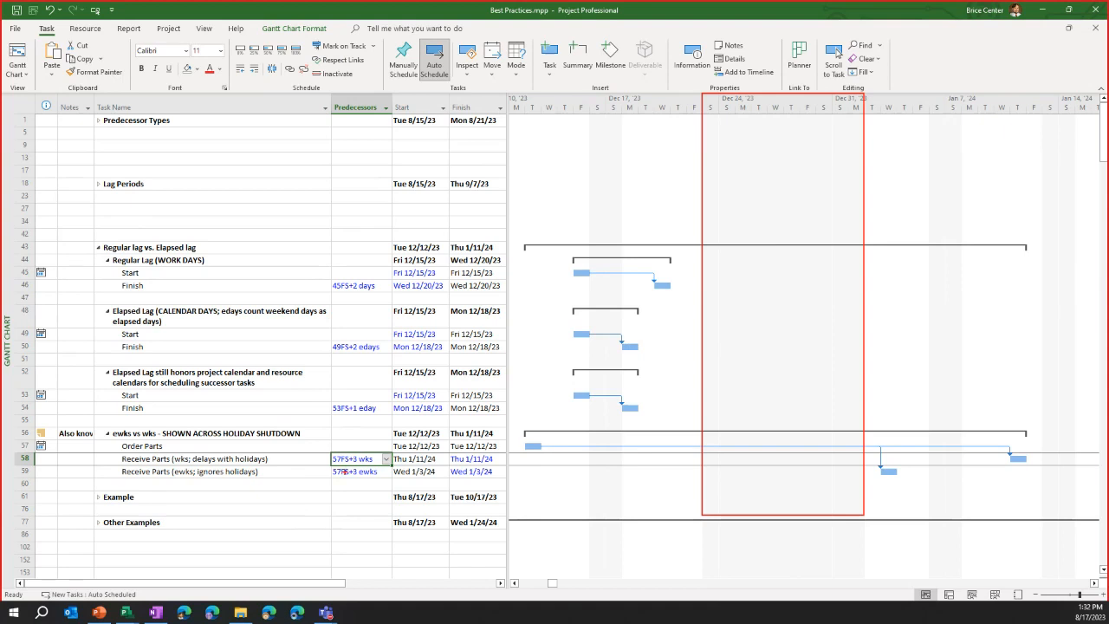
key("Escape")
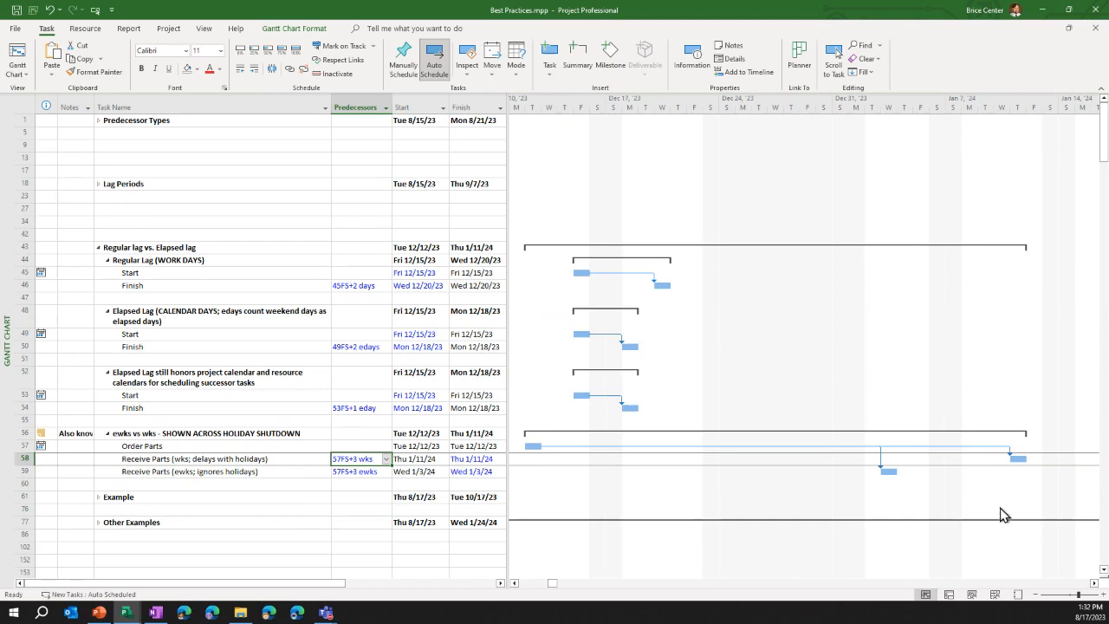
Inspect the "e" in the ewks Receive Parts task's predecessor lag without changing it, and select the Order Parts task
left_click(364, 471)
key("F2")
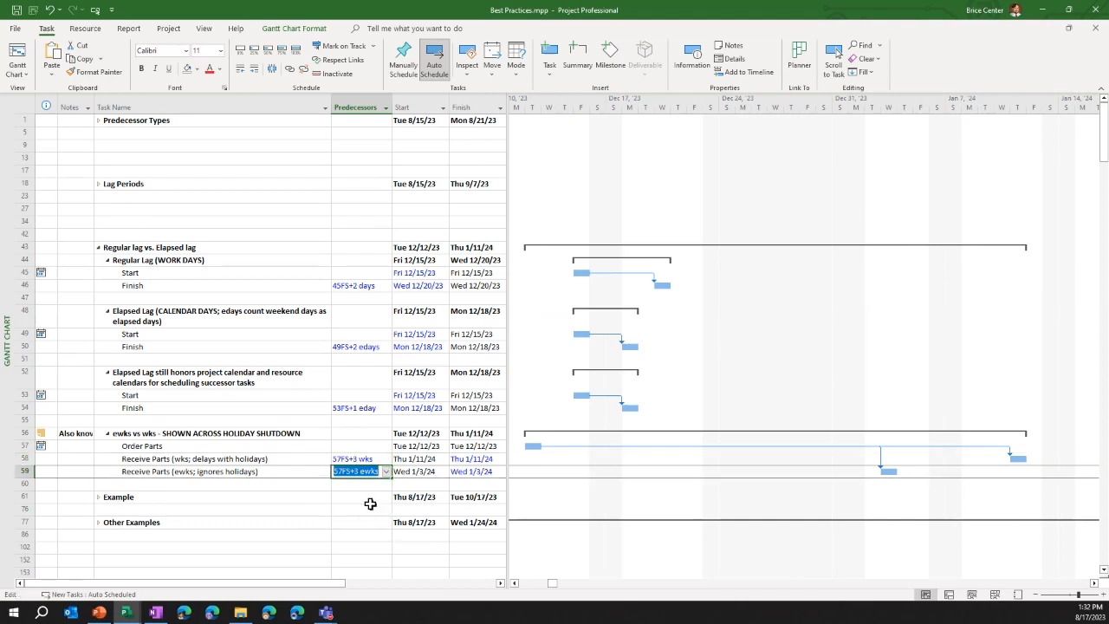
key("Right")
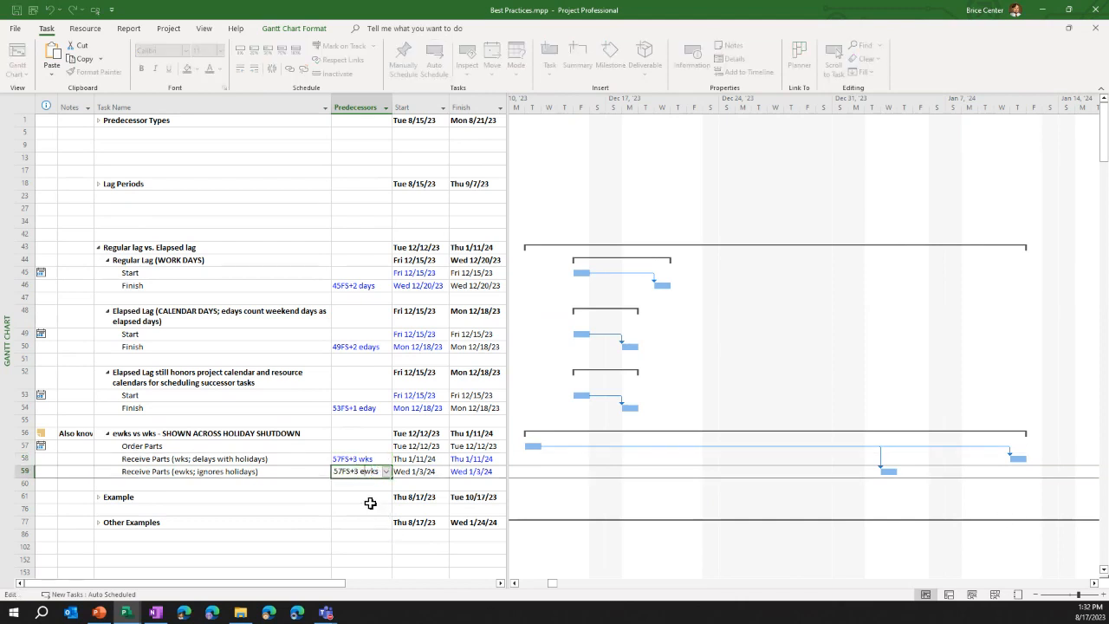
key("shift+Left")
key("Escape")
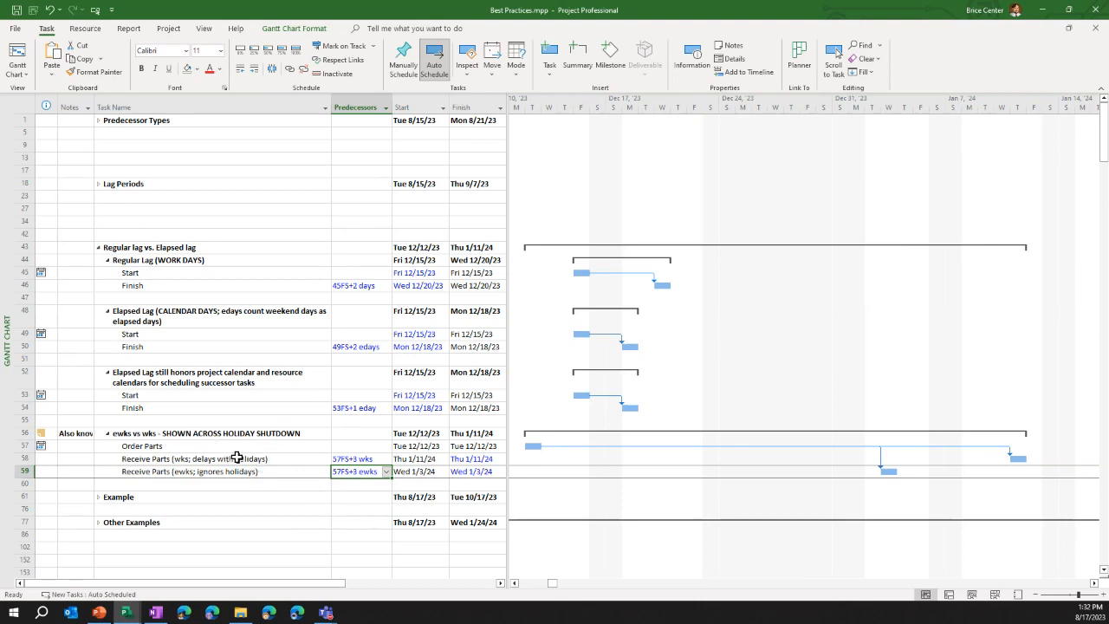
left_click(188, 446)
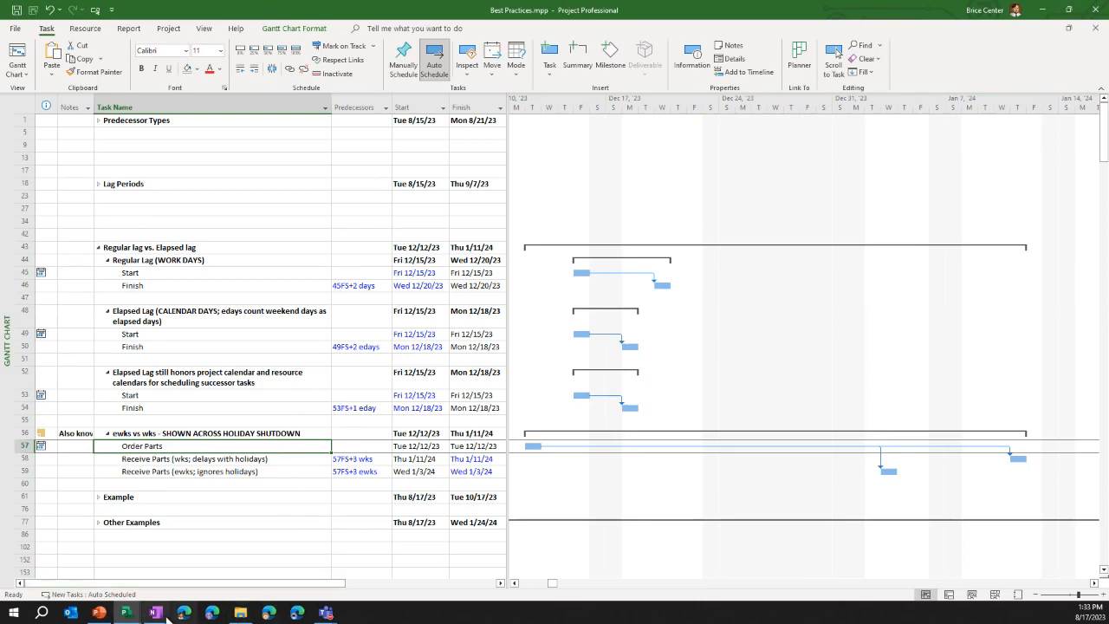
Switch to PowerPoint, present from the How/When to Use Elapsed Time slide, and advance to the What is Critical Path slide
left_click(98, 612)
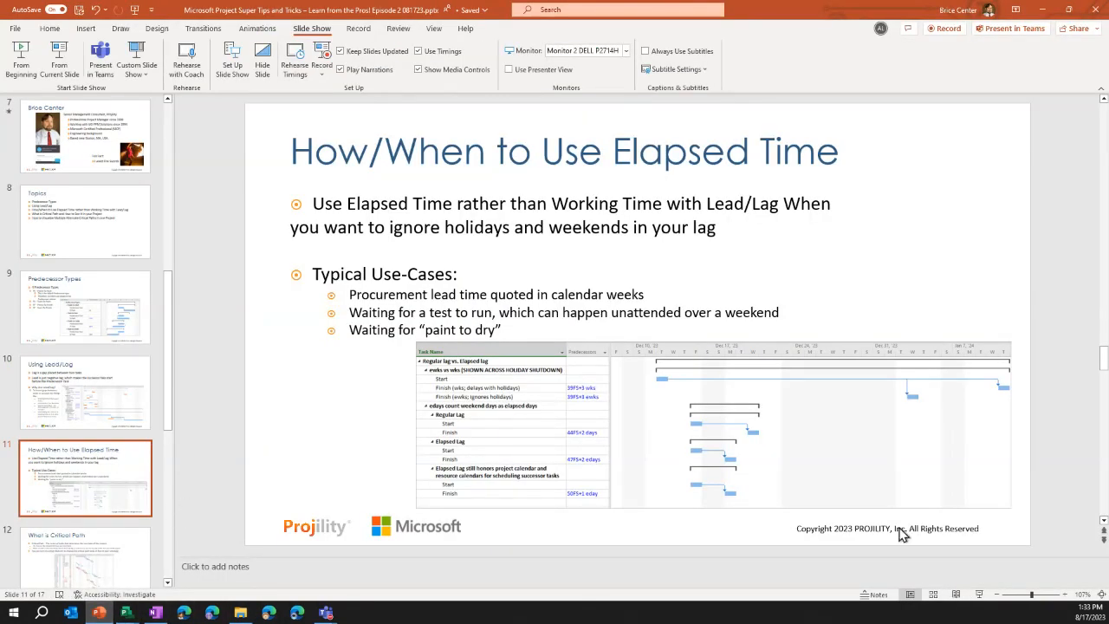
left_click(980, 595)
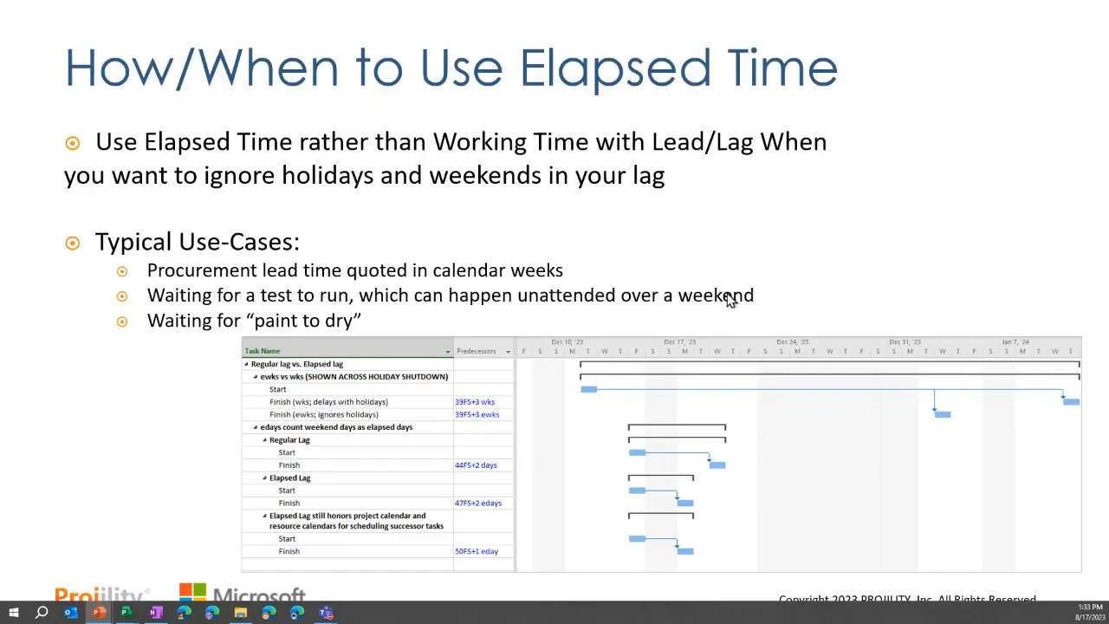
left_click(730, 299)
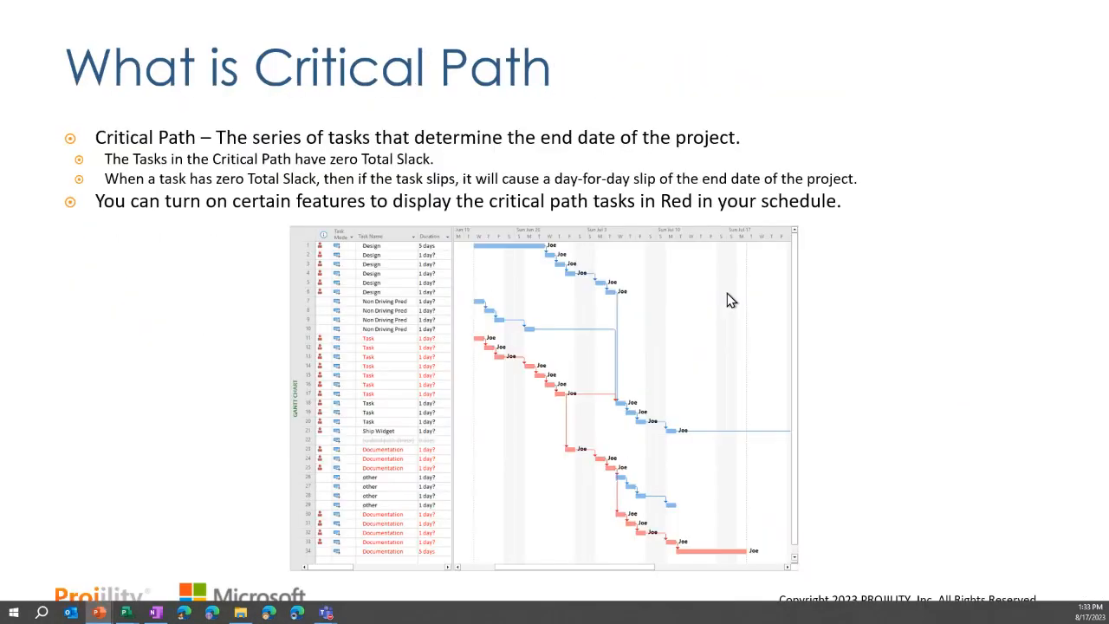
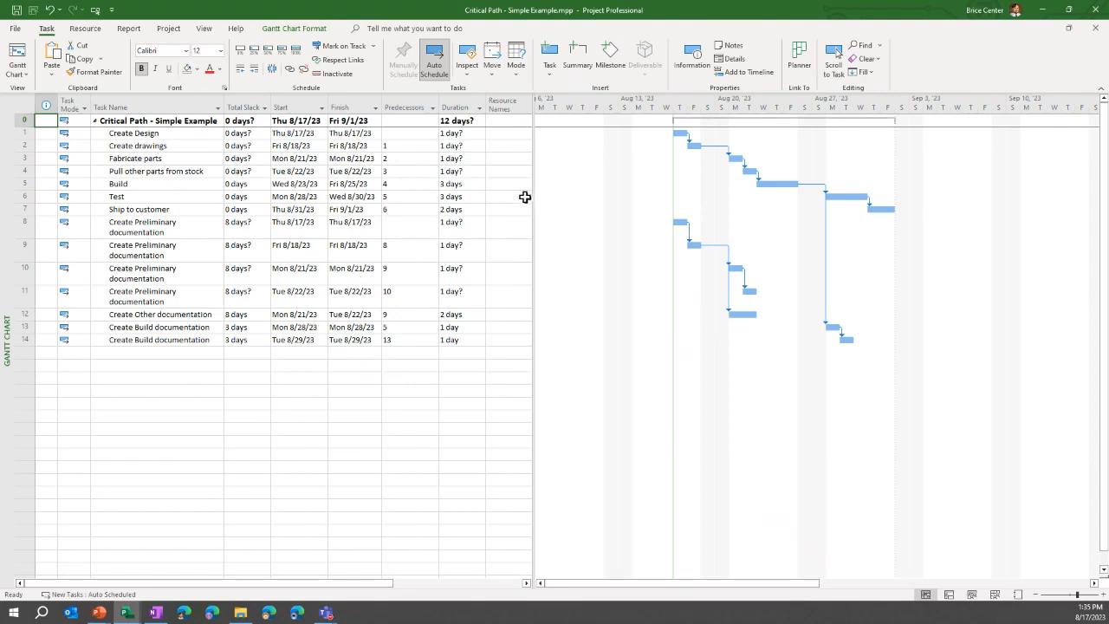
Narrow the task table to the Task Name column, select the Test task, and display critical tasks on the Gantt chart
left_click_drag(533, 192, 237, 185)
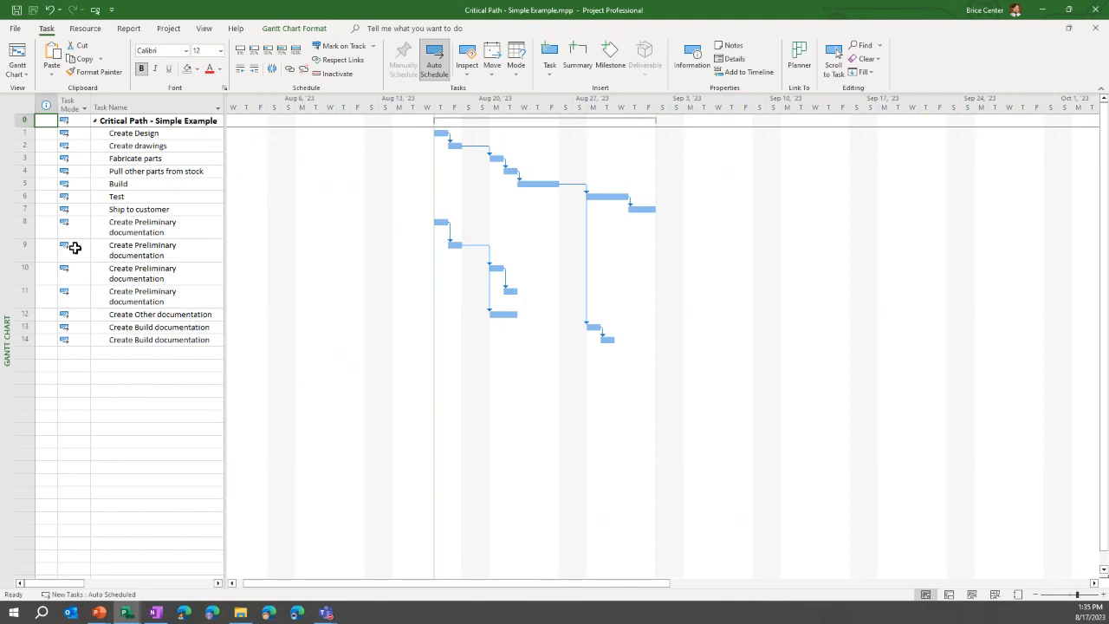
left_click(124, 194)
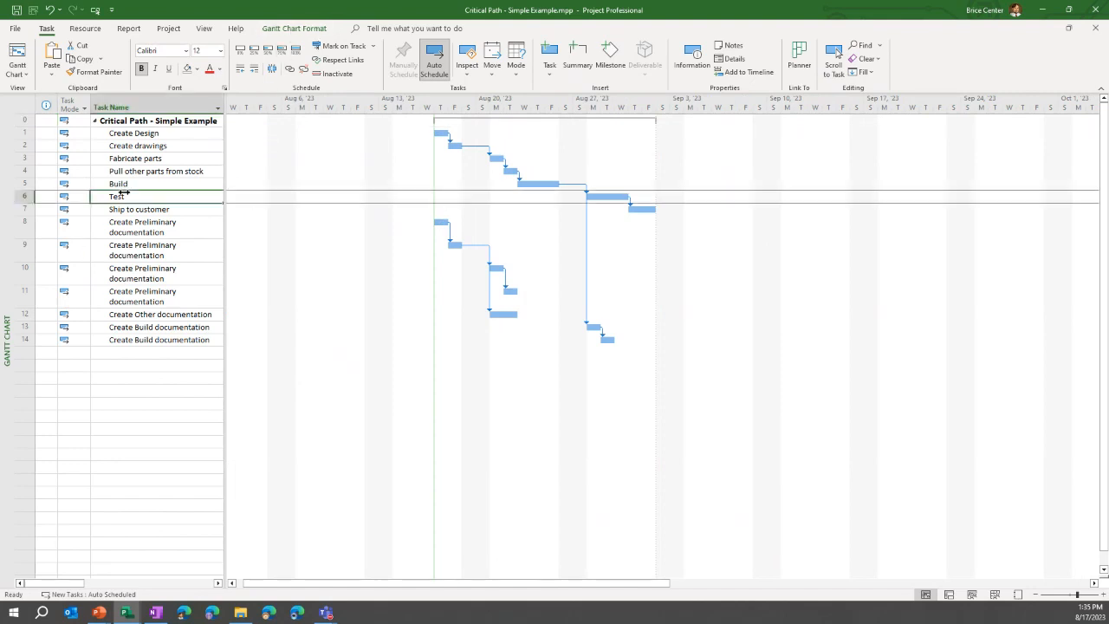
left_click(294, 29)
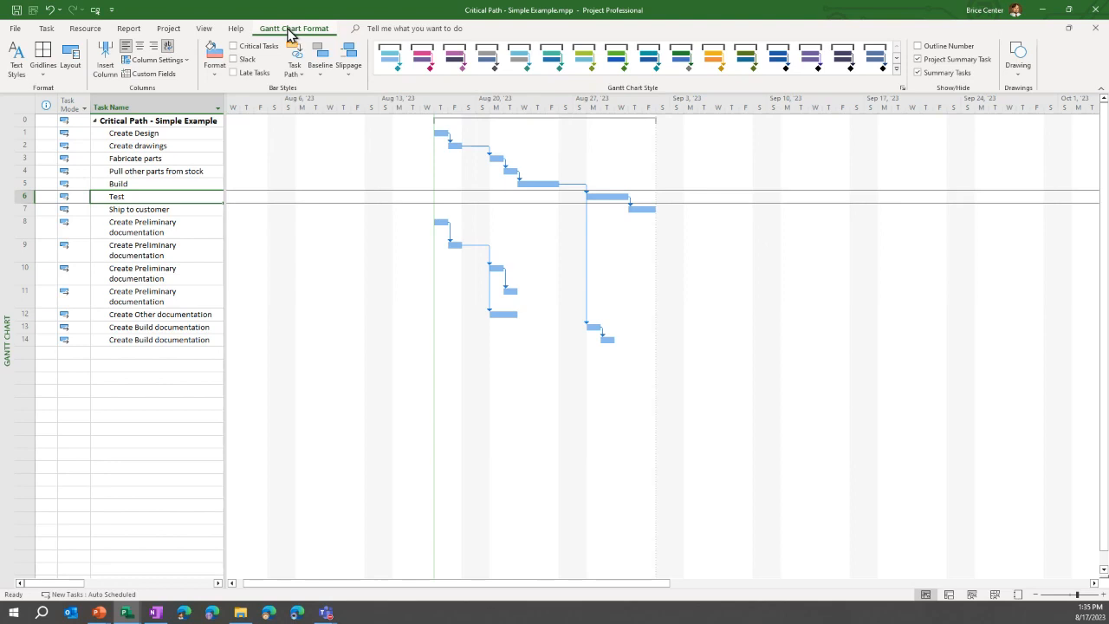
left_click(233, 45)
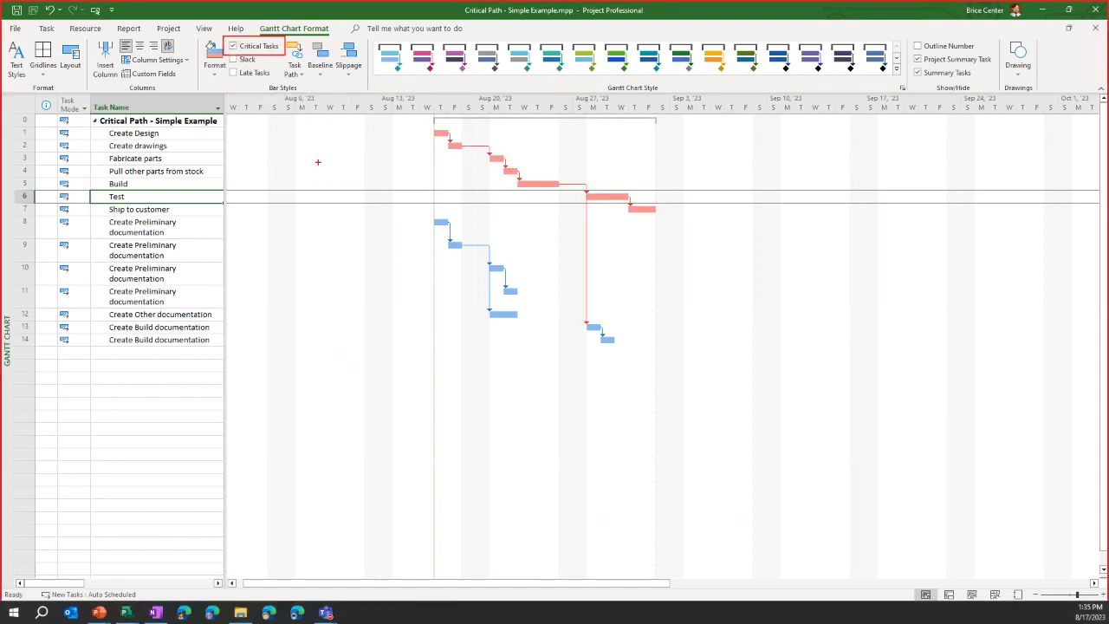
key("Escape")
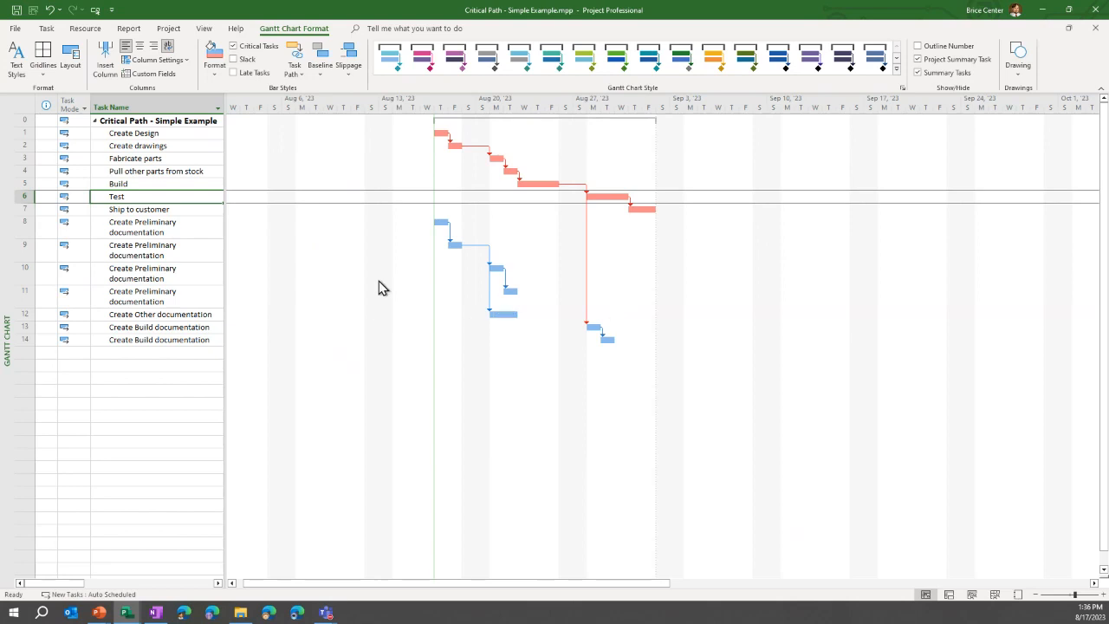
Widen the task table to show the columns from Total Slack through Duration
left_click_drag(225, 237, 428, 240)
left_click(300, 227)
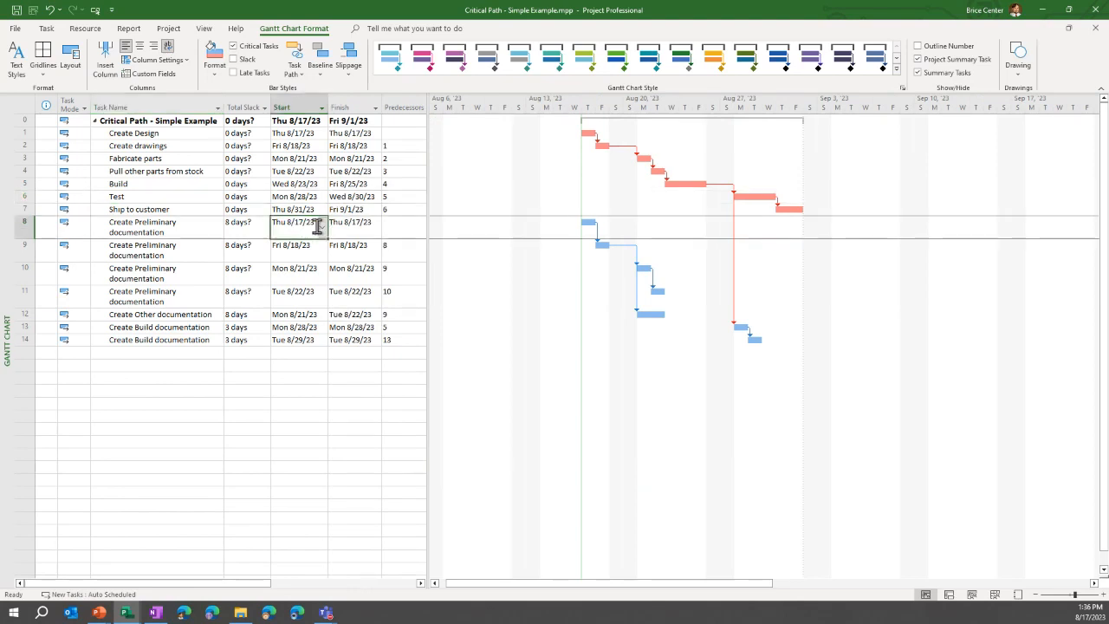
left_click(321, 227)
left_click(251, 223)
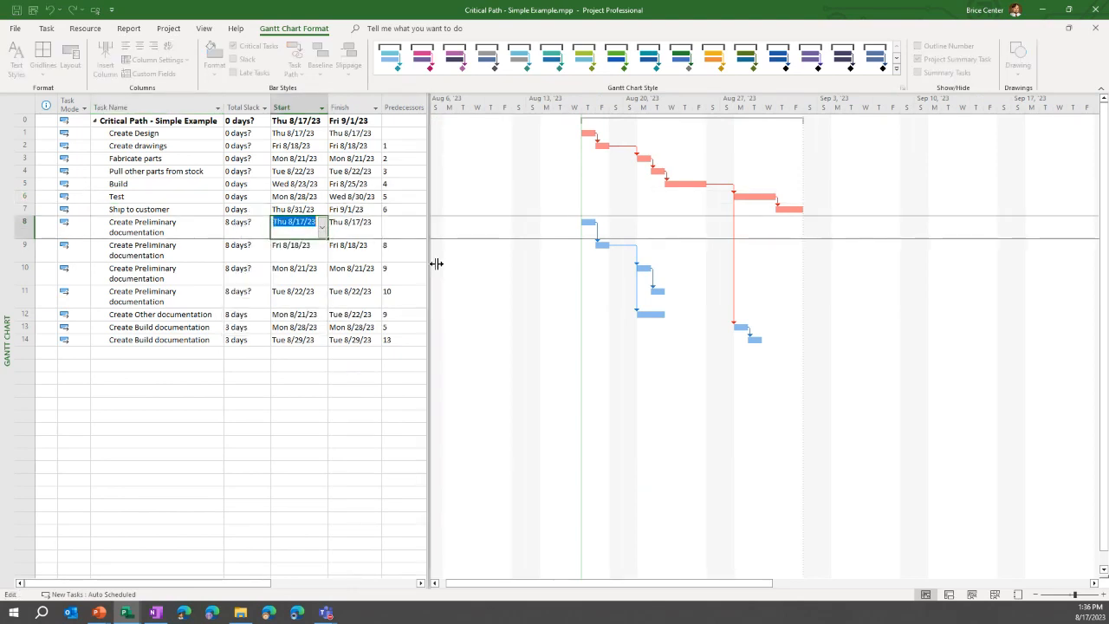
left_click_drag(430, 263, 457, 240)
Set the duration of task 8, the first Create Preliminary documentation task, to 2 weeks
left_click(453, 226)
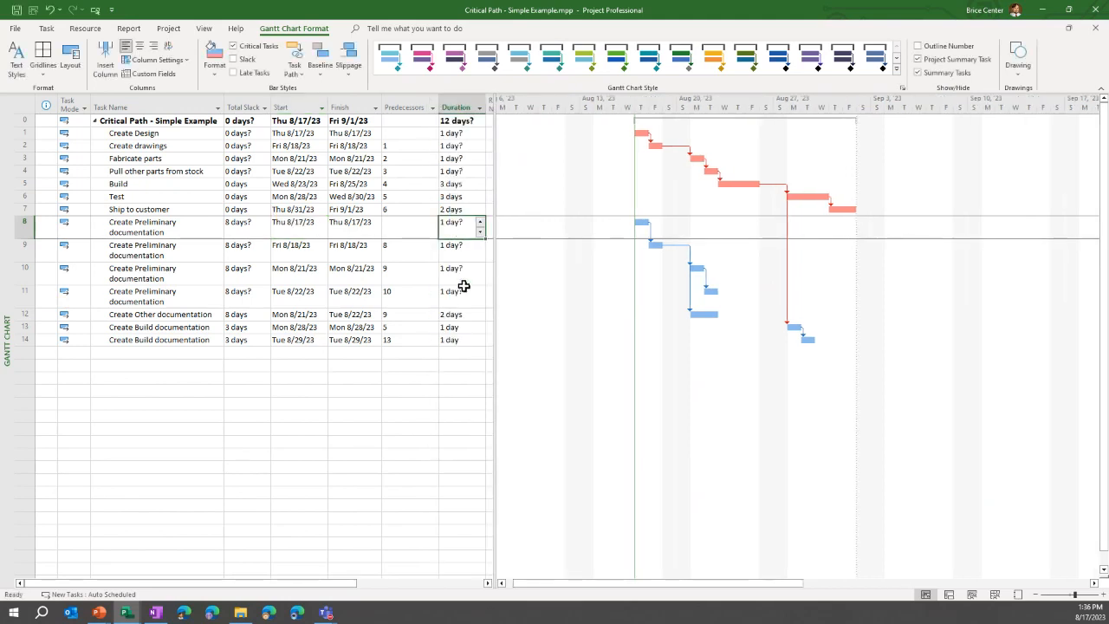
type("2w")
key("Return")
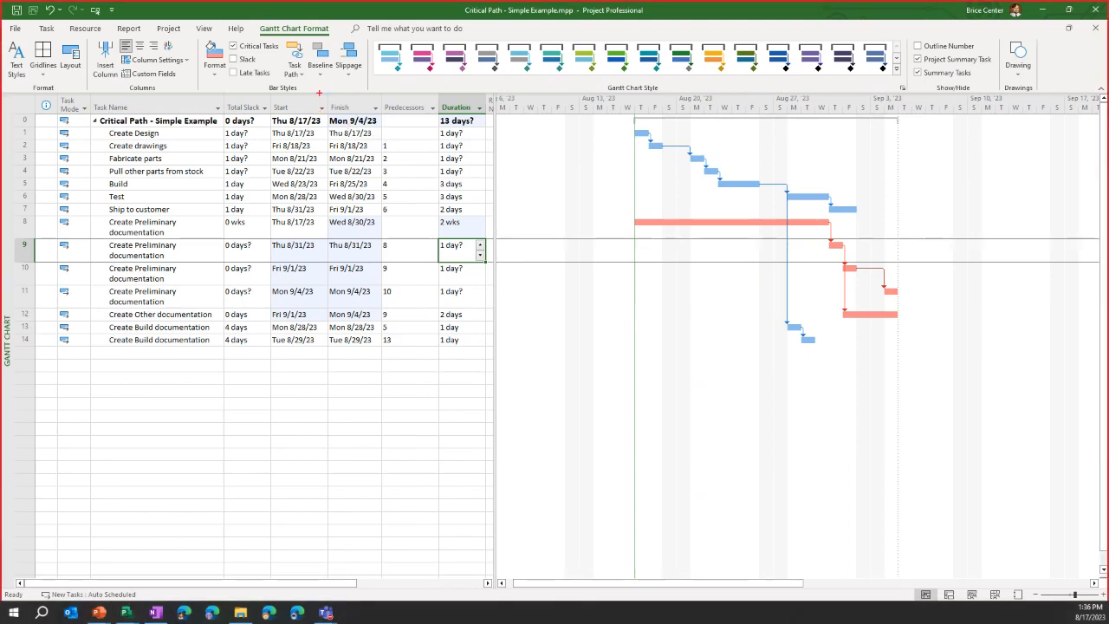
Outline the finish dates of the project summary and tasks 11 and 12 with temporary red rectangles, and clear the annotations
left_click_drag(321, 93, 388, 126)
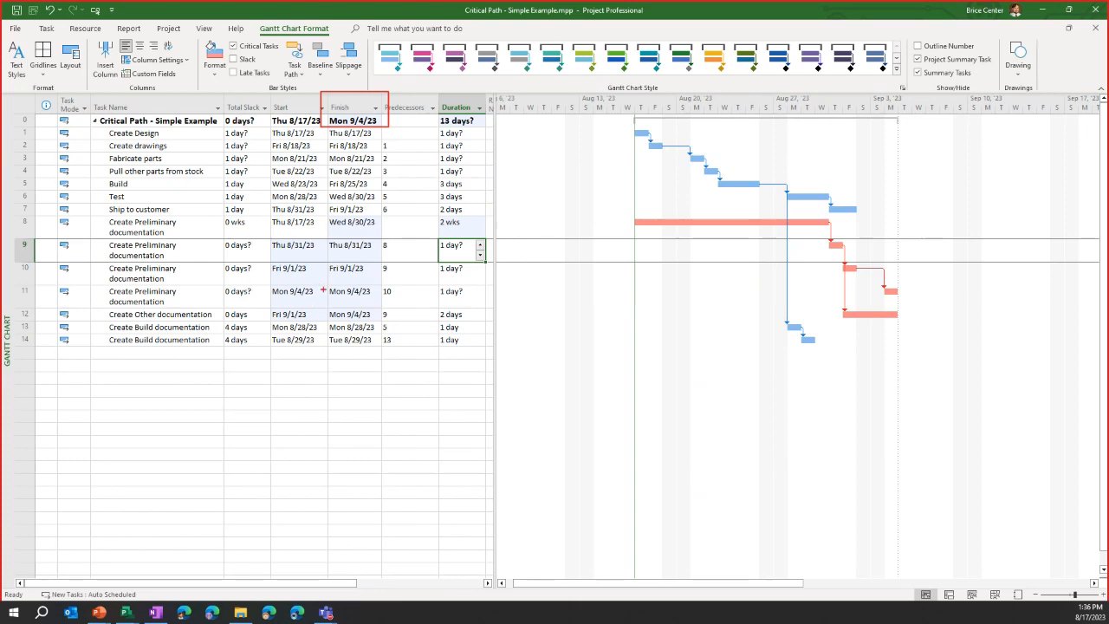
left_click_drag(328, 309, 382, 322)
left_click_drag(325, 283, 382, 309)
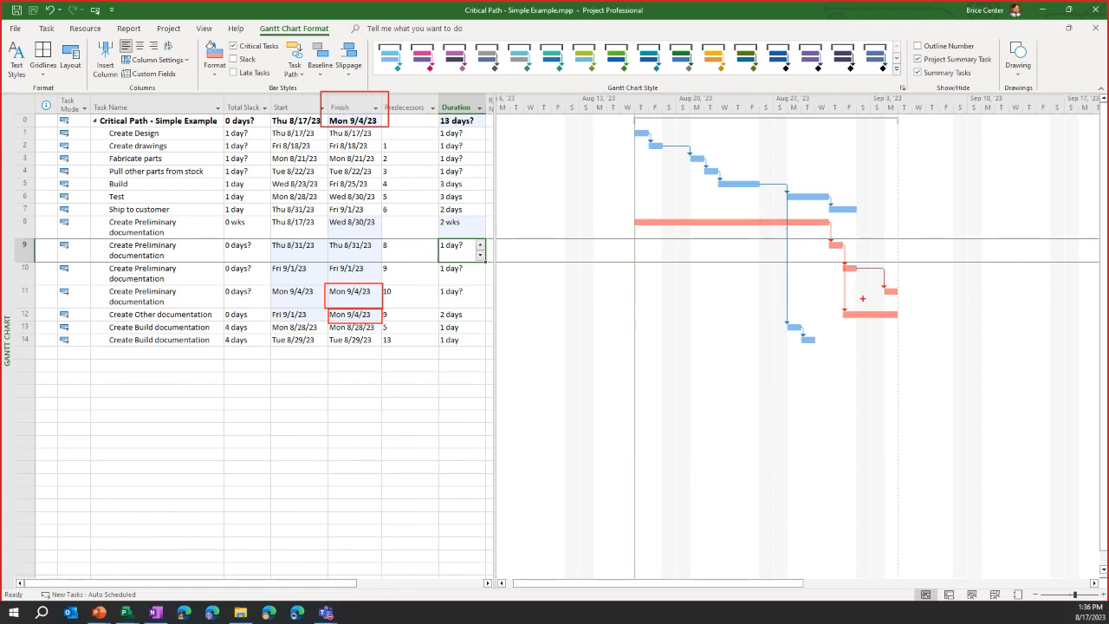
key("Escape")
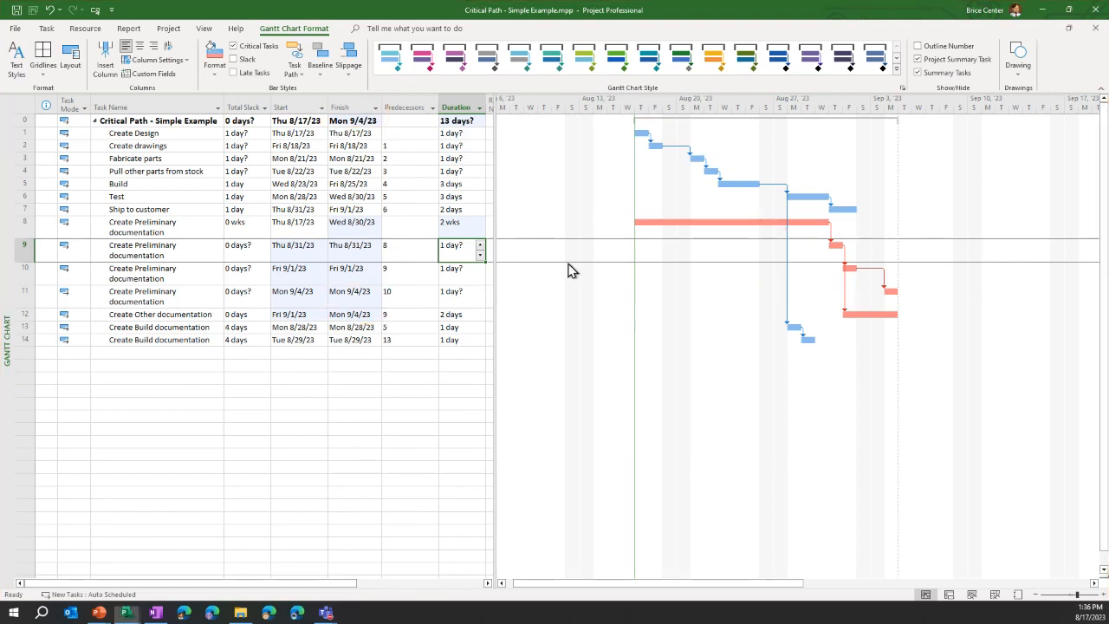
Undo the duration change on task 8 and highlight the names of tasks 1 through 14
left_click(49, 11)
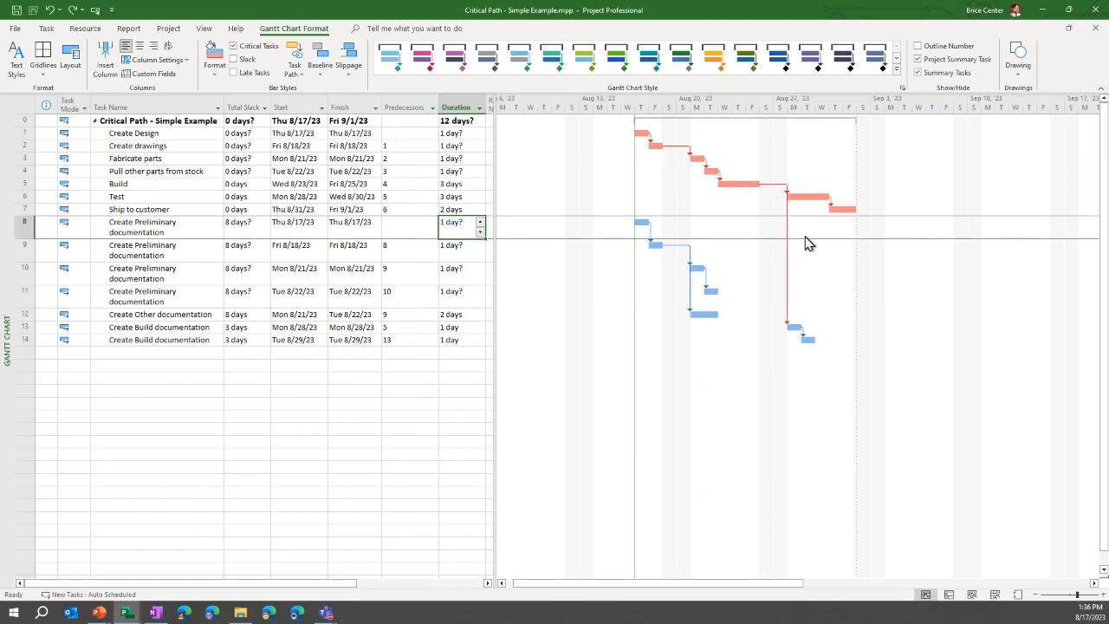
left_click_drag(130, 133, 140, 338)
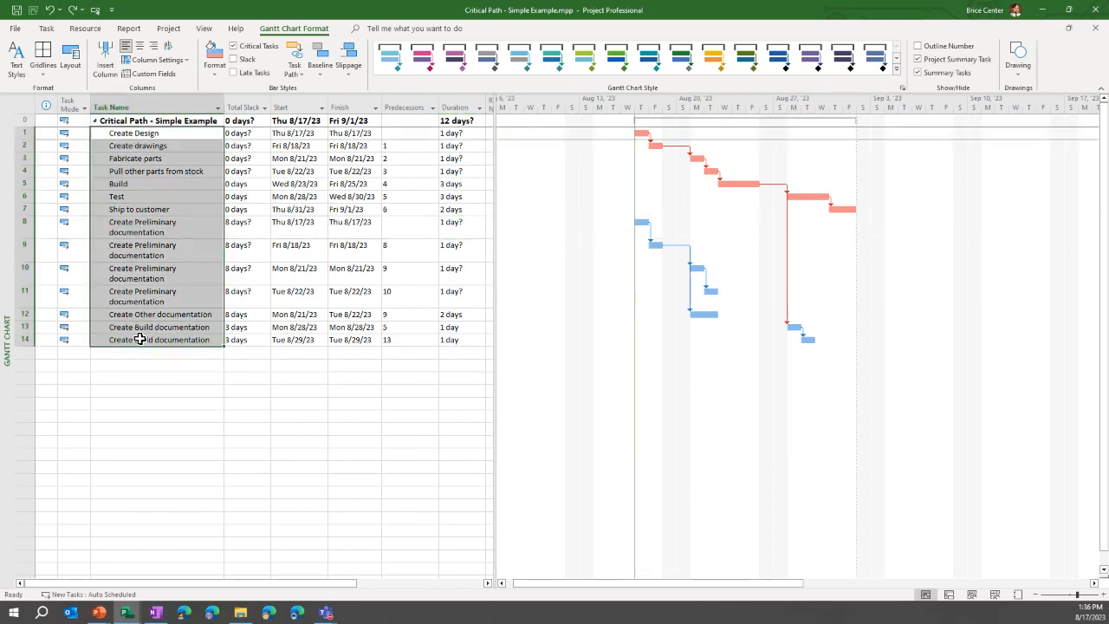
left_click(246, 145)
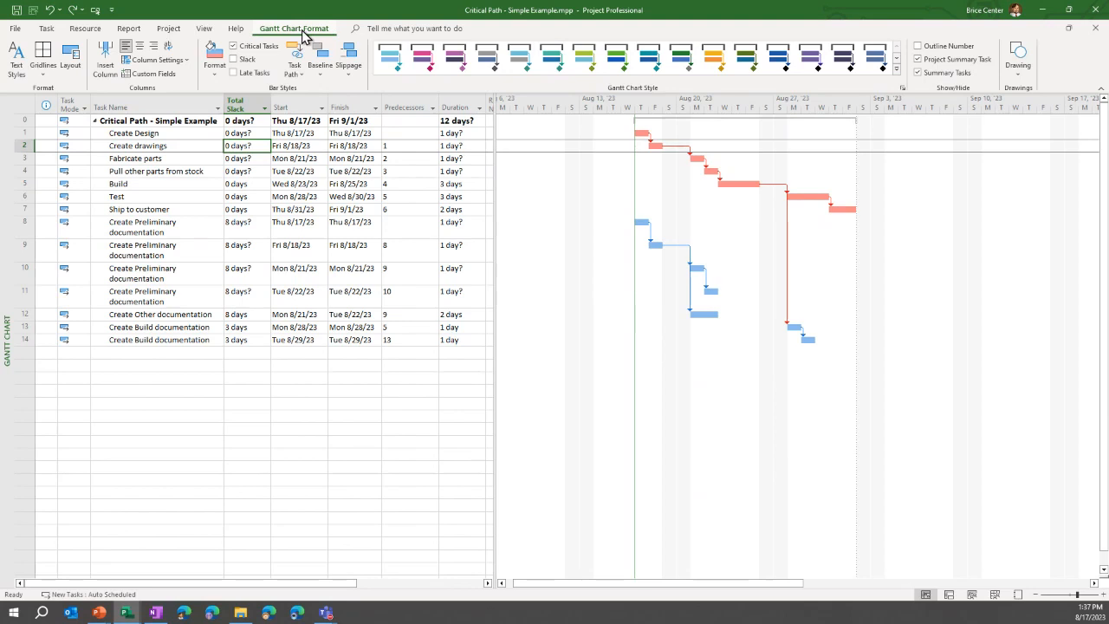
Change the text style of Critical Tasks to the standard red font color
left_click(21, 67)
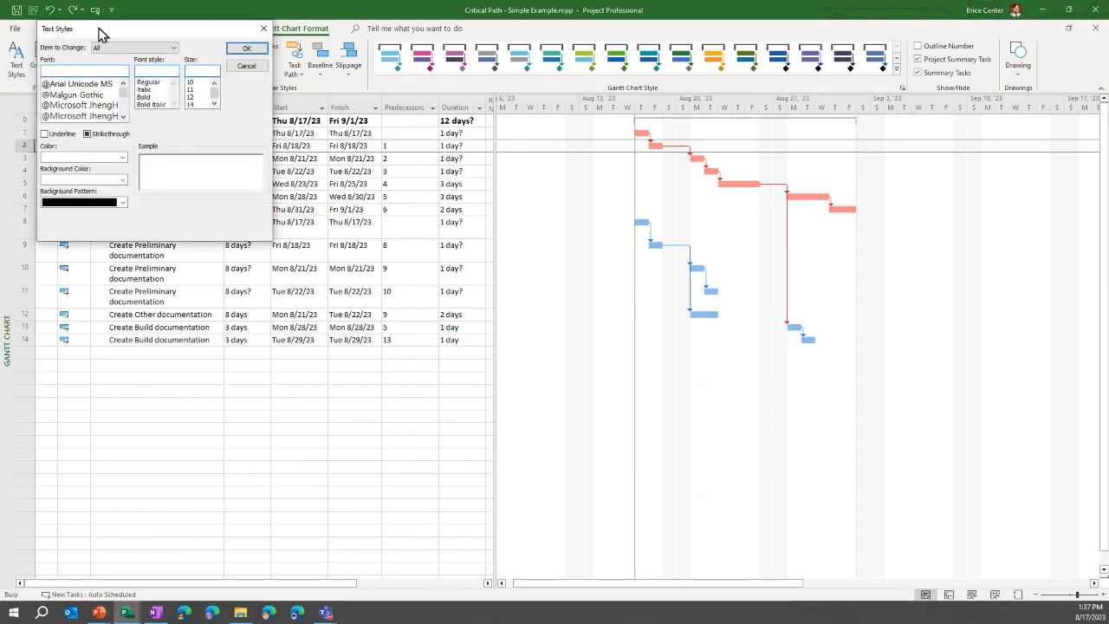
left_click_drag(98, 32, 121, 91)
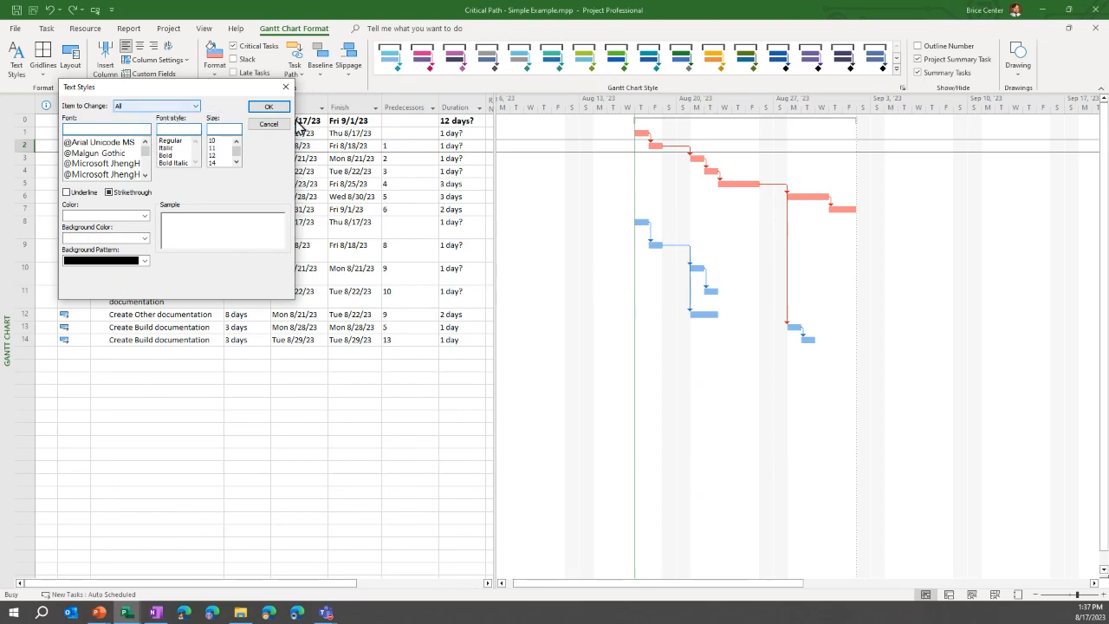
left_click_drag(110, 97, 212, 114)
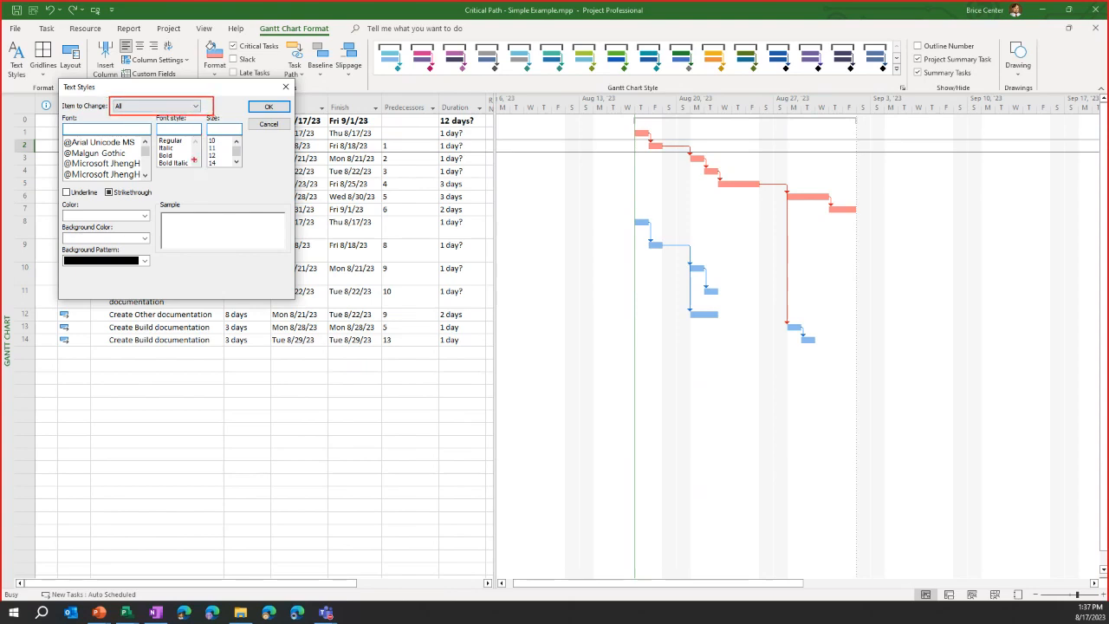
key("Escape")
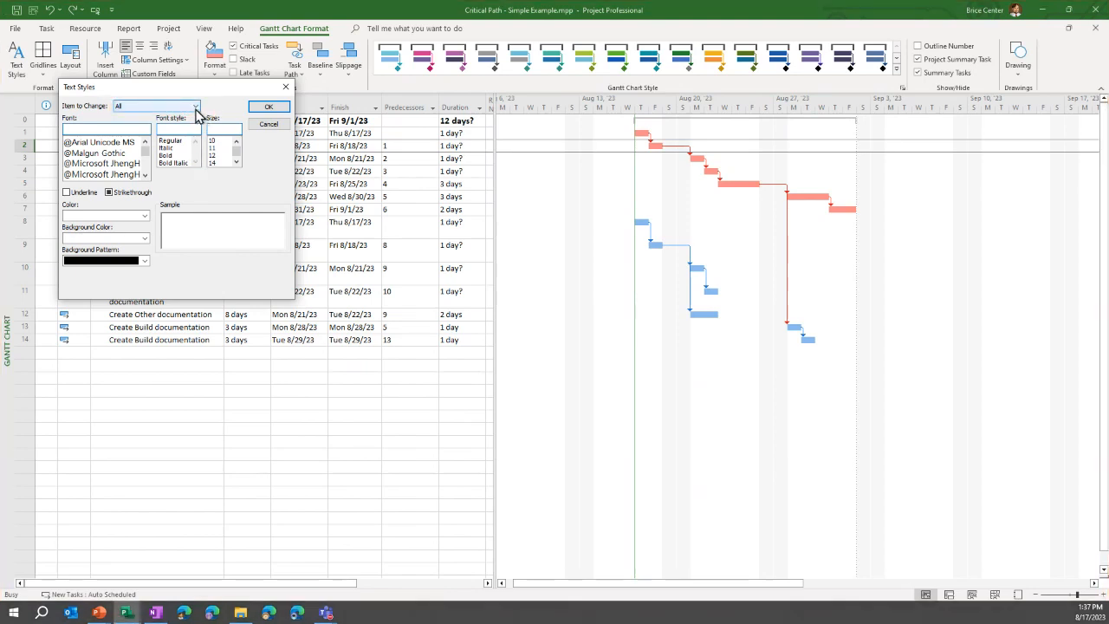
left_click(195, 106)
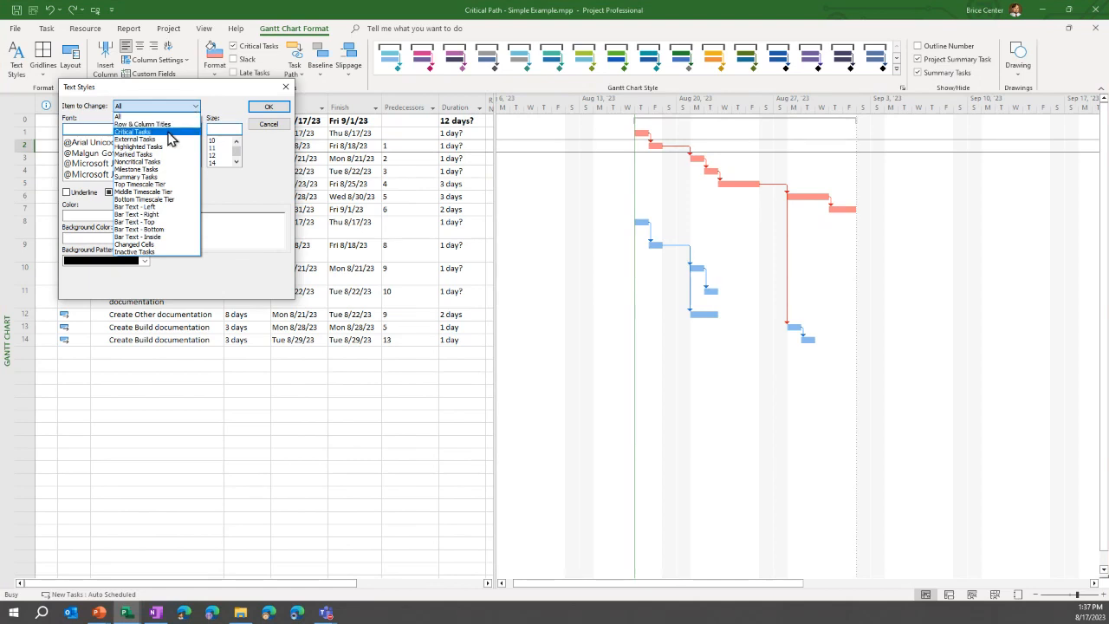
left_click(170, 137)
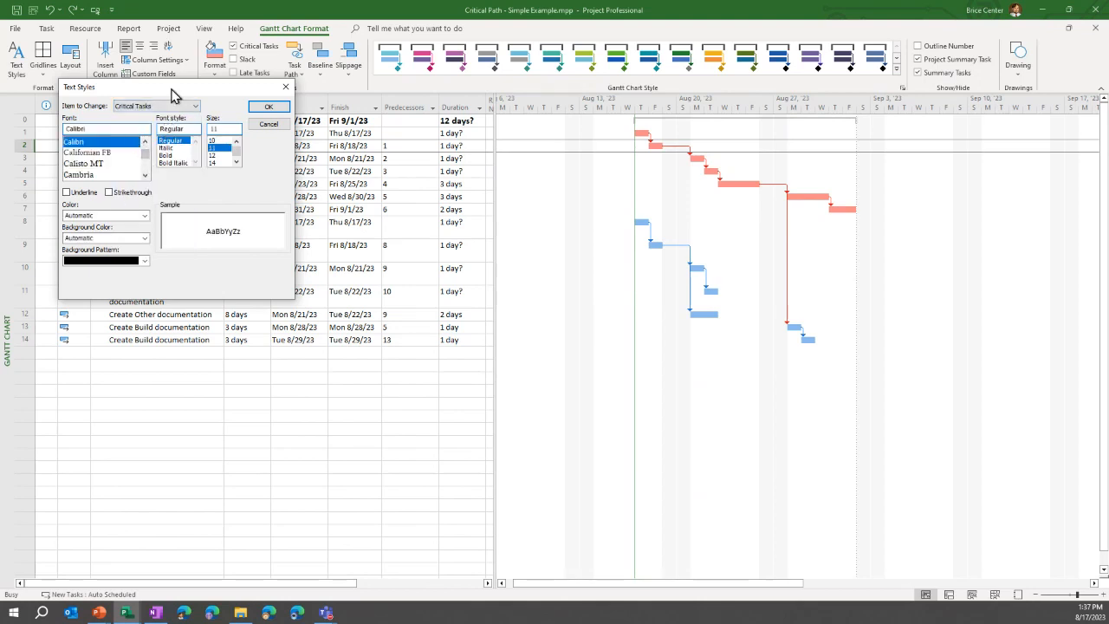
left_click(144, 216)
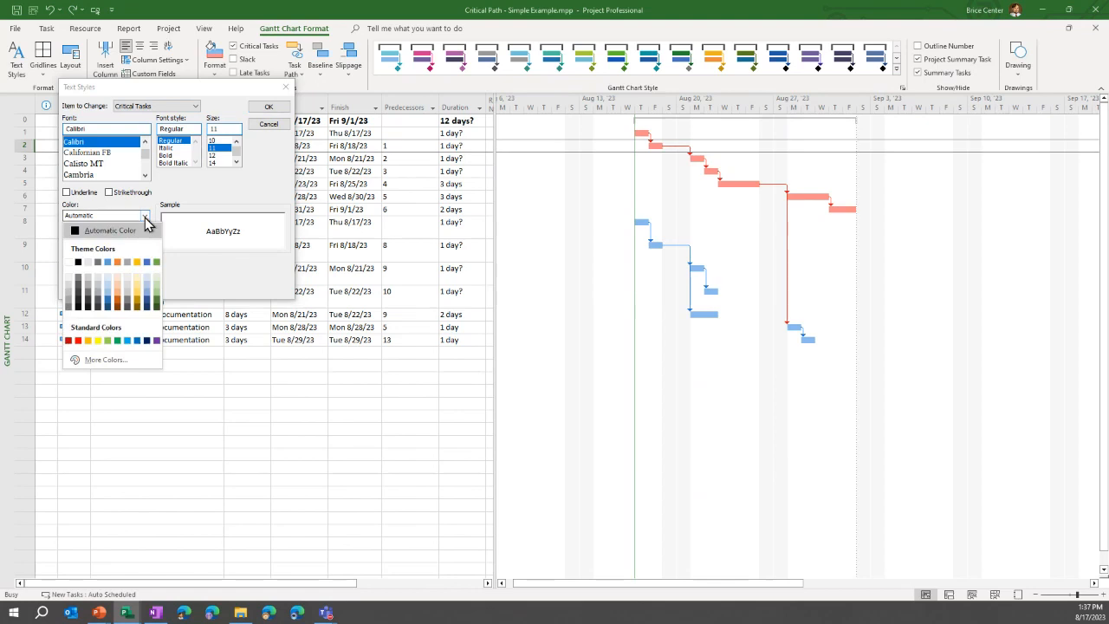
left_click(78, 341)
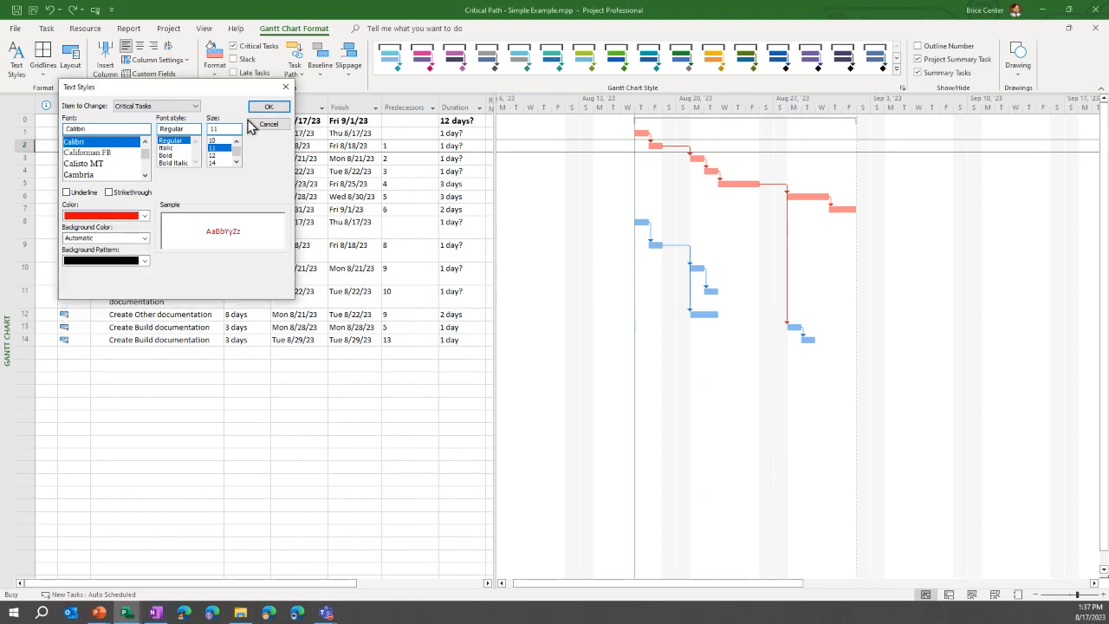
left_click(269, 109)
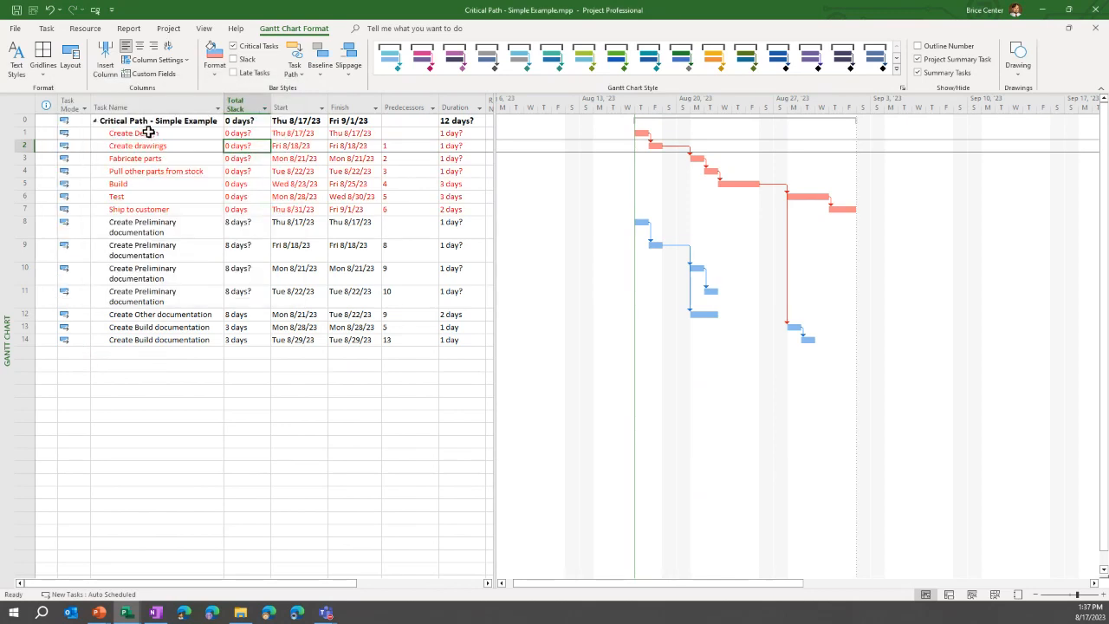
Examine the text formatting of critical tasks 1 through 7 against the noncritical Create Preliminary documentation tasks
left_click_drag(149, 135, 456, 209)
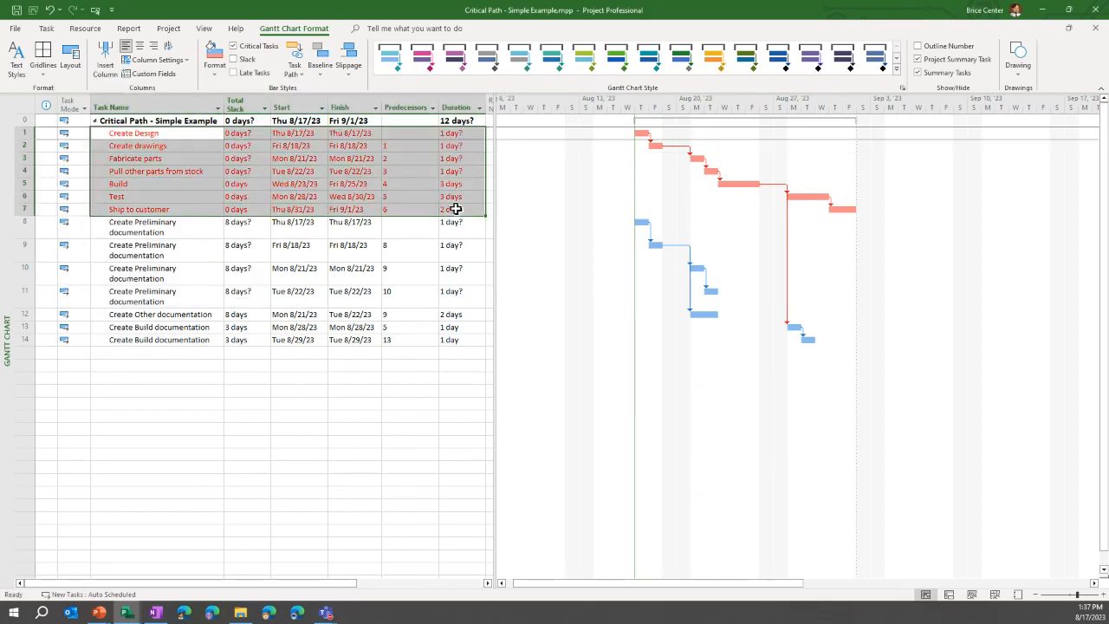
left_click(149, 252)
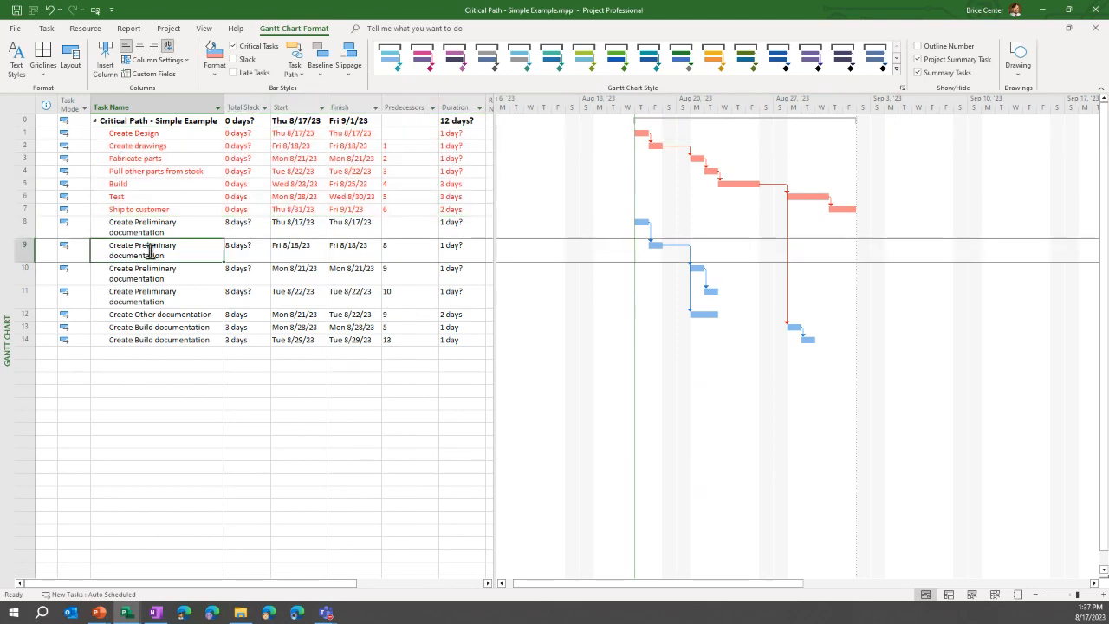
left_click(144, 147)
Set task 8's duration to 2 weeks again to test the critical-task text formatting
left_click(150, 230)
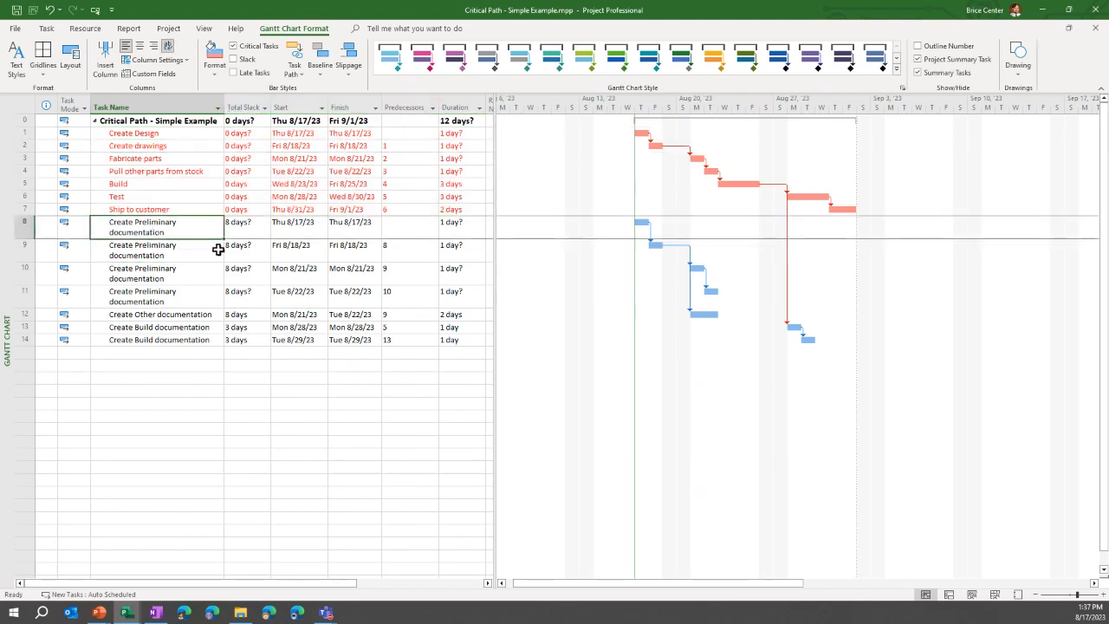
left_click(458, 230)
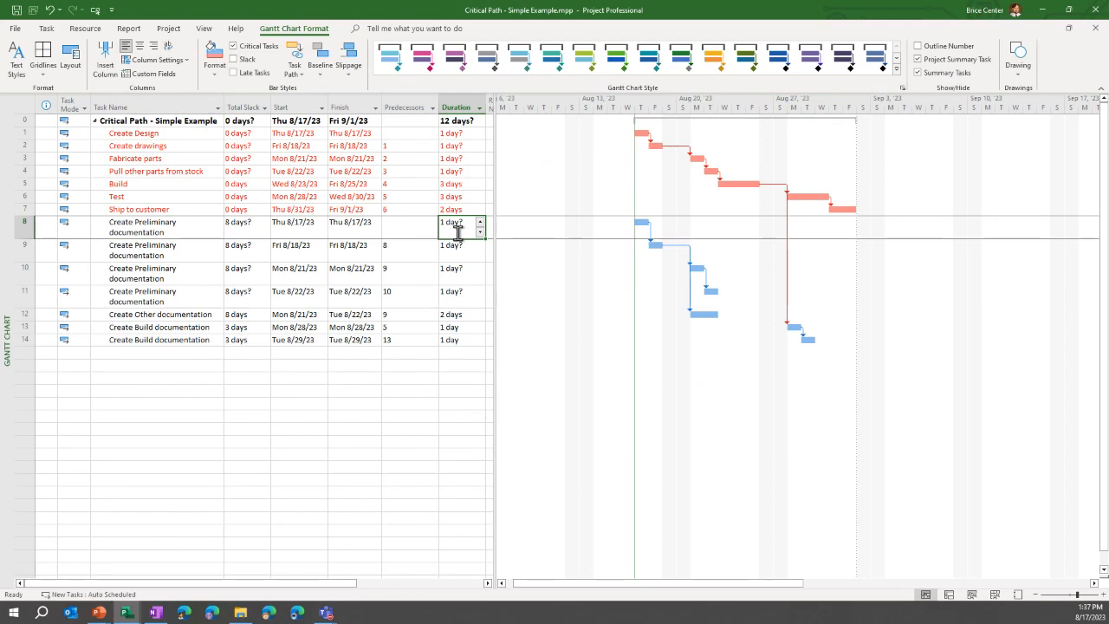
type("2w")
key("Return")
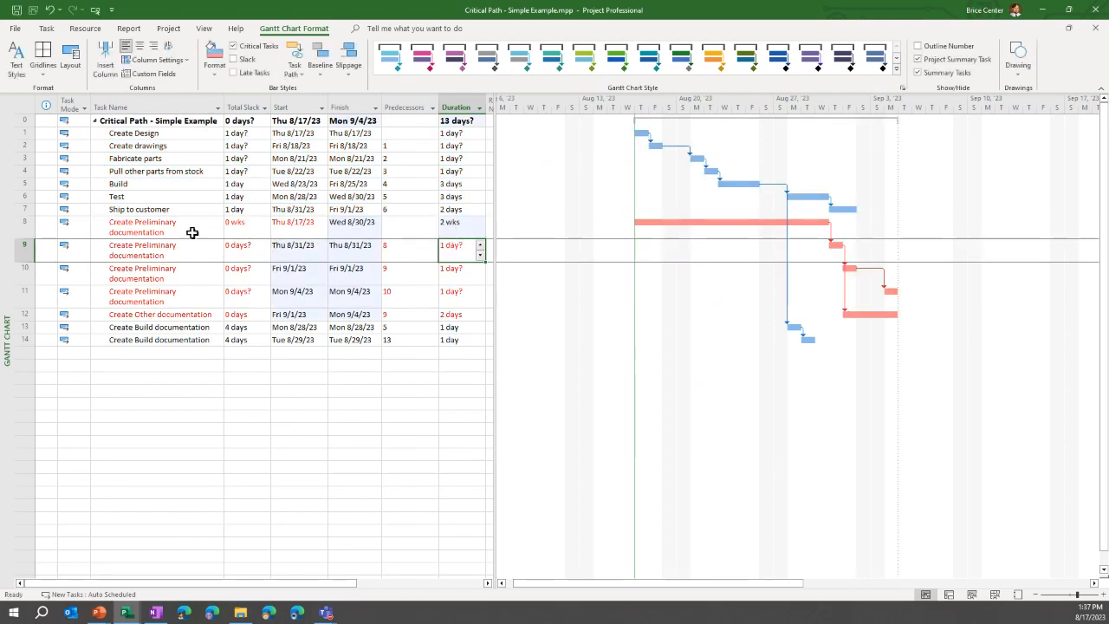
Highlight the names of tasks 8 through 12 and undo the latest duration change
left_click_drag(192, 231, 179, 312)
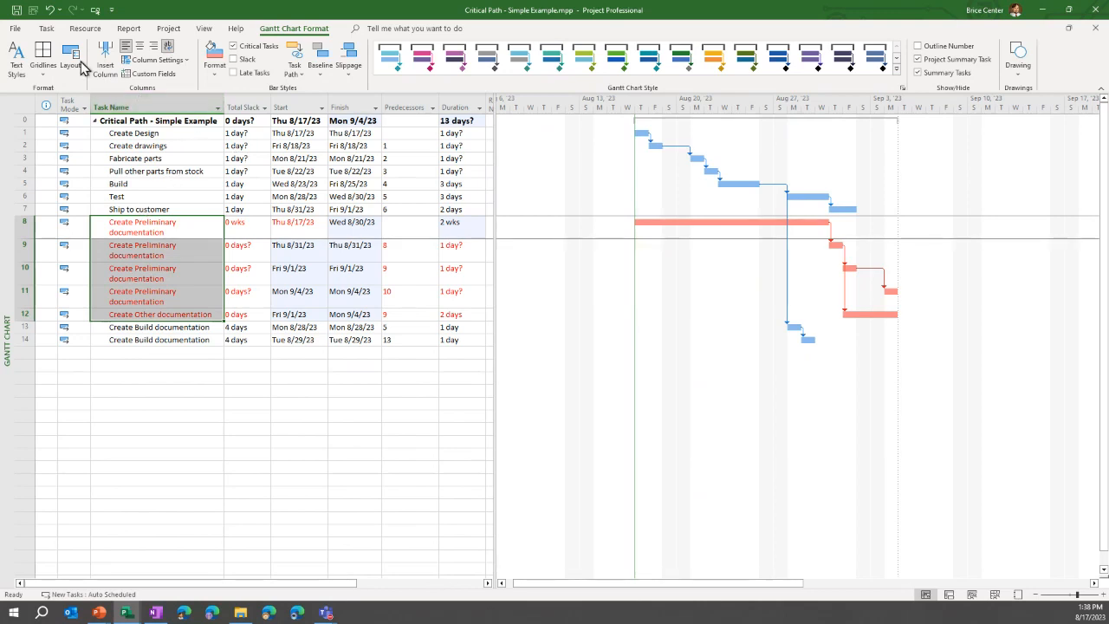
left_click(49, 9)
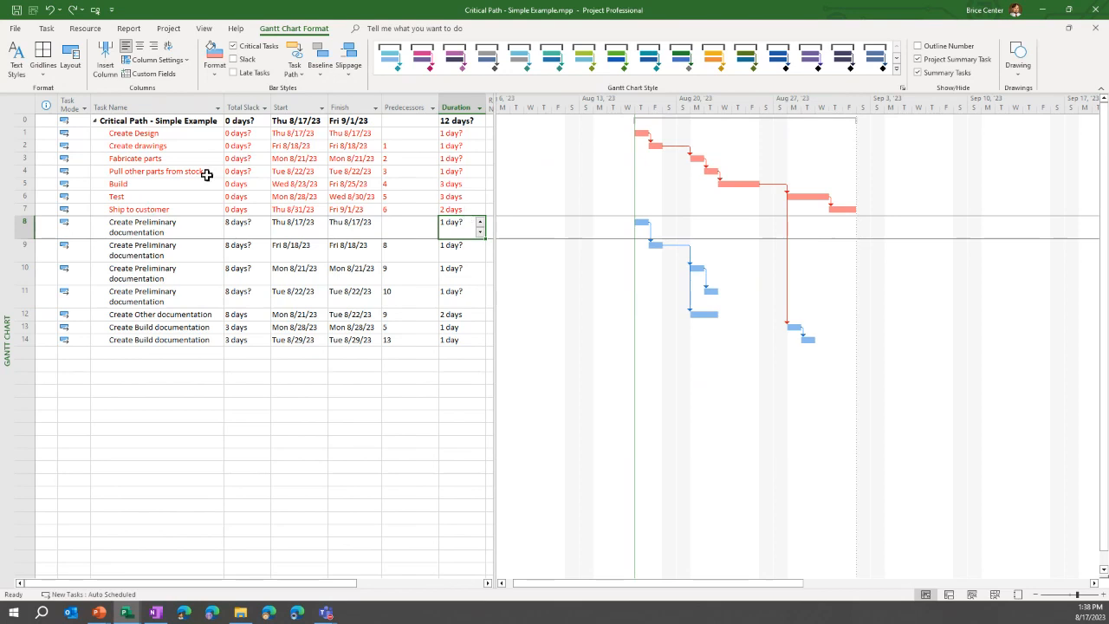
Compare the Total Slack values of tasks 1 through 7 with those of tasks 8 through 14
left_click(241, 105)
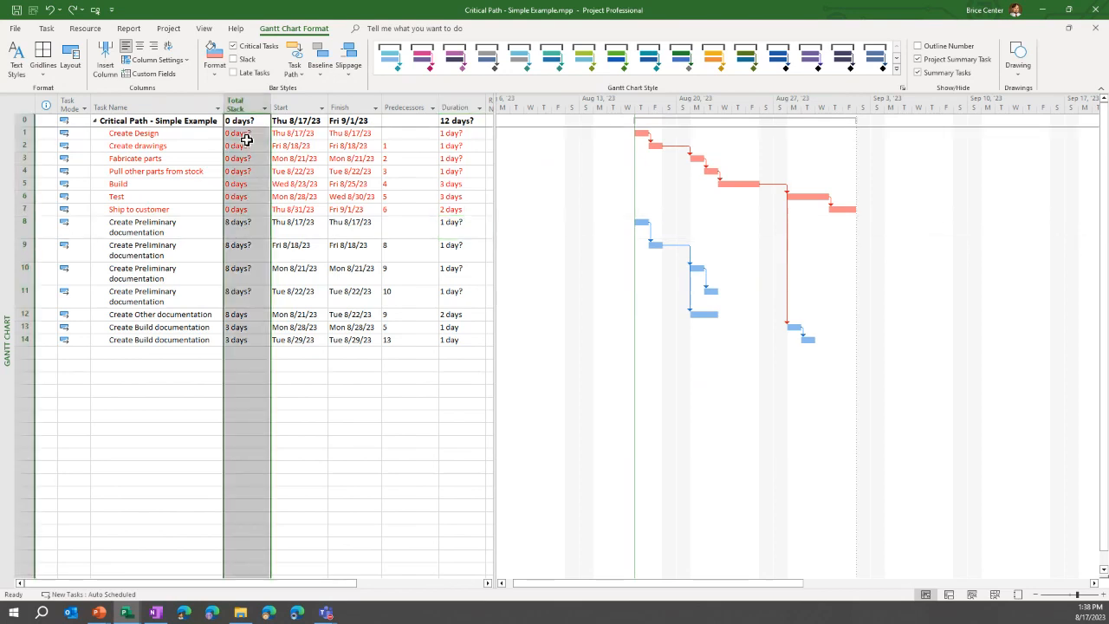
left_click(198, 404)
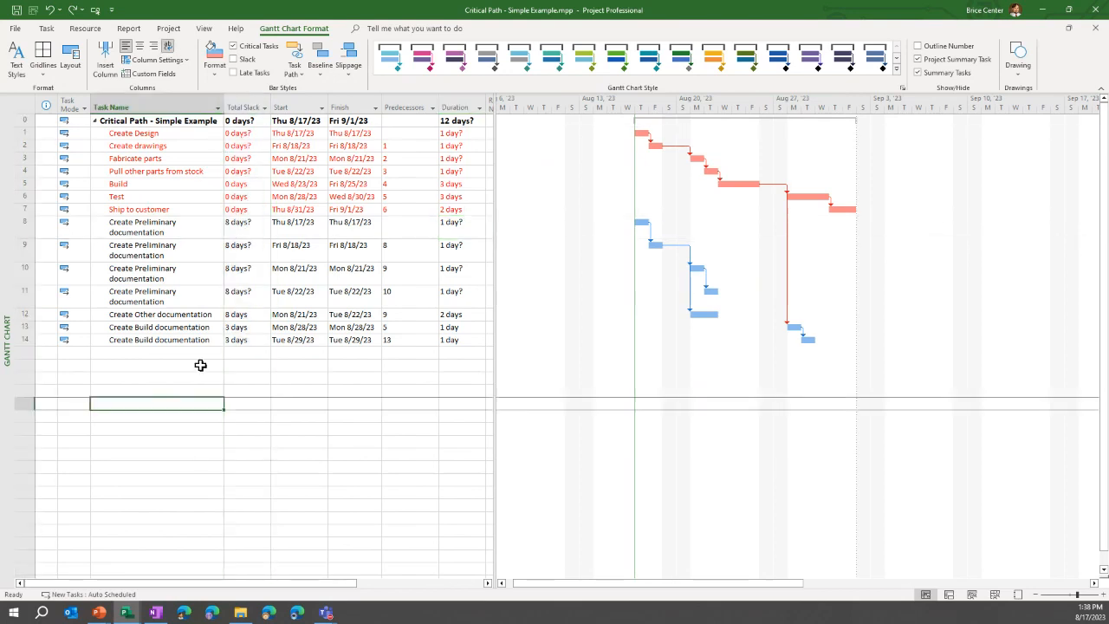
left_click_drag(238, 134, 239, 211)
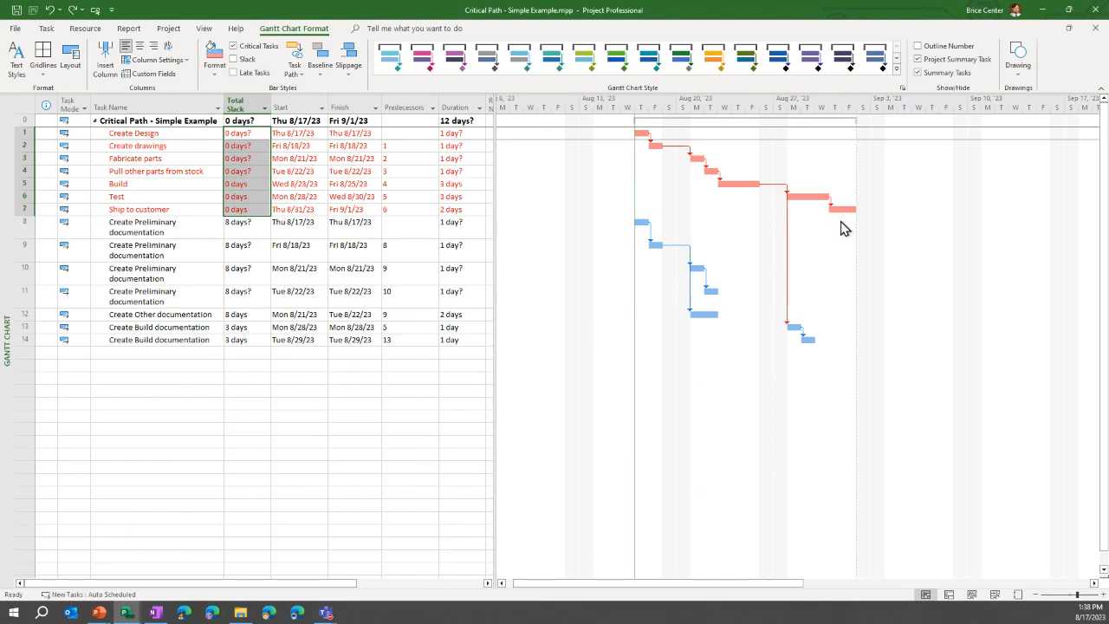
left_click_drag(235, 227, 244, 337)
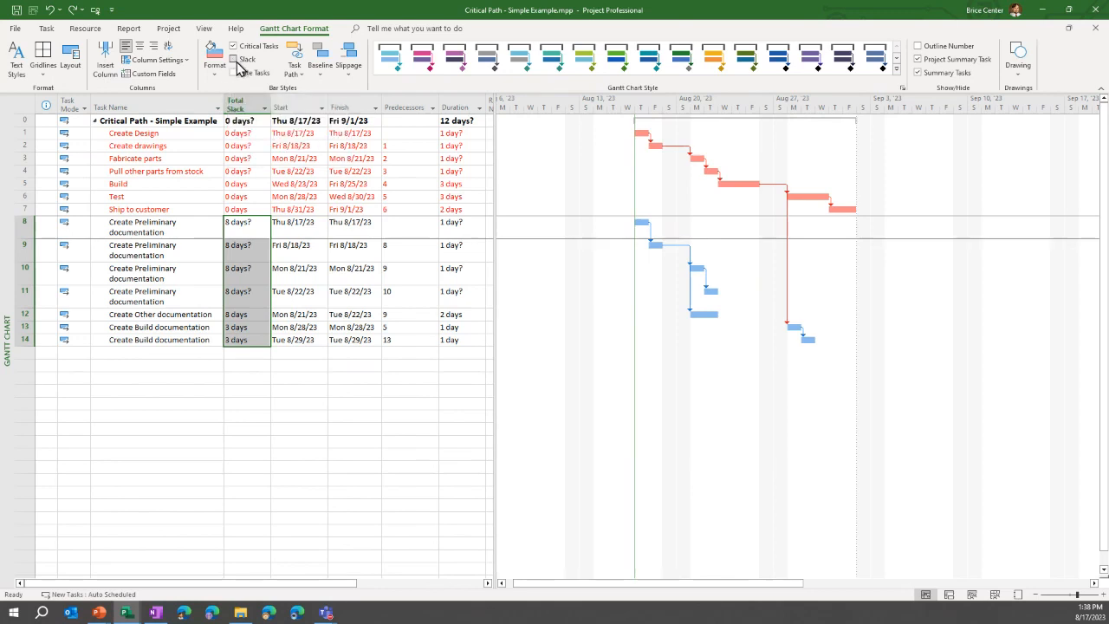
Turn on the display of slack lines for the Gantt chart bars
key("ctrl+2")
left_click_drag(223, 48, 270, 71)
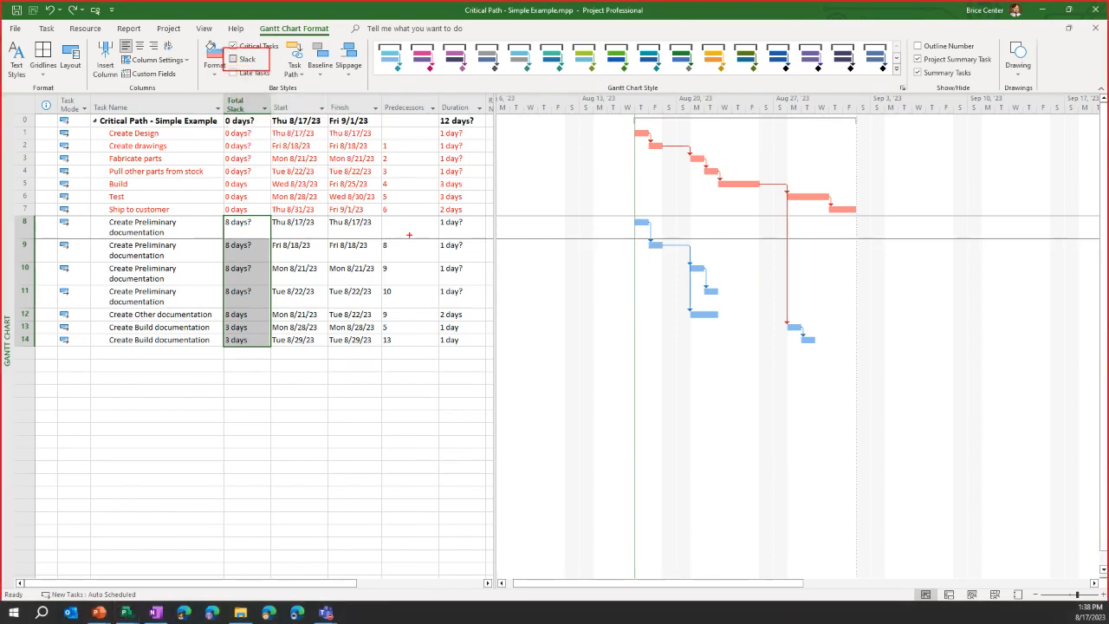
key("Escape")
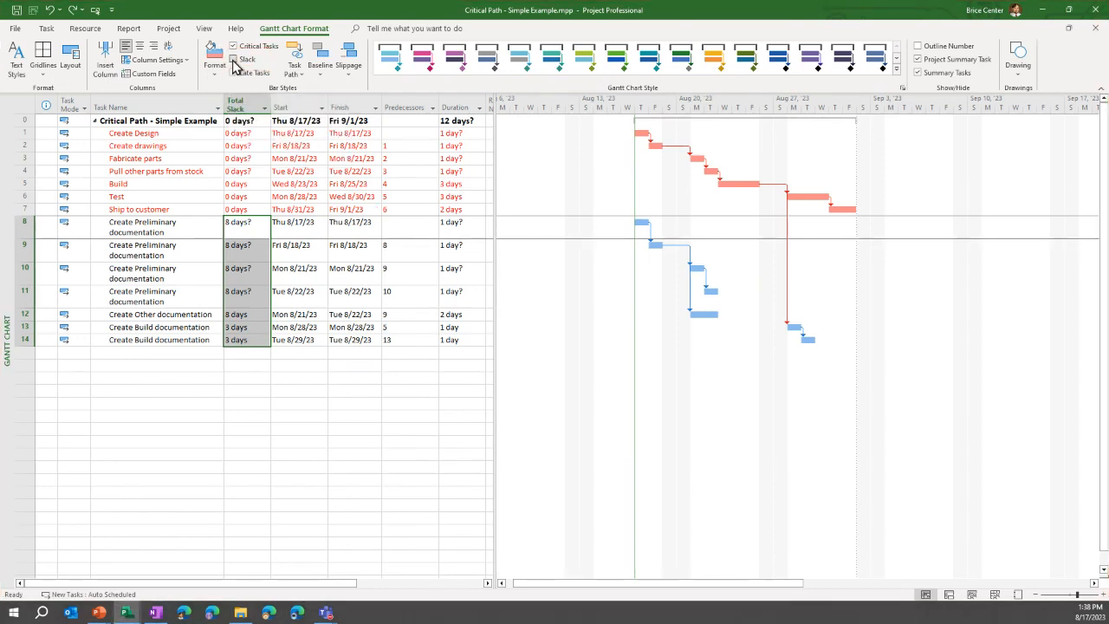
left_click(232, 58)
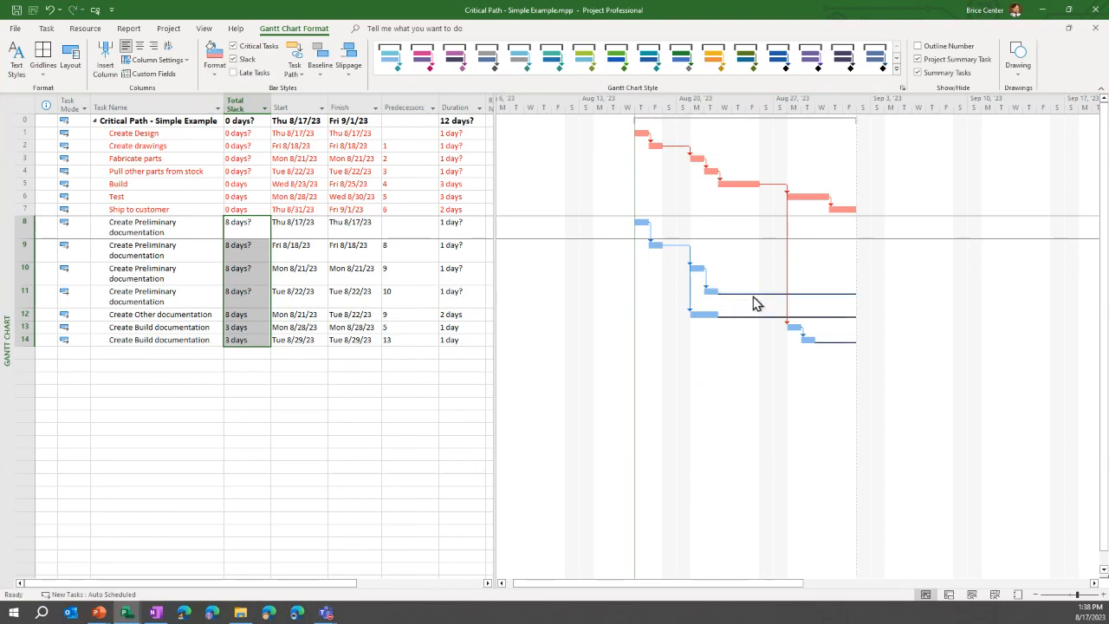
Examine the slack lines of tasks 11, 12 and 14 and compare them with the Total Slack values of tasks 8 and 13
key("ctrl+2")
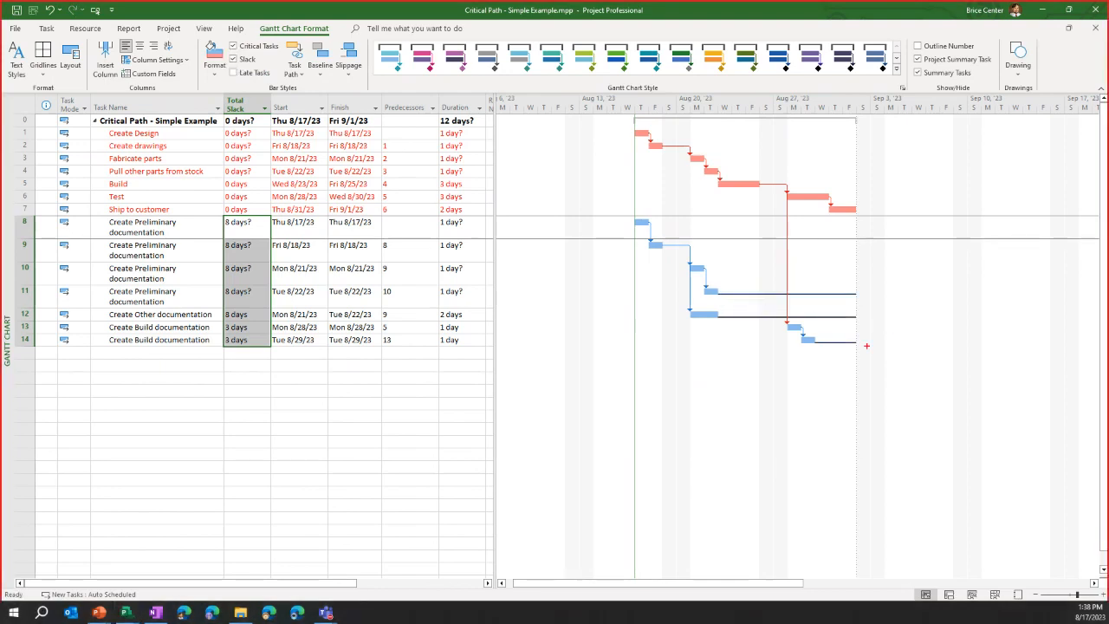
mouse_move(866, 336)
left_mouse_down()
mouse_move(813, 349)
mouse_move(742, 306)
mouse_move(716, 308)
left_mouse_up()
left_click_drag(860, 302, 717, 279)
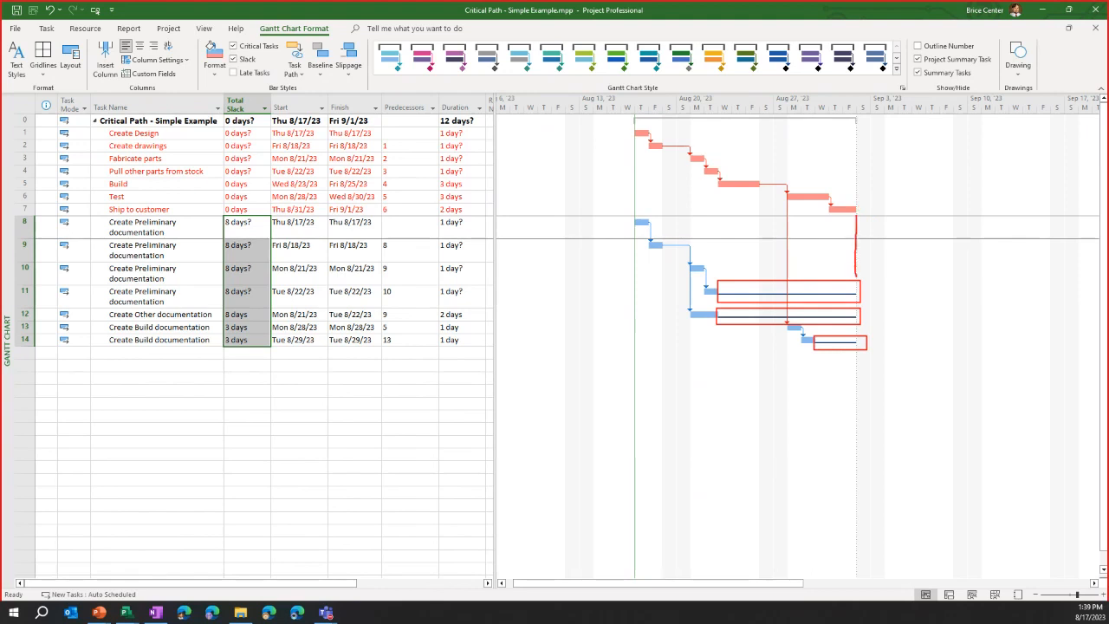
key("Escape")
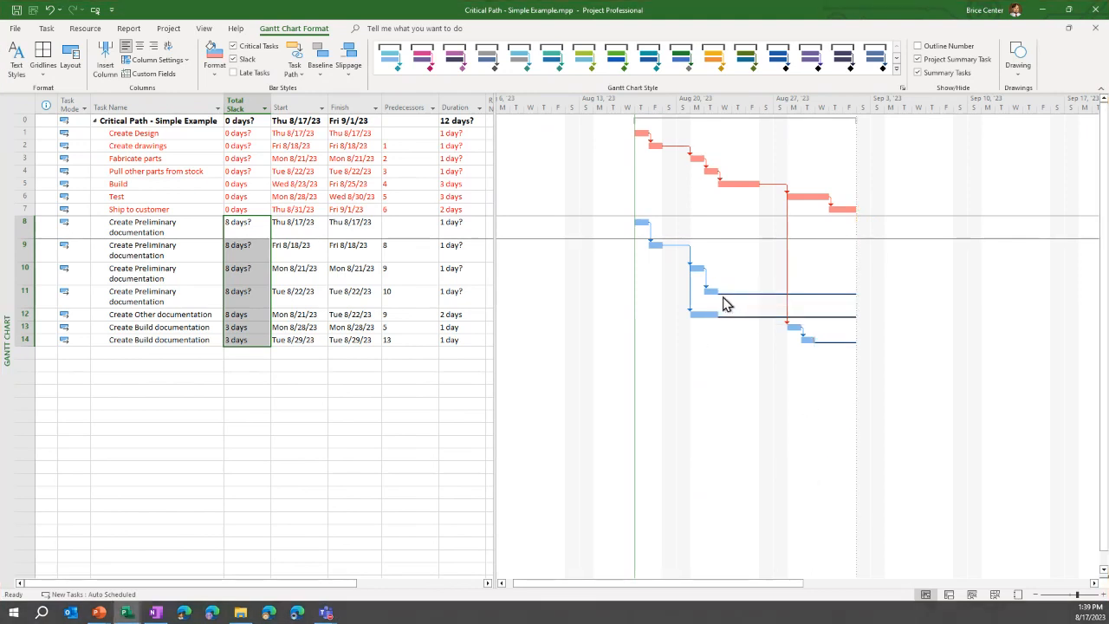
left_click(236, 229)
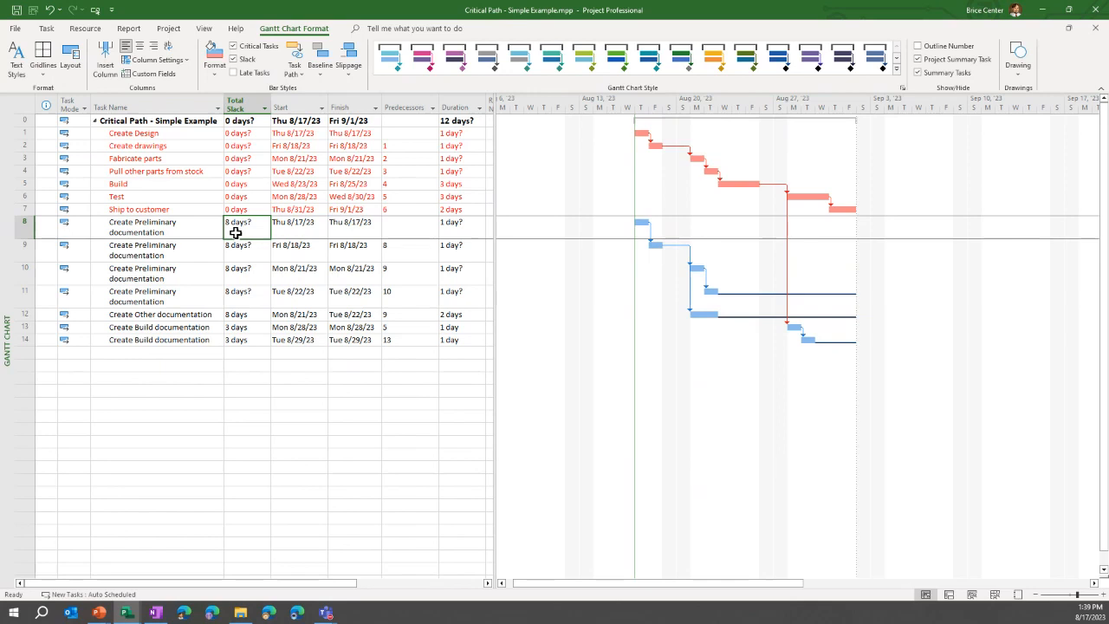
left_click(237, 328)
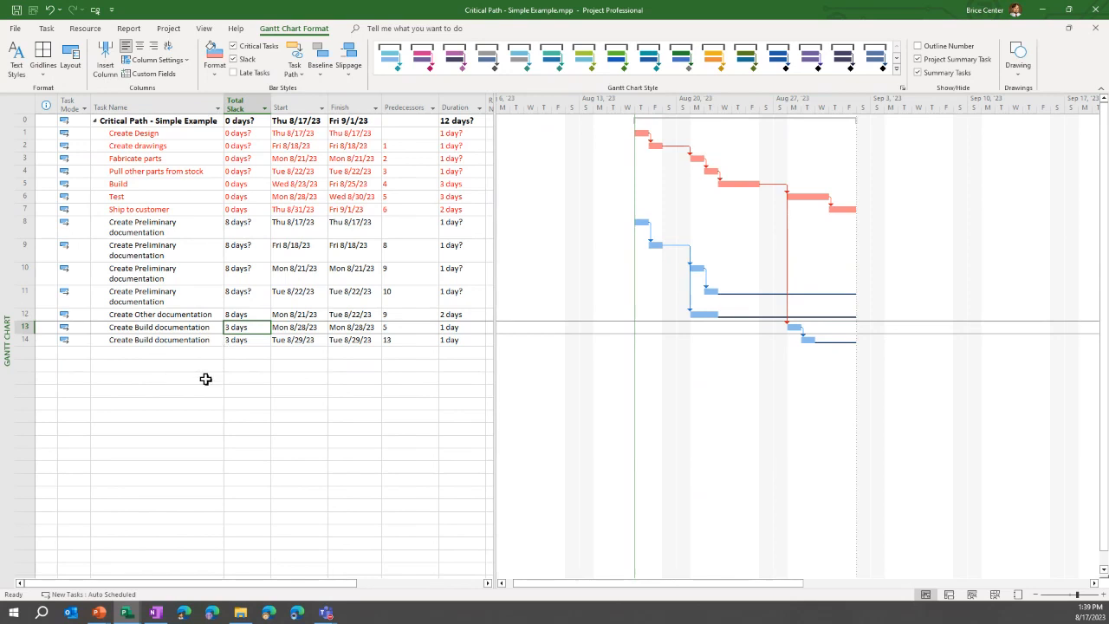
Set the duration of task 13, Create Build documentation, to 4 days to test its effect on the critical path
left_click(461, 327)
type("4 days")
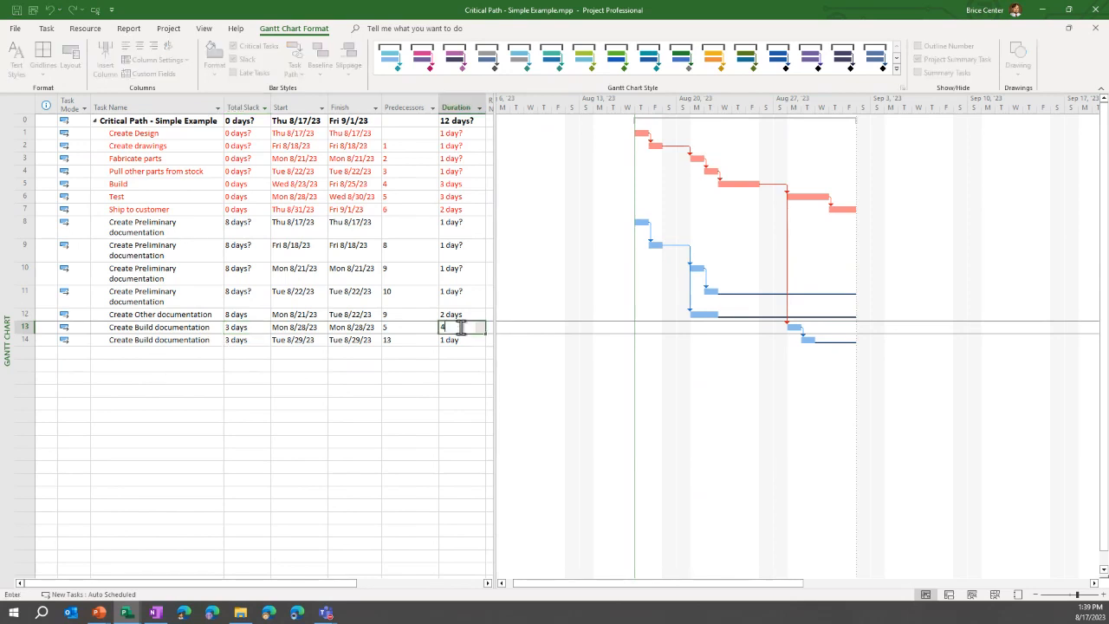
key("Return")
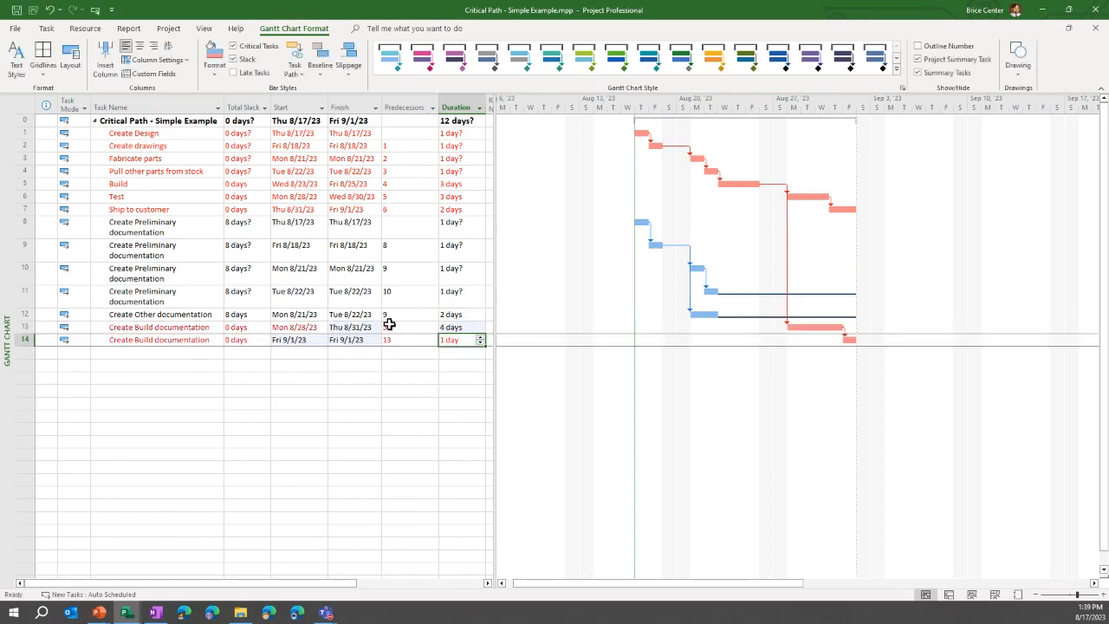
Set task 13's duration to 5 days
left_click(456, 327)
type("5")
key("Return")
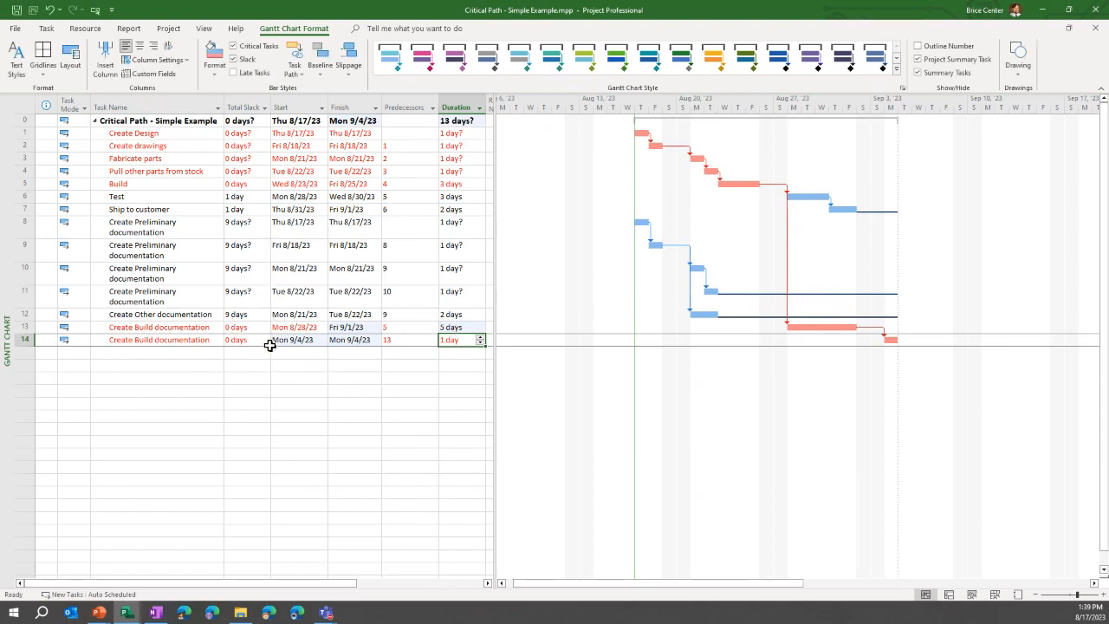
Compare the Total Slack values of tasks 1 through 5 with those of tasks 6 and 11
scroll(265, 344, "down", 3)
scroll(260, 329, "up", 3)
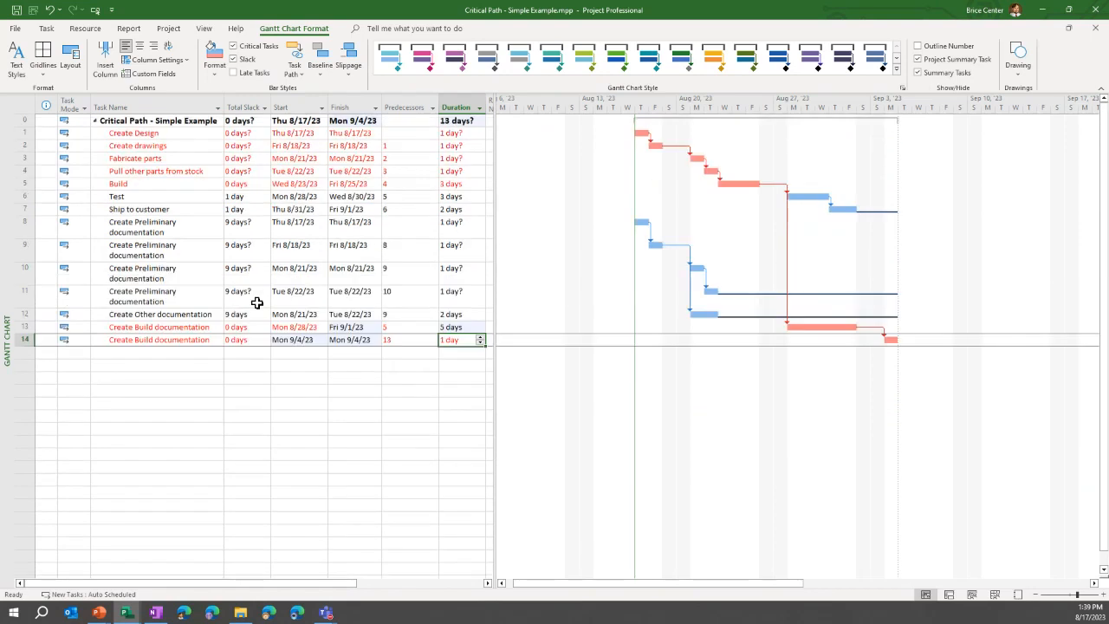
left_click(166, 28)
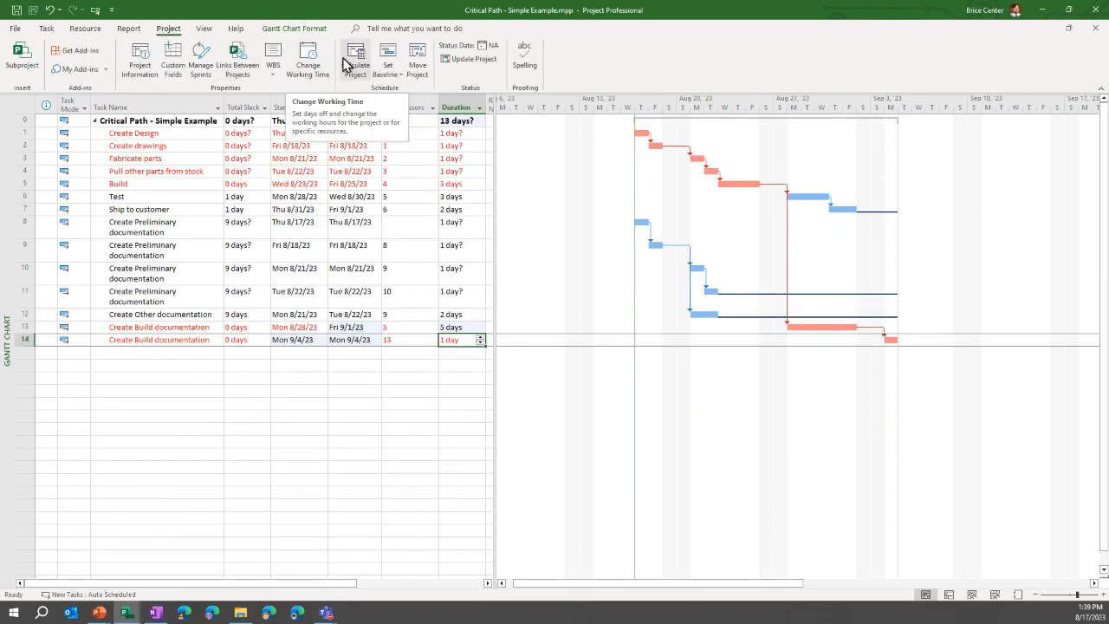
left_click(289, 184)
left_click(294, 29)
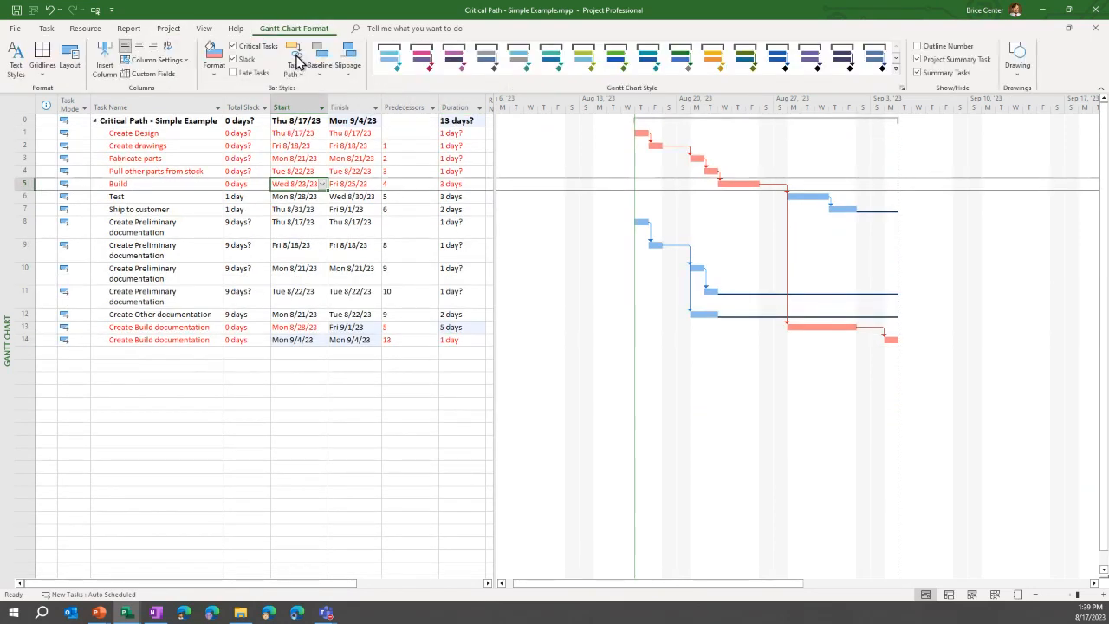
left_click(245, 304)
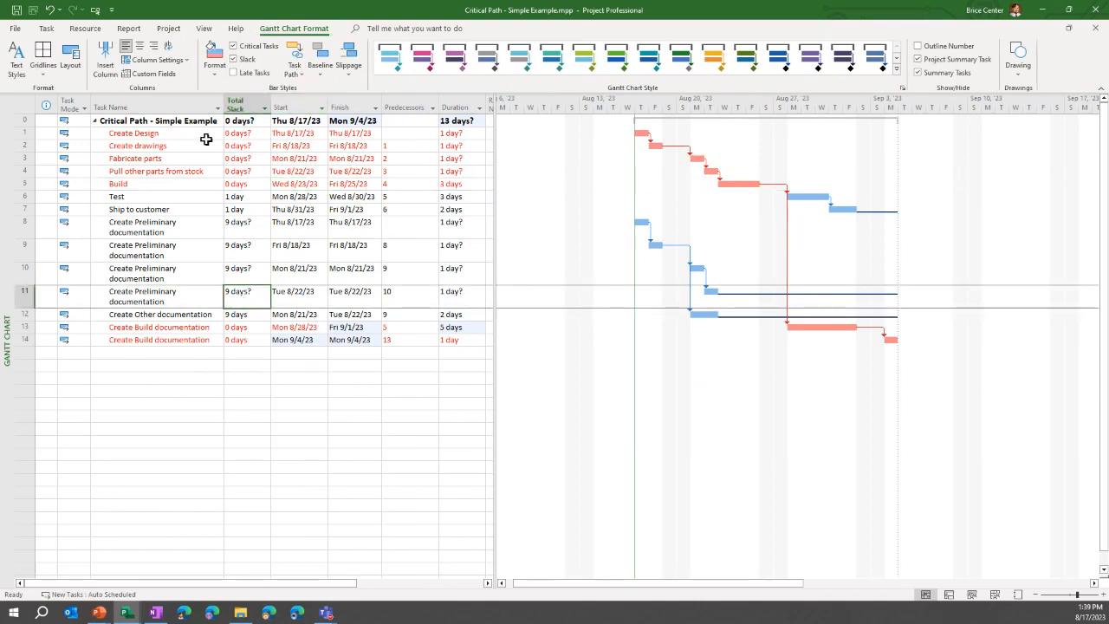
left_click_drag(232, 133, 243, 182)
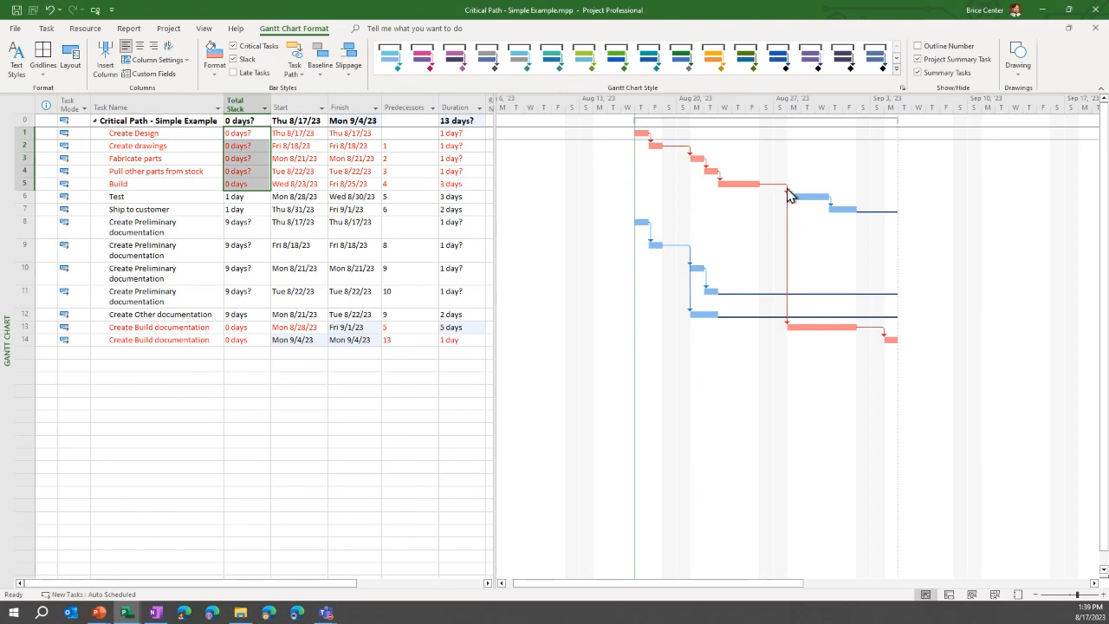
left_click(239, 195)
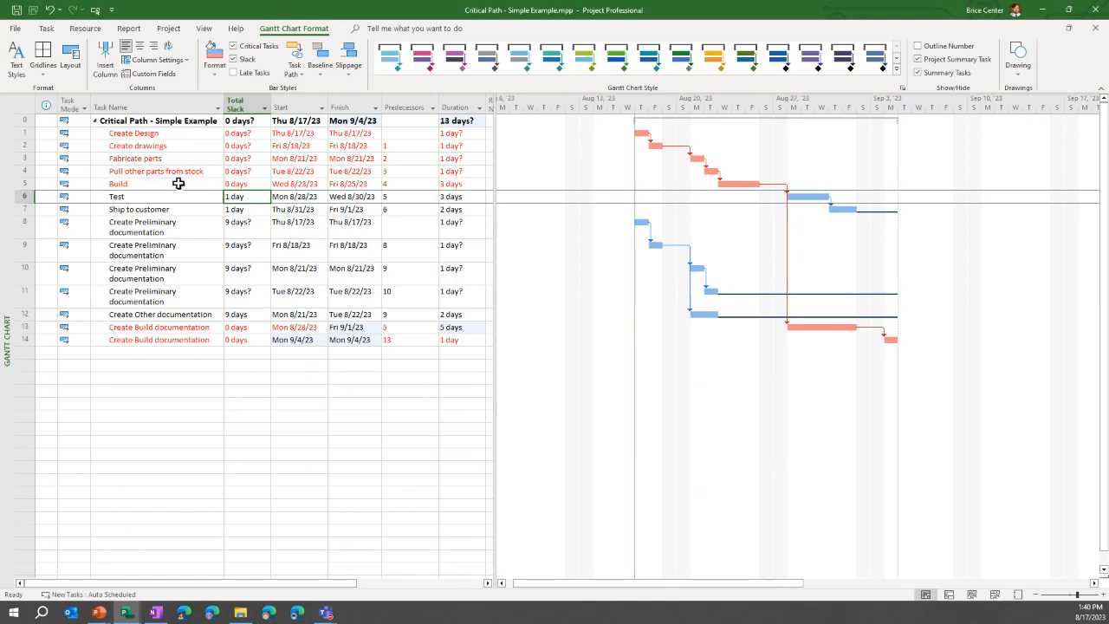
left_click(136, 159)
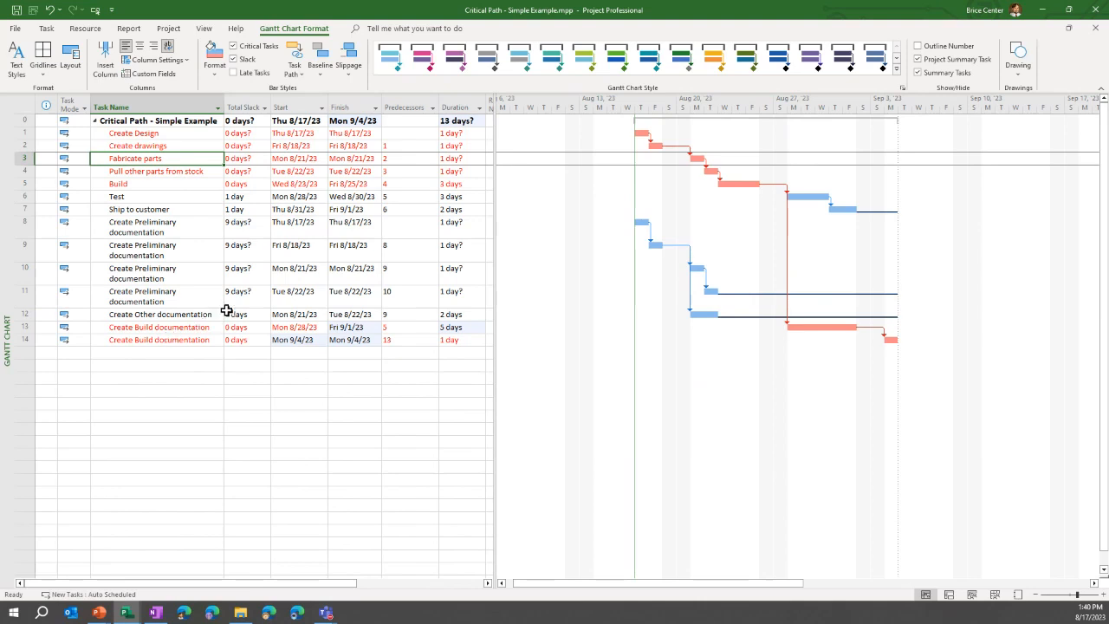
Switch to the PowerPoint slide show and advance to the slide How to Visualize Multiple Critical Paths
left_click(108, 617)
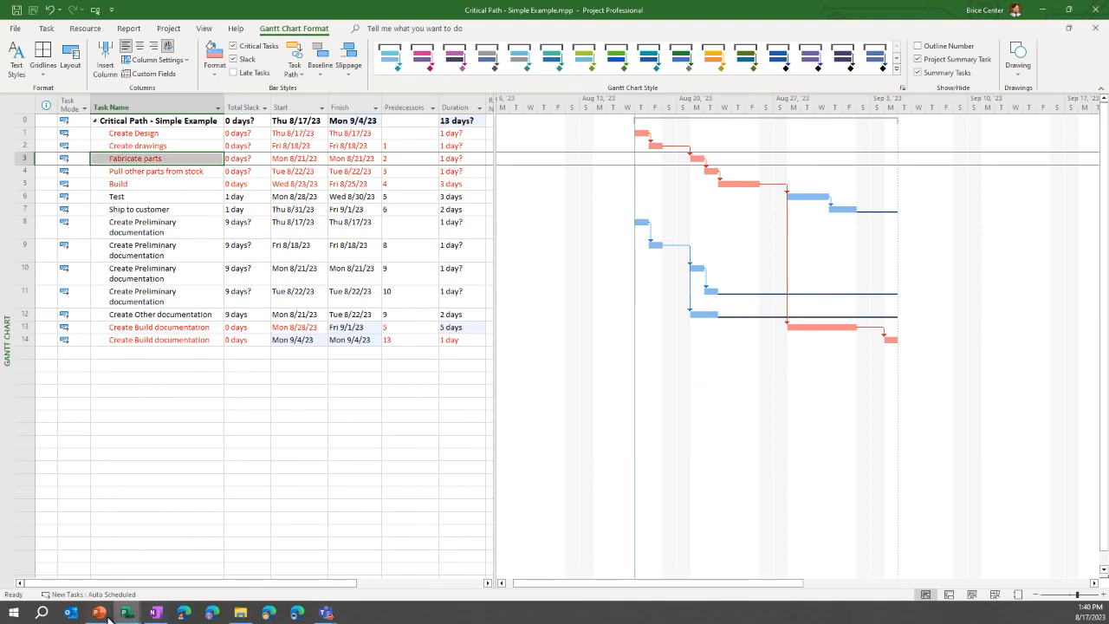
left_click(163, 567)
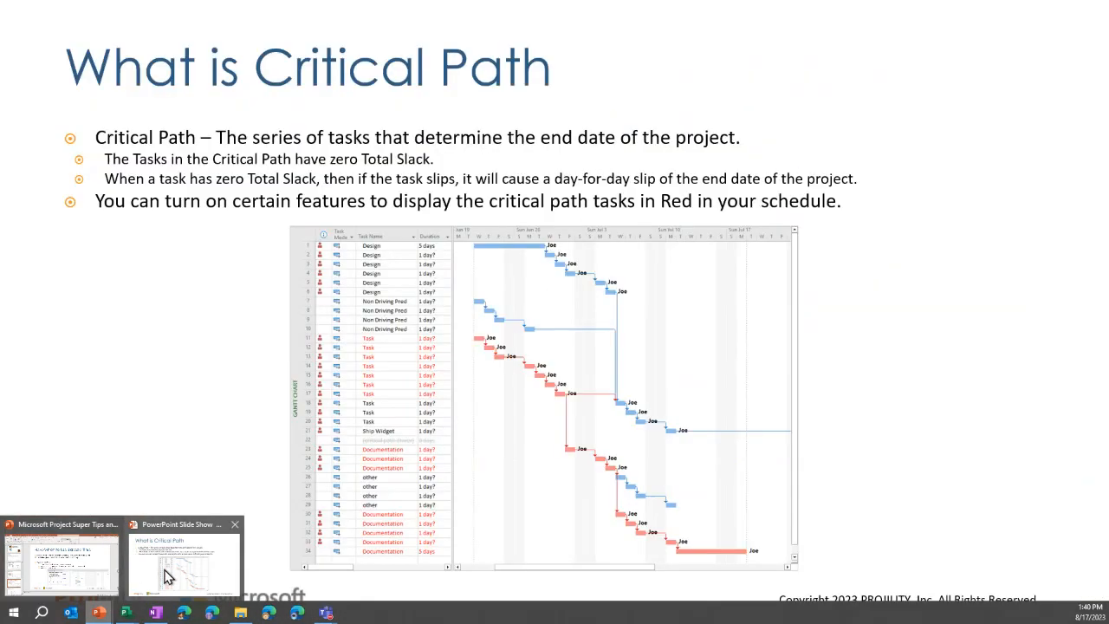
left_click(166, 574)
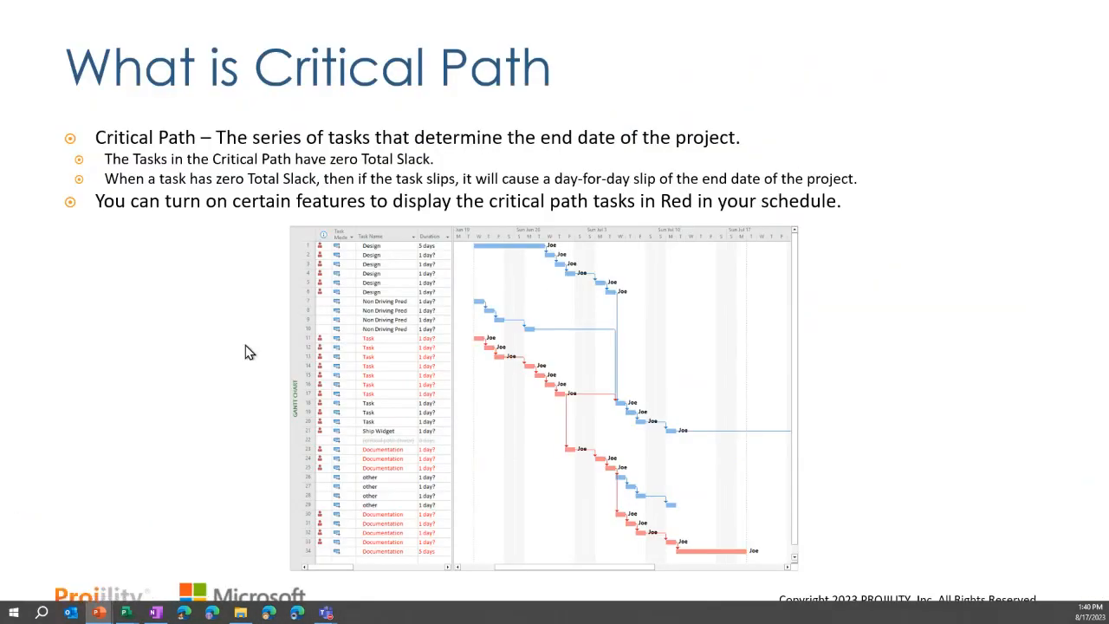
left_click(210, 346)
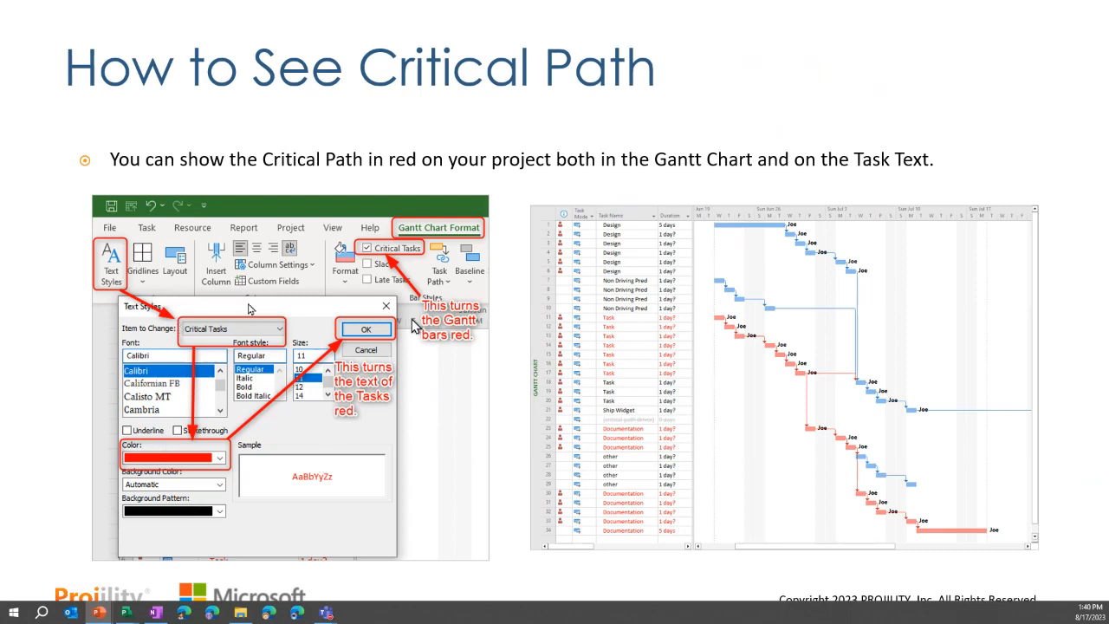
left_click(567, 423)
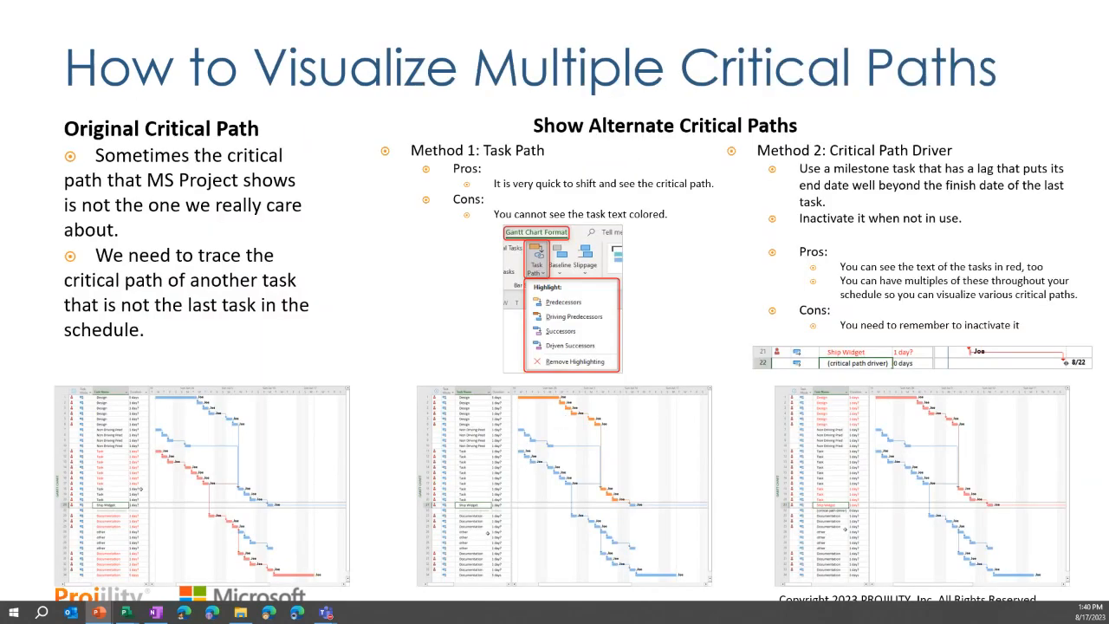
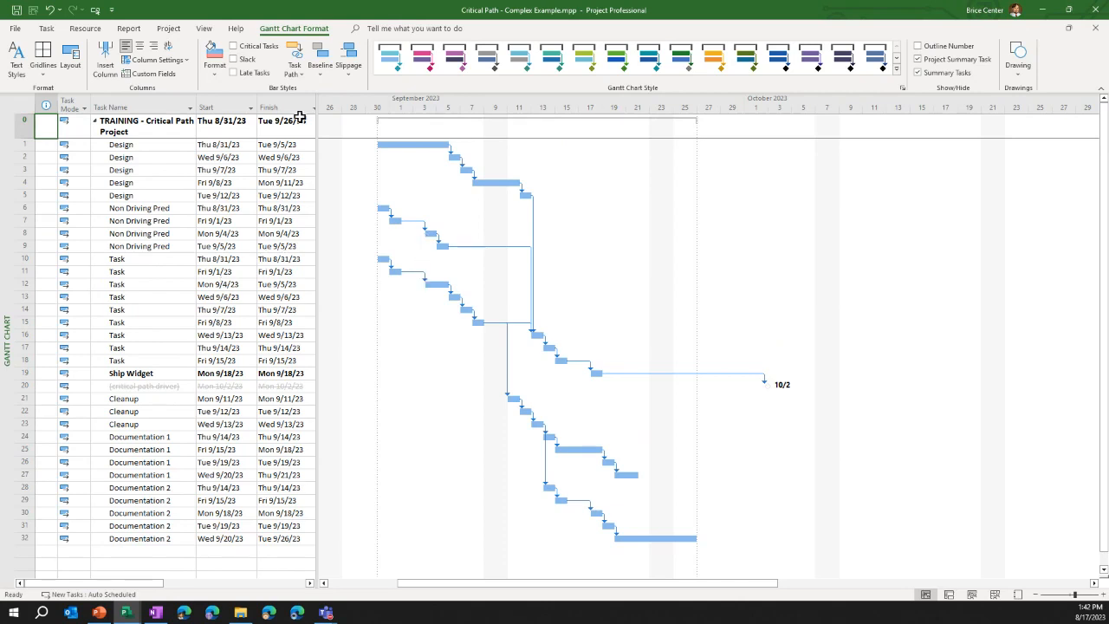
Turn on critical-task bars in the Critical Path - Complex Example project and set the Critical Tasks text style color to red
left_click(233, 47)
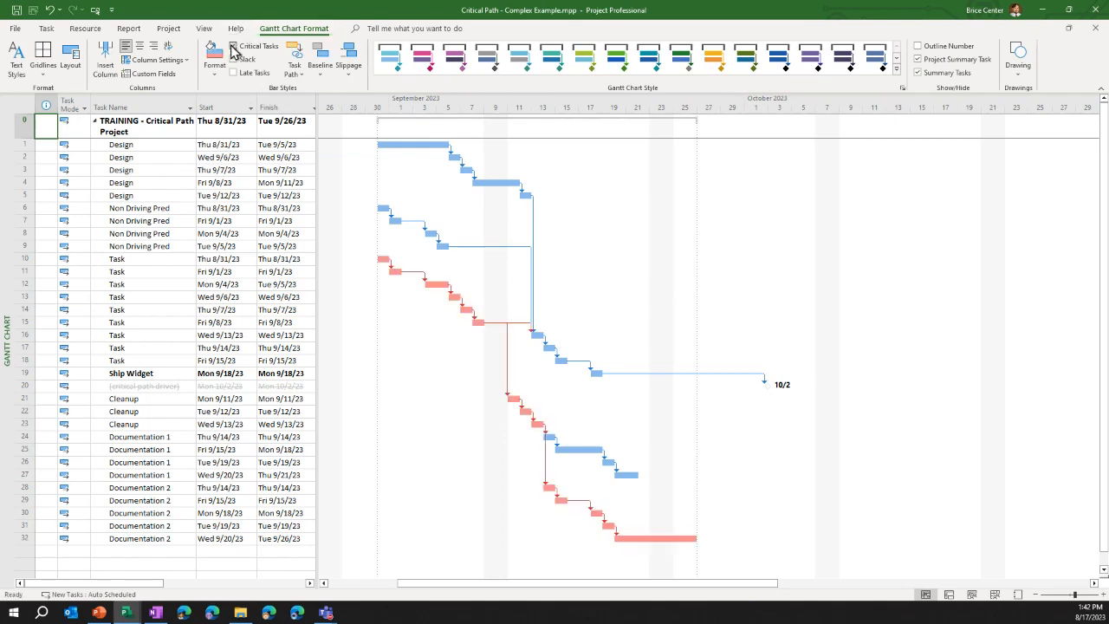
left_click(16, 55)
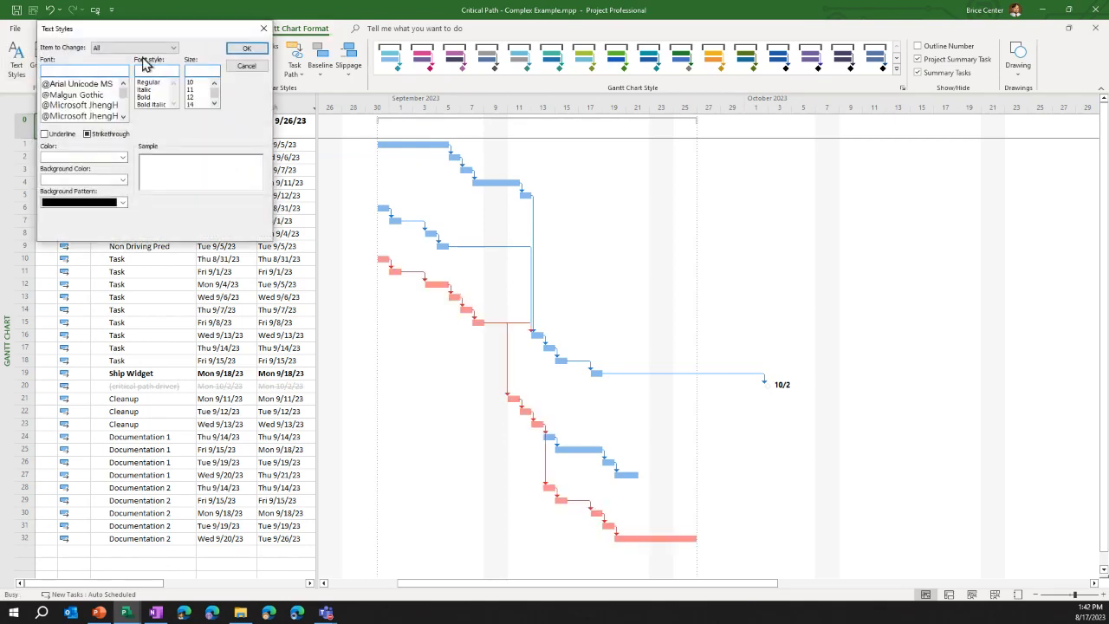
left_click(134, 47)
left_click(113, 77)
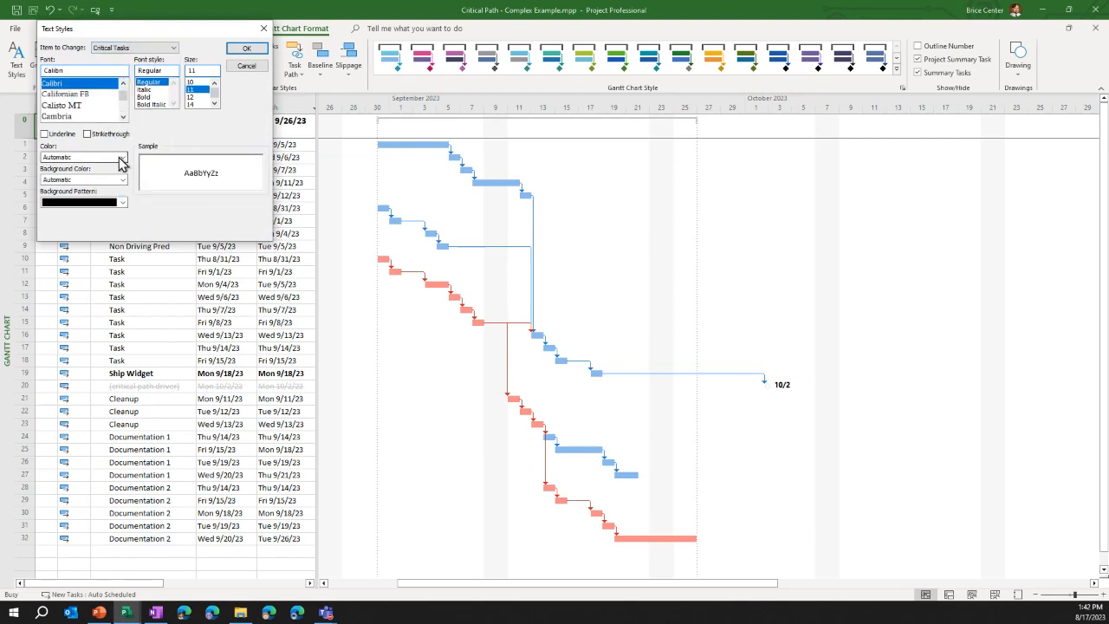
left_click(120, 159)
left_click(59, 286)
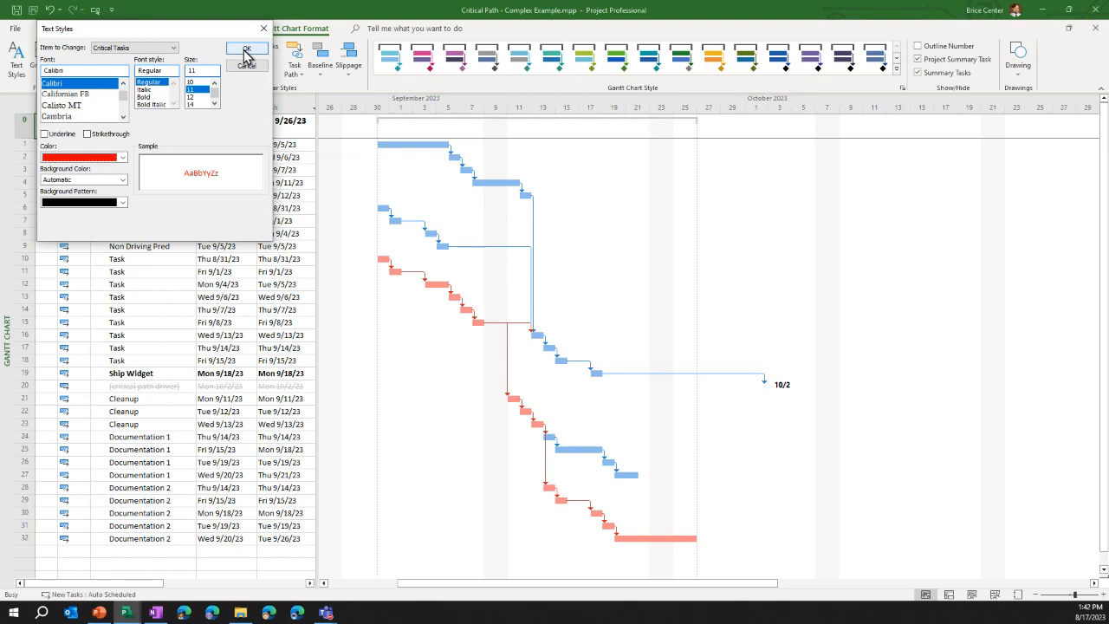
left_click(246, 51)
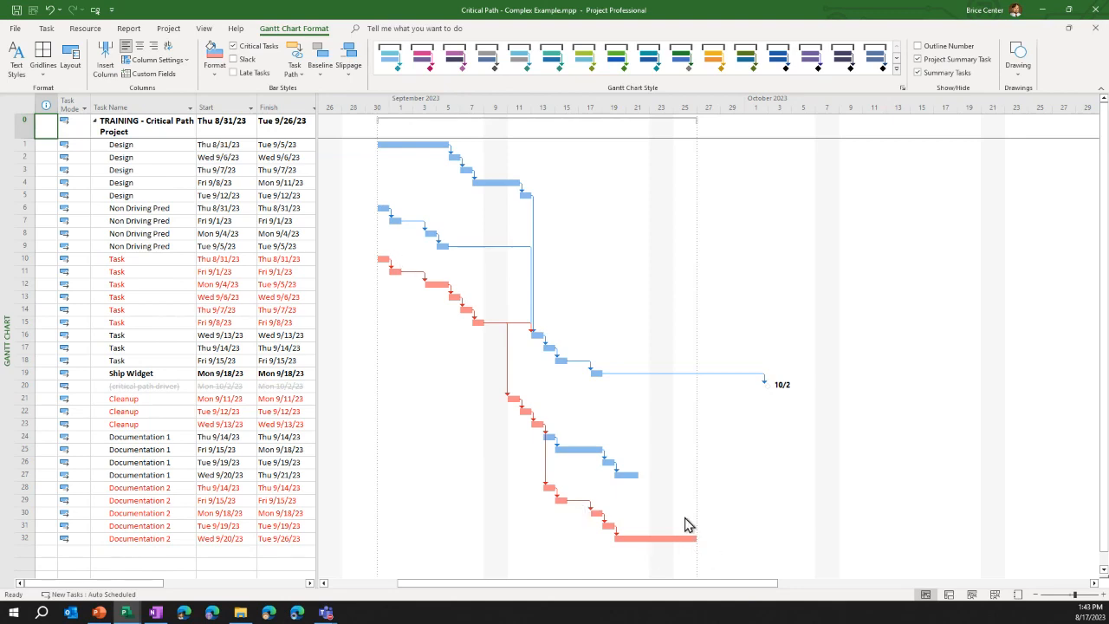
Give the name cell of task 19, Ship Widget, a yellow background
left_click(24, 373)
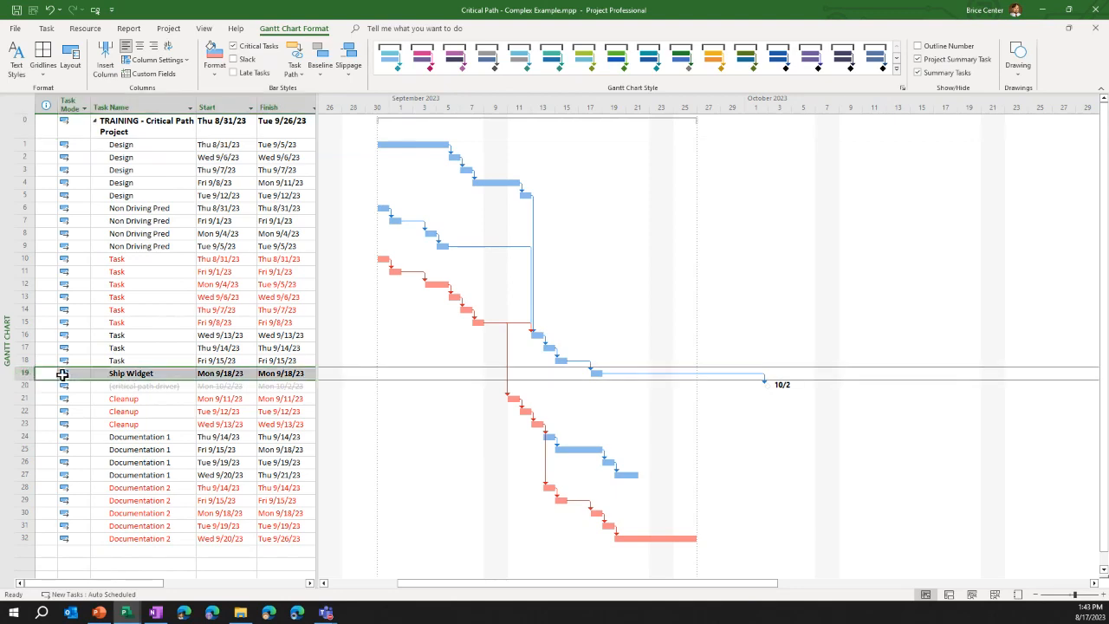
left_click(122, 374)
left_click(46, 28)
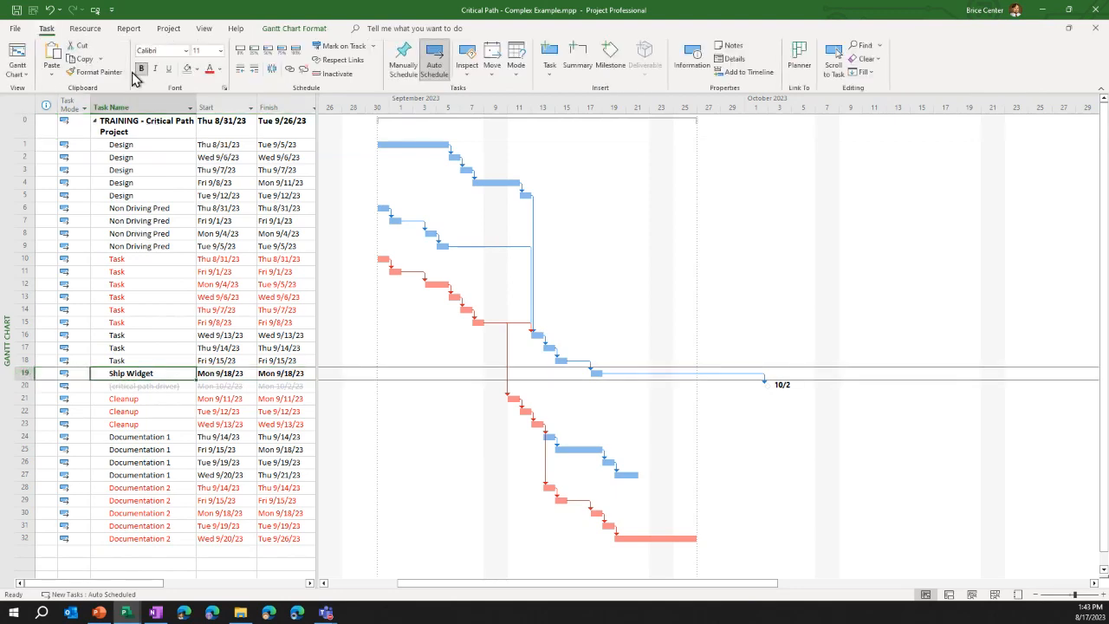
left_click(196, 68)
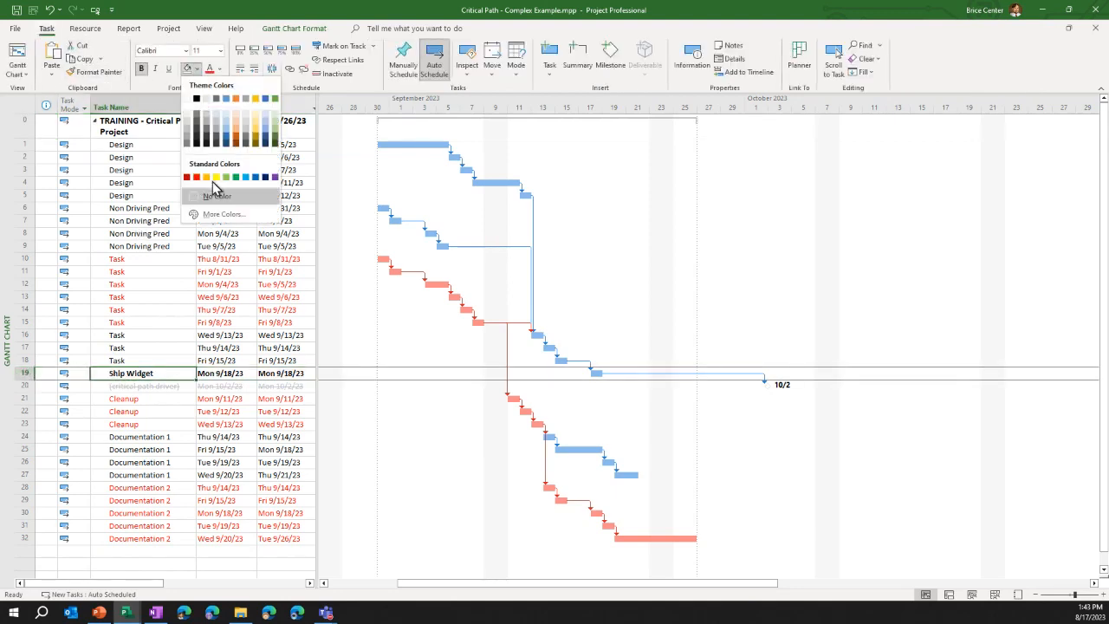
left_click(216, 177)
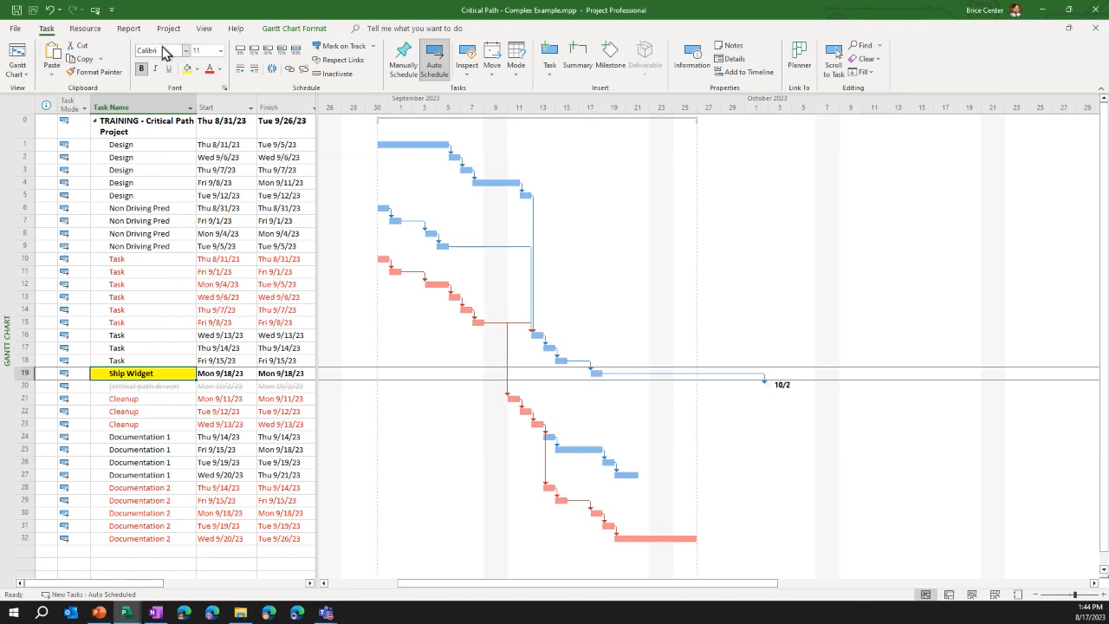
Turn off the critical-task highlighting of the Gantt bars
left_click(283, 32)
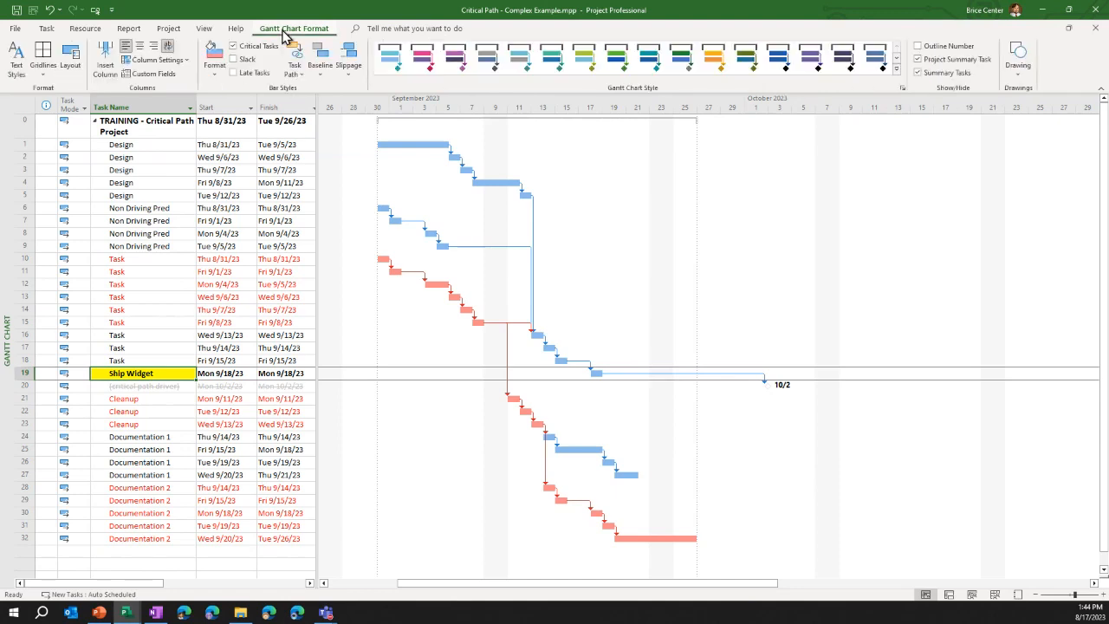
left_click(233, 47)
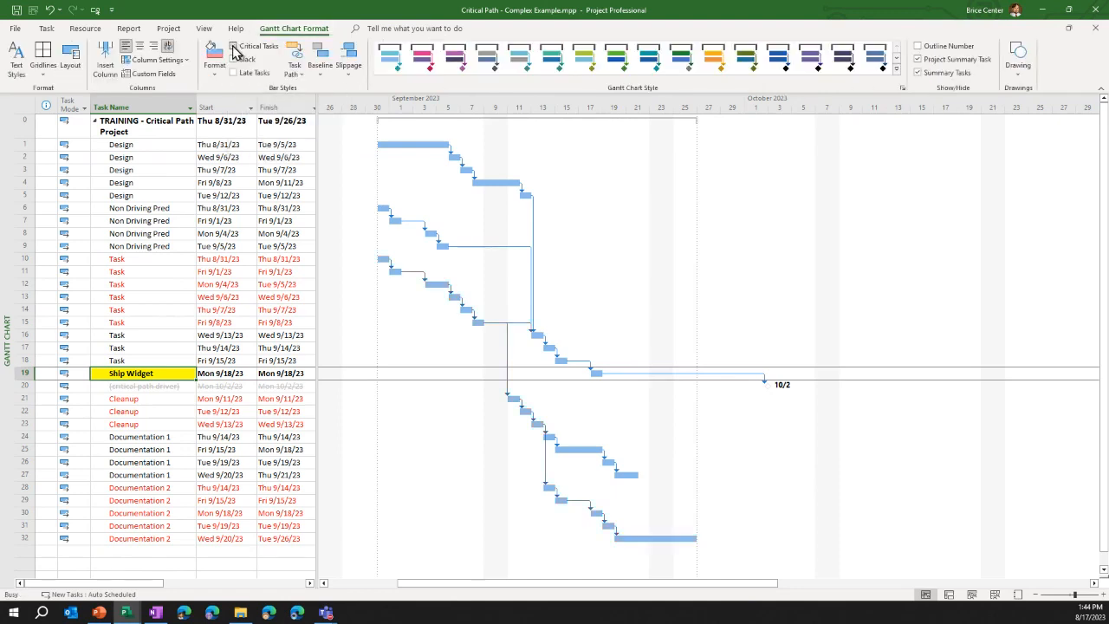
Set the Critical Tasks text style color back to Automatic
left_click(16, 57)
left_click(164, 48)
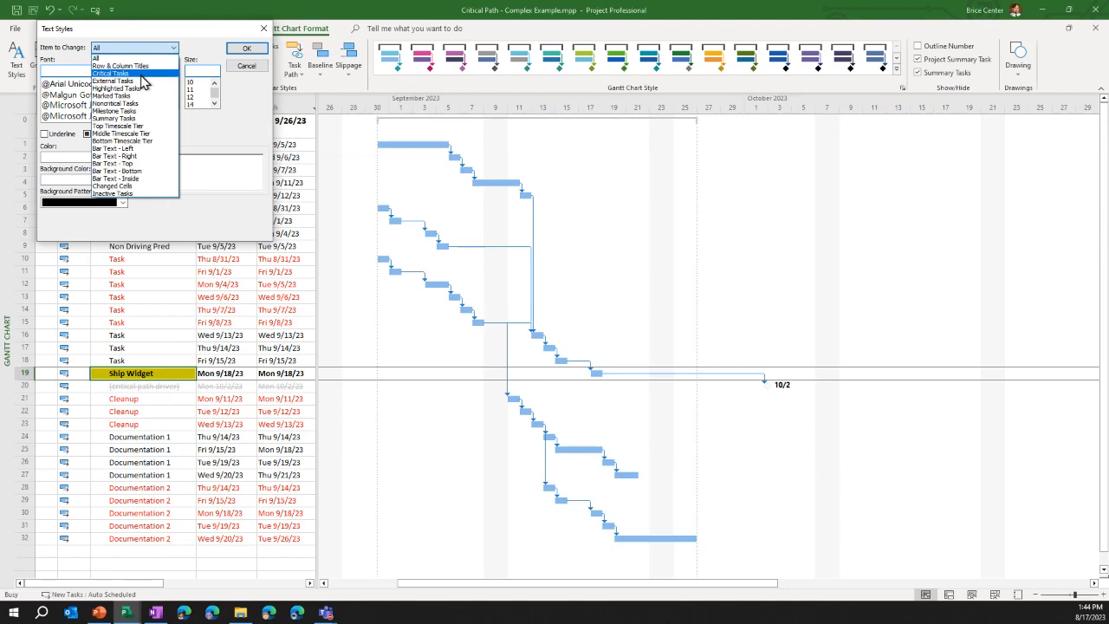
left_click(153, 68)
left_click(123, 157)
left_click(103, 173)
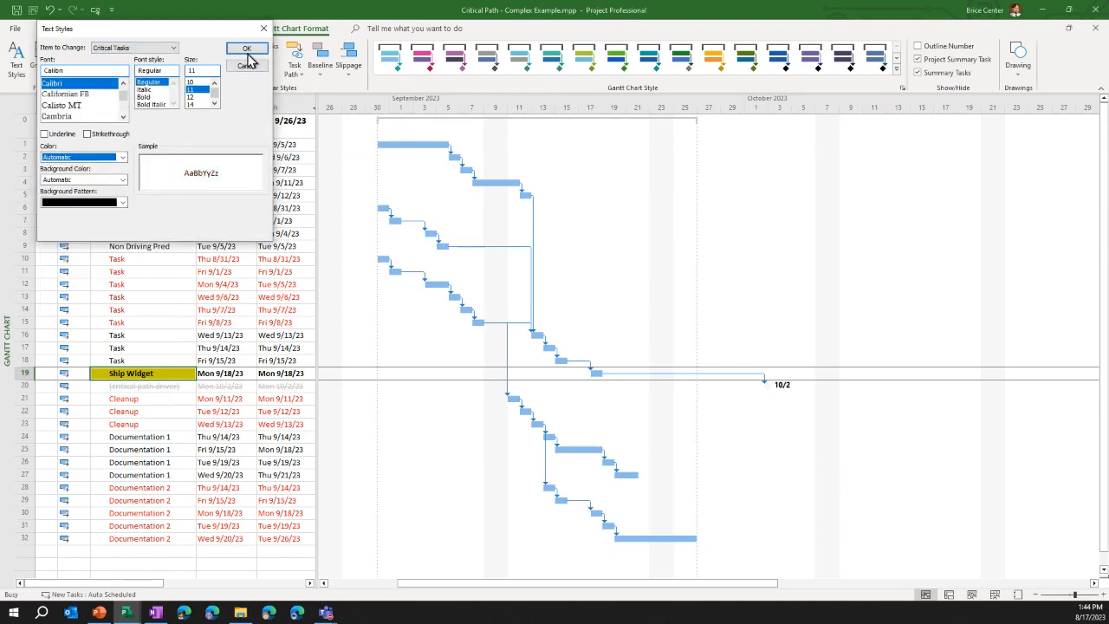
left_click(246, 49)
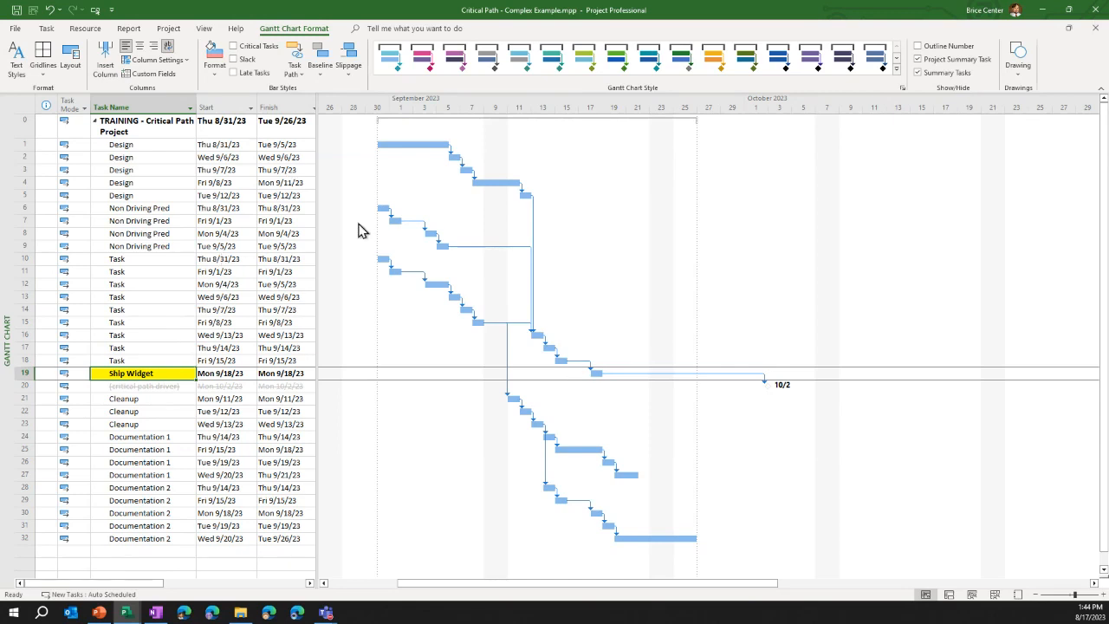
Highlight the driving predecessors of task 19, Ship Widget, with Task Path
left_click(139, 541)
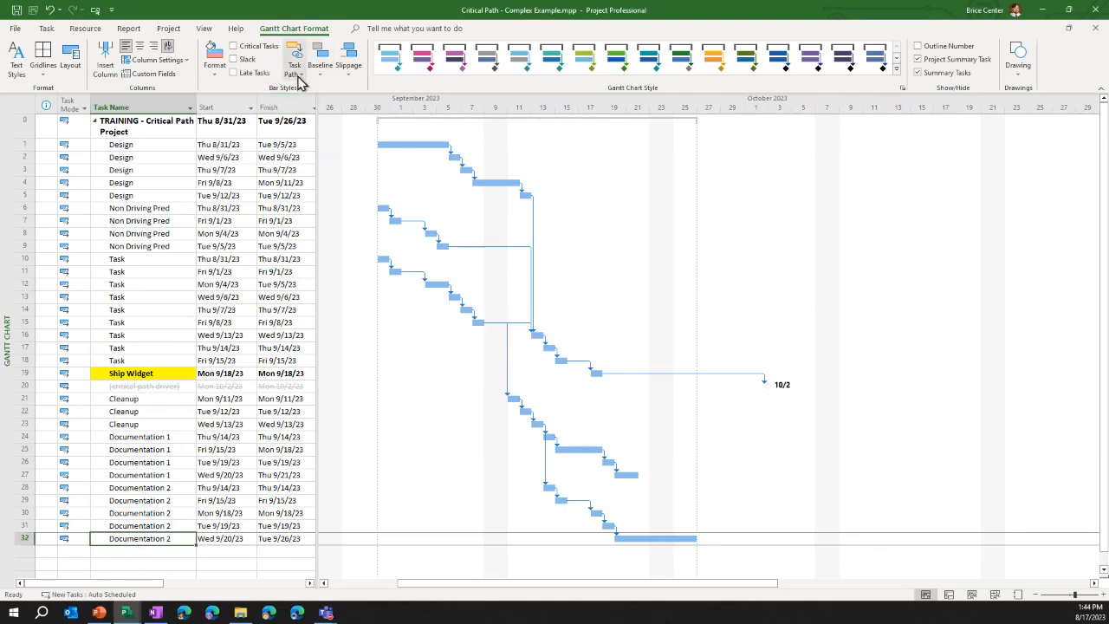
left_click(173, 372)
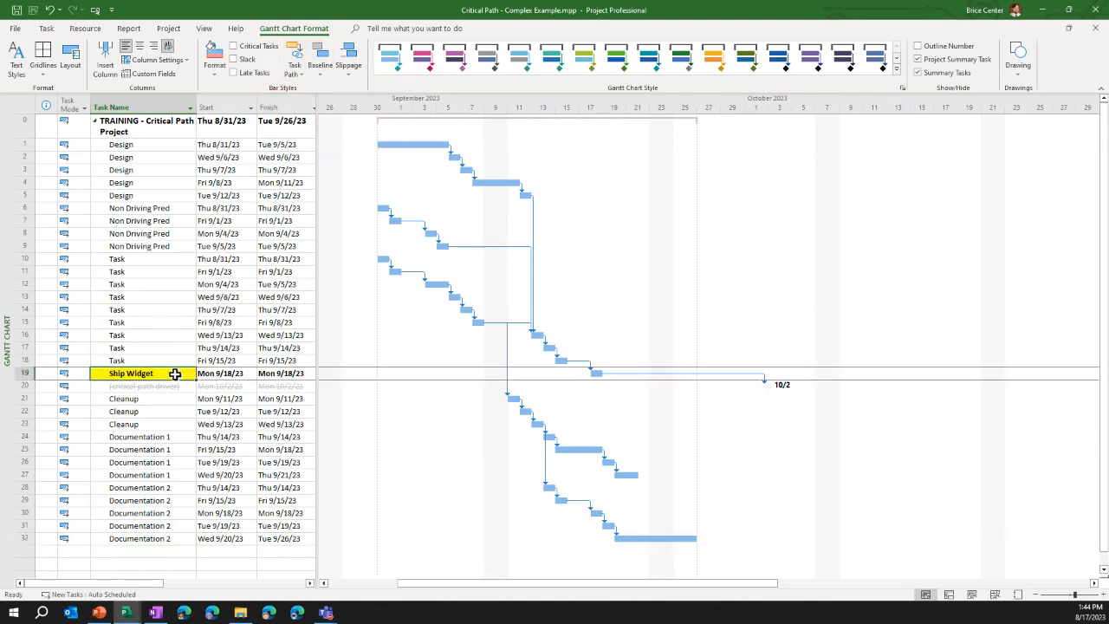
left_click(292, 76)
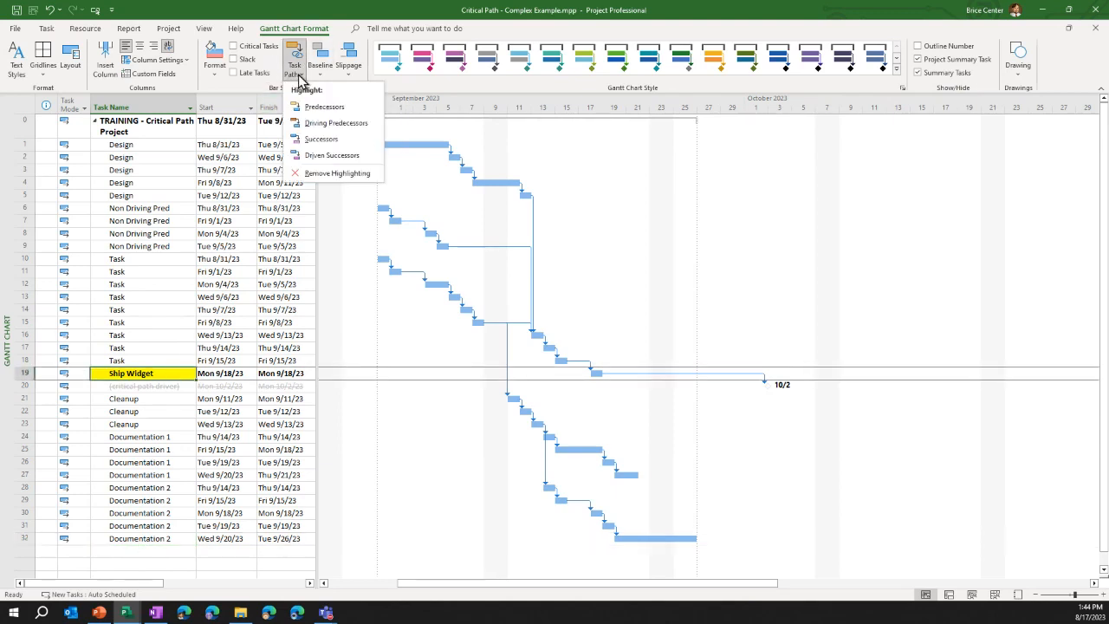
left_click(327, 126)
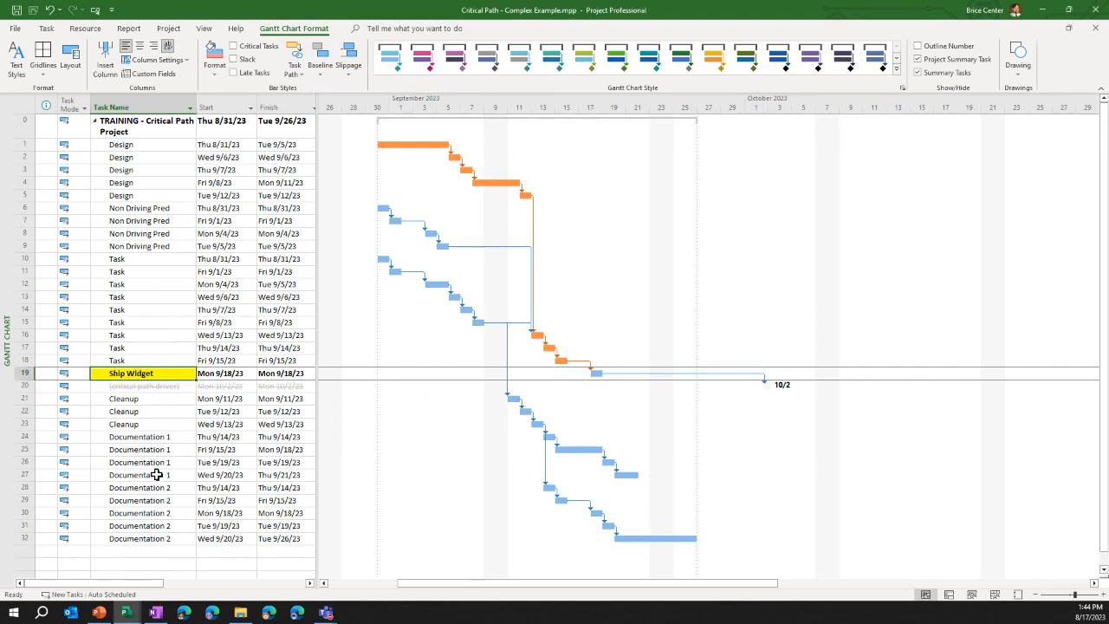
Examine the driving-predecessor paths of various Cleanup, Documentation 1, Documentation 2, Non Driving Pred and Task rows in the Gantt chart
left_click(159, 424)
left_click(155, 448)
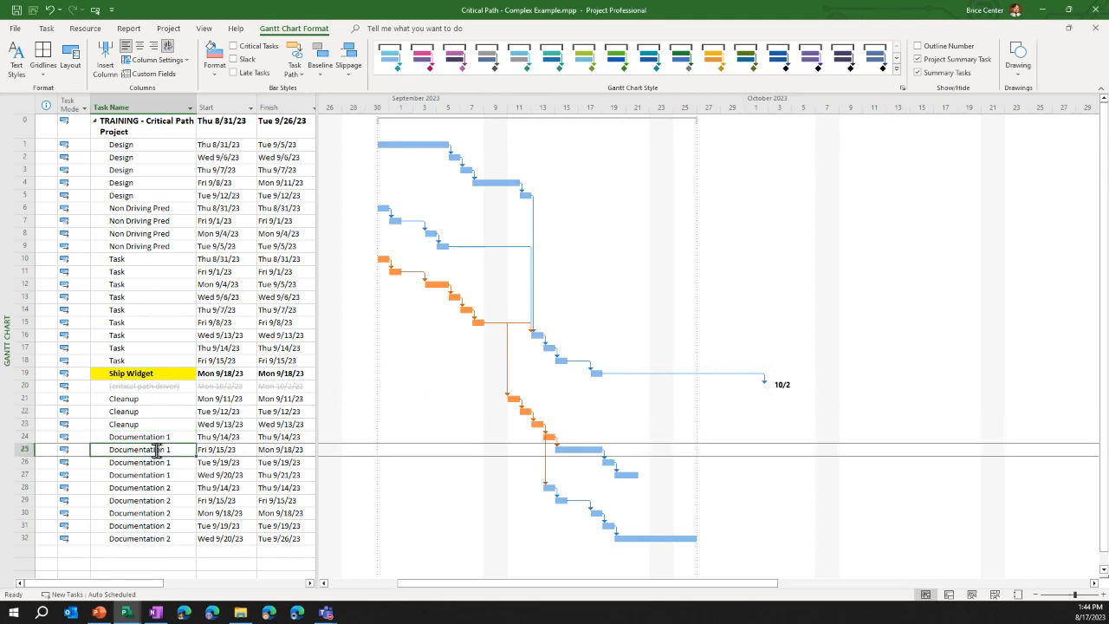
left_click(160, 476)
left_click(165, 501)
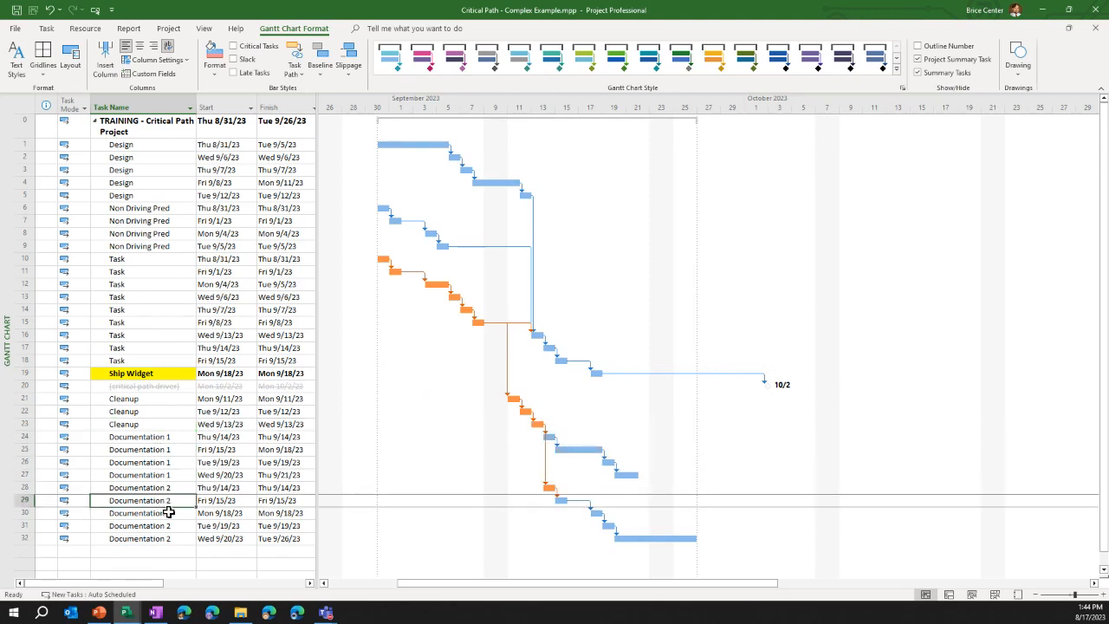
left_click(180, 525)
left_click(151, 447)
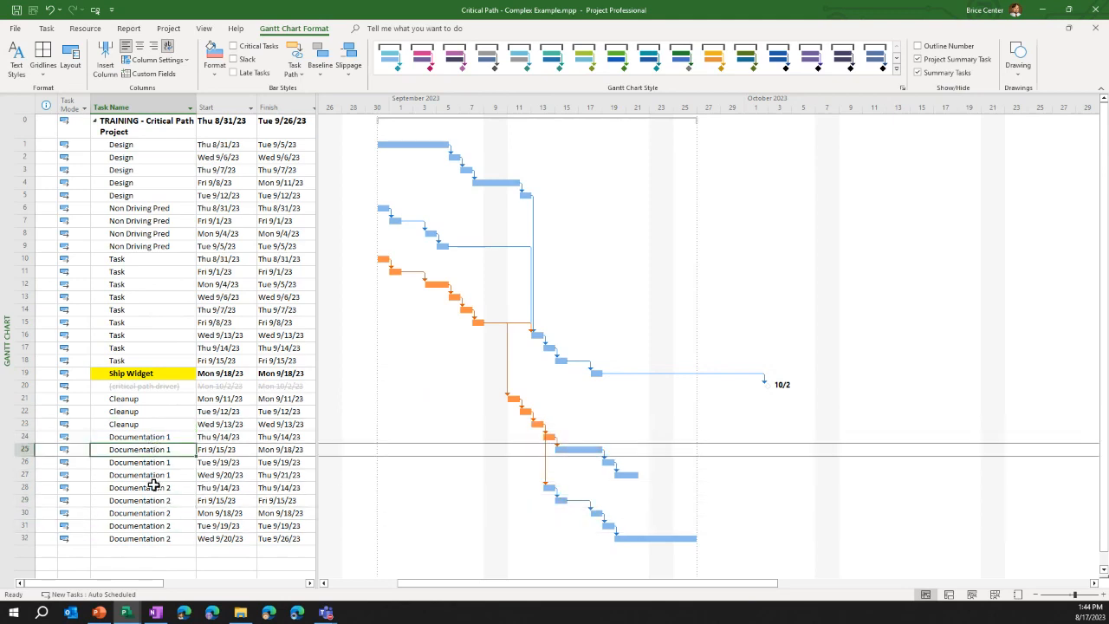
left_click(131, 233)
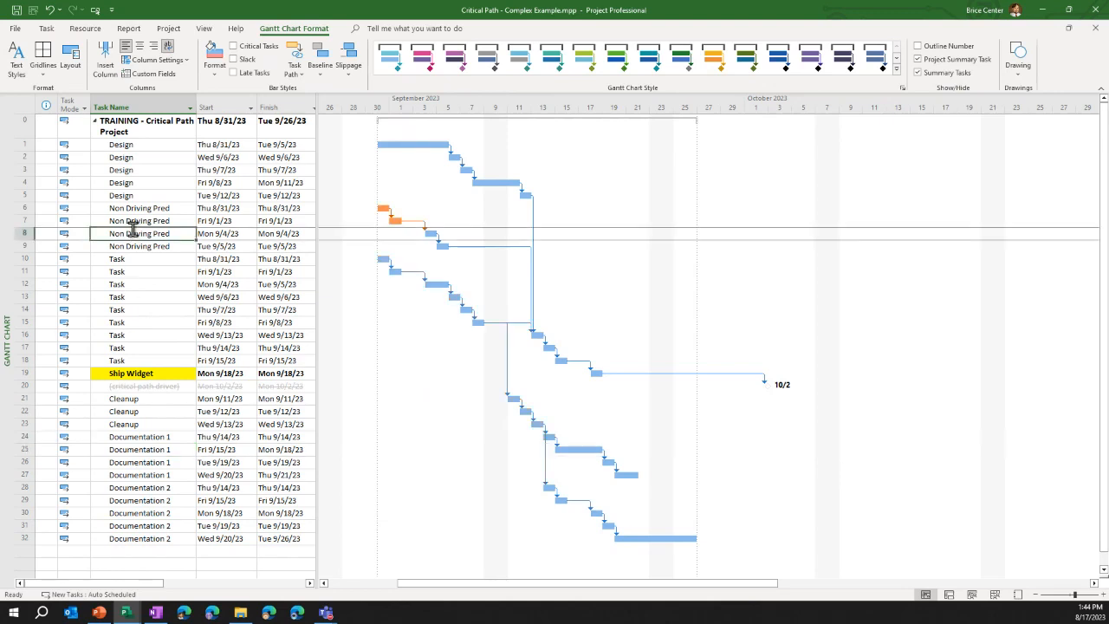
left_click(137, 246)
left_click(135, 297)
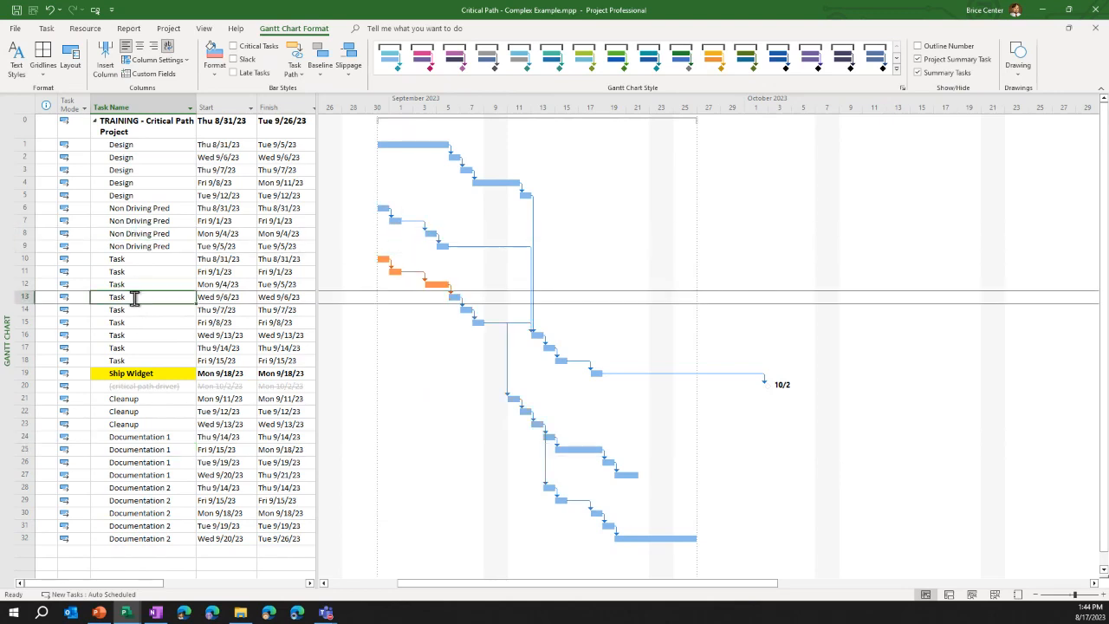
left_click(138, 334)
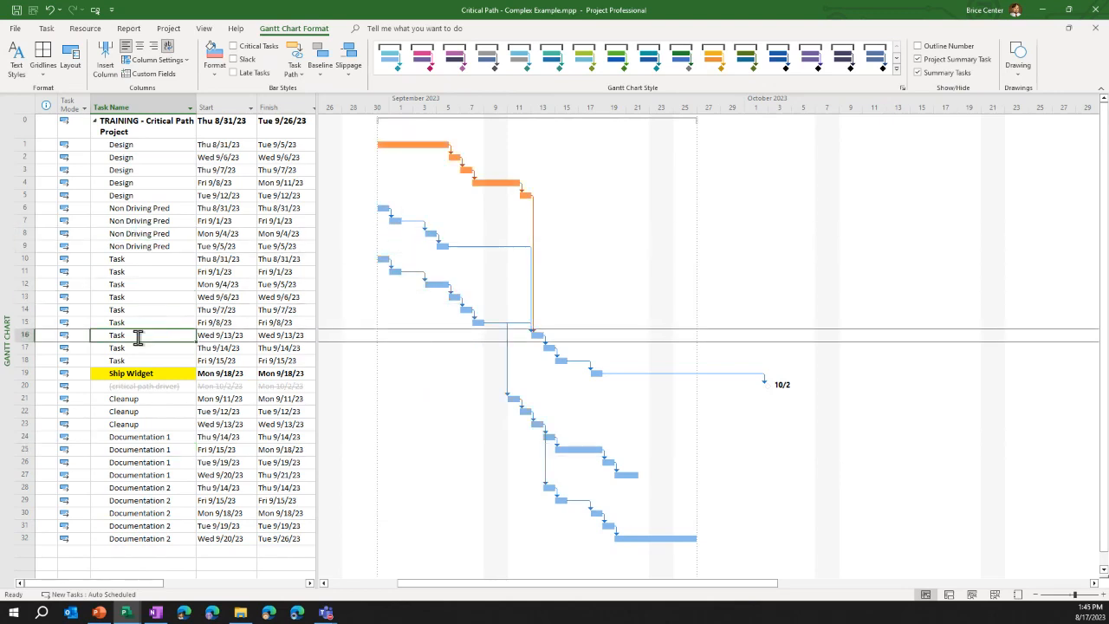
Compare the driving-predecessor paths of the final Documentation 2 task, the final Documentation 1 task and Ship Widget
left_click(155, 441)
left_click(156, 549)
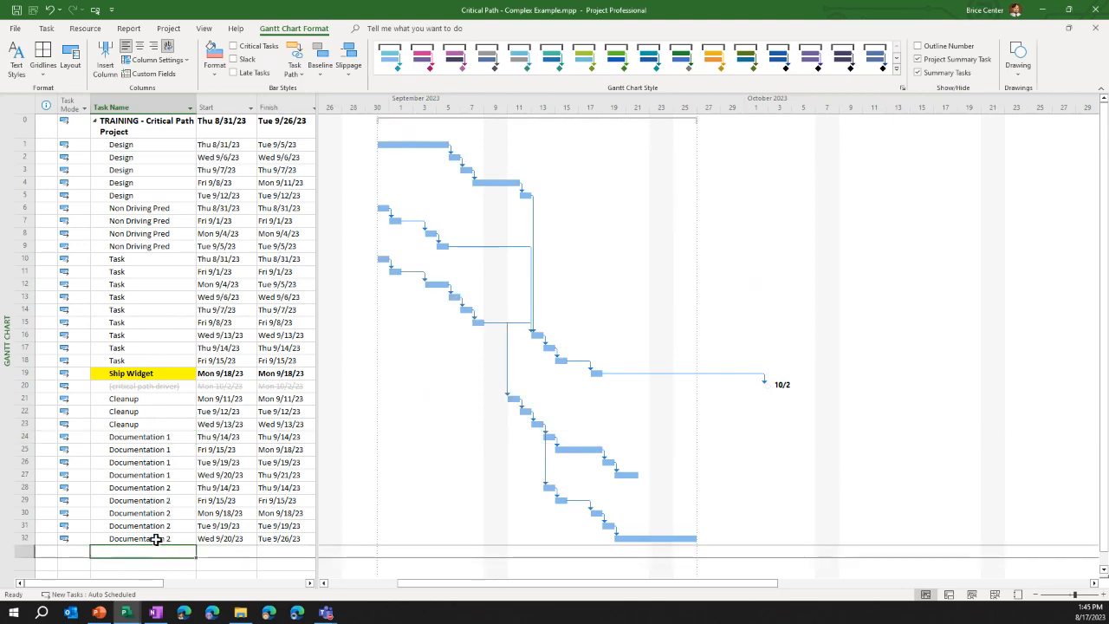
left_click(156, 539)
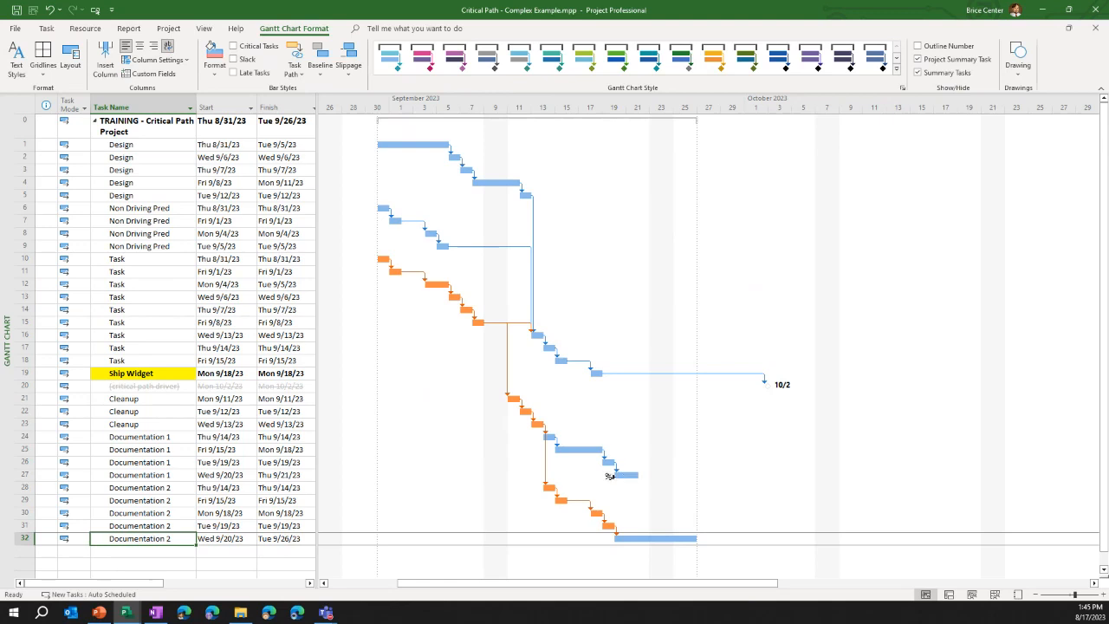
left_click(176, 462)
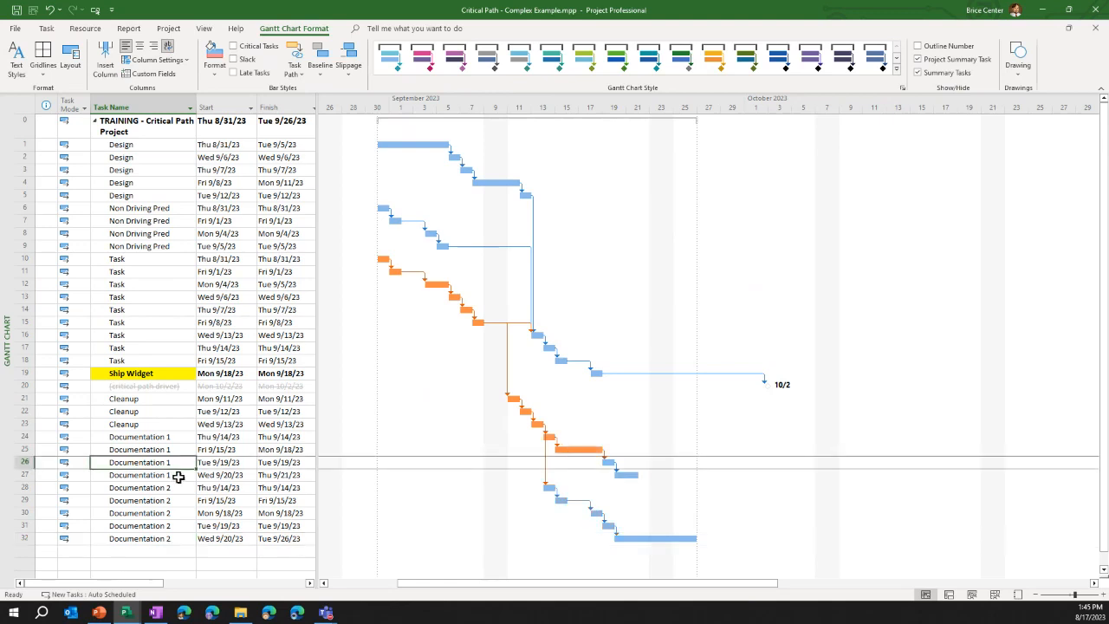
left_click(178, 476)
left_click(162, 375)
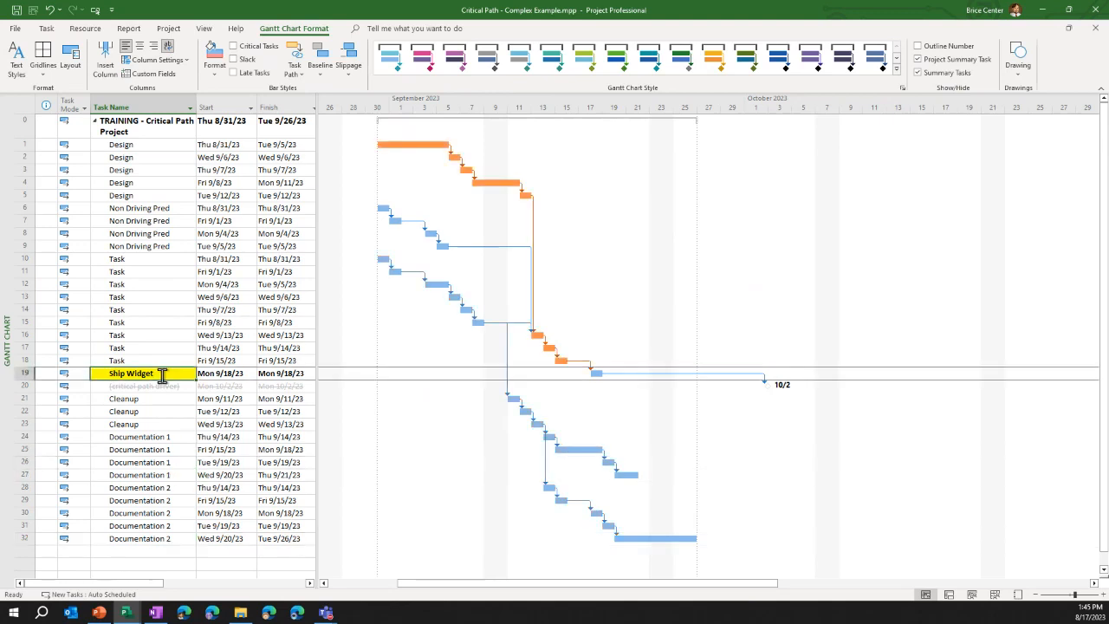
Check the driving predecessors of tasks 9, 11 and 16, selecting the names of tasks 1 through 31 in between
left_click(156, 248)
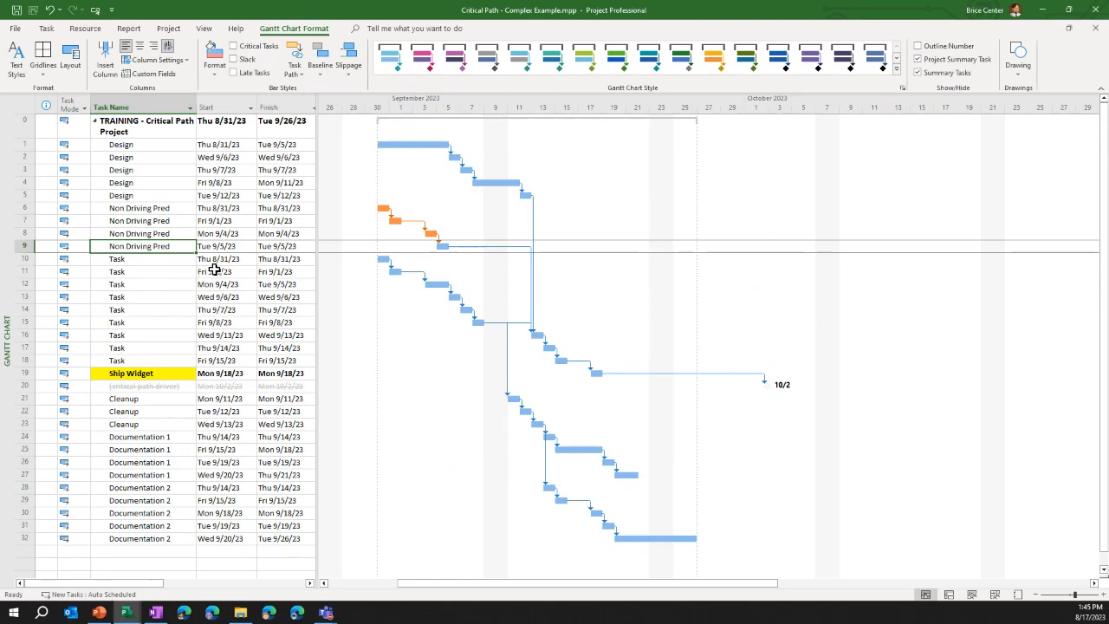
left_click_drag(119, 146, 111, 526)
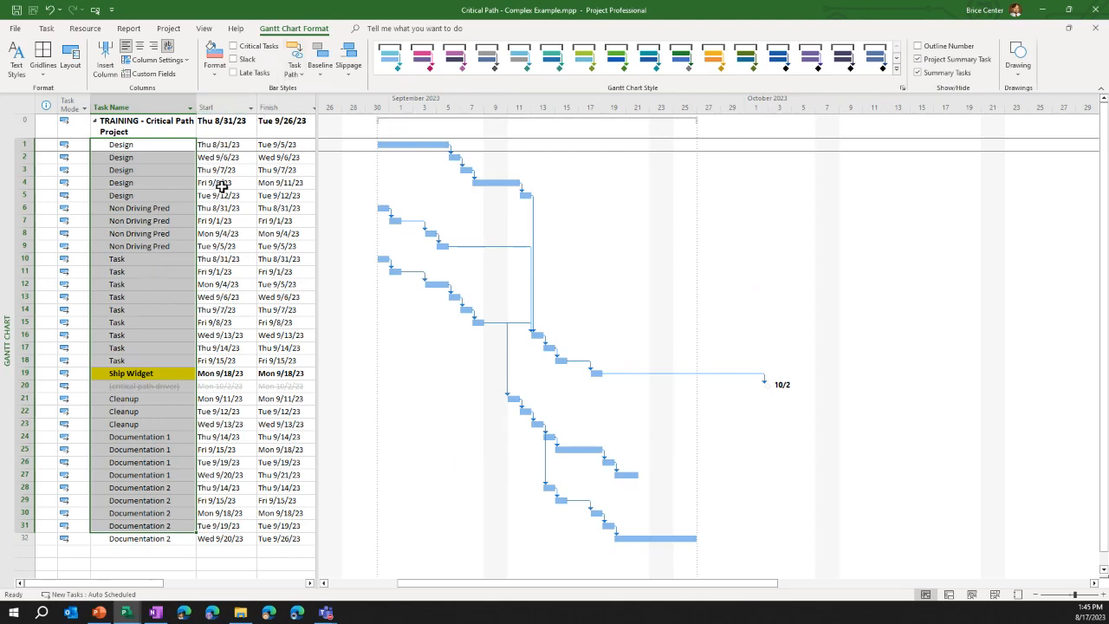
left_click(178, 269)
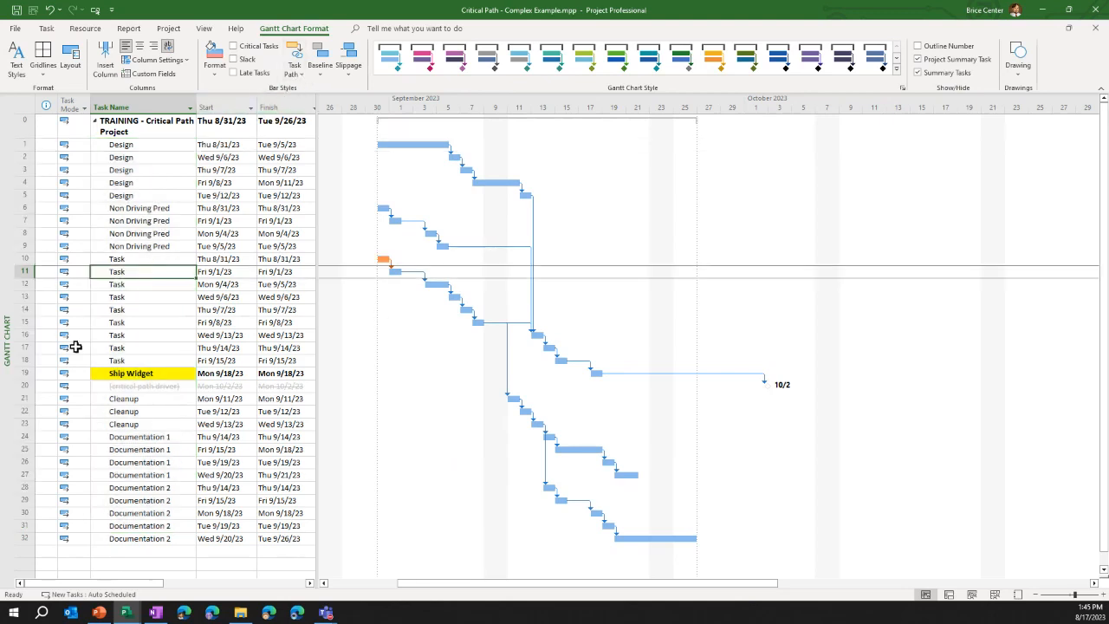
left_click(144, 335)
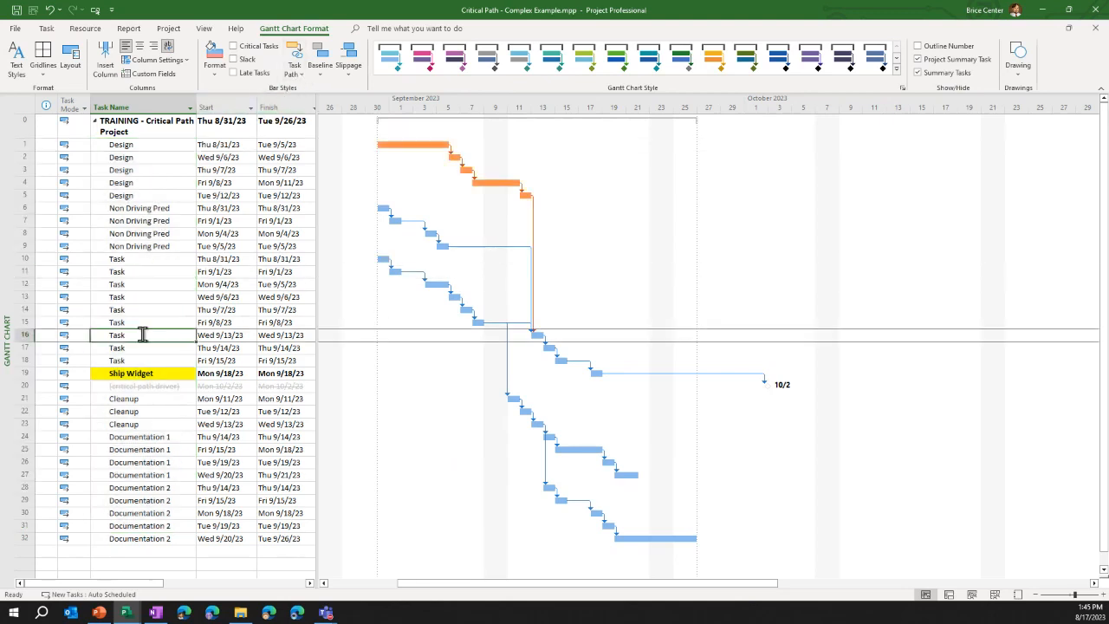
Remove the task path highlighting and turn on critical-task highlighting for the Gantt bars
left_click(302, 82)
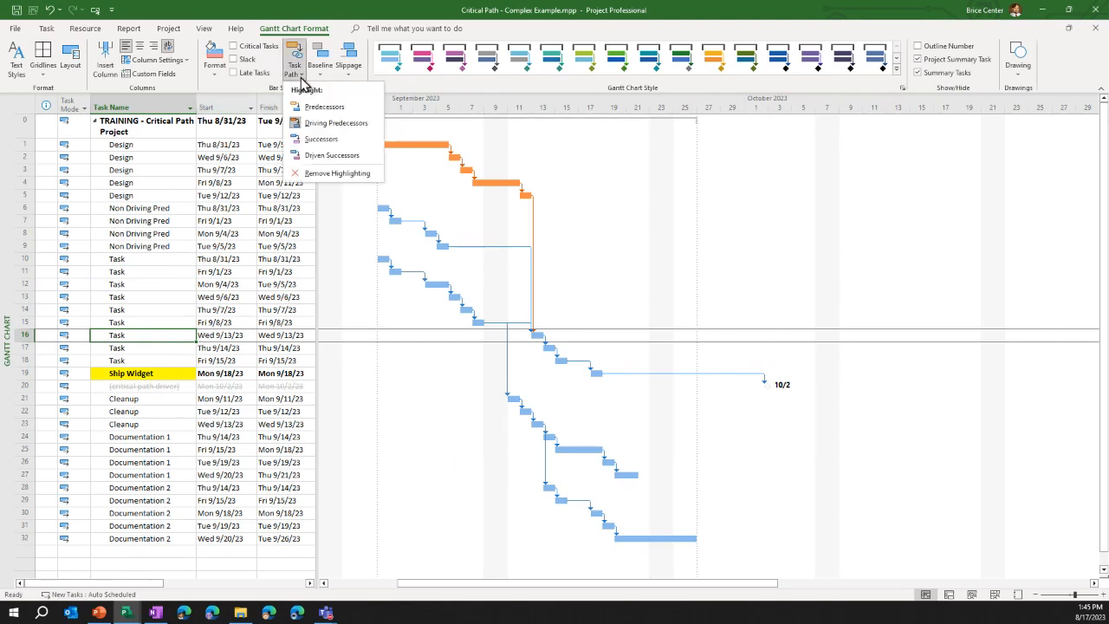
left_click(323, 178)
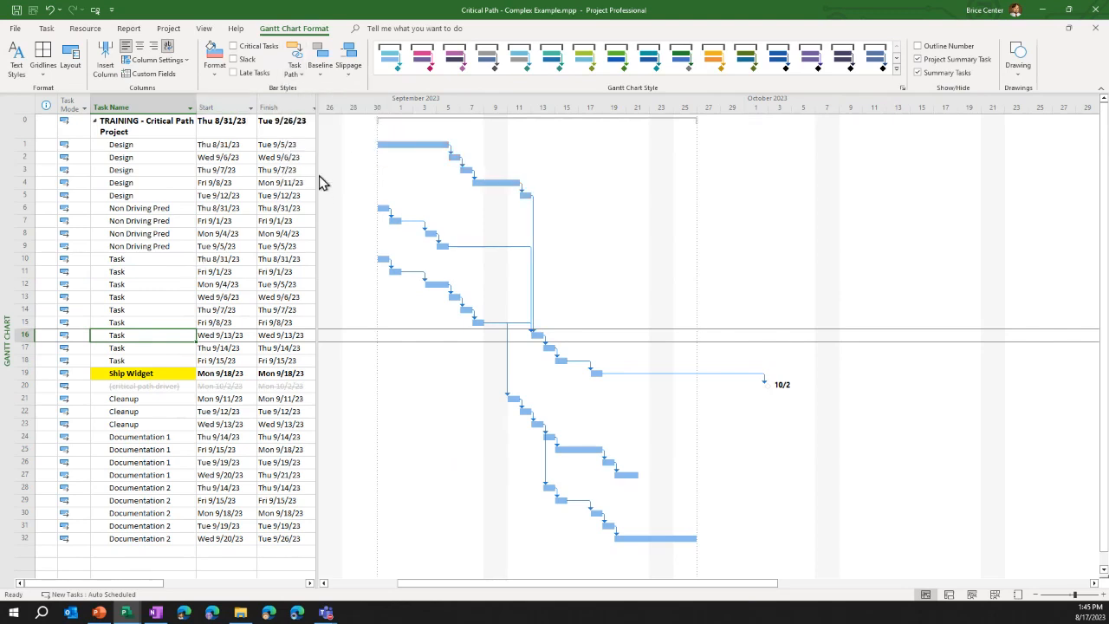
left_click(238, 47)
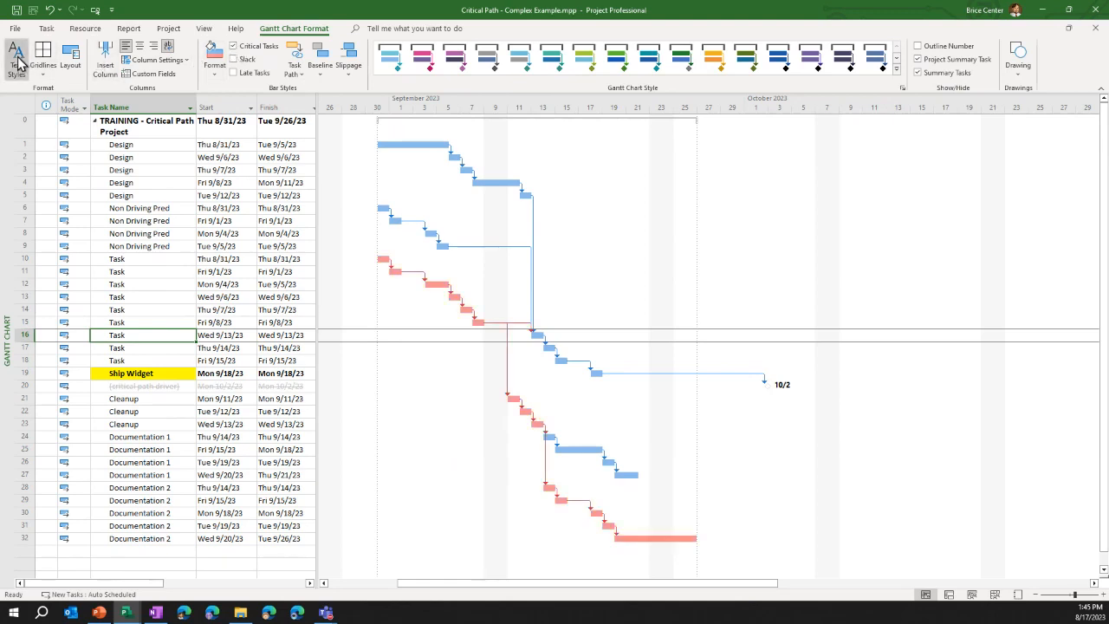
Set the Critical Tasks text style color to red
left_click(16, 59)
left_click(139, 48)
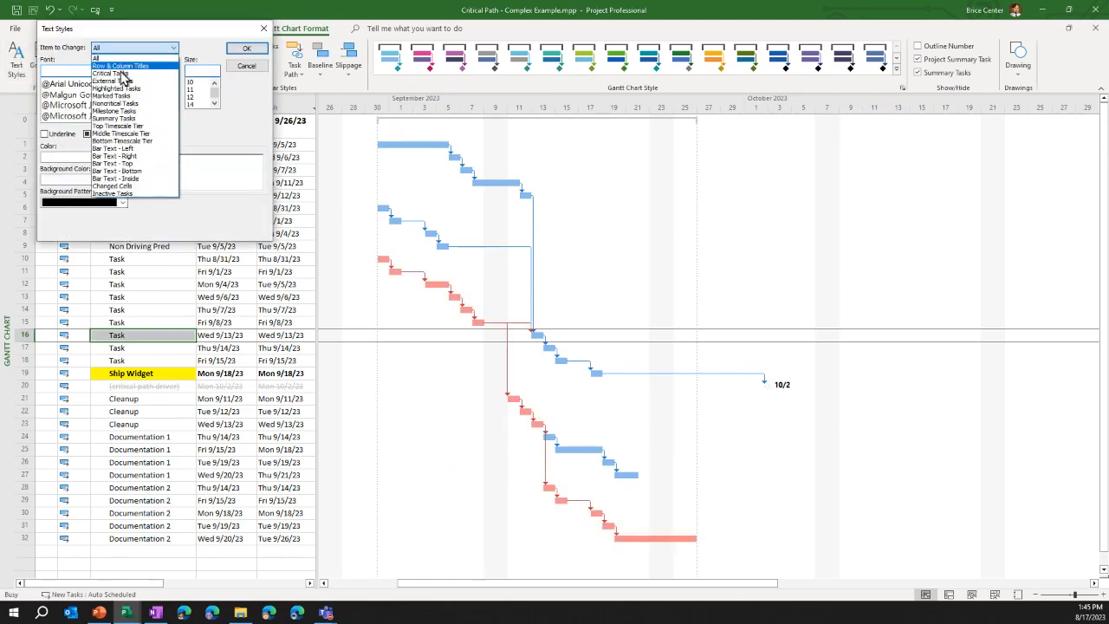
left_click(129, 75)
left_click(122, 157)
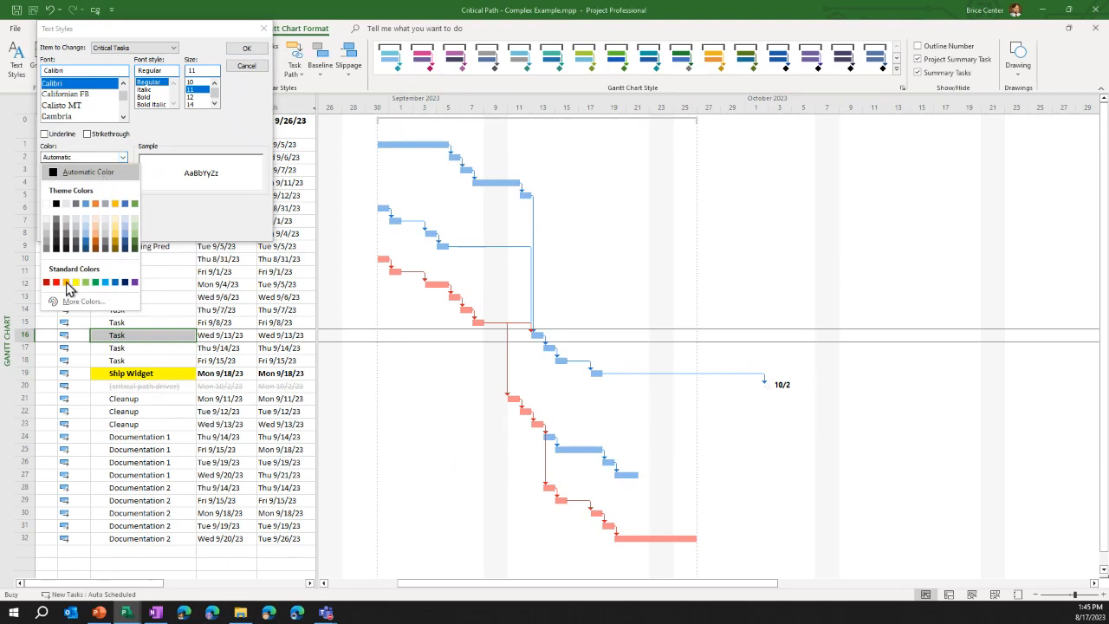
left_click(55, 283)
left_click(246, 48)
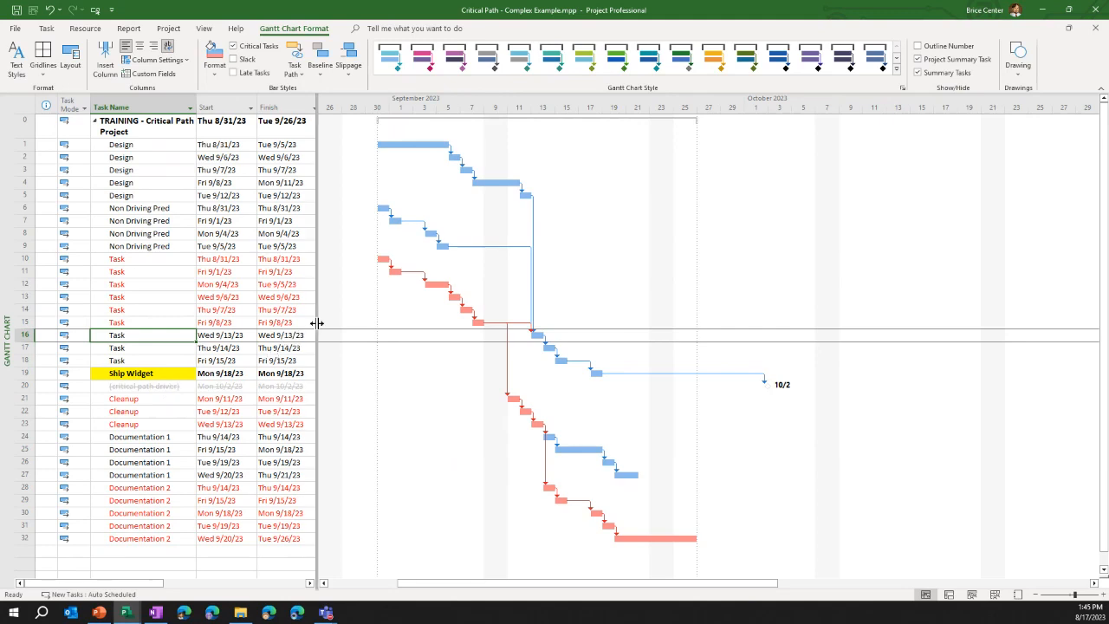
Review the predecessor and duration of inactive task 20, (critical path driver), in the temporarily widened task table
left_click_drag(317, 323, 409, 322)
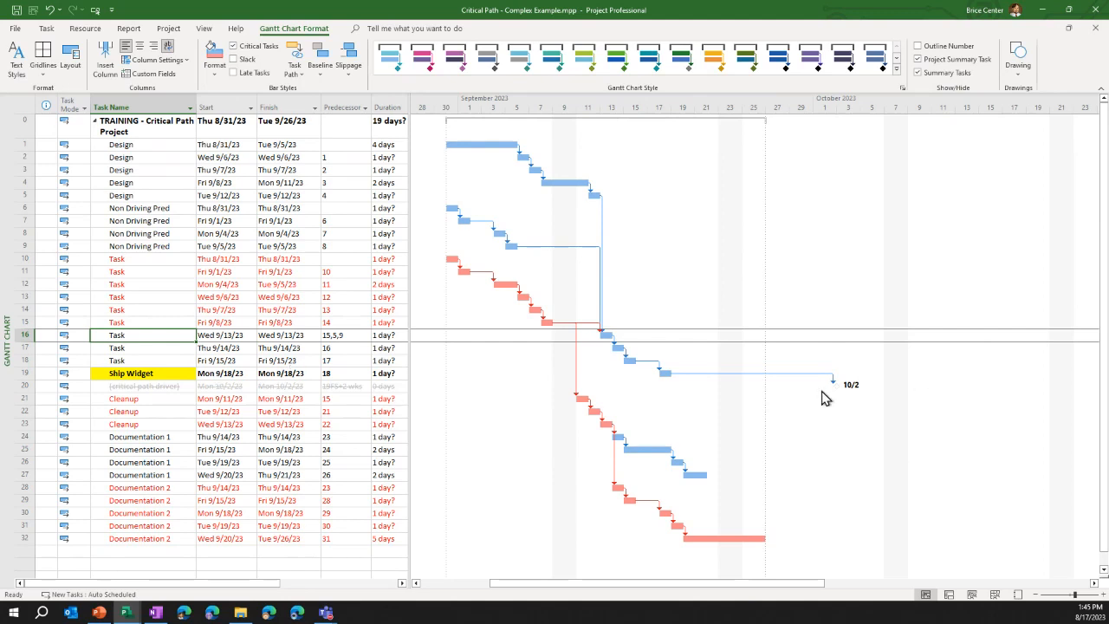
left_click(17, 388)
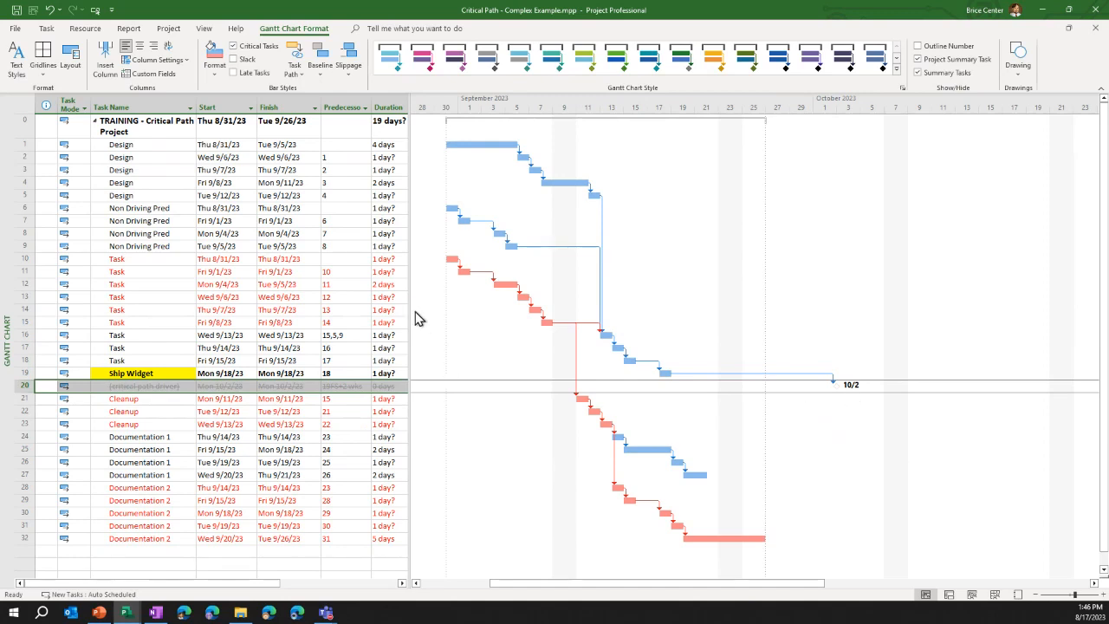
left_click_drag(410, 309, 330, 308)
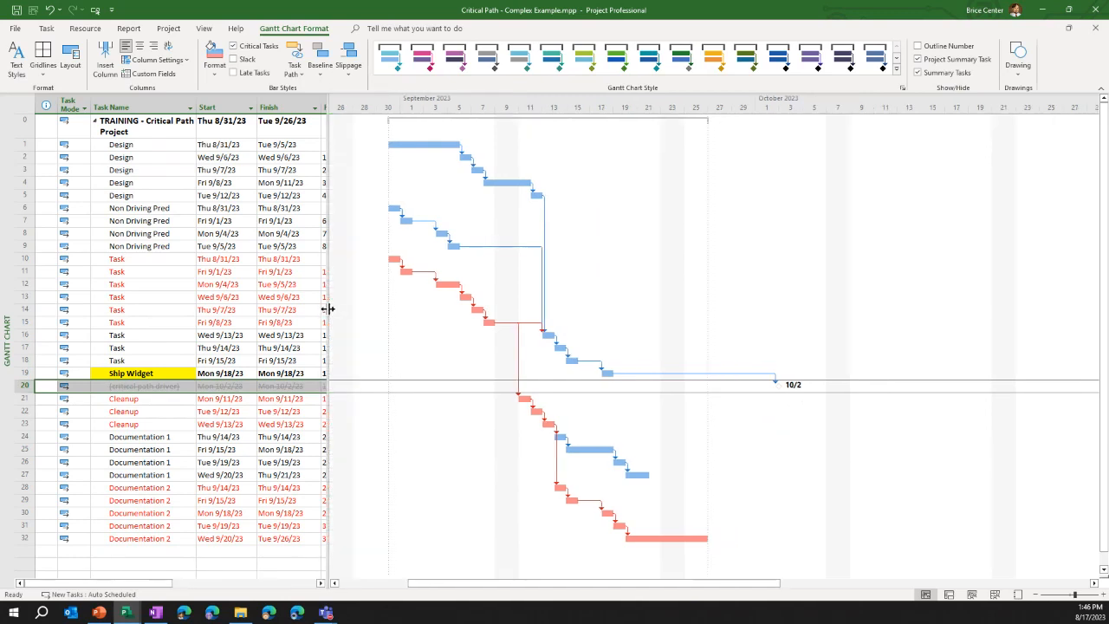
Compare the finish dates of the project summary task, task 32 and inactive task 20
left_click(274, 130)
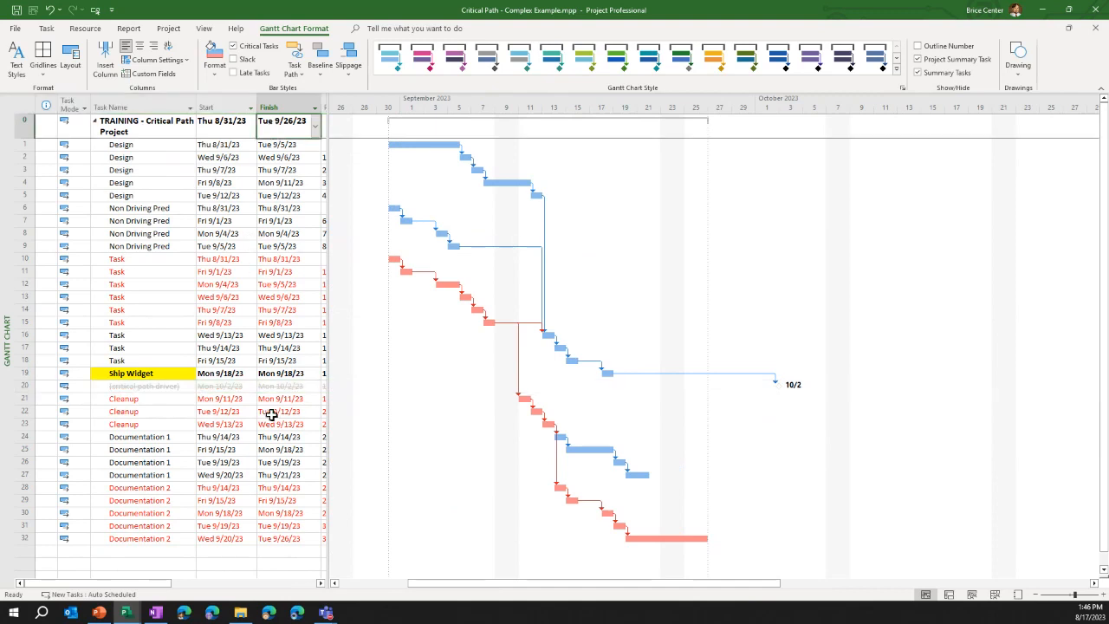
left_click(281, 542)
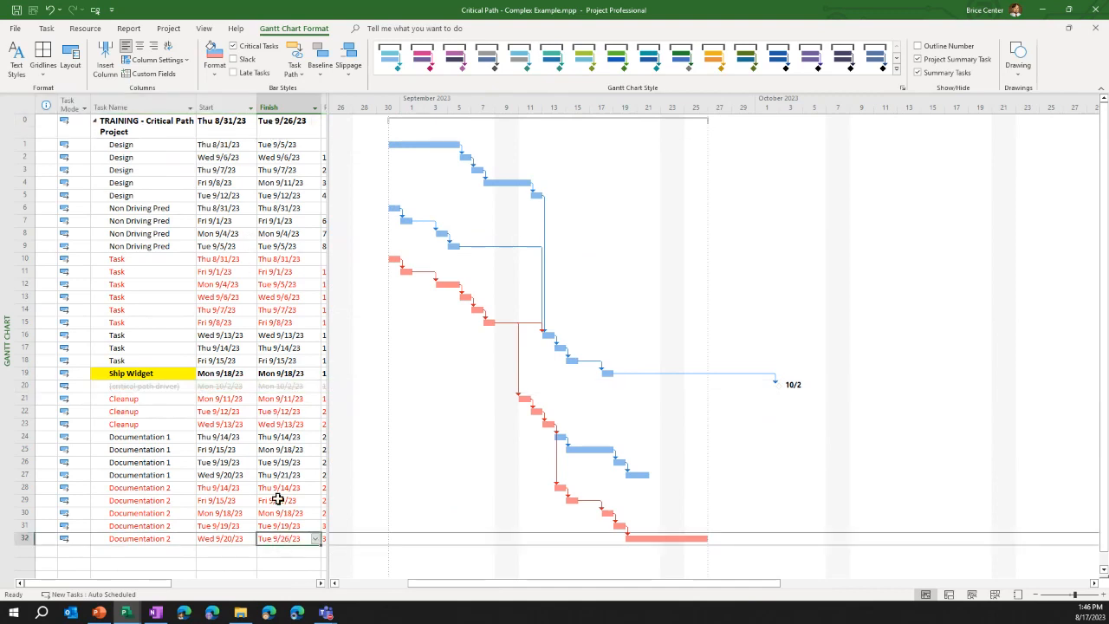
left_click(272, 387)
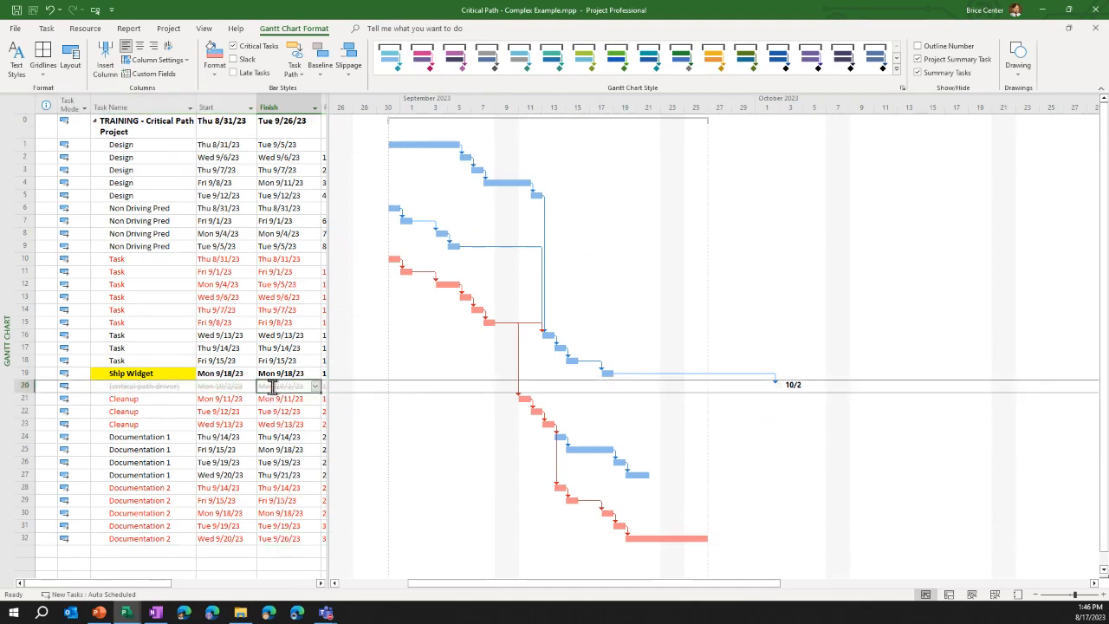
Widen the task table to show the Predecessors column and select the predecessor cell of task 20, (critical path driver)
left_click(130, 385)
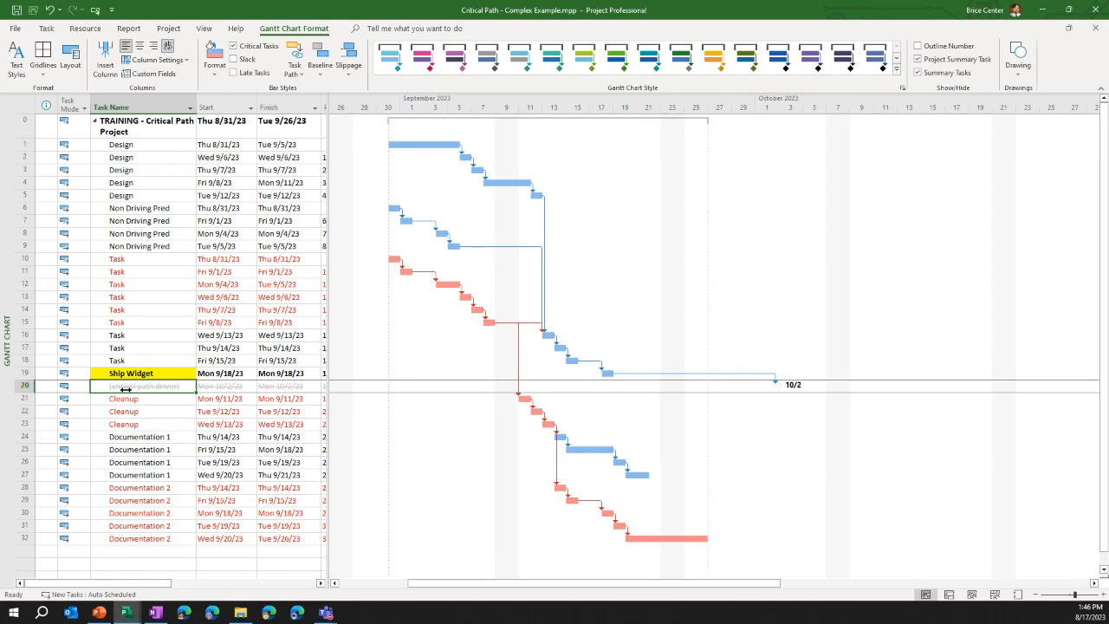
left_click_drag(329, 387, 379, 374)
left_click(343, 390)
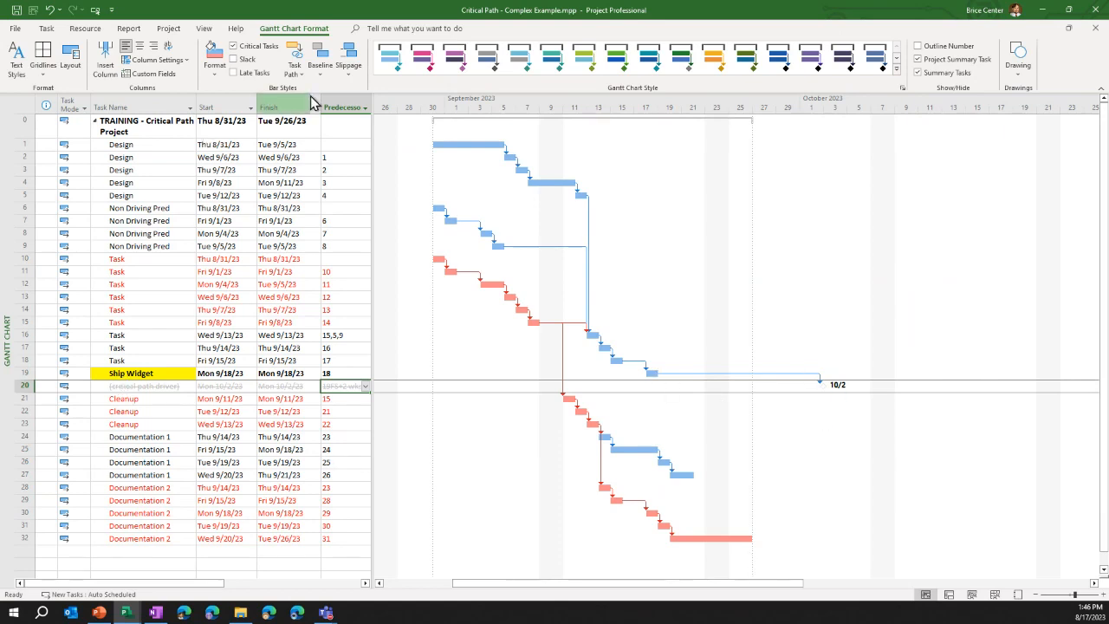
Activate task 20, (critical path driver), and compare its finish date and predecessor lag with the project summary task's finish date
left_click(46, 28)
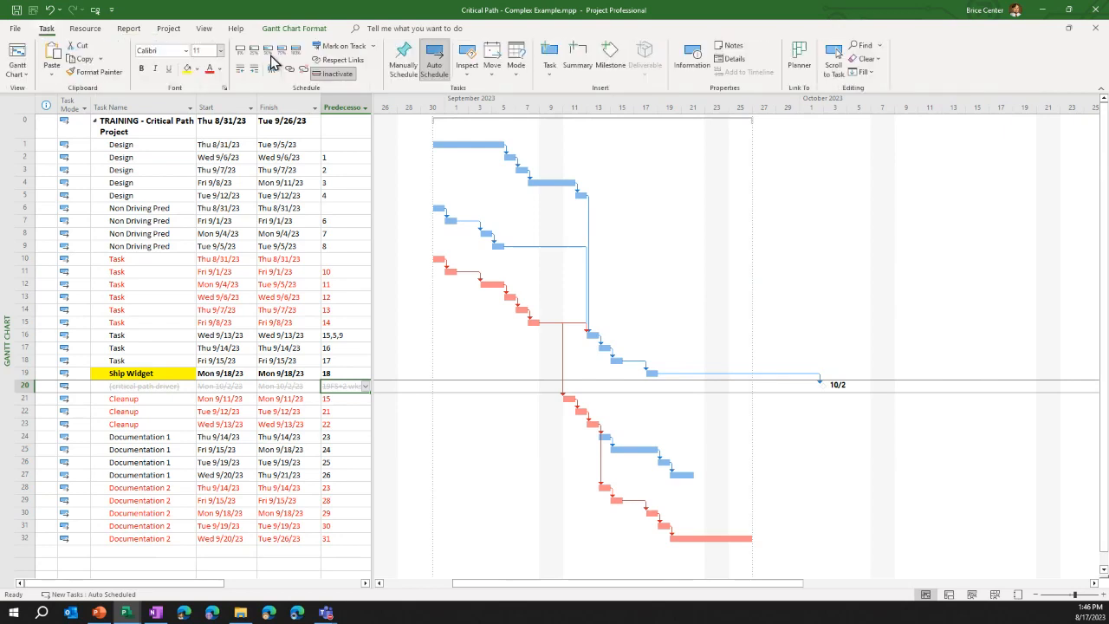
left_click(337, 73)
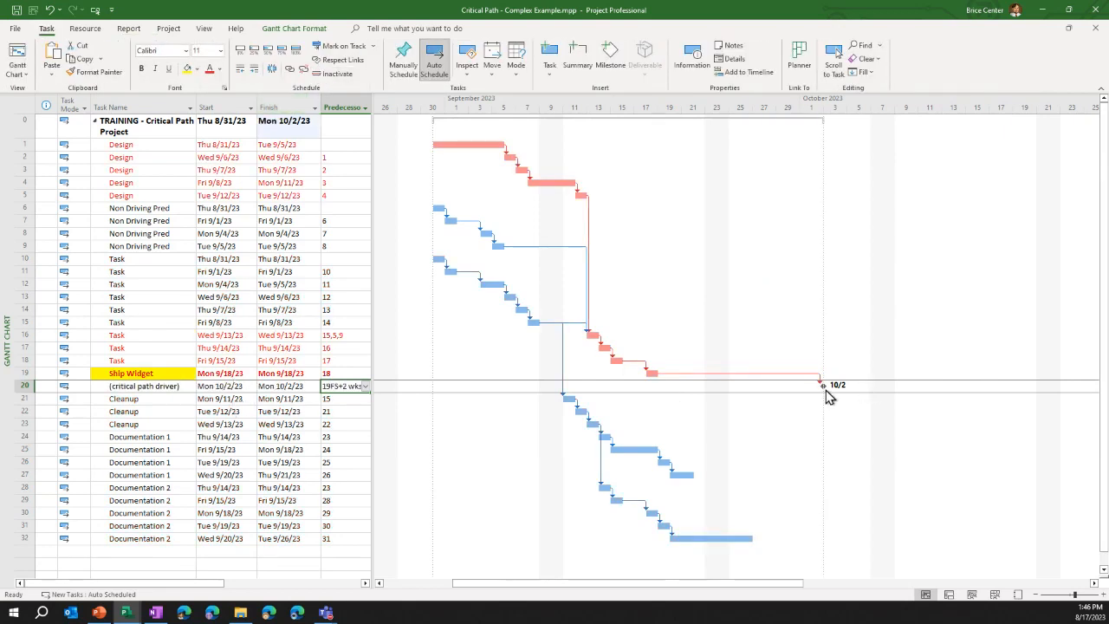
left_click(288, 121)
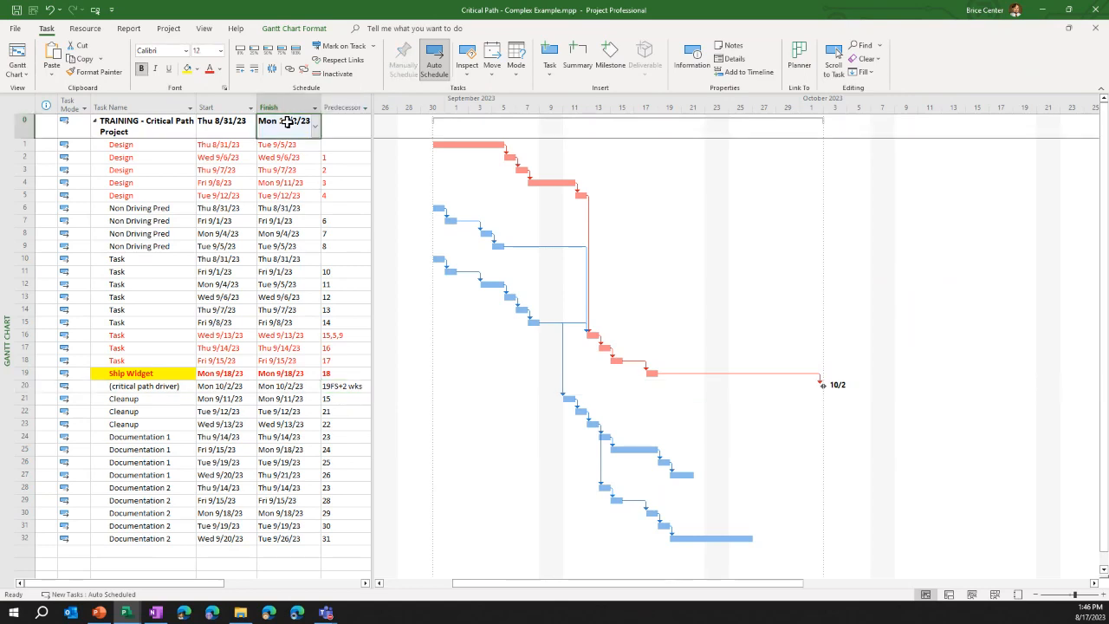
left_click(282, 389)
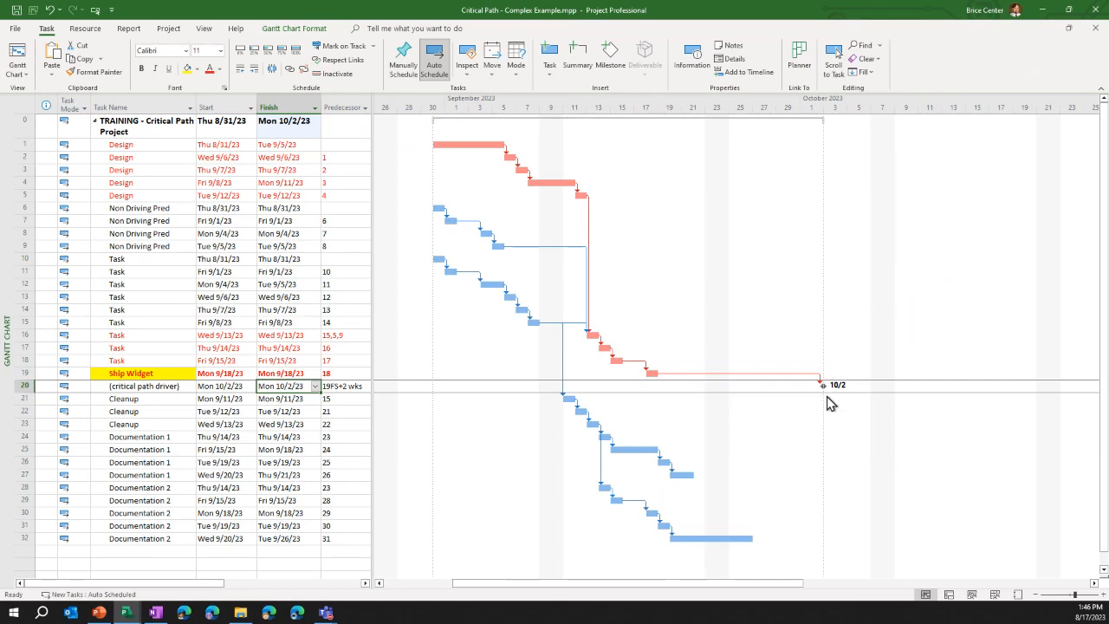
left_click(344, 386)
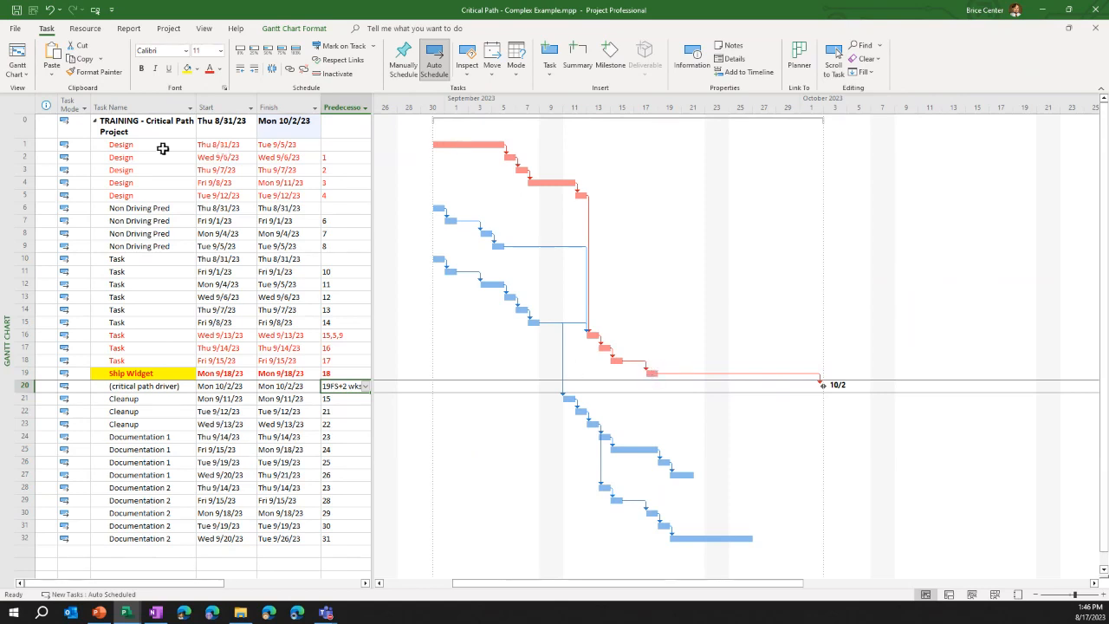
Examine the critical formatting of Design tasks 1 to 5, tasks 16 to 19, and the Cleanup and Documentation tasks
left_click_drag(160, 146, 159, 190)
left_click_drag(130, 336, 126, 374)
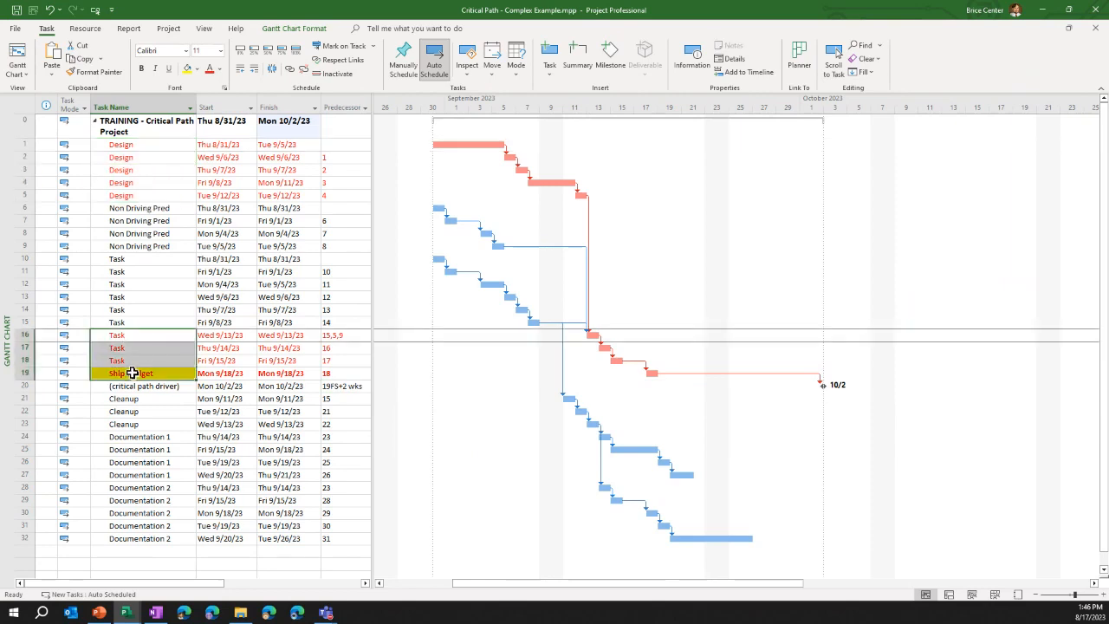
left_click(161, 411)
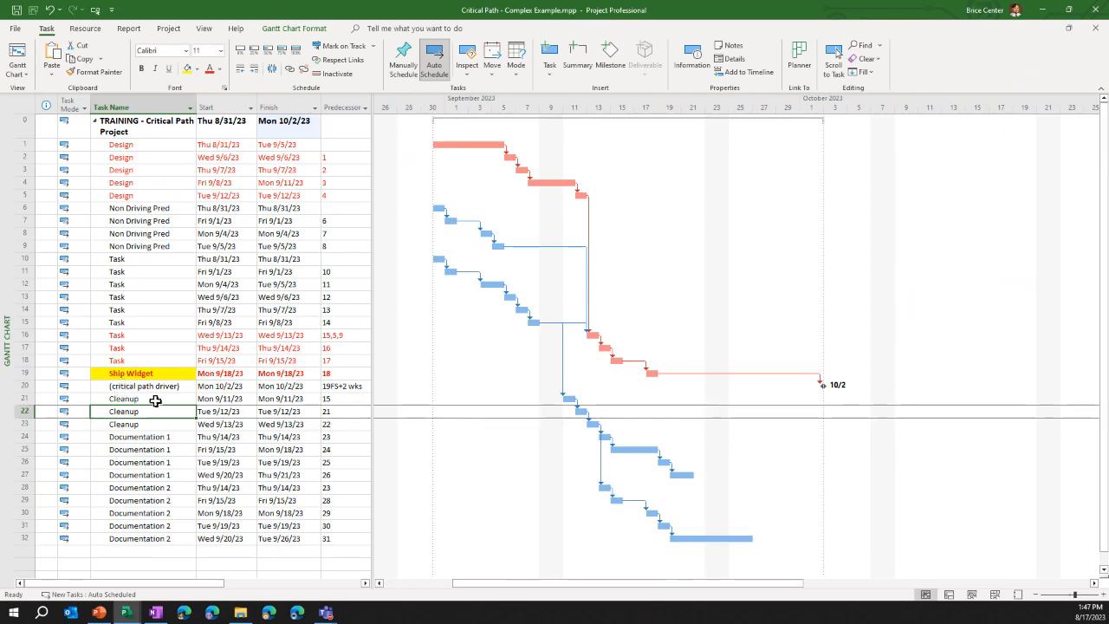
left_click_drag(157, 401, 166, 539)
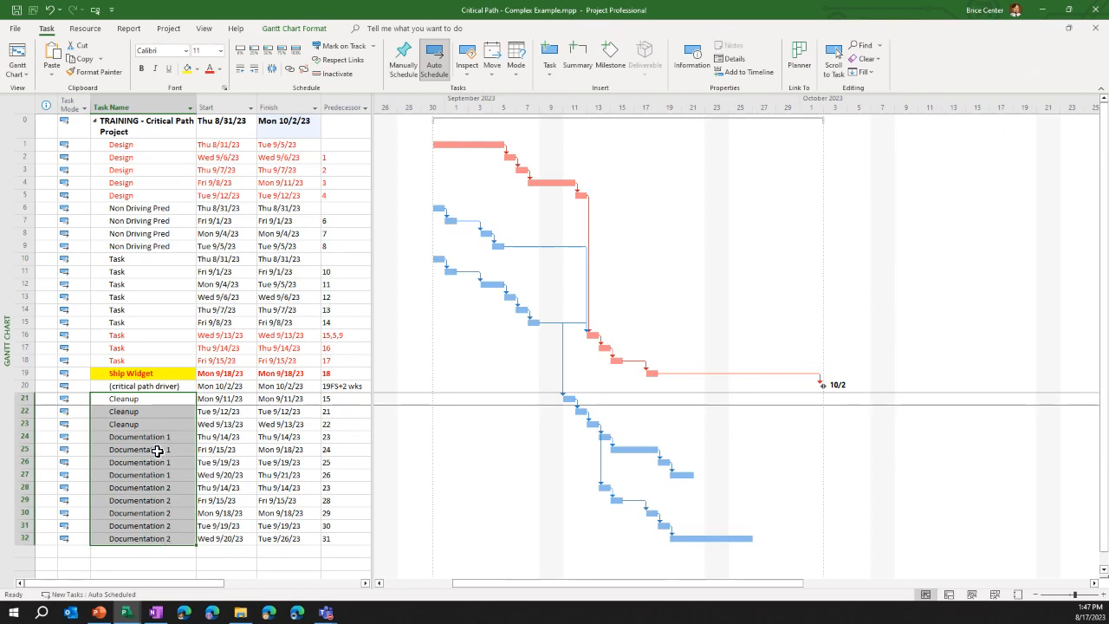
Toggle task 20, (critical path driver), between inactive and active, finishing with it inactive
left_click(163, 387)
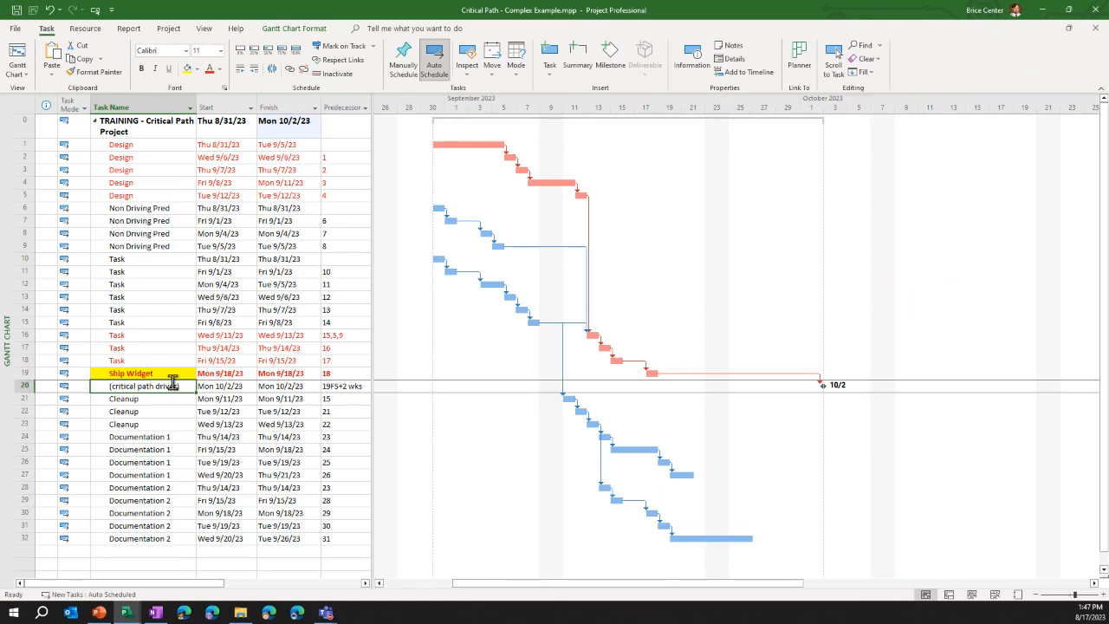
left_click(336, 77)
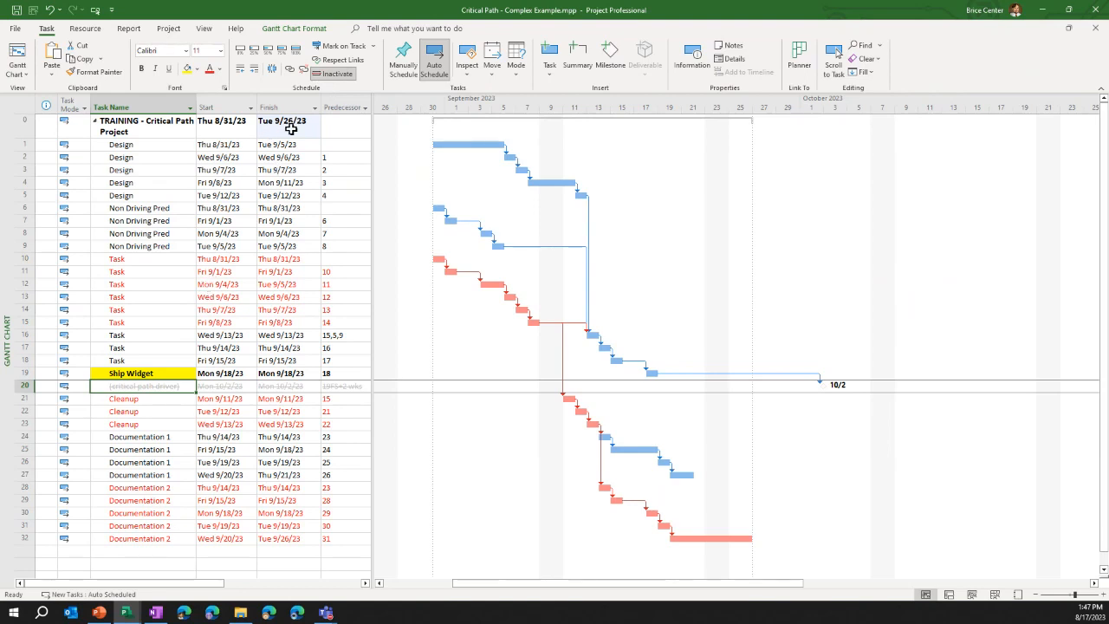
left_click(336, 74)
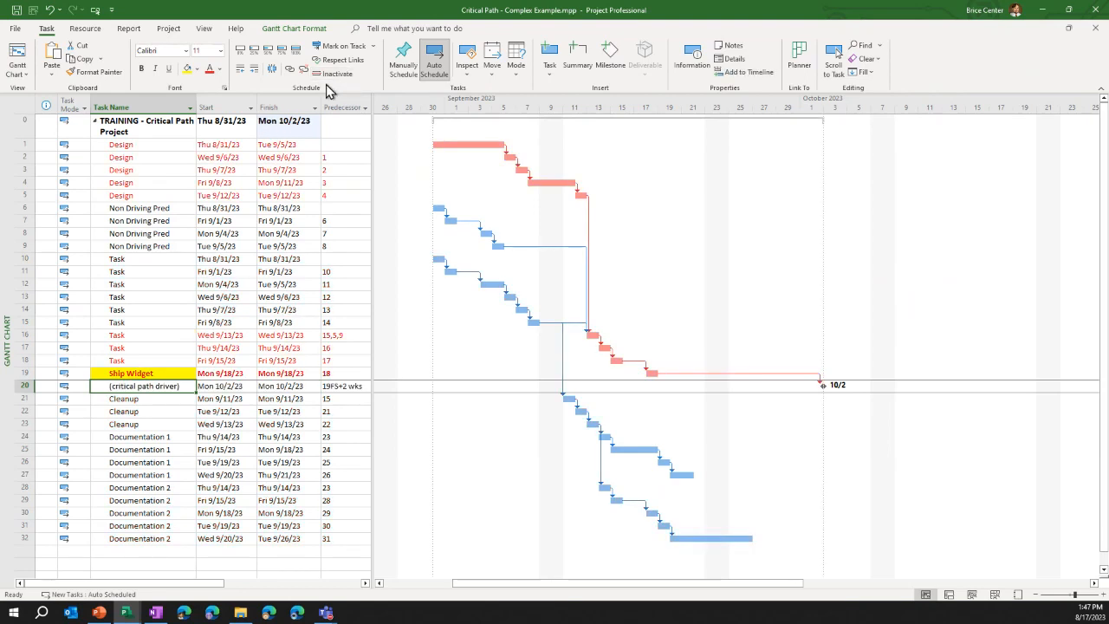
left_click(336, 74)
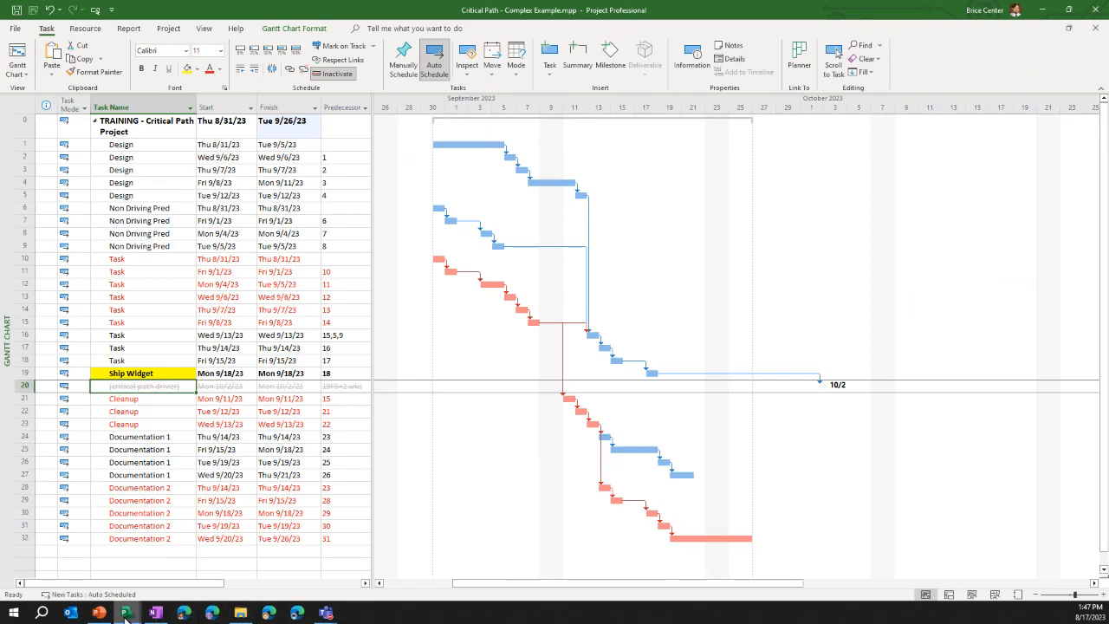
Switch to Project Example.mpp and inactivate task 14, the Critical Path Driver of Phase 2
mouse_move(126, 613)
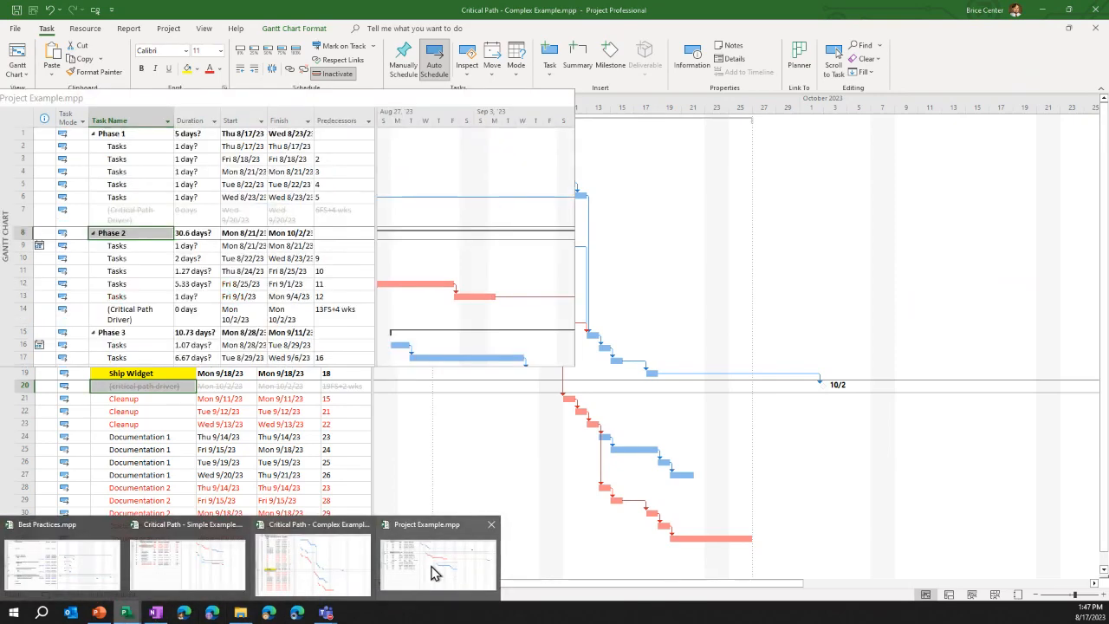
left_click(434, 572)
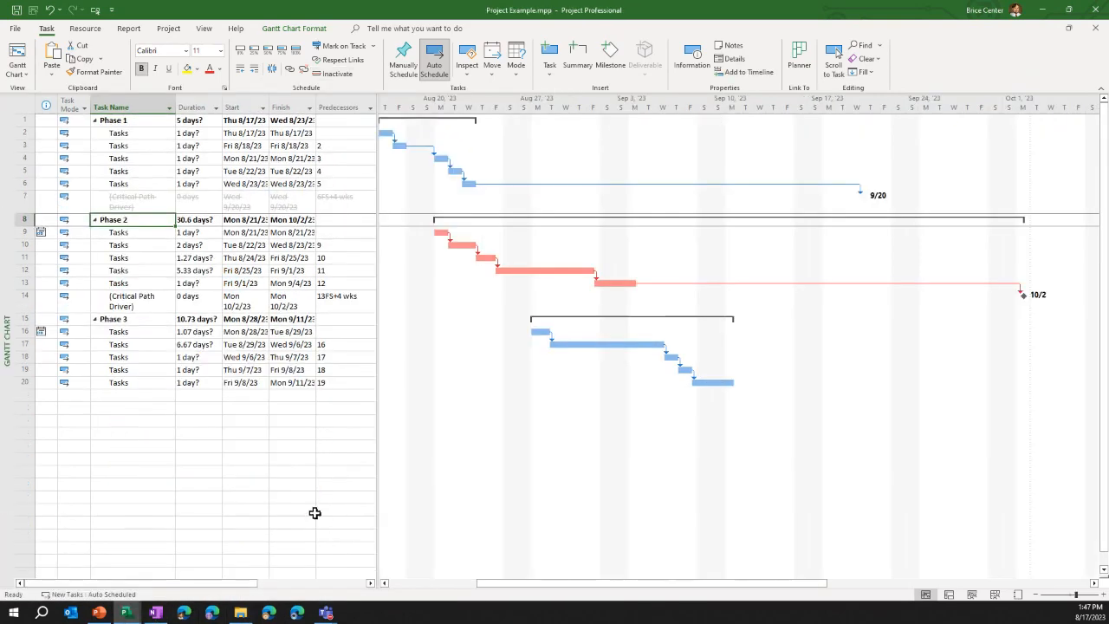
left_click(125, 294)
left_click(330, 76)
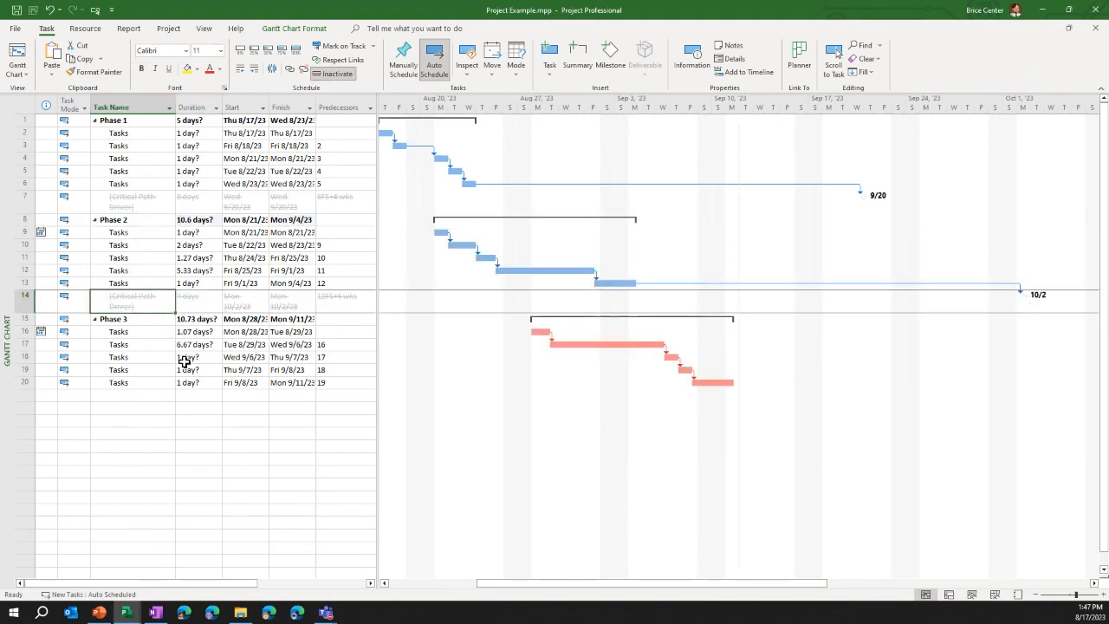
left_click(144, 470)
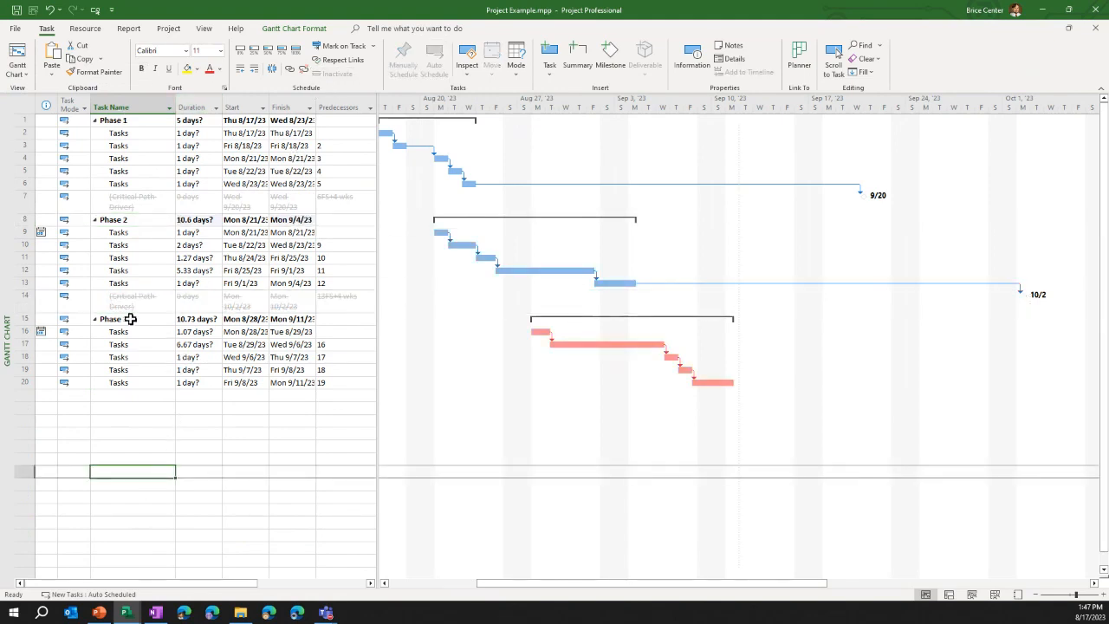
Examine the Phase 3 tasks on the Gantt chart and compare them with the tasks of Phases 1 and 2
left_click_drag(485, 584, 440, 586)
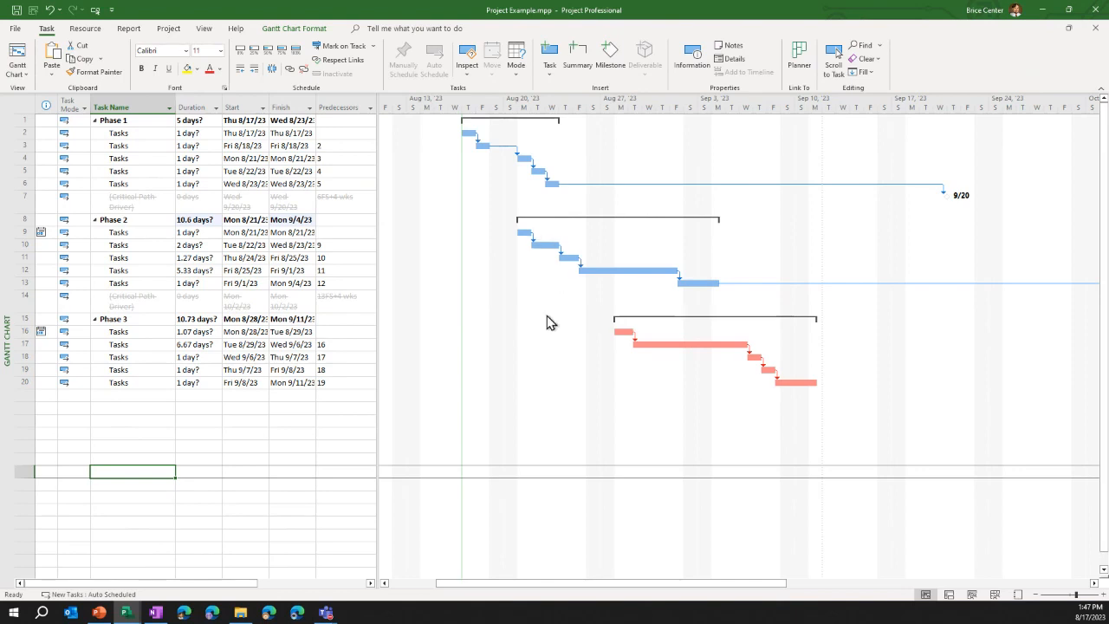
left_click_drag(129, 319, 135, 382)
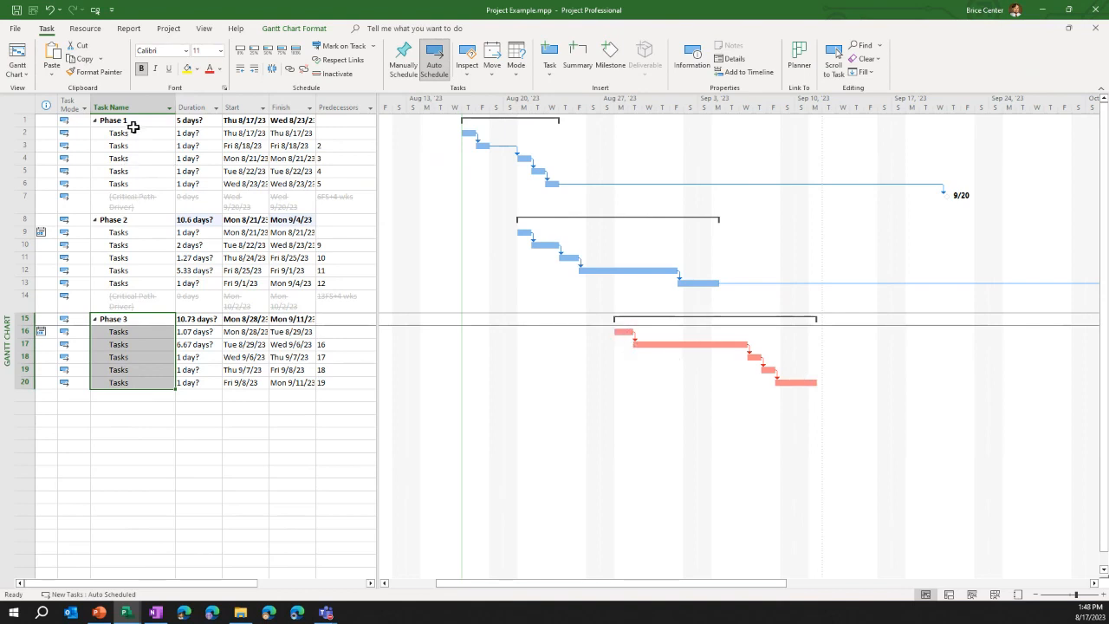
left_click_drag(131, 120, 138, 303)
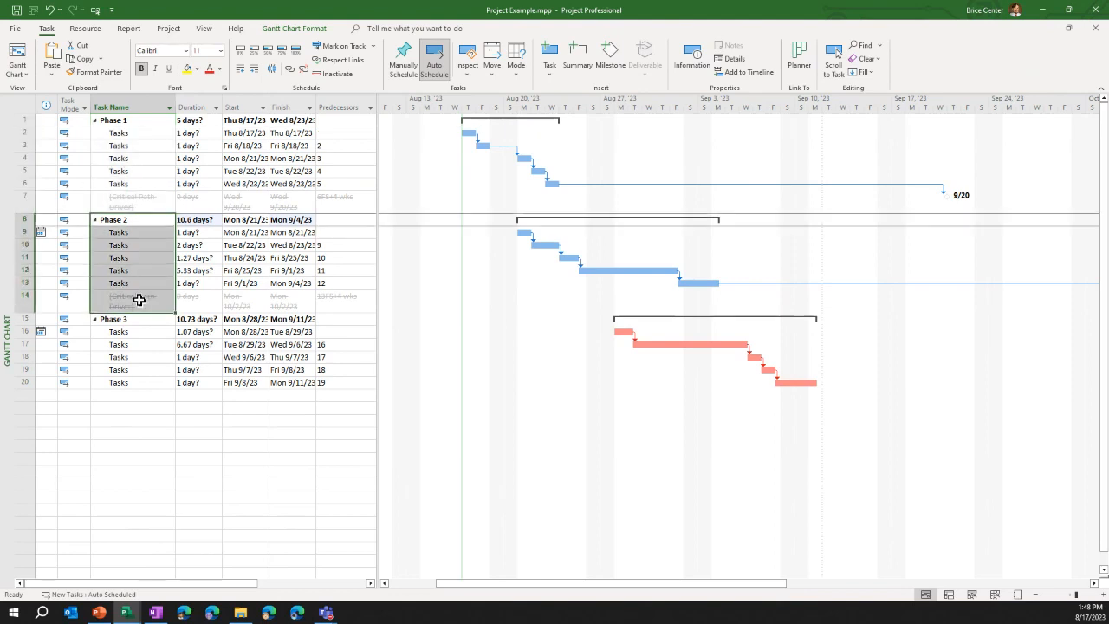
left_click(151, 383)
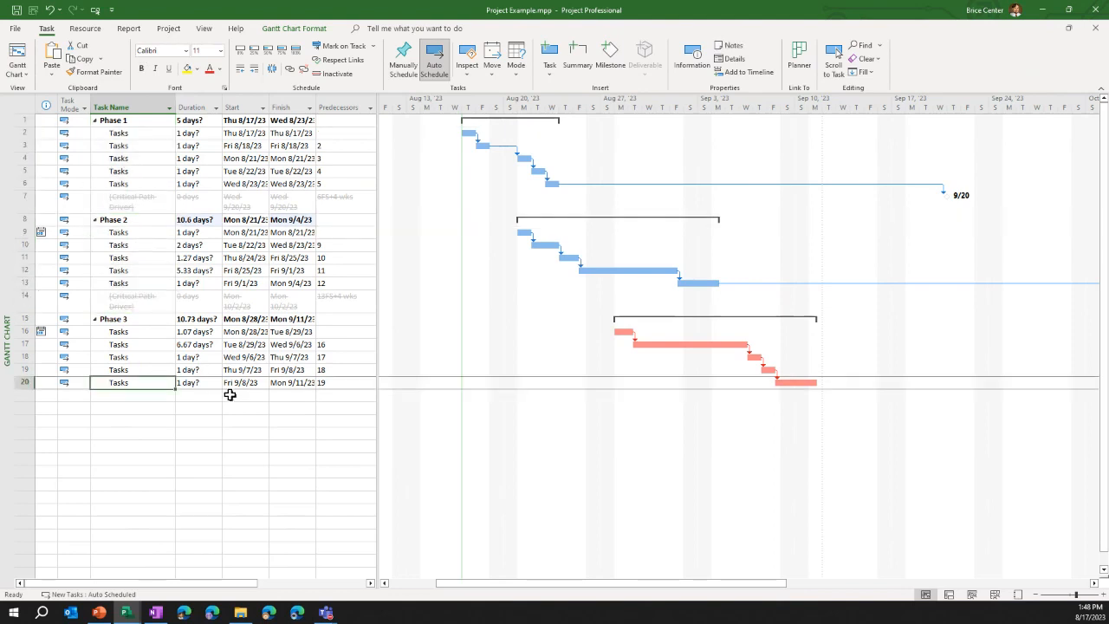
Check the predecessor lag of task 14, the Phase 2 Critical Path Driver, and reactivate the task
left_click(102, 305)
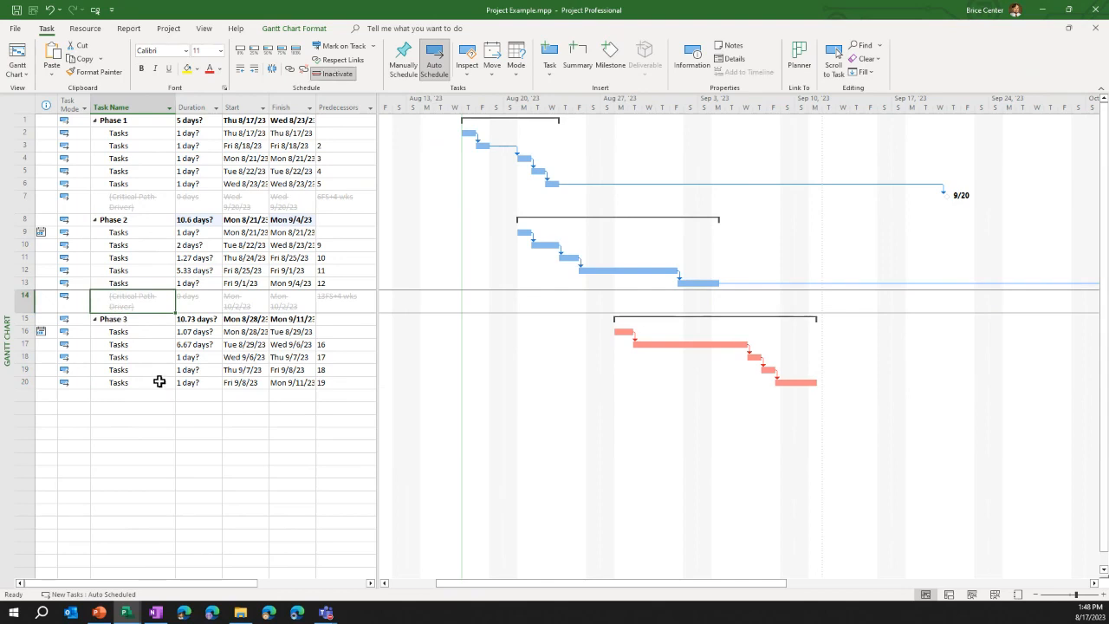
left_click_drag(676, 583, 713, 583)
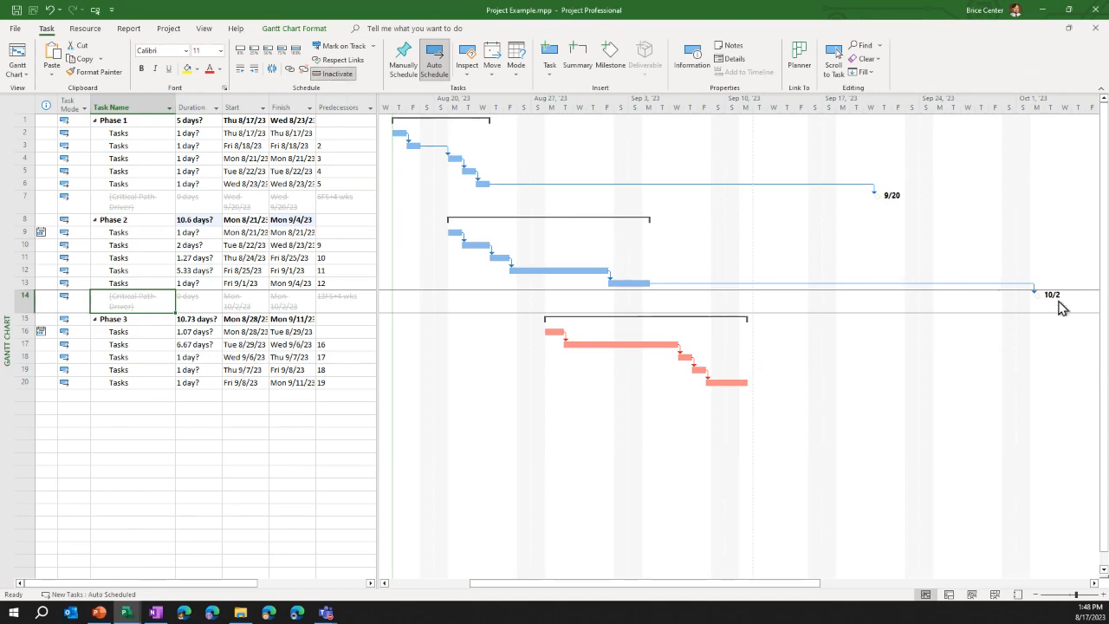
left_click(346, 298)
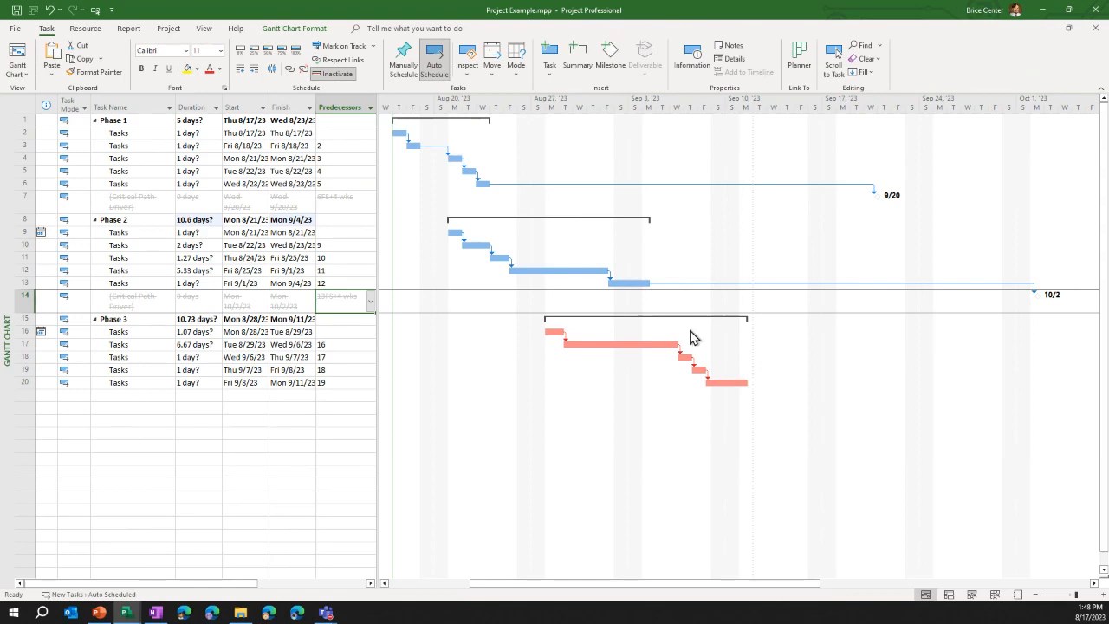
left_click(324, 74)
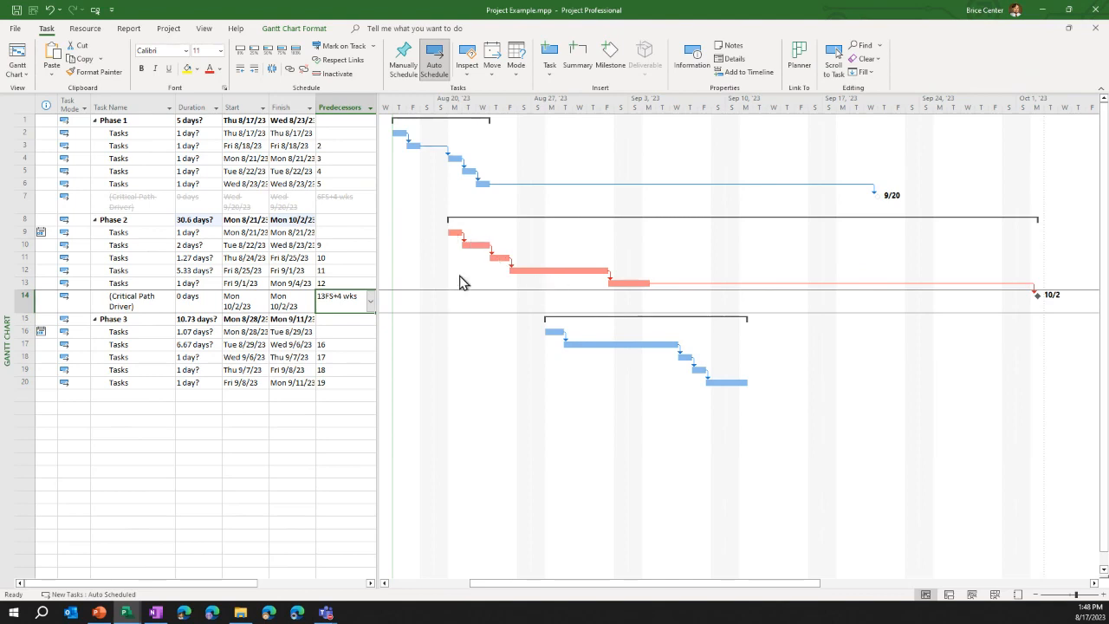
Inactivate the Phase 2 Critical Path Driver, task 14, and activate the Phase 1 Critical Path Driver, task 7
left_click(128, 308)
left_click(334, 75)
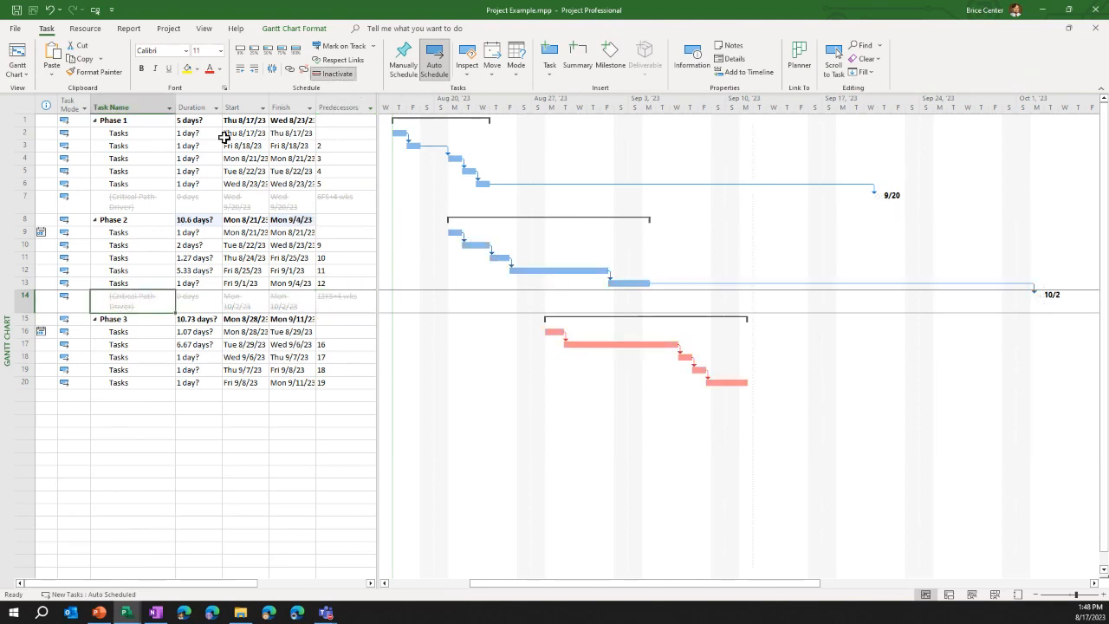
left_click(145, 200)
left_click(333, 74)
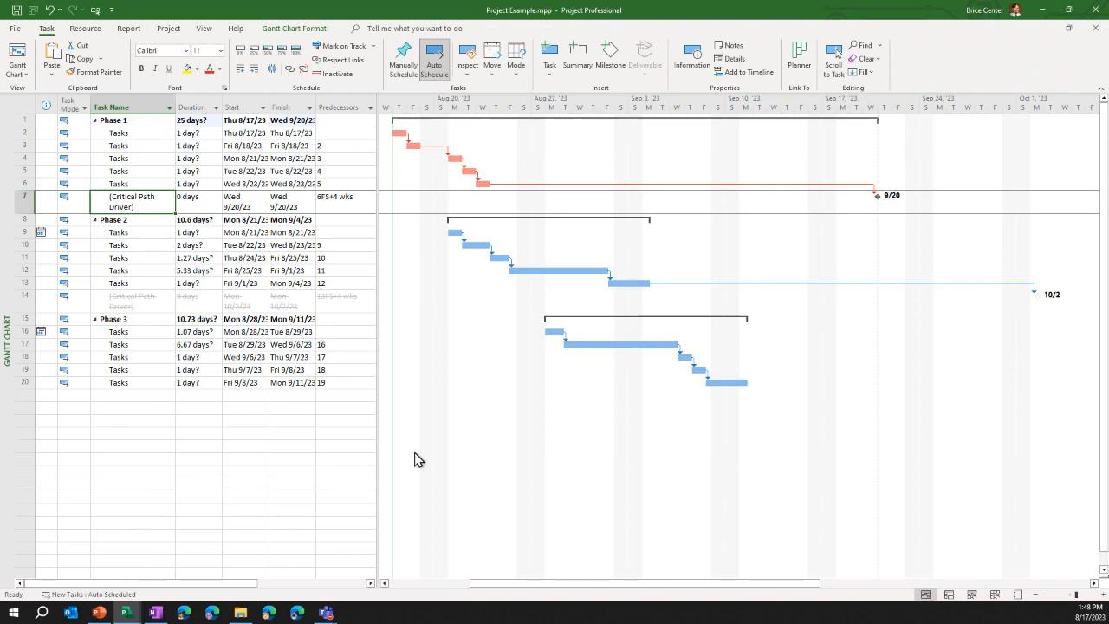
Set the text style color of Critical Tasks to red in Project Example.mpp
left_click(130, 159)
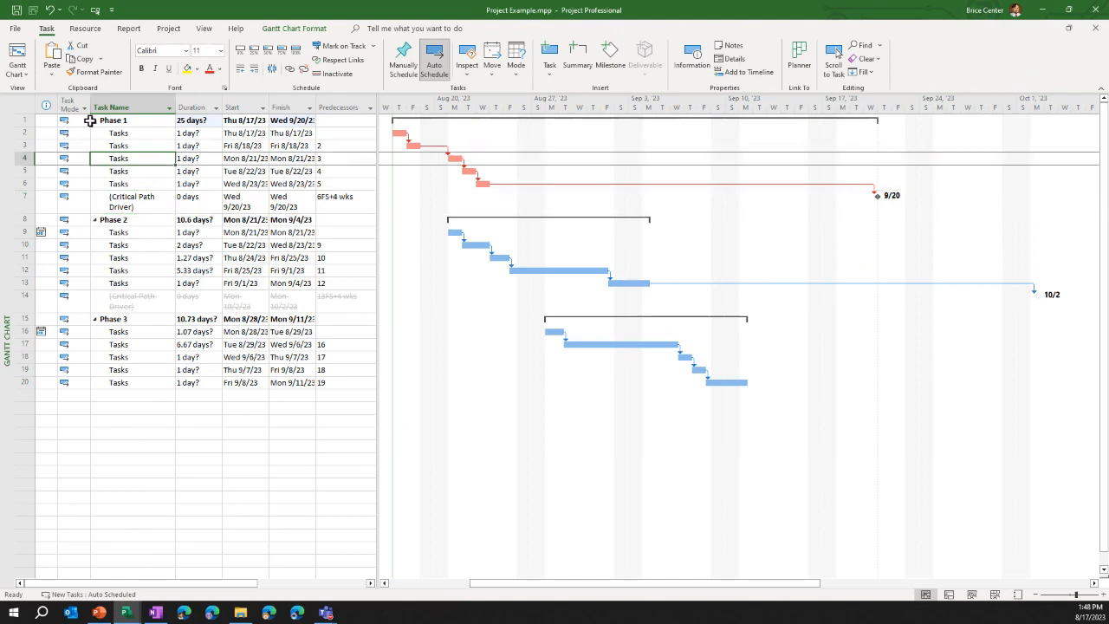
left_click(294, 28)
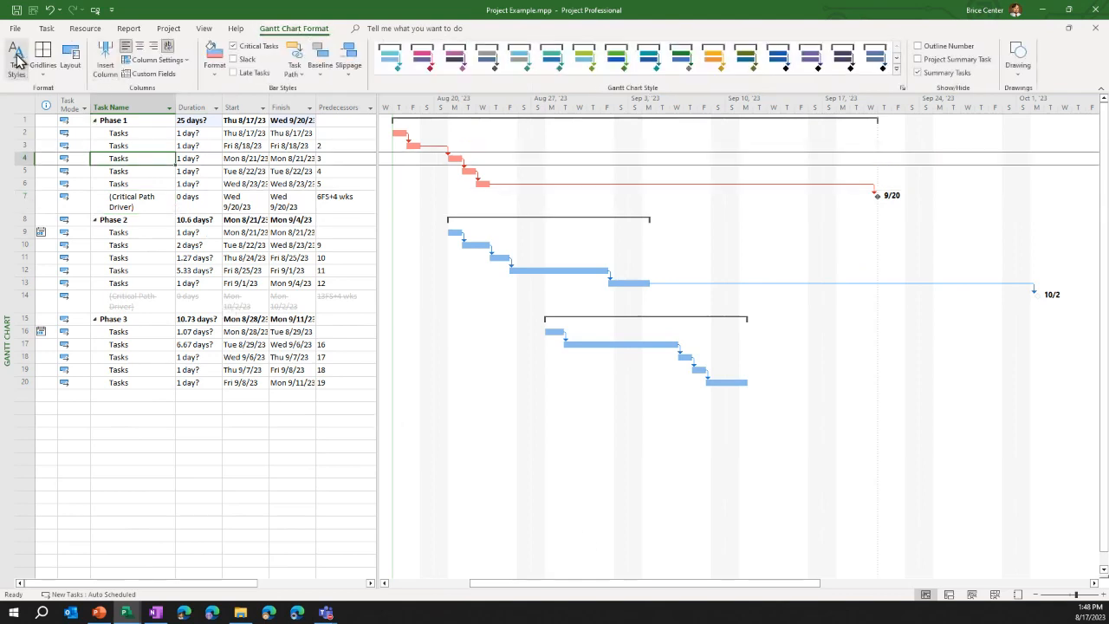
left_click(15, 54)
left_click(122, 48)
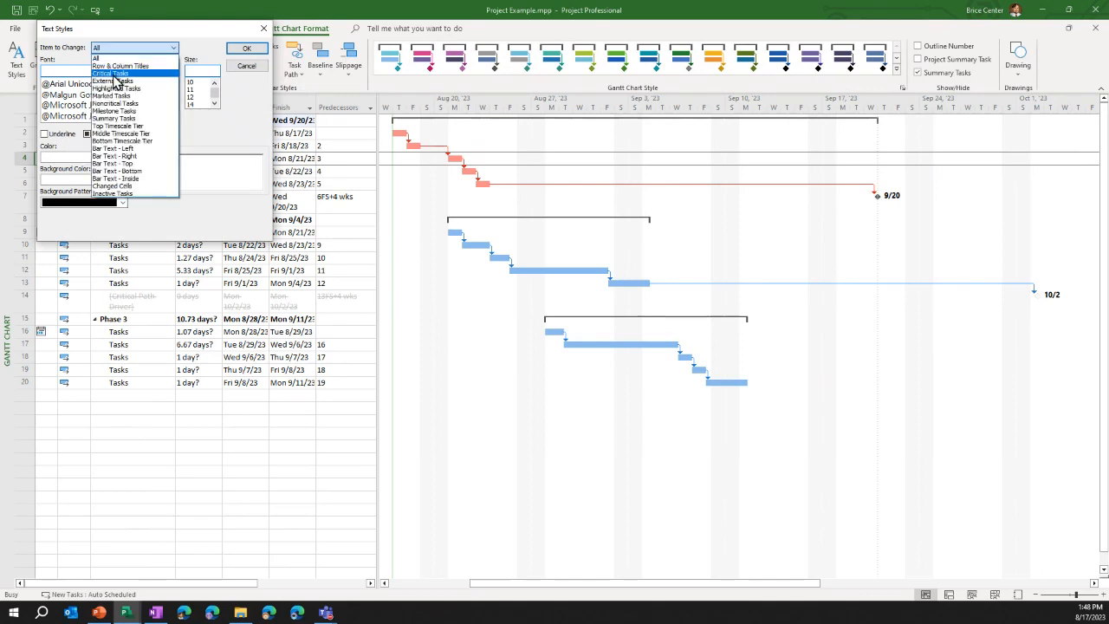
left_click(114, 74)
left_click(118, 157)
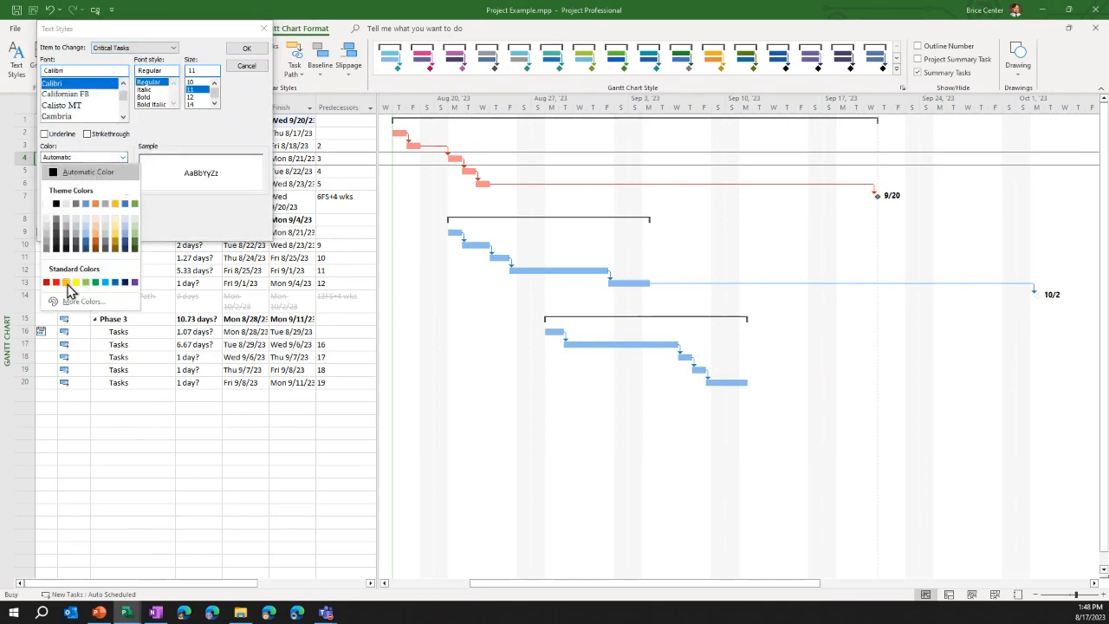
left_click(52, 281)
left_click(246, 49)
left_click(163, 317)
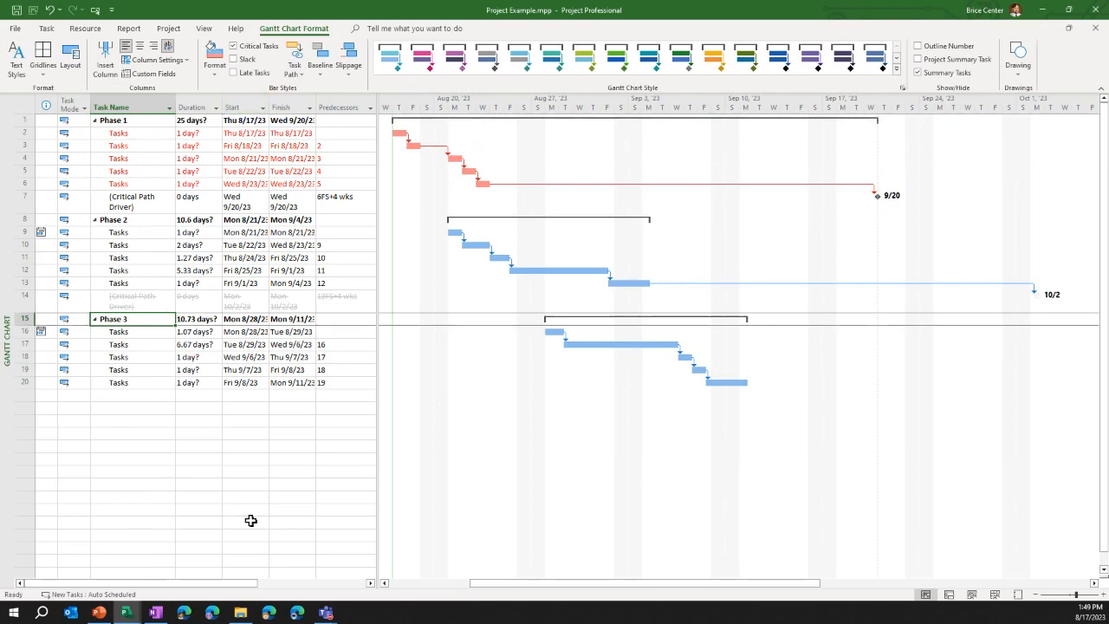
Switch to PowerPoint and start the slide show at the slide "How to Visualize Multiple Critical Paths"
left_click(102, 611)
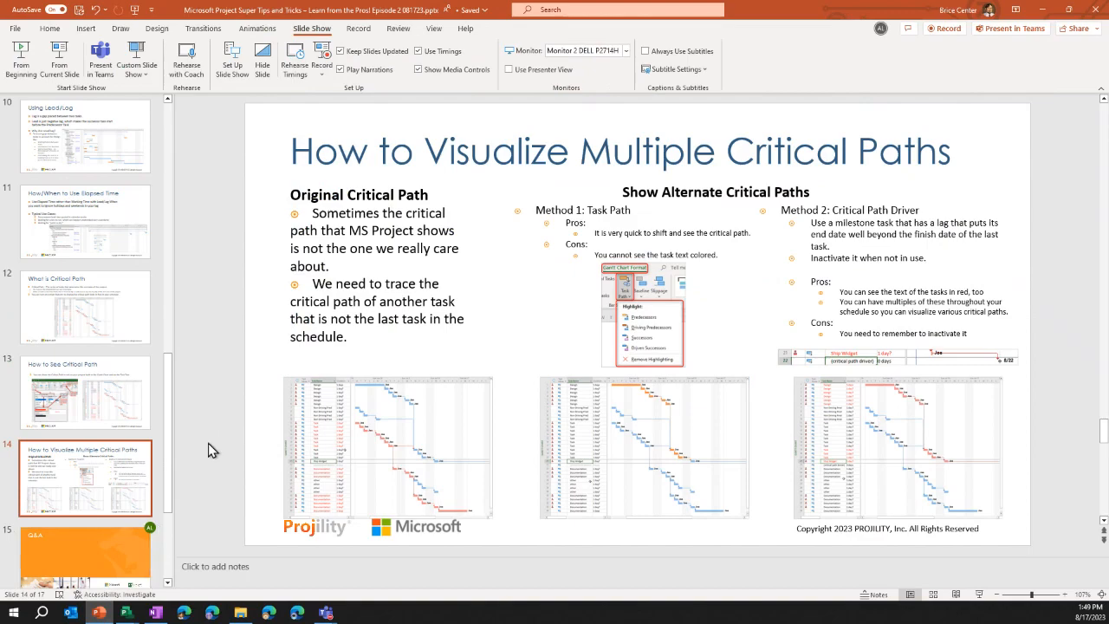
left_click(979, 595)
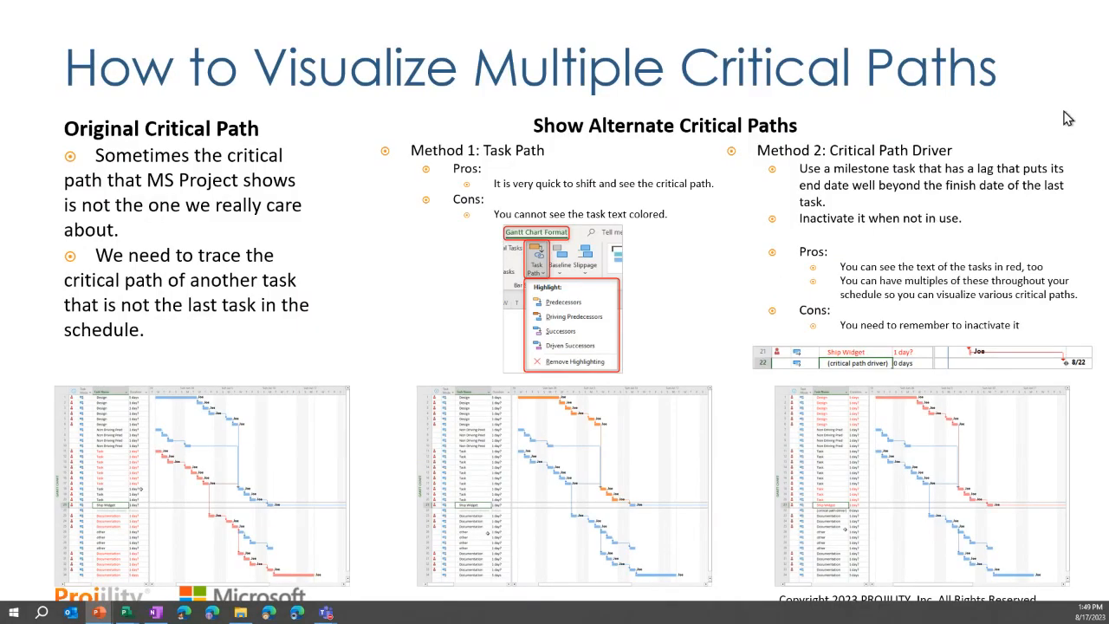
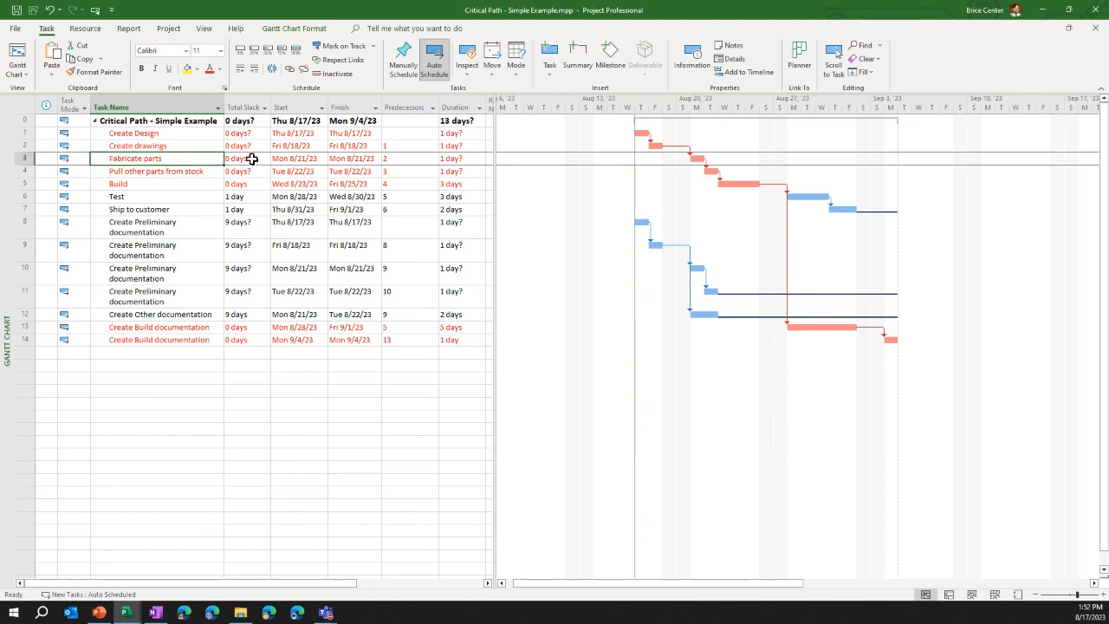
Set the start date of task 3, Fabricate parts, to Wed 8/23/23
left_click(308, 159)
left_click(321, 159)
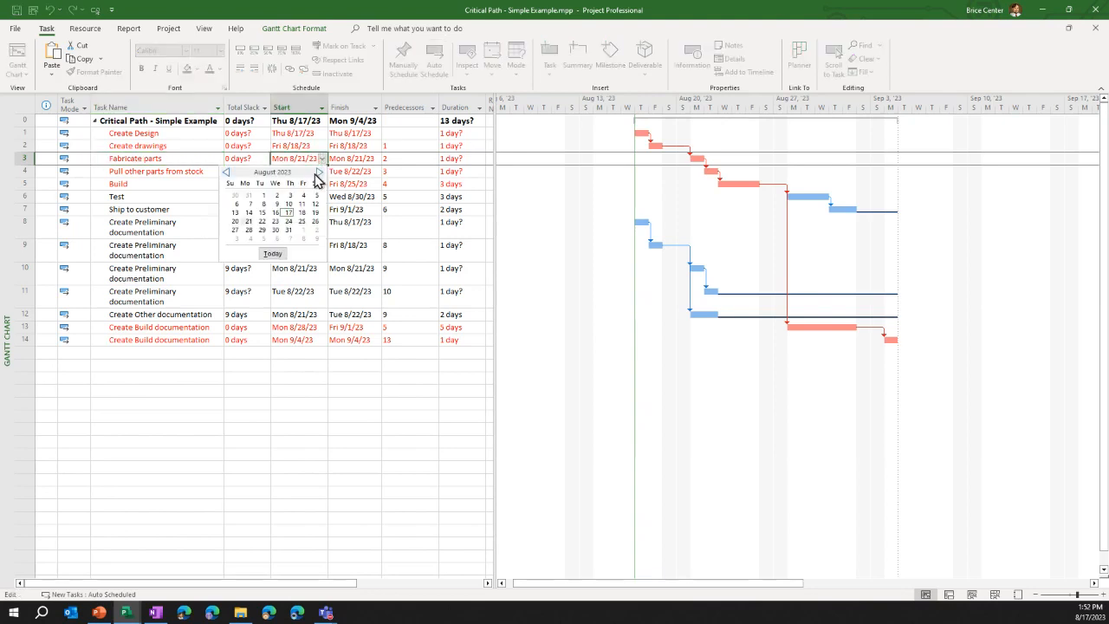
left_click(276, 224)
left_click(457, 345)
left_click(519, 371)
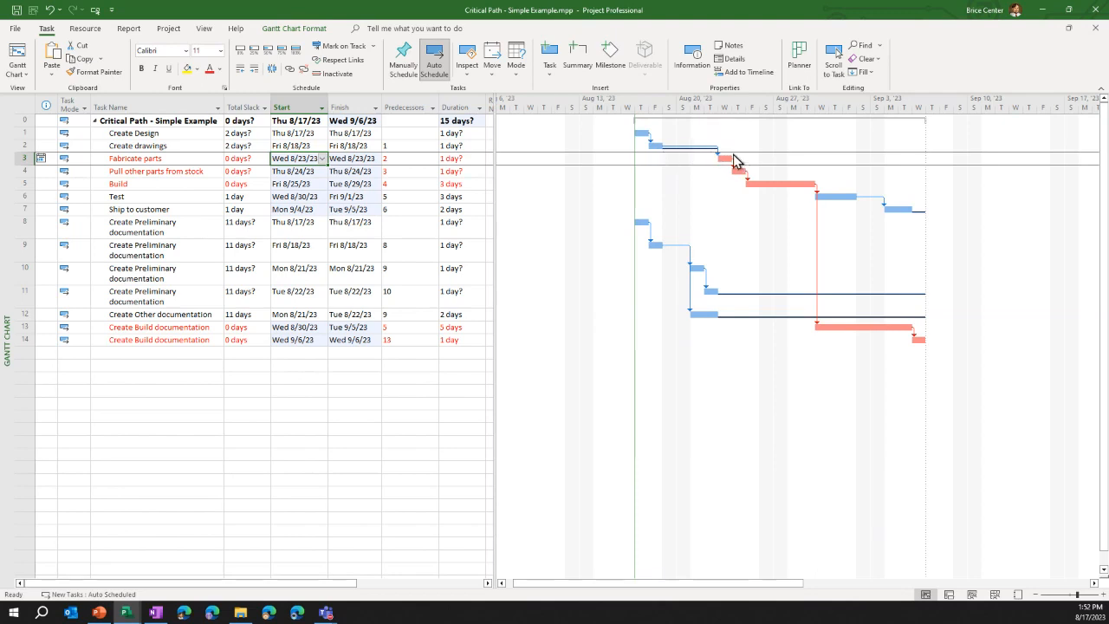
Set the start date of task 1, Create Design, to Fri 8/18/23 and undo both start date changes
left_click(311, 134)
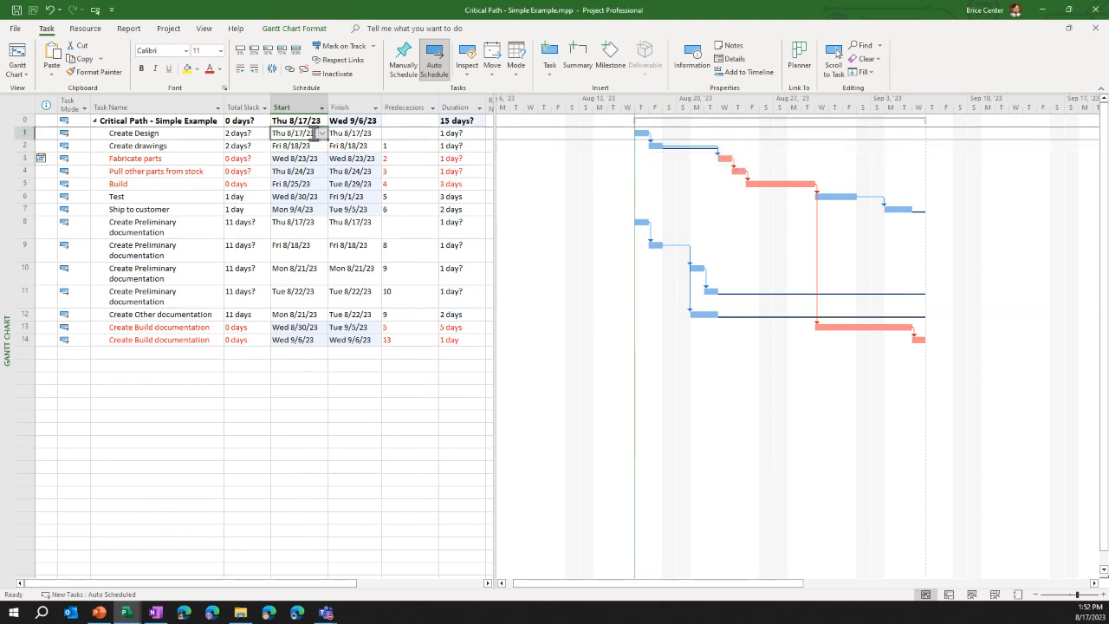
left_click(321, 134)
left_click(302, 192)
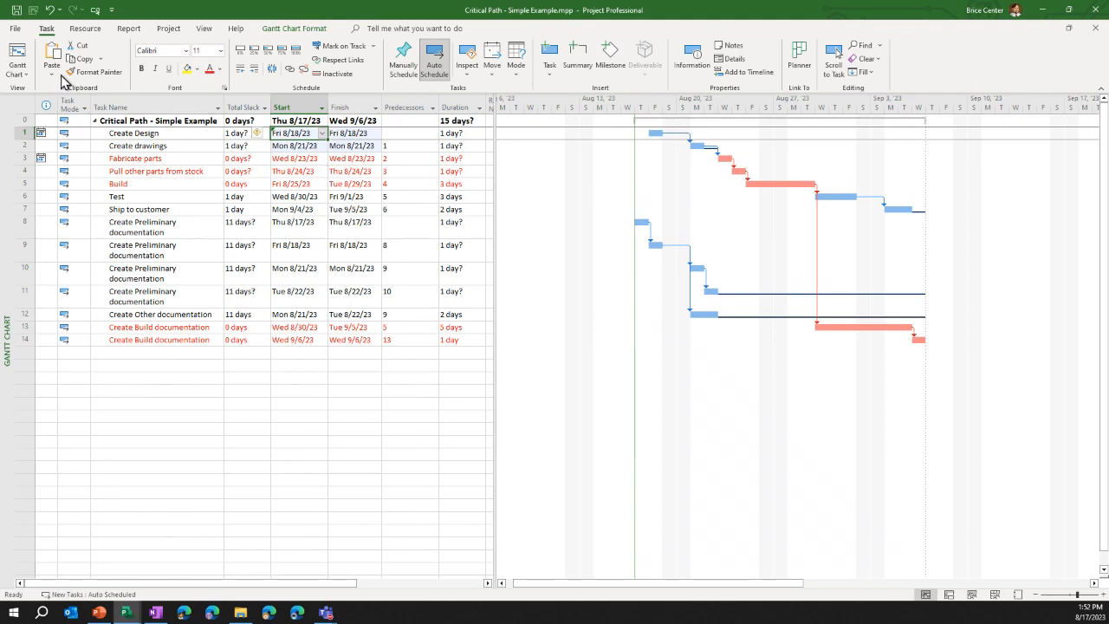
left_click(48, 12)
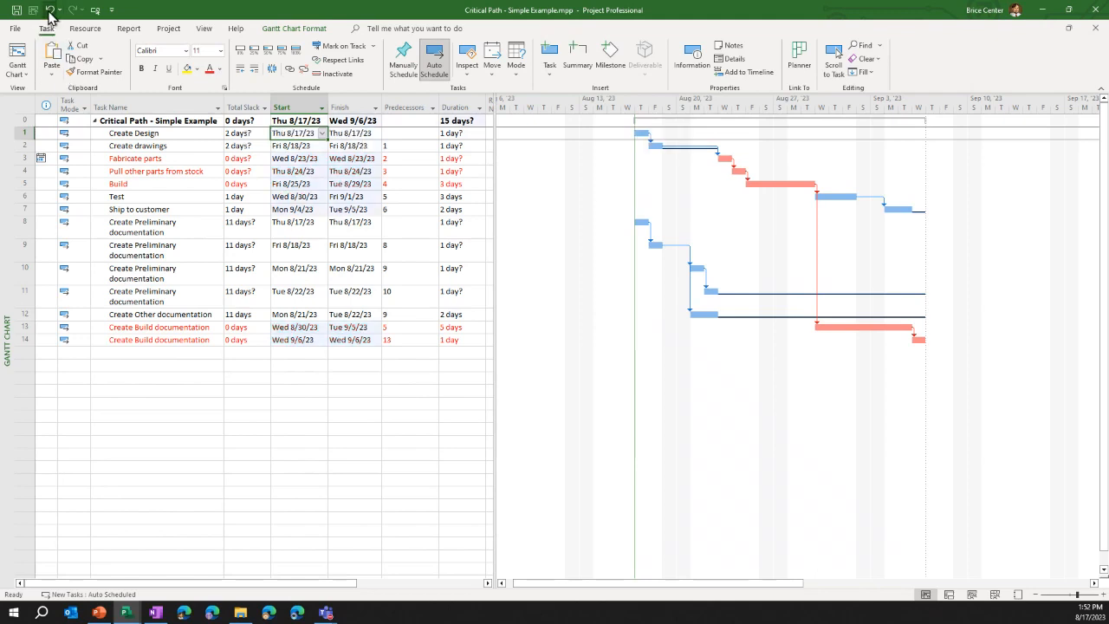
left_click(48, 12)
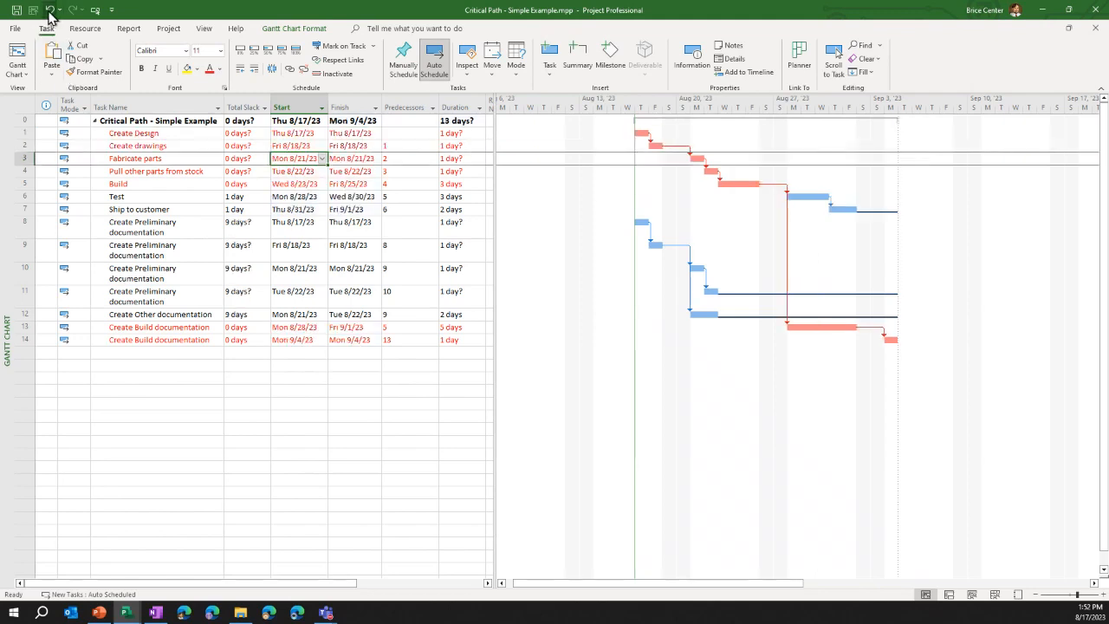
Add a two-day lag to the Fabricate parts link by setting its predecessor to 2FS+2
left_click(402, 159)
key("F2")
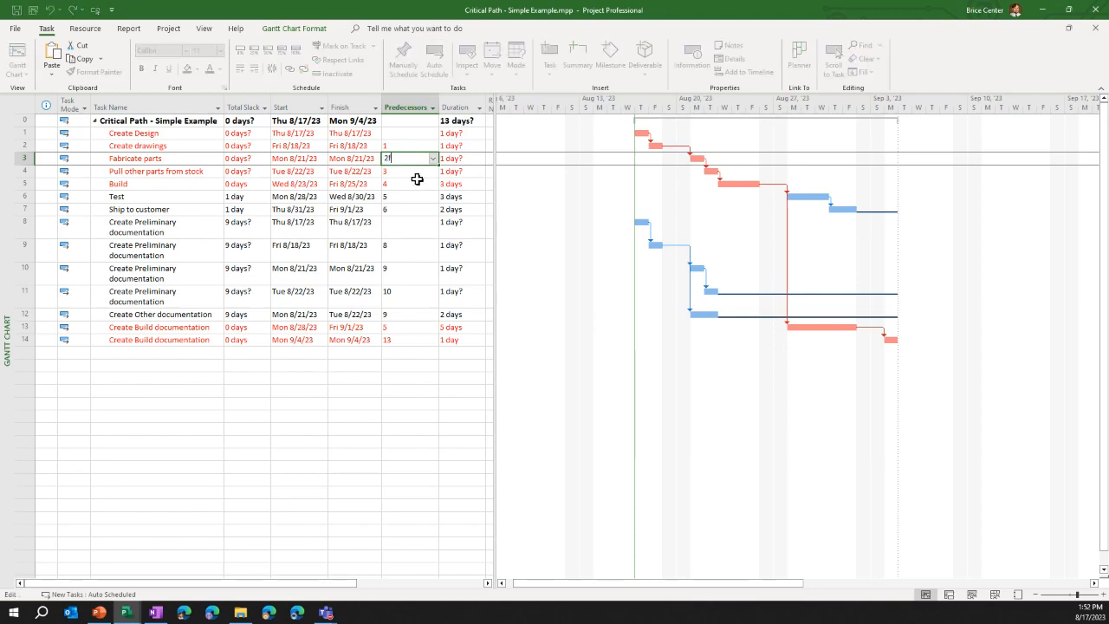
type("fs+2")
key("Return")
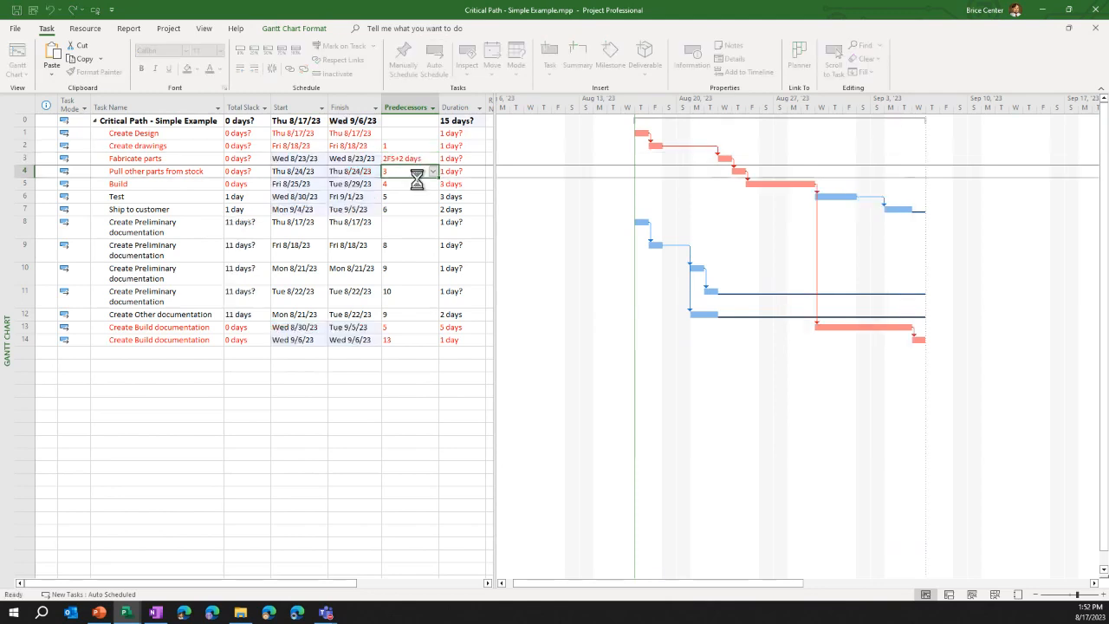
Move the start of task 1, Create Design, to Fri 8/18/23 with the lagged link in place
left_click(306, 133)
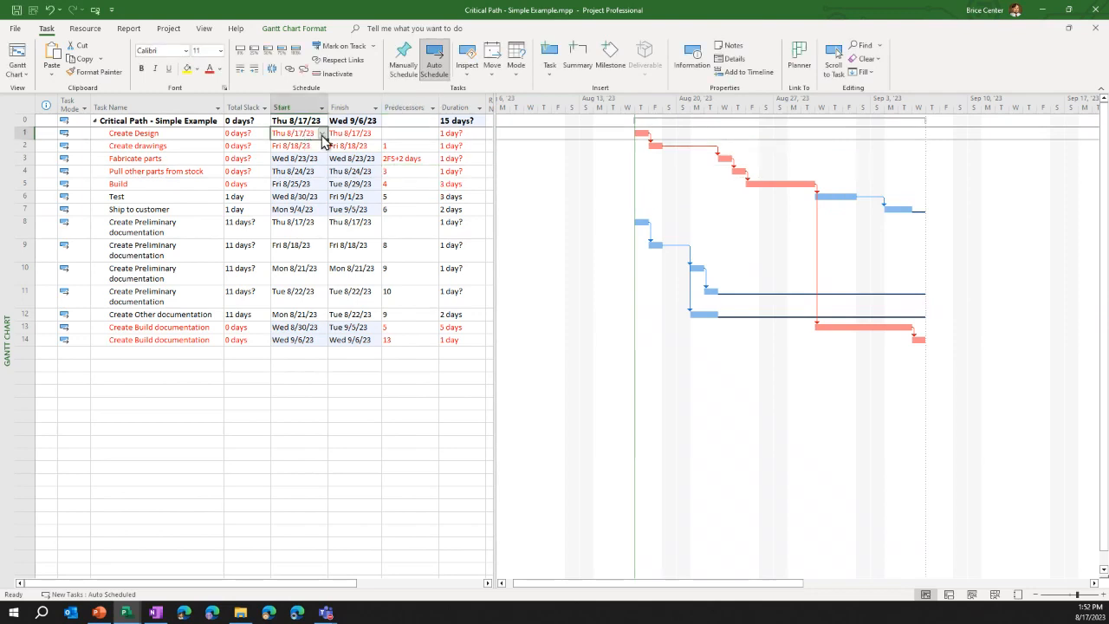
left_click(321, 133)
left_click(300, 186)
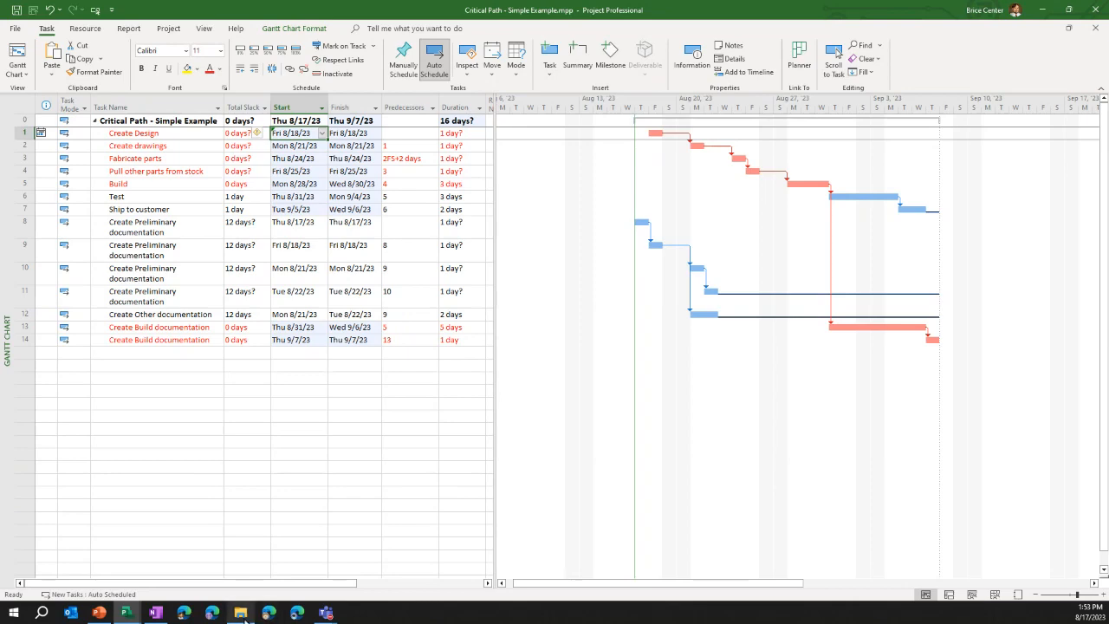
In Project Example.mpp, expand Phase 1 and Phase 2 and inactivate the Phase 1 Critical Path Driver, task 7
mouse_move(127, 613)
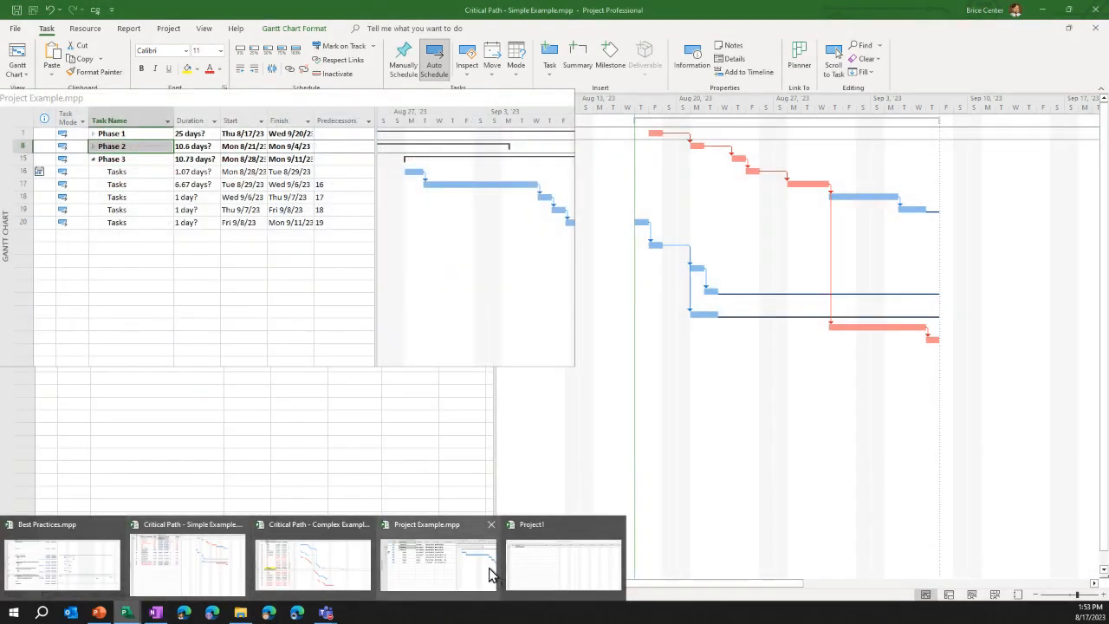
left_click(450, 580)
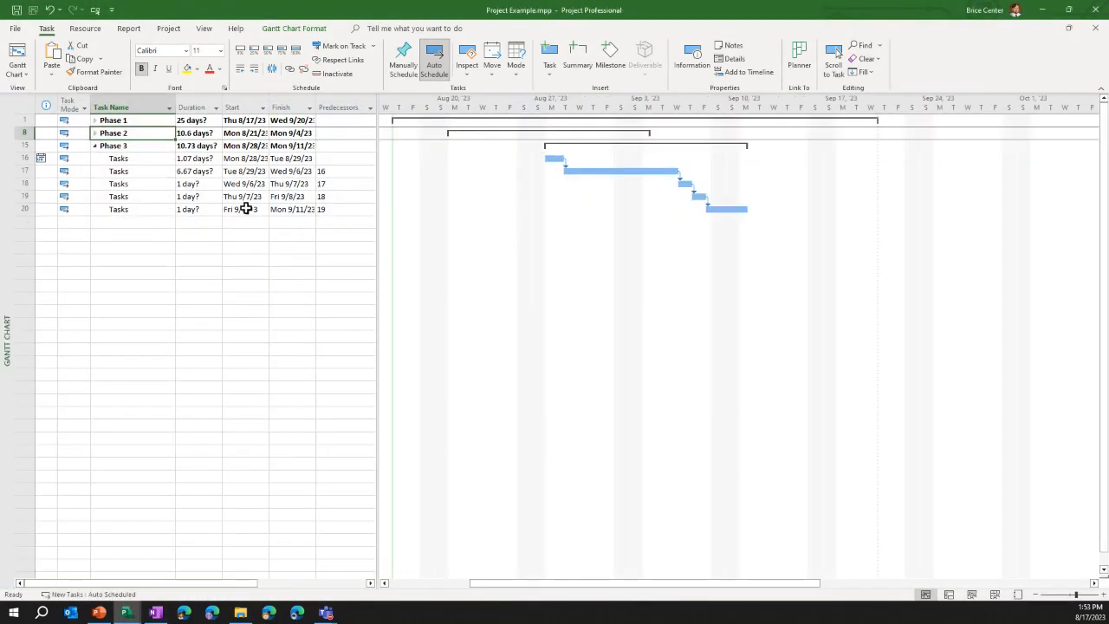
left_click(94, 132)
left_click(94, 120)
left_click(139, 197)
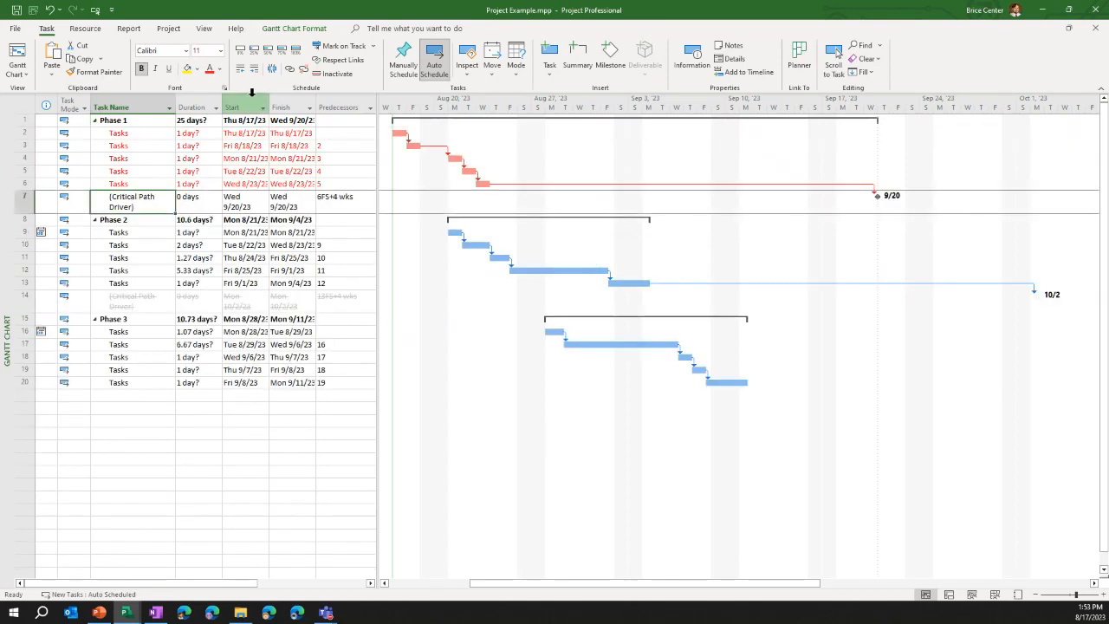
left_click(332, 74)
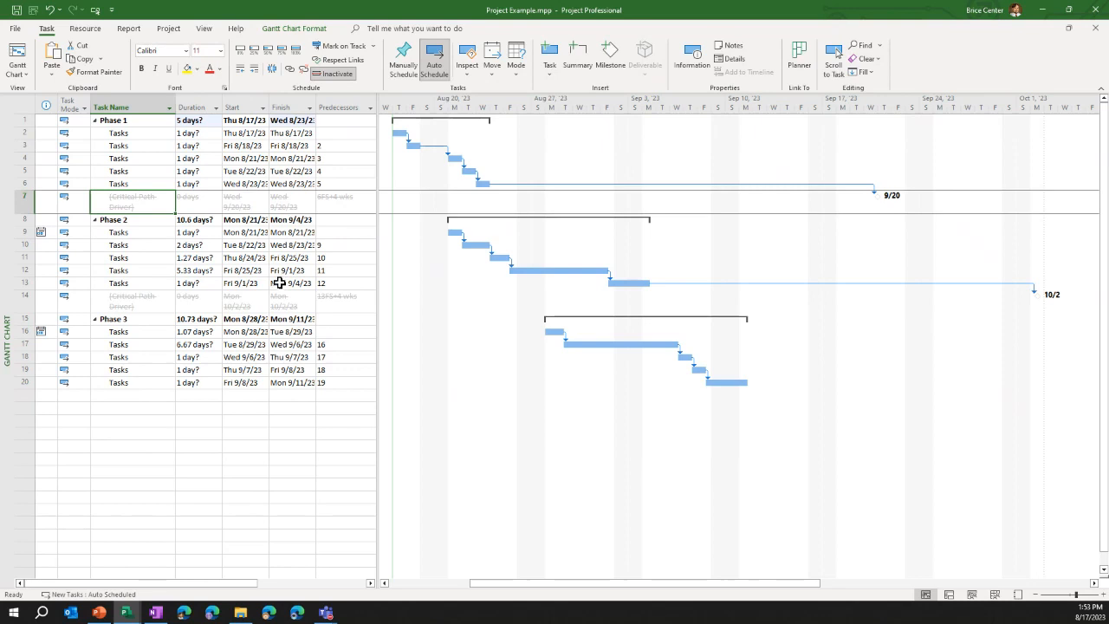
Show the project summary task and slightly widen the task table beside the Gantt chart
left_click(269, 30)
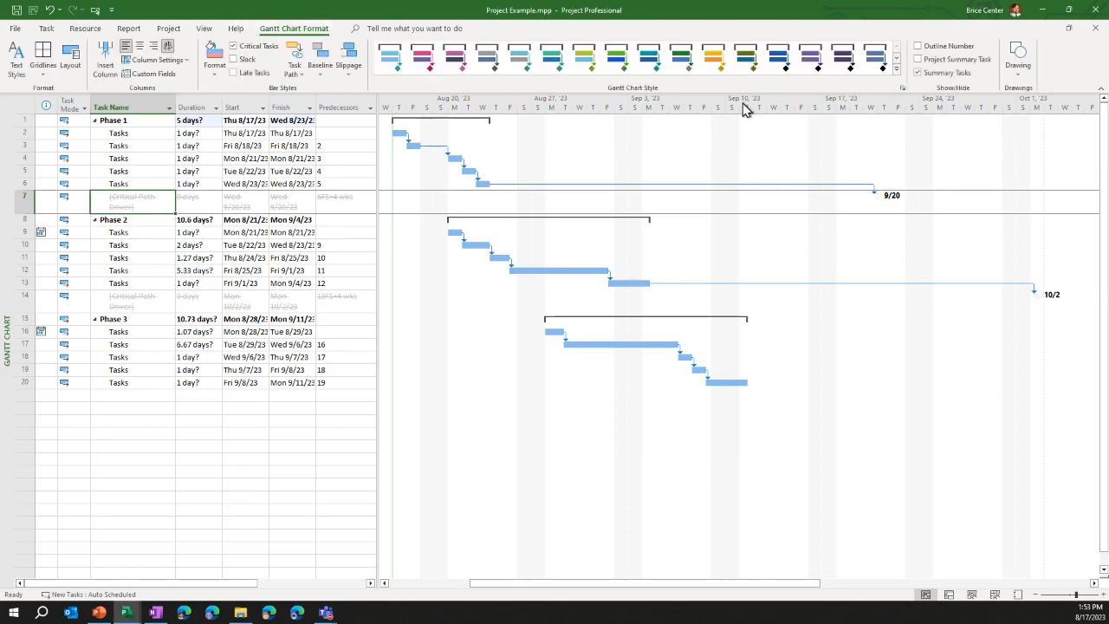
left_click(917, 59)
left_click(130, 122)
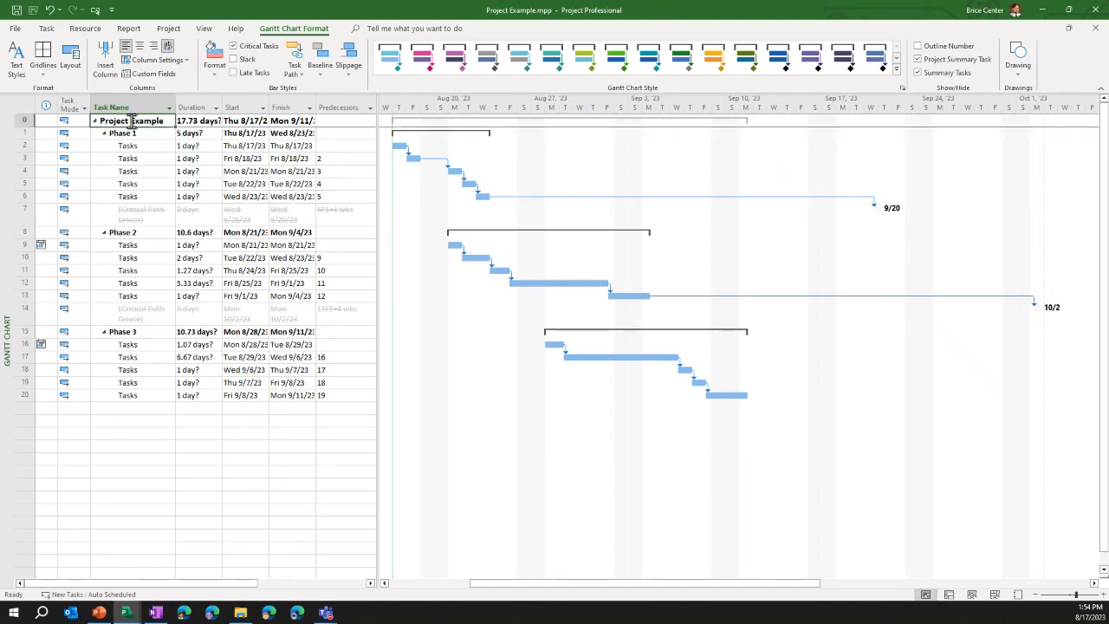
mouse_move(376, 142)
left_mouse_down()
mouse_move(429, 143)
mouse_move(384, 139)
left_mouse_up()
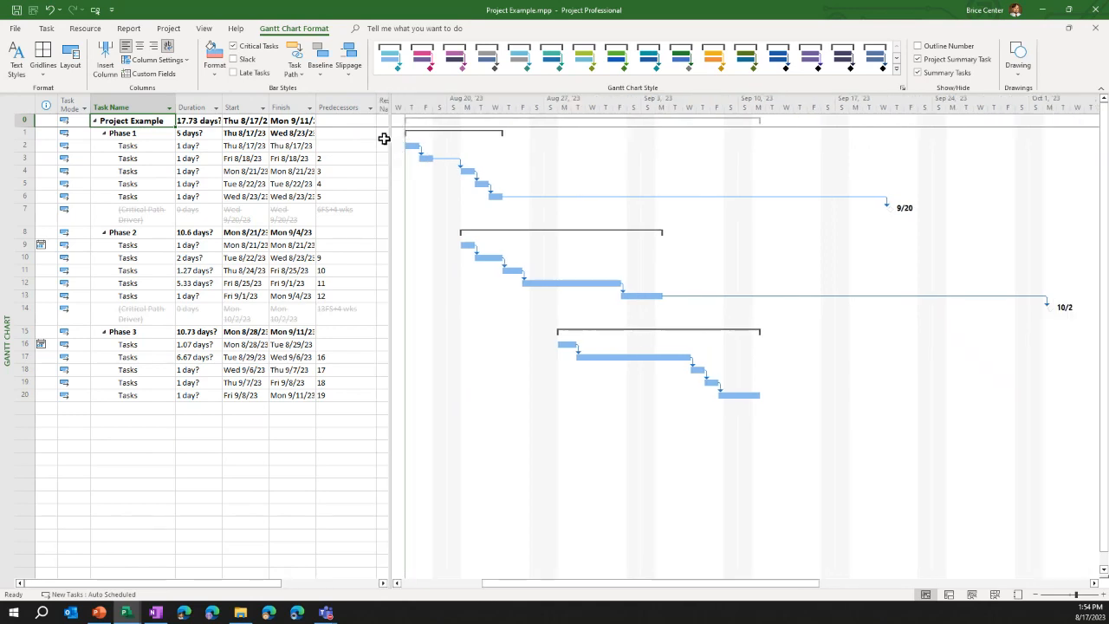
Try linking the Phase 2 summary task to predecessor 6 and undo the link
left_click(350, 121)
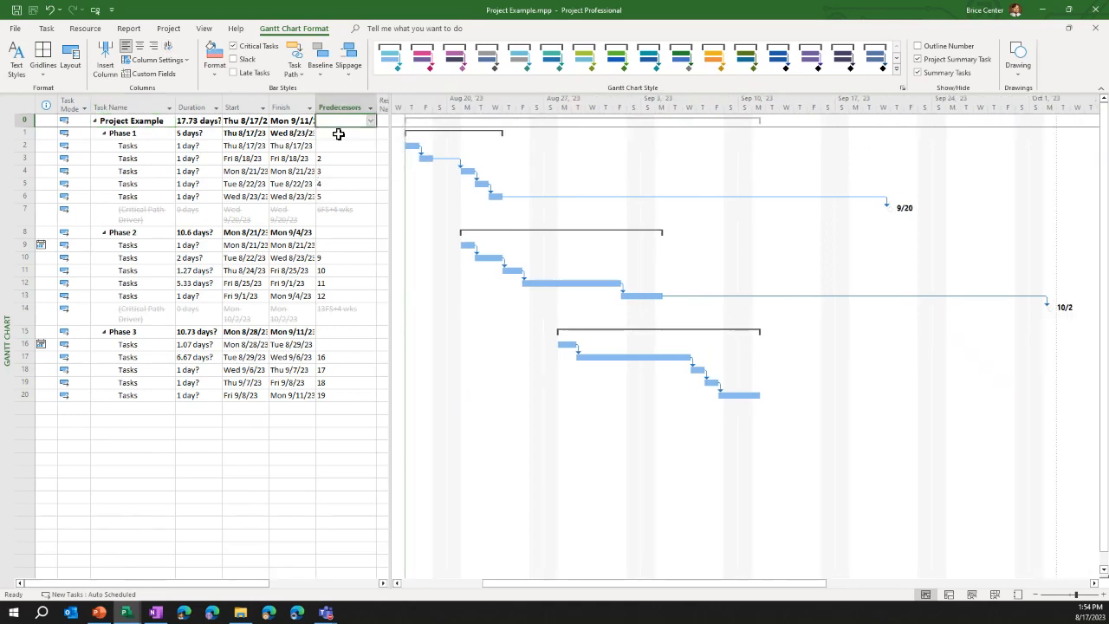
left_click(337, 134)
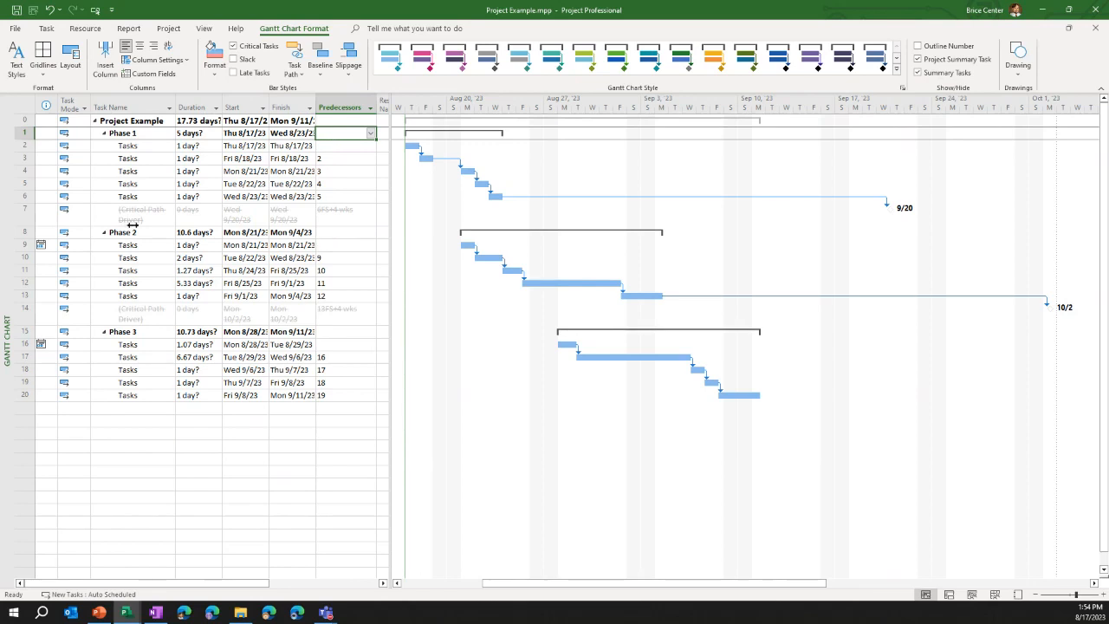
left_click(341, 233)
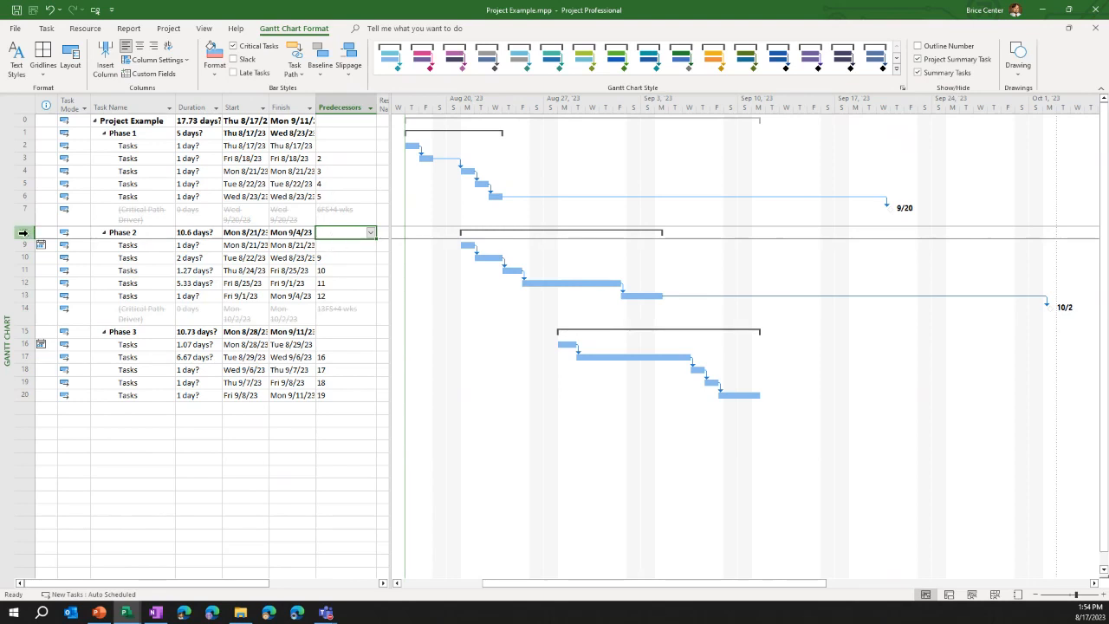
type("6")
key("Return")
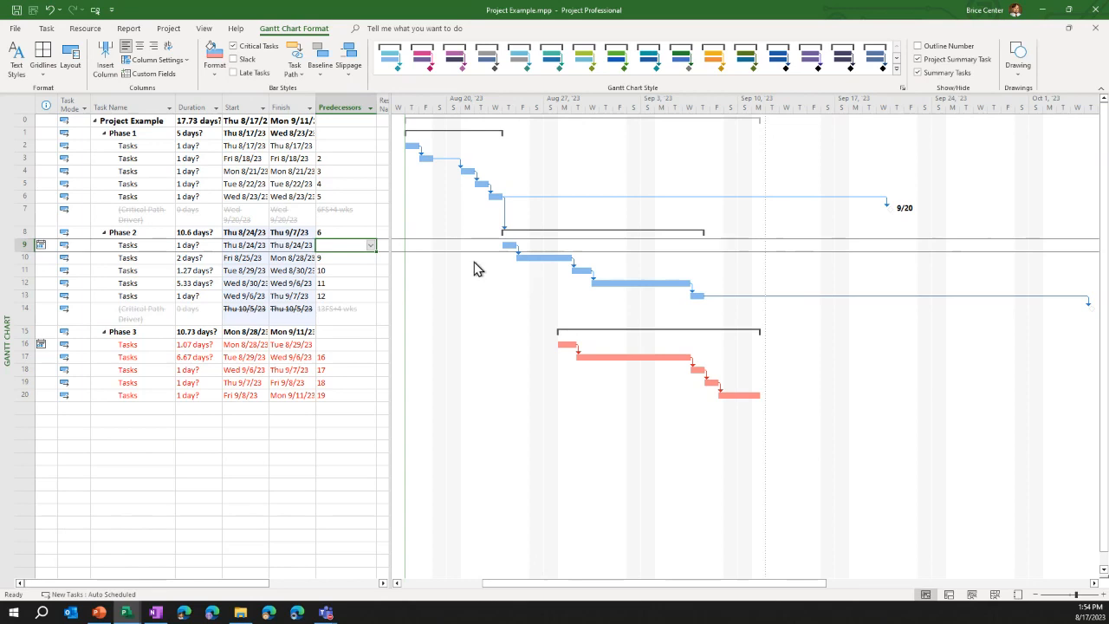
left_click(330, 231)
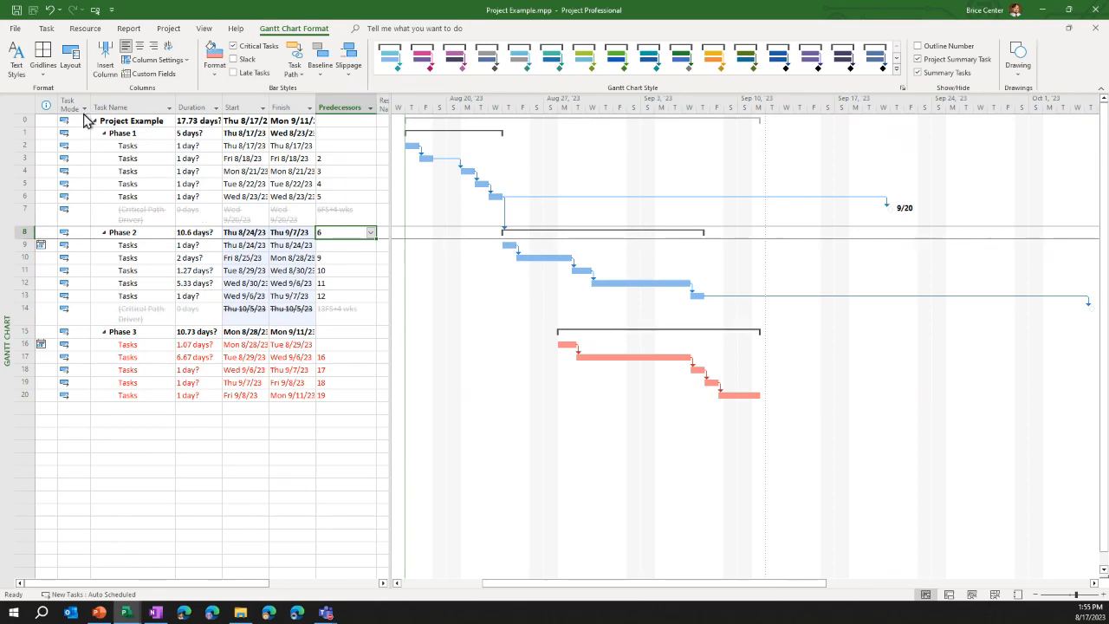
left_click(49, 11)
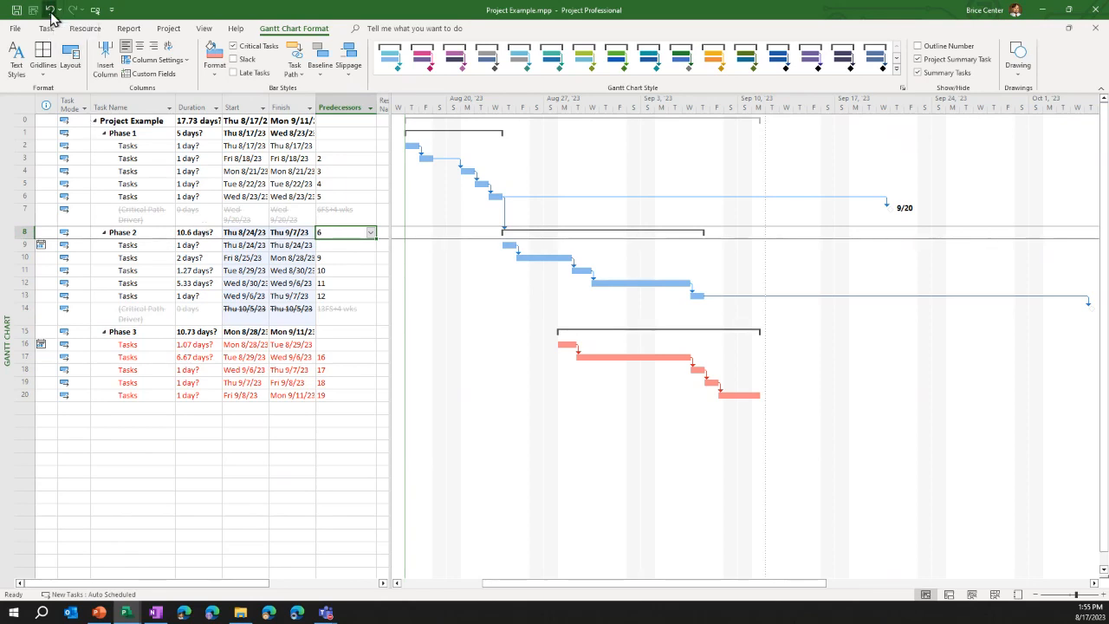
Set the predecessor of task 9, the first task in Phase 2, to 6
left_click(331, 247)
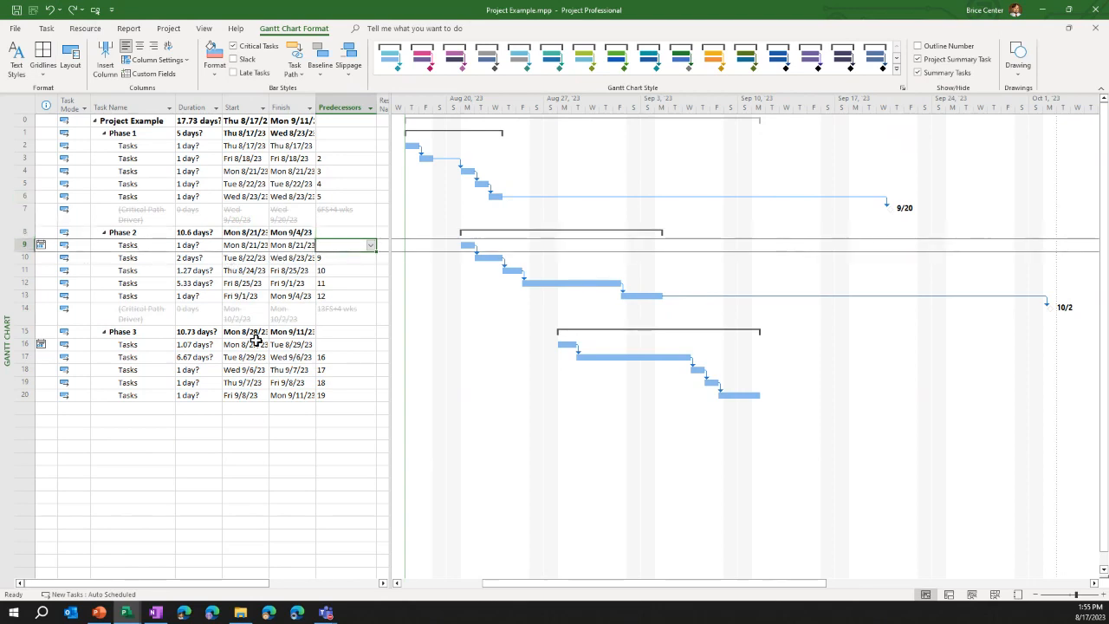
type("6")
key("Return")
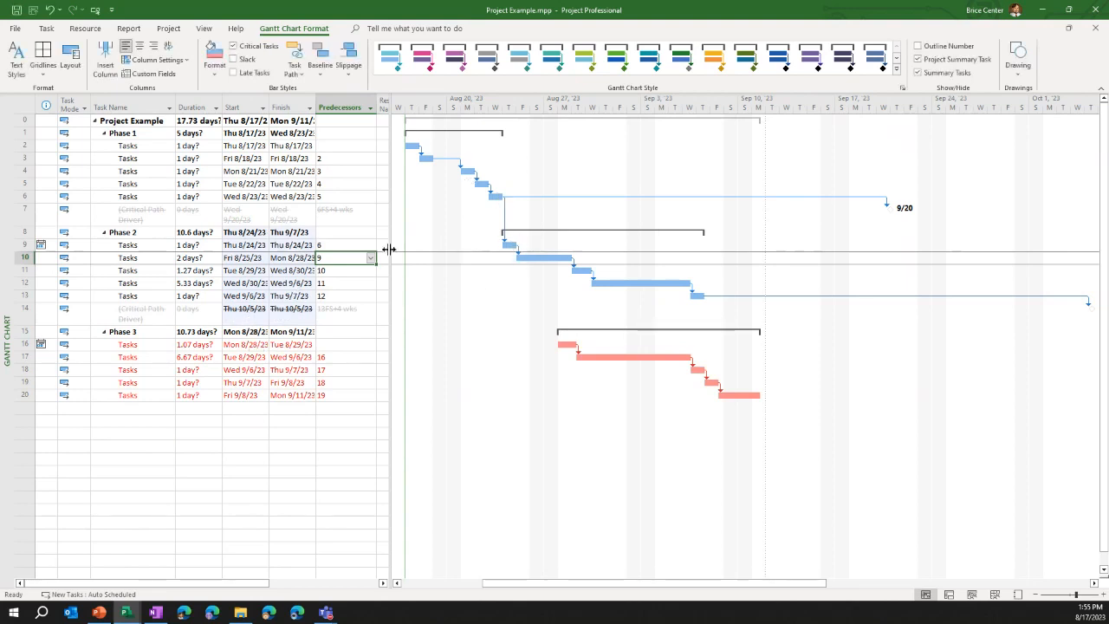
Reactivate the Phase 2 Critical Path Driver, task 14, and remove the predecessor from task 9
left_click(134, 316)
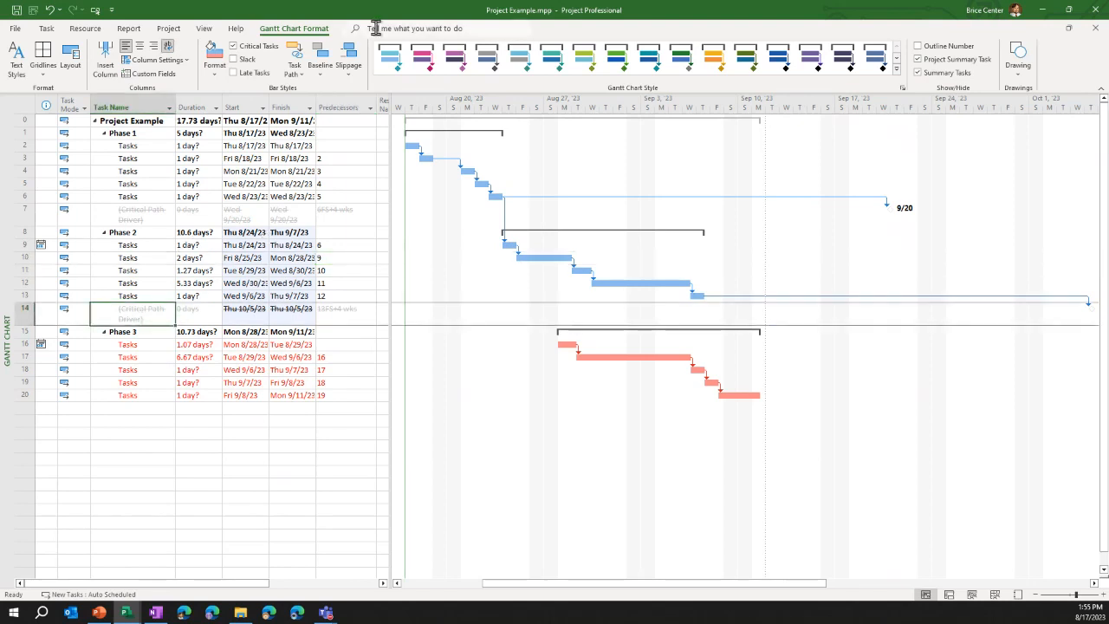
left_click(46, 28)
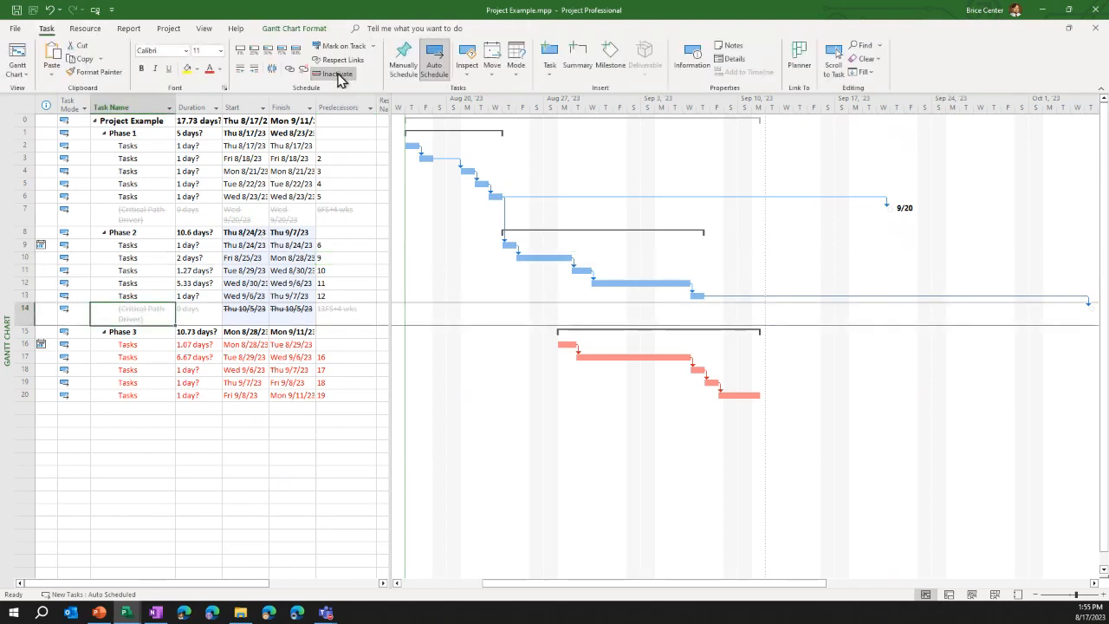
left_click(338, 74)
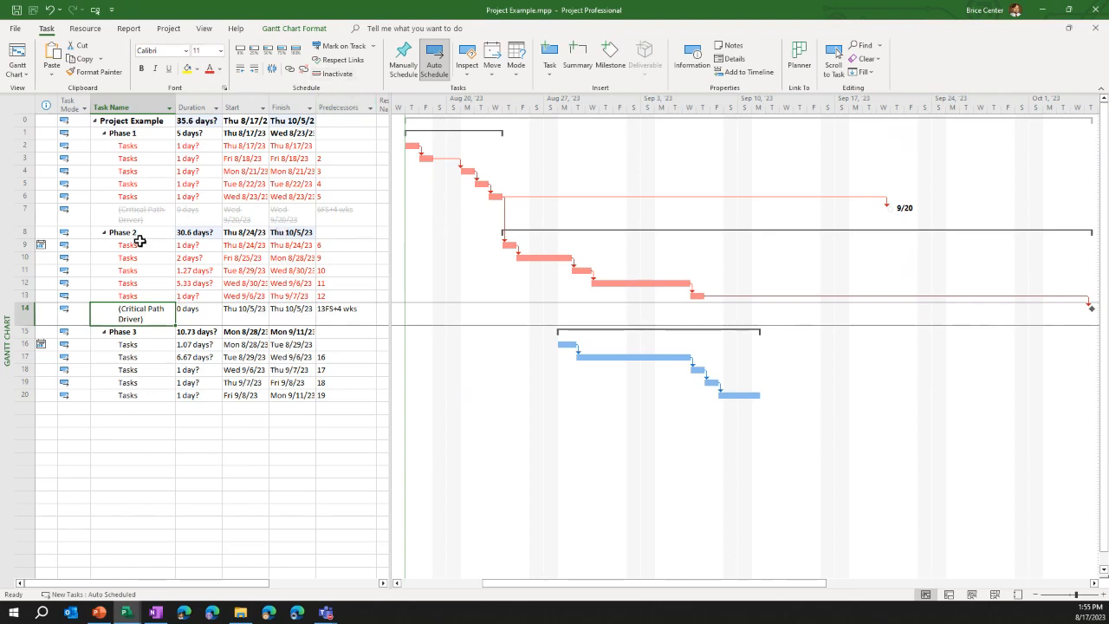
left_click(343, 249)
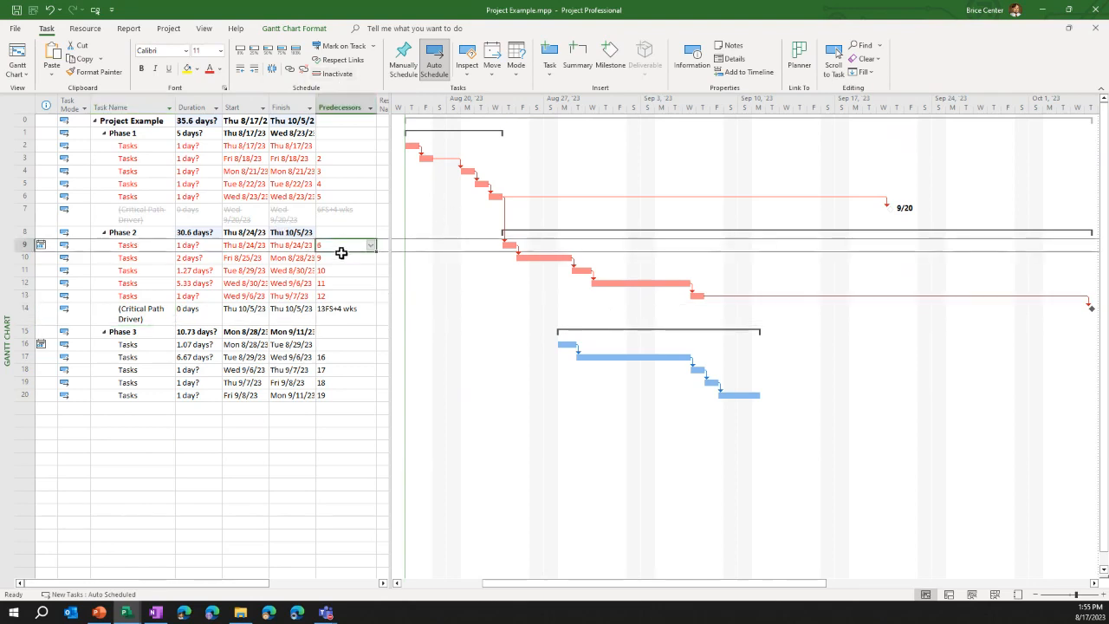
key("Delete")
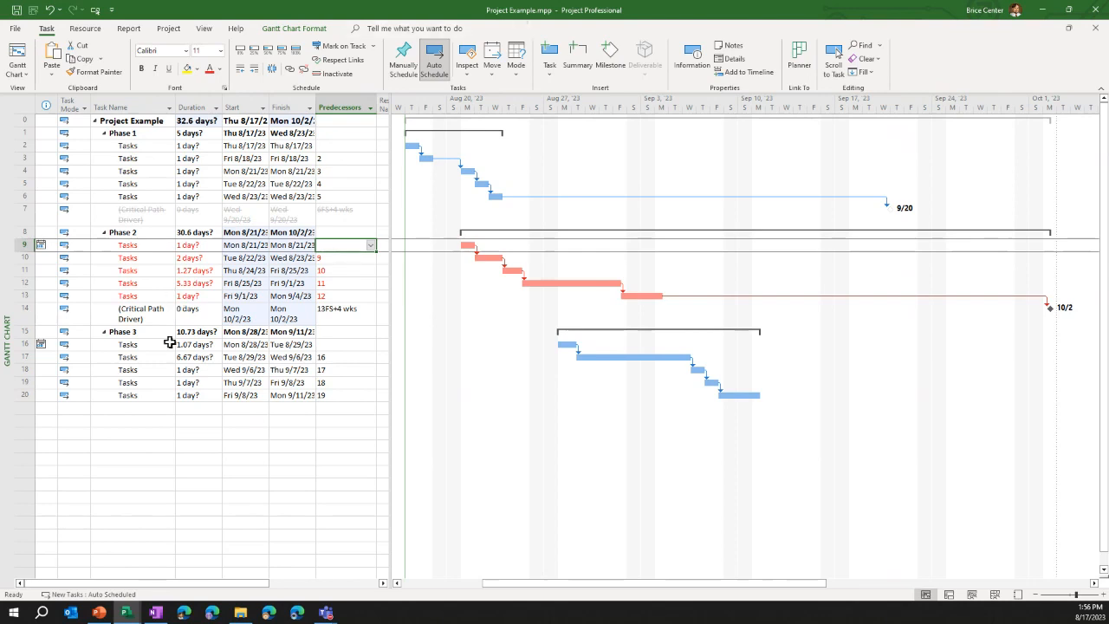
In Best Practices.mpp, change the predecessor of task 59, Receive Parts (ewks; ignores holidays), to 57FS+3 wks
mouse_move(124, 613)
left_click(63, 567)
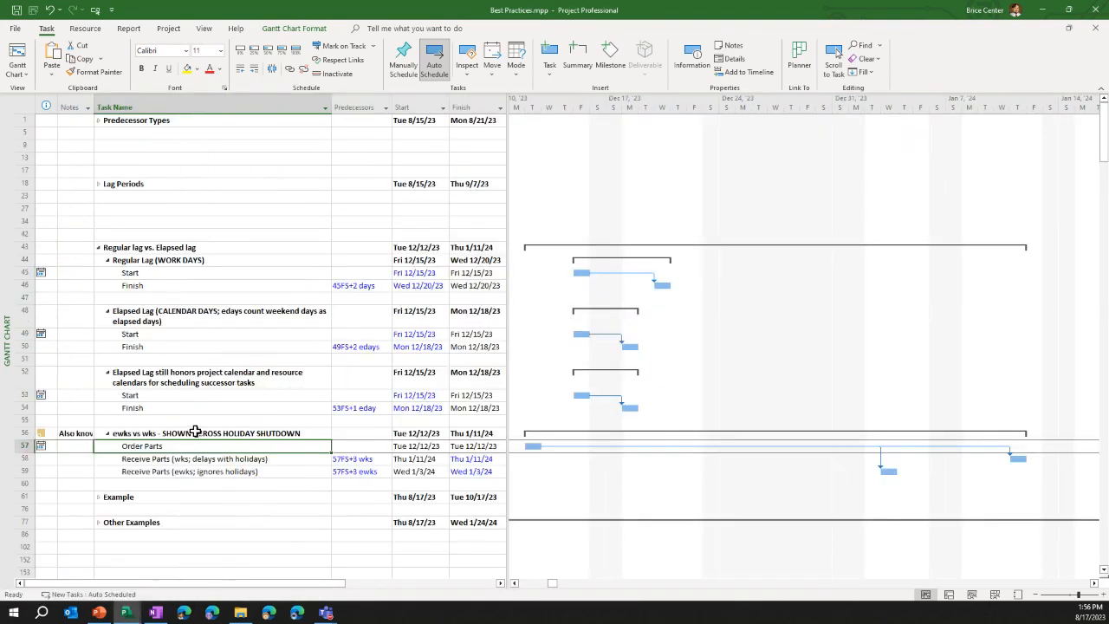
left_click(227, 473)
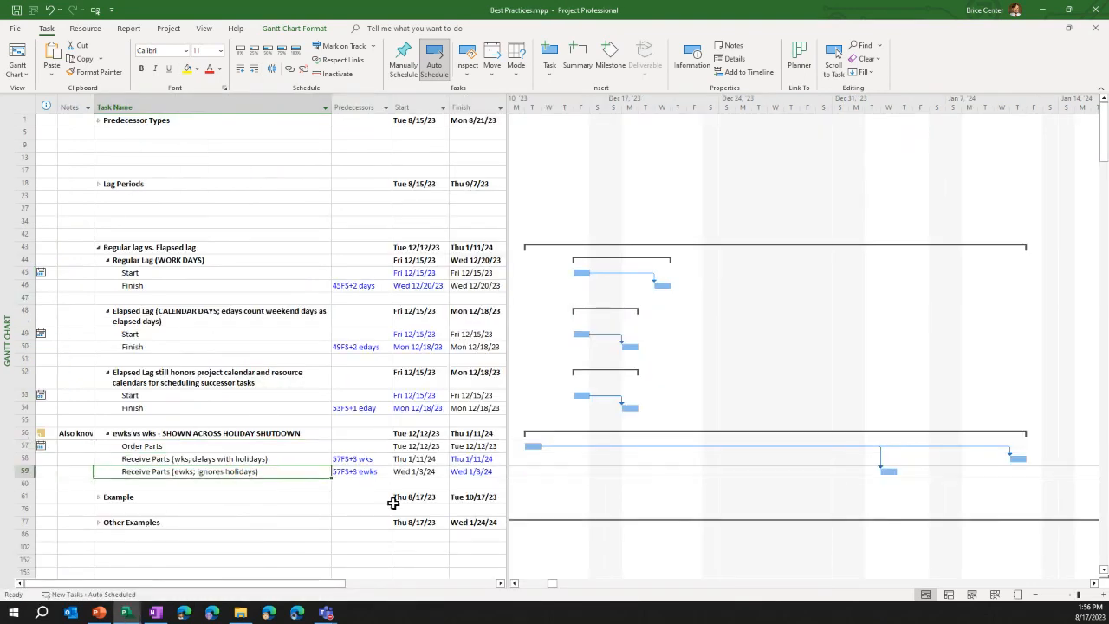
left_click(364, 473)
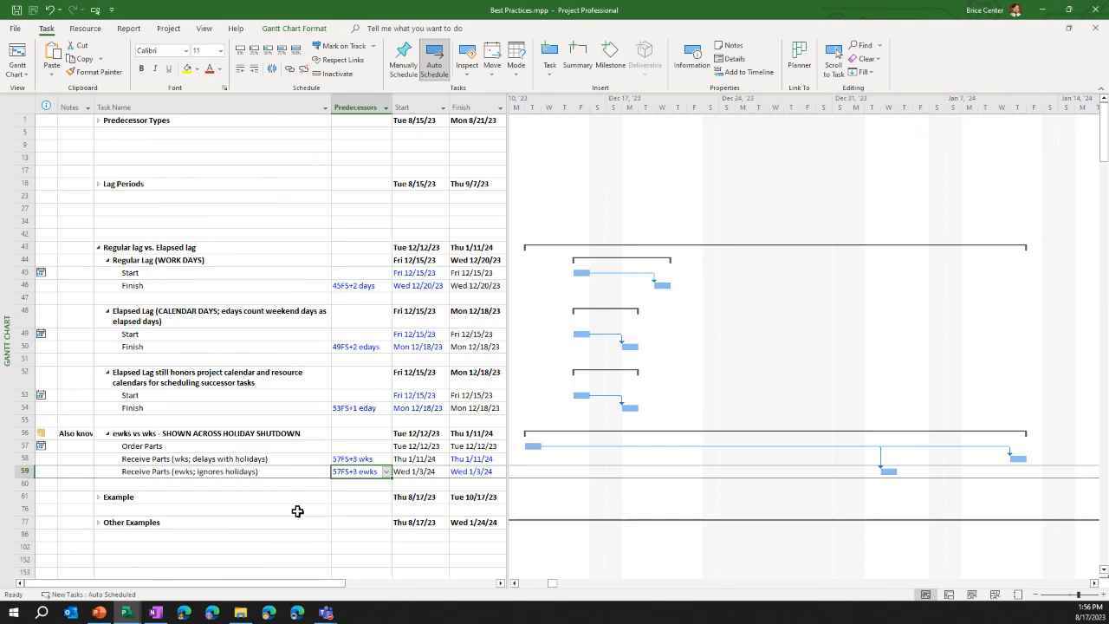
key("F2")
key("End")
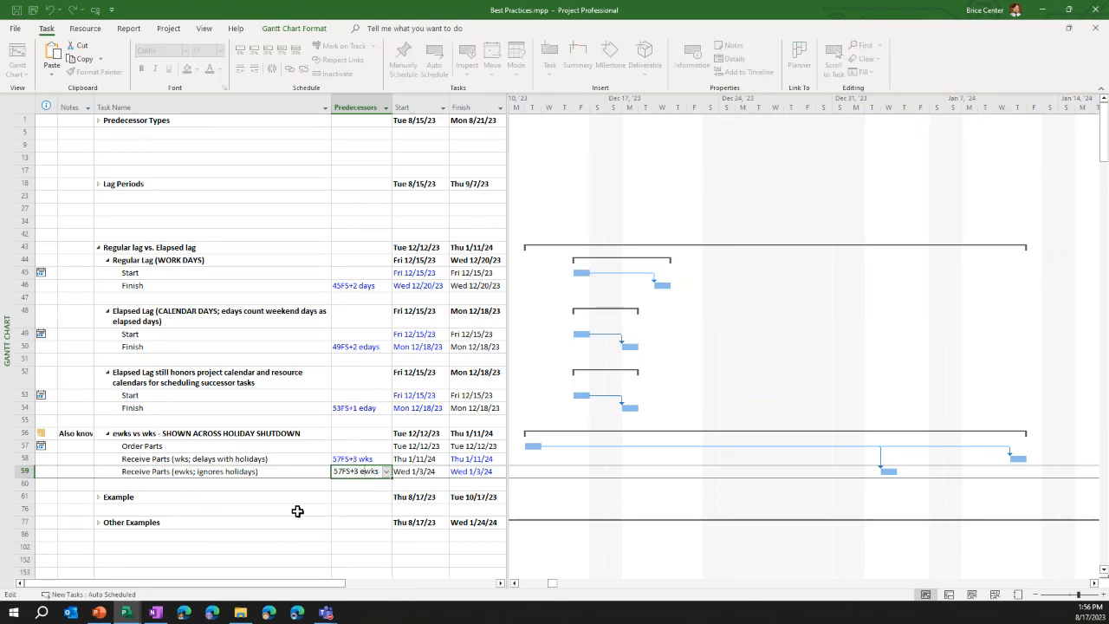
key("Return")
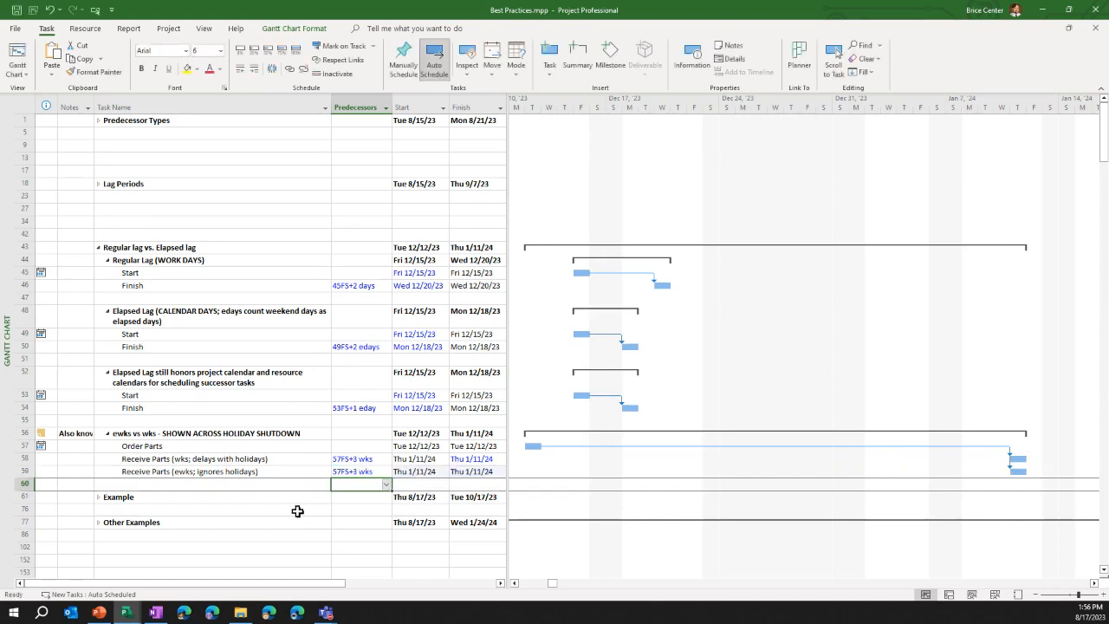
Change the predecessor of task 59, Receive Parts (ewks; ignores holidays), to 57FS+3 ewks
key("F2")
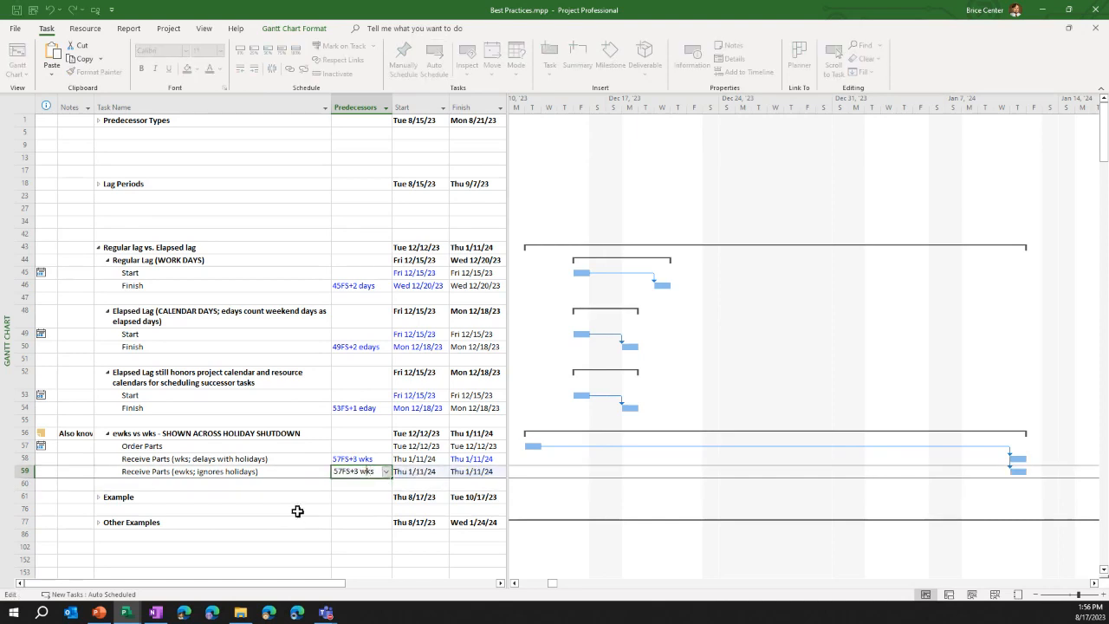
type("e")
key("Return")
Change task 59's predecessor link to start-to-start, 57SS+3 ewks
key("Up")
key("F2")
key("Home")
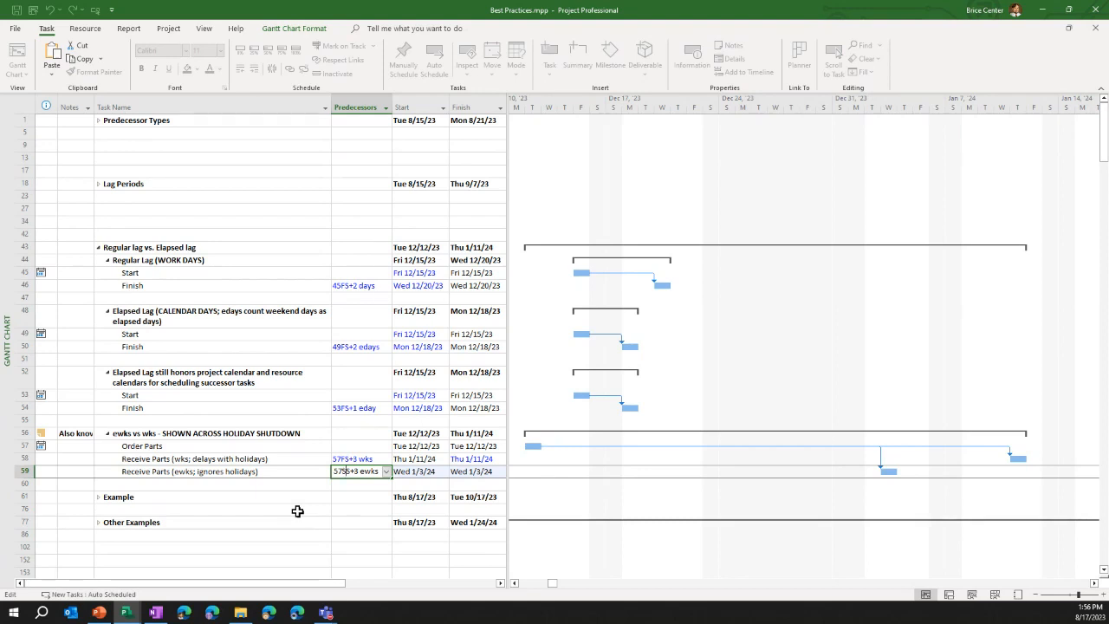
key("BackSpace")
type("S")
key("Return")
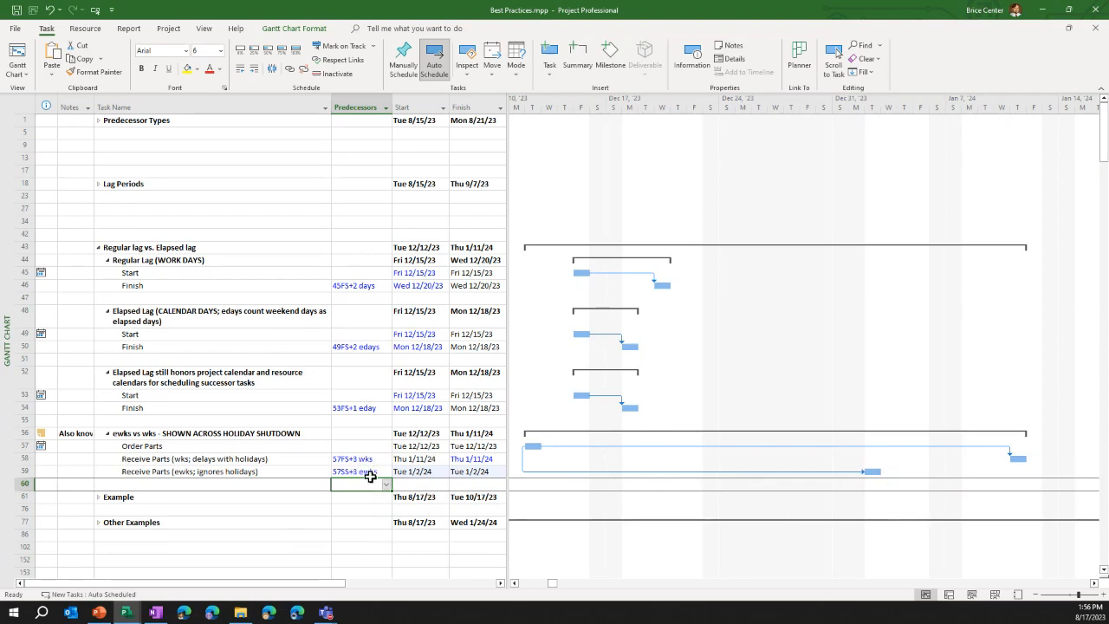
Change task 59's predecessor link to finish-to-finish, 57FF+3 ewks
key("Up")
key("F2")
key("Home")
key("Right")
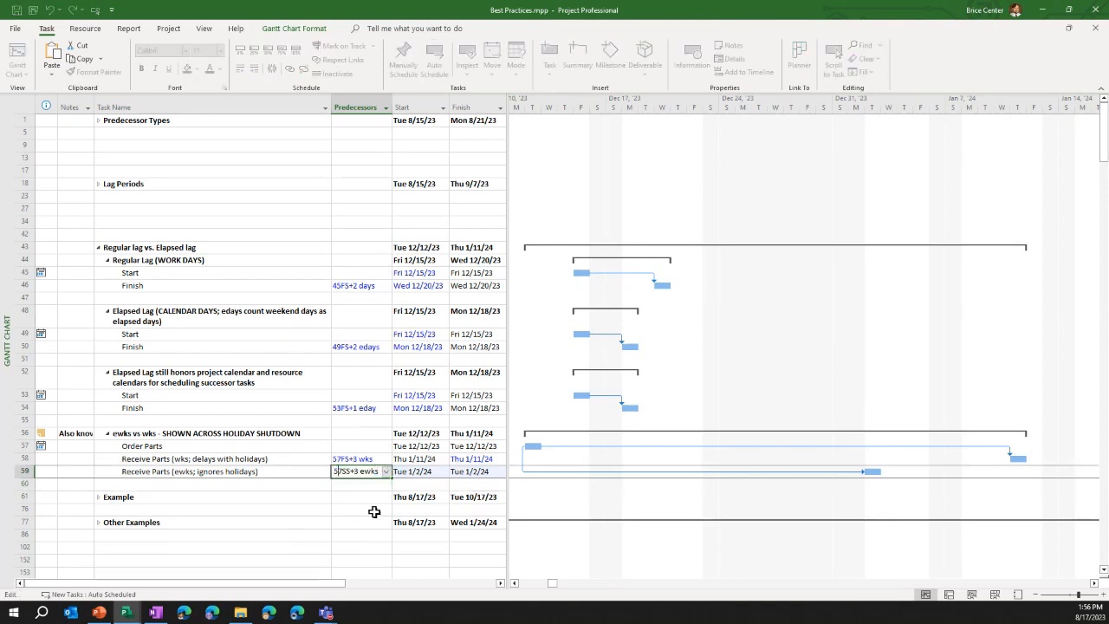
type("FF")
key("Return")
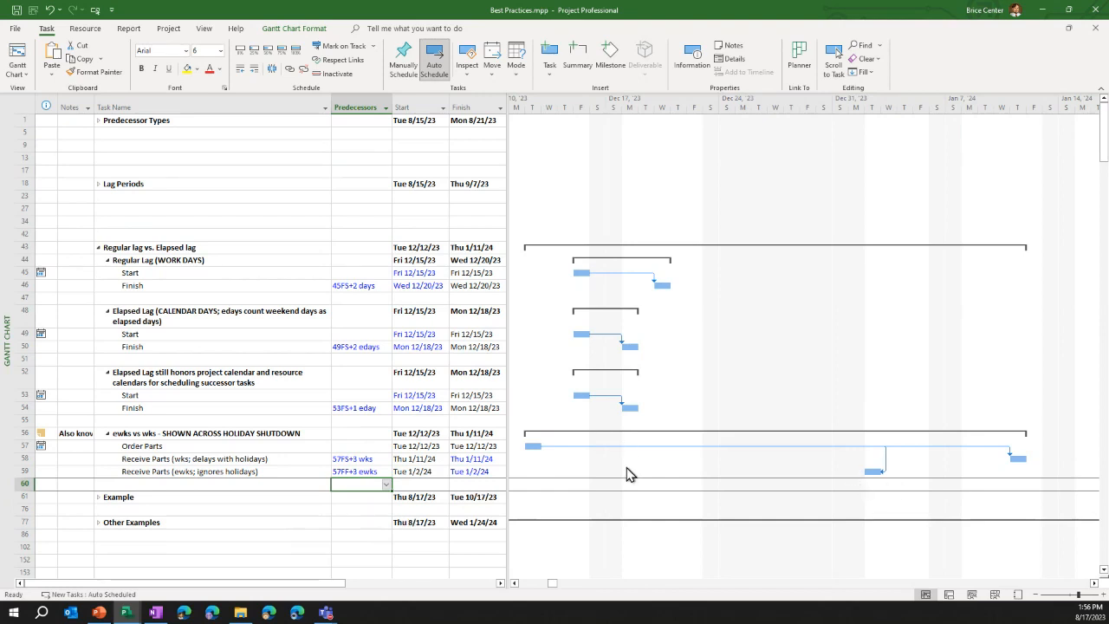
left_click(344, 472)
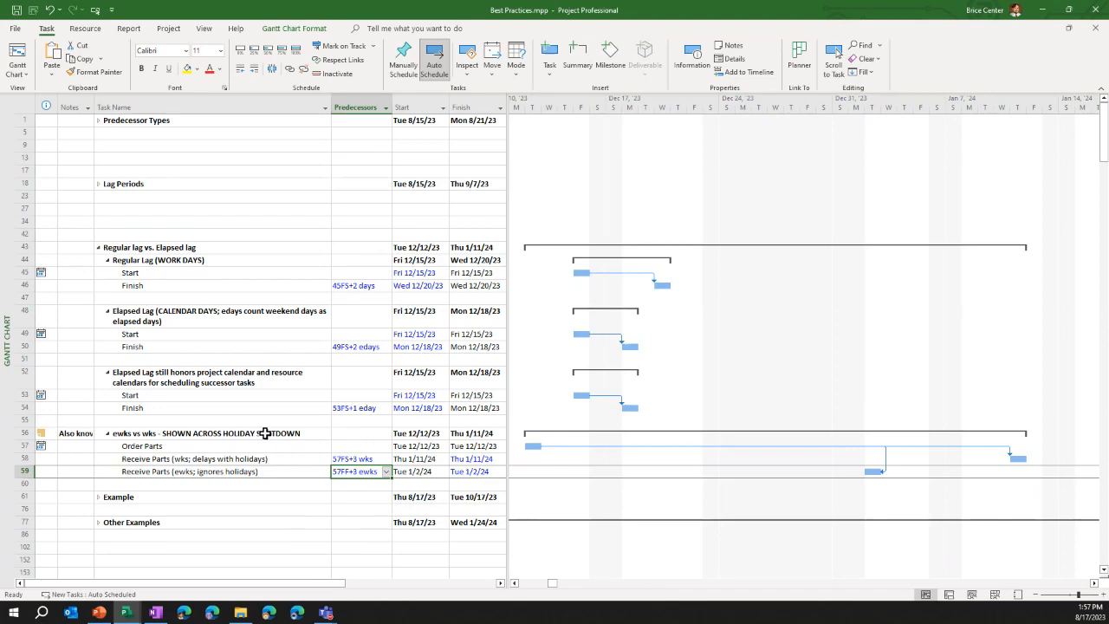
Switch to the open project file Critical Path - Simple Example.mpp
mouse_move(127, 613)
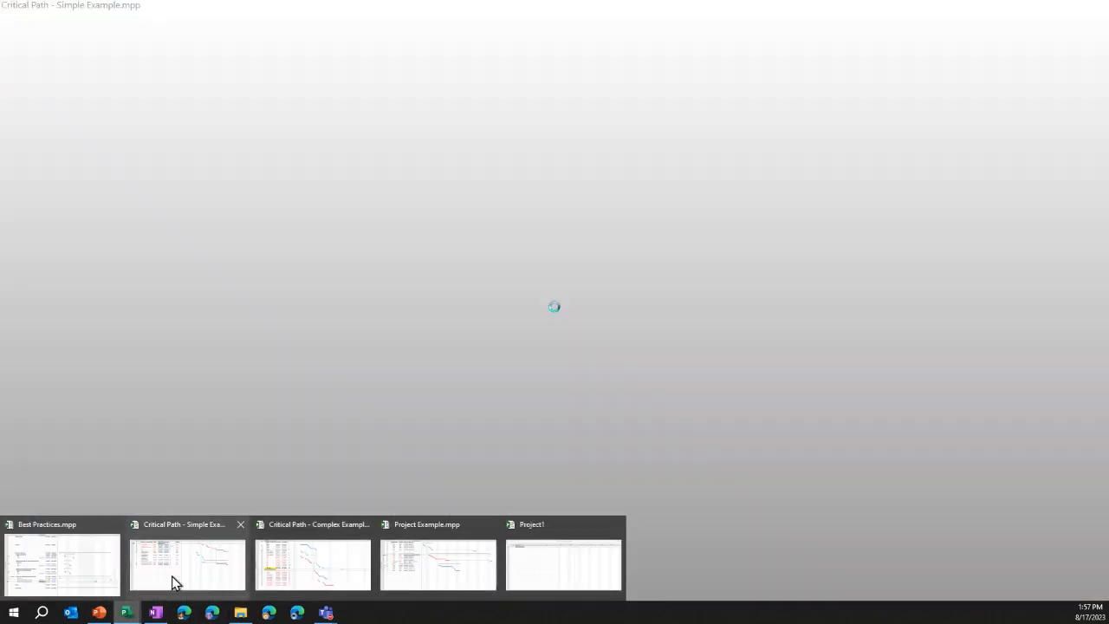
mouse_move(453, 578)
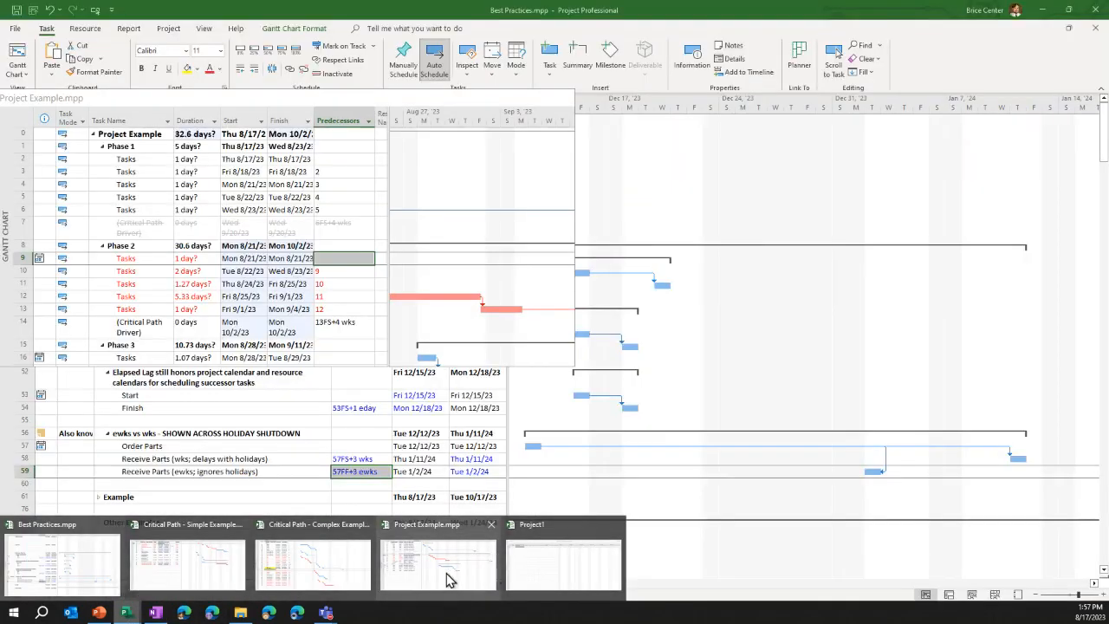
left_click(187, 563)
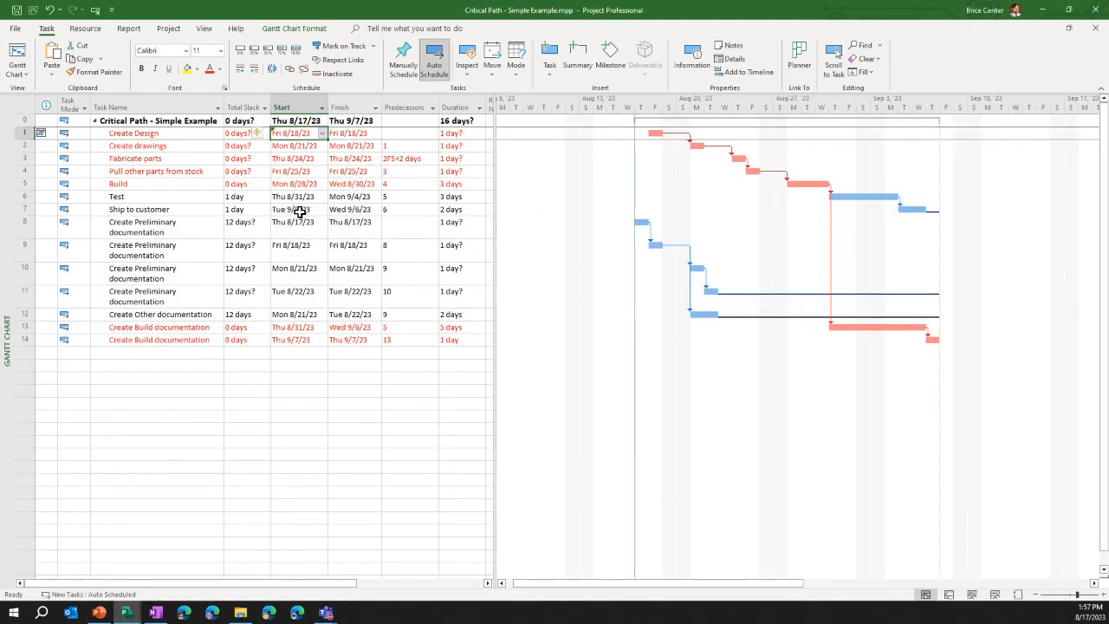
Toggle the slack lines in the Gantt chart off and on, leaving them shown, and highlight the Total Slack column
left_click(291, 28)
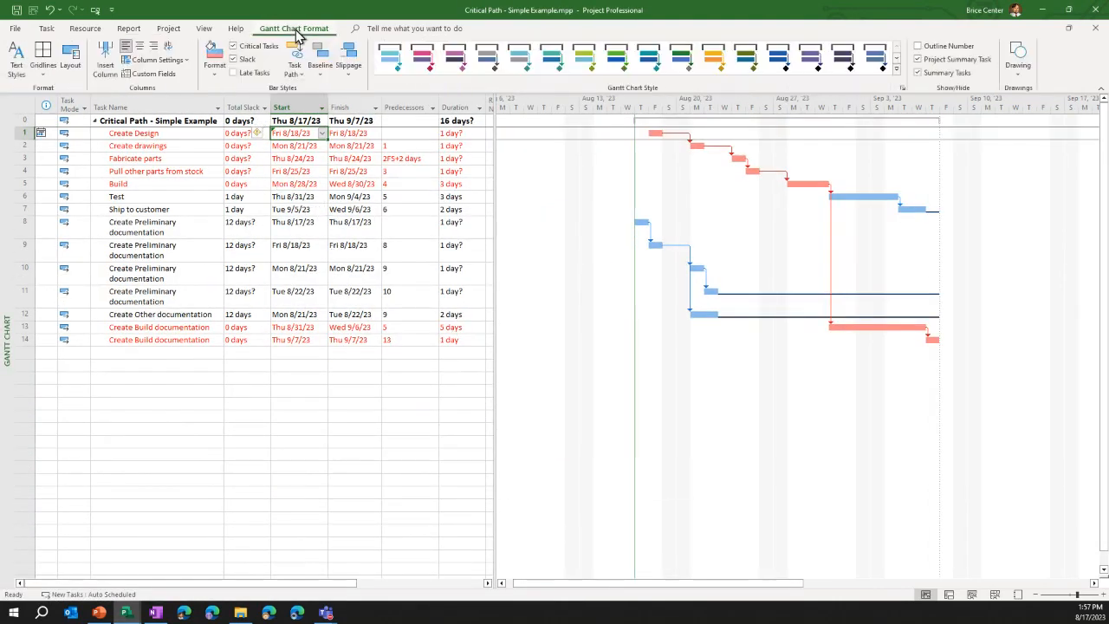
left_click(234, 61)
left_click(233, 60)
left_click(231, 60)
left_click(232, 60)
left_click(231, 60)
left_click(232, 61)
left_click(232, 60)
left_click(189, 228)
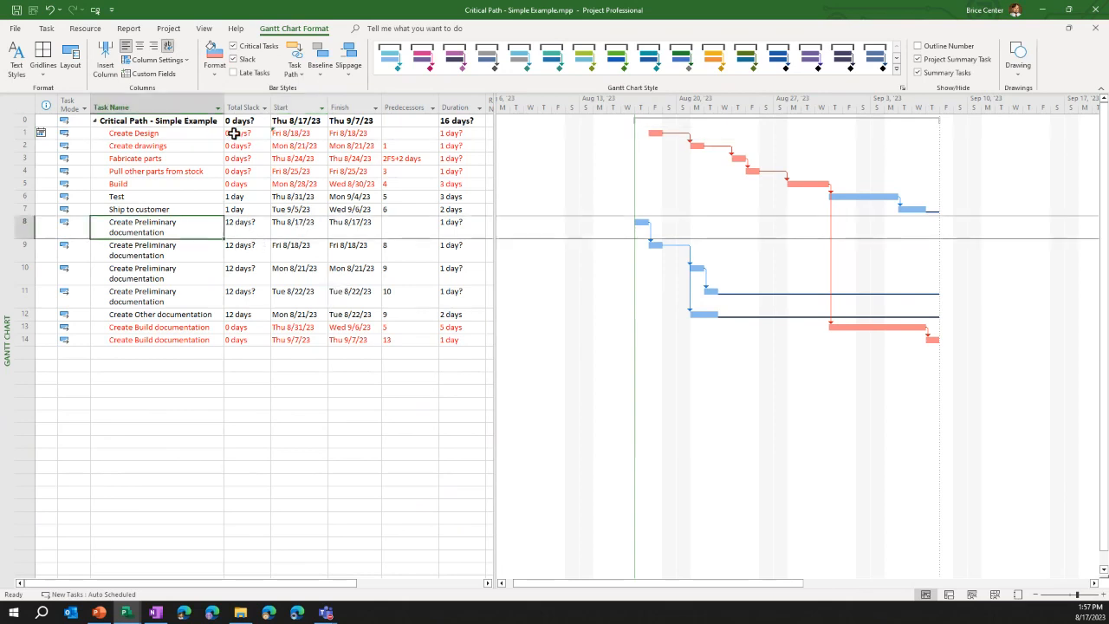
left_click(234, 102)
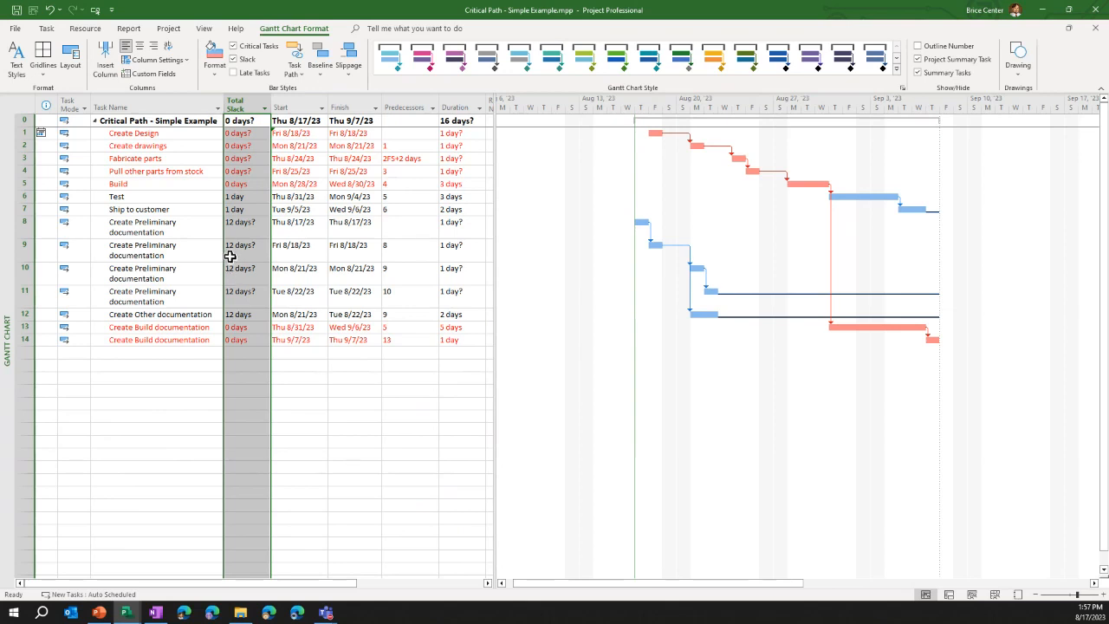
Set the duration of task 13, Create Build documentation, to 2 days and select task 14's Total Slack value
left_click(460, 329)
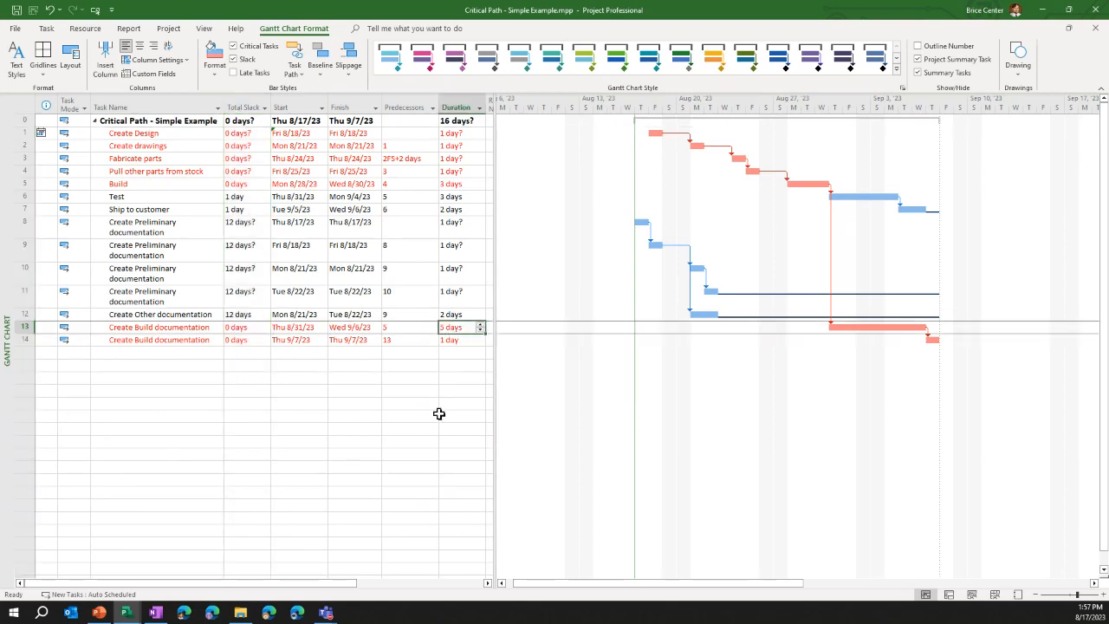
type("2")
key("Return")
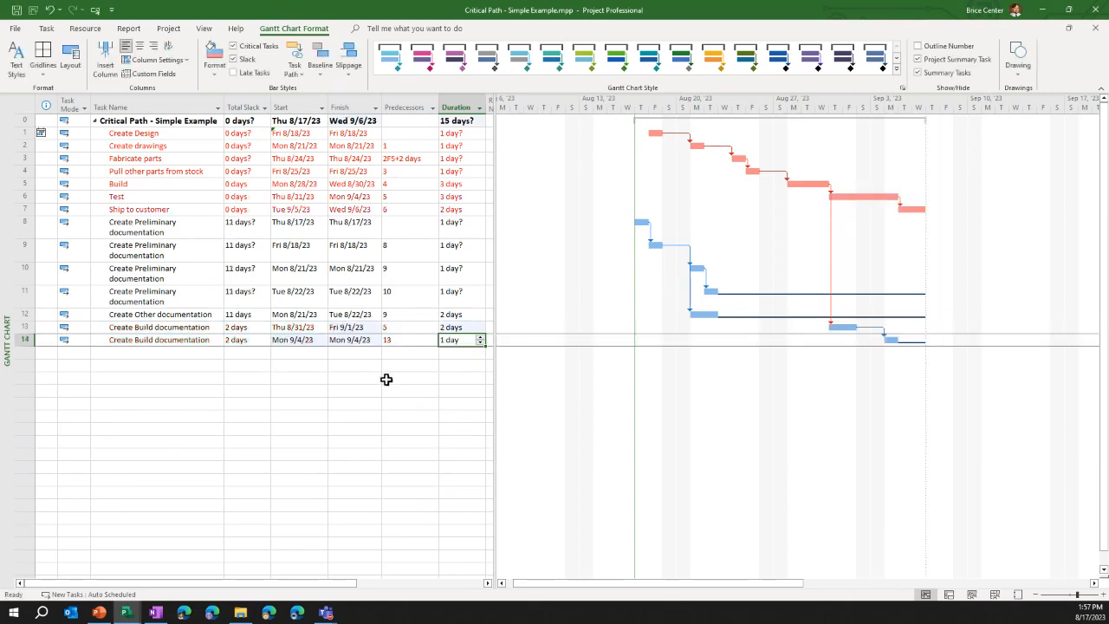
left_click(235, 342)
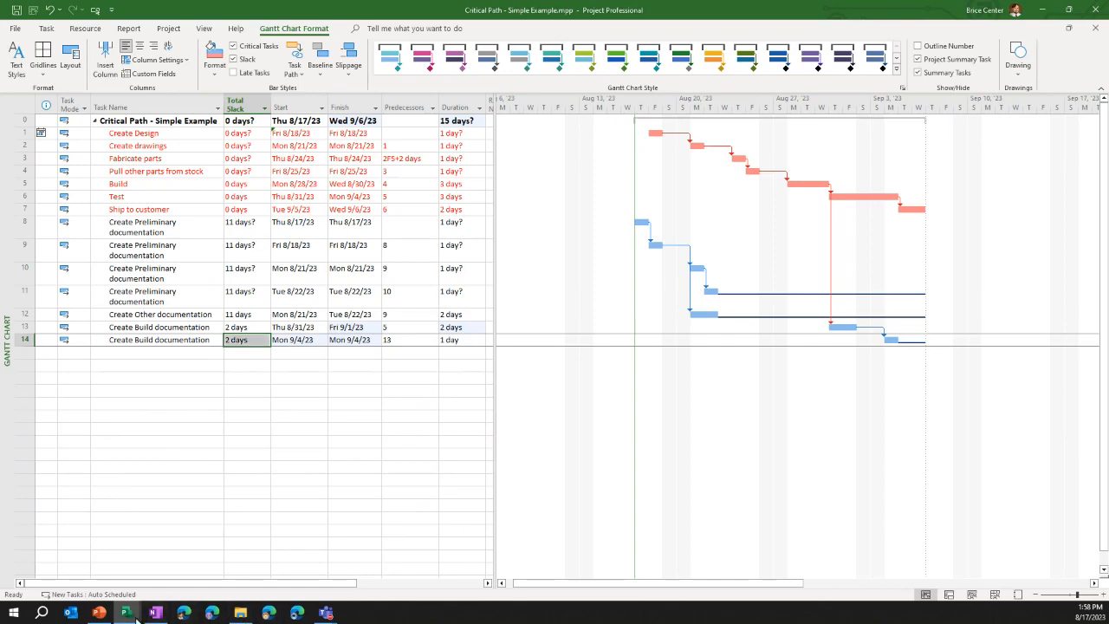
In Critical Path - Complex Example.mpp, insert a Total Slack column before Start and highlight the slack of tasks 16–18 and 1–4
mouse_move(126, 612)
mouse_move(193, 563)
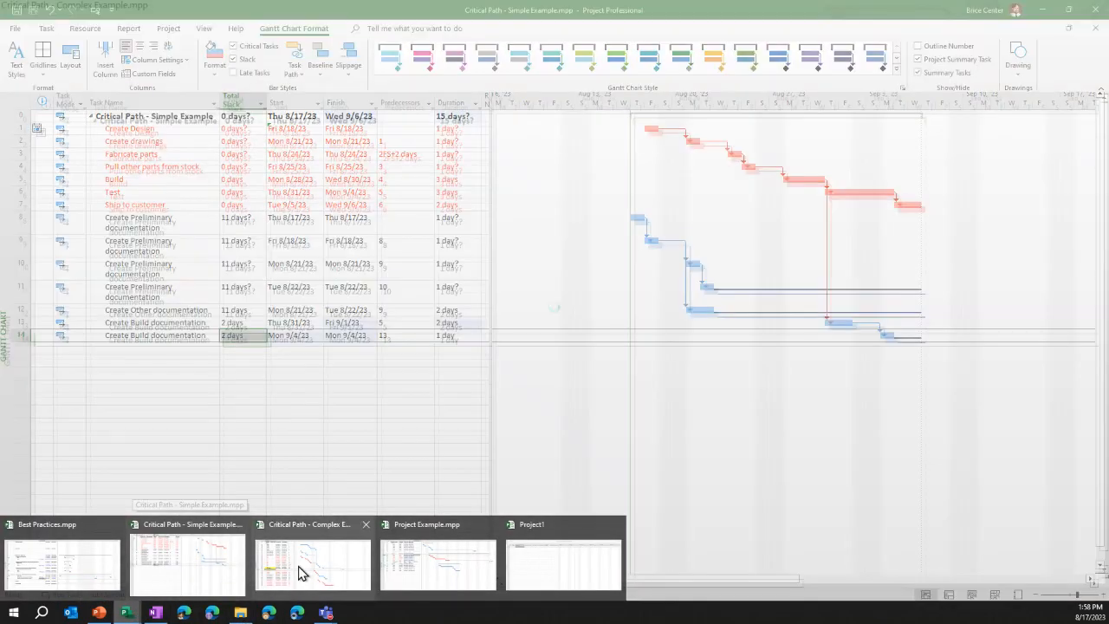
left_click(297, 567)
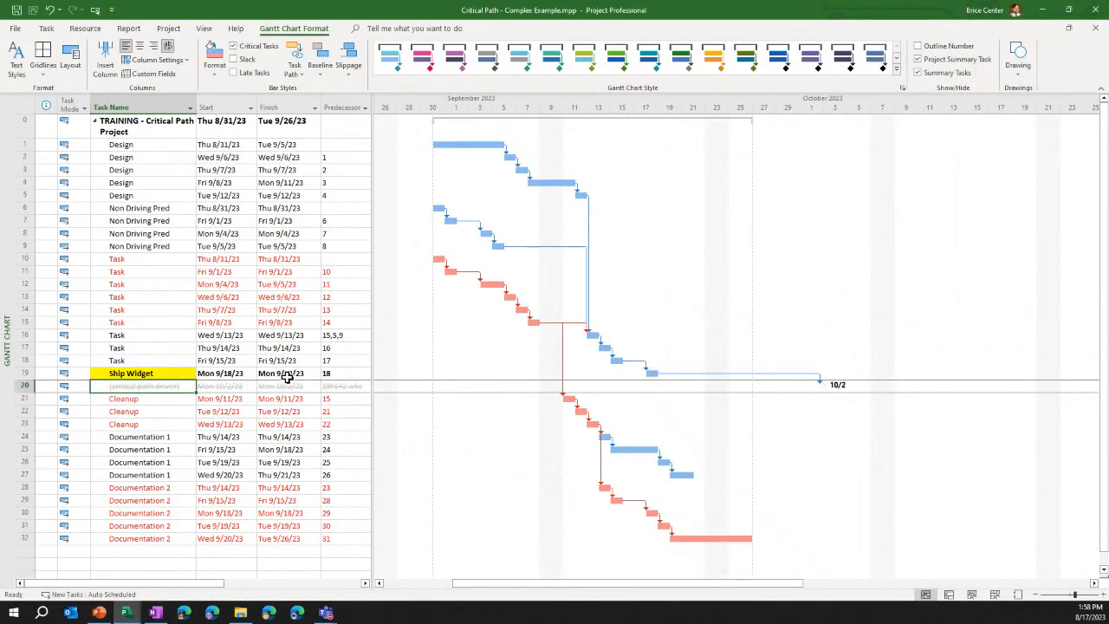
scroll(197, 350, "down", 1)
scroll(206, 328, "up", 1)
right_click(221, 106)
left_click(264, 202)
type("Total Slack")
key("Return")
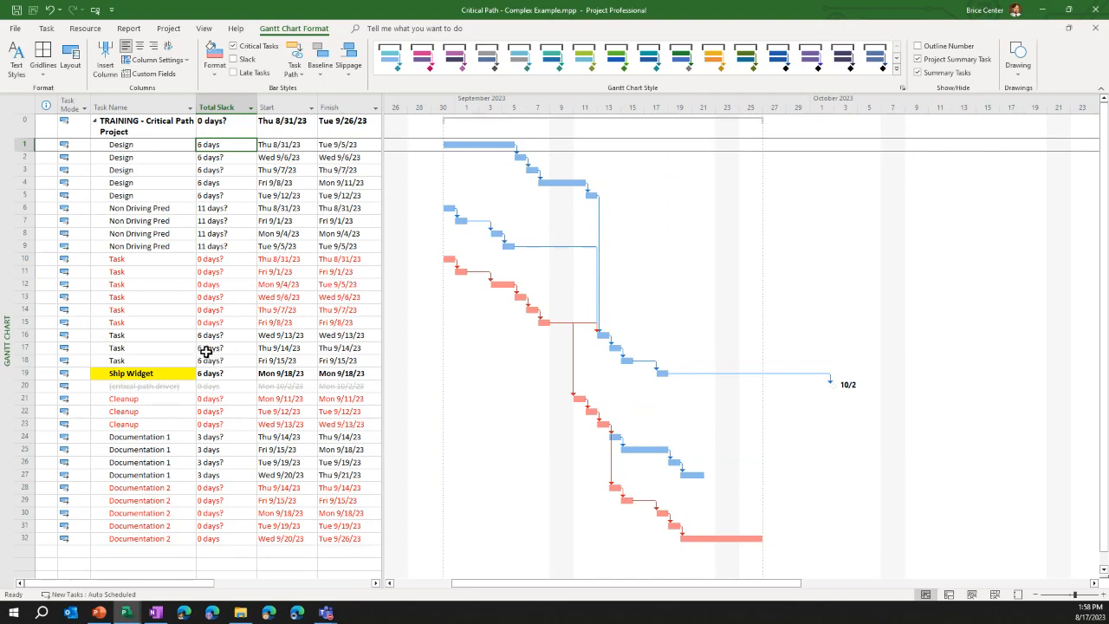
left_click_drag(220, 336, 220, 358)
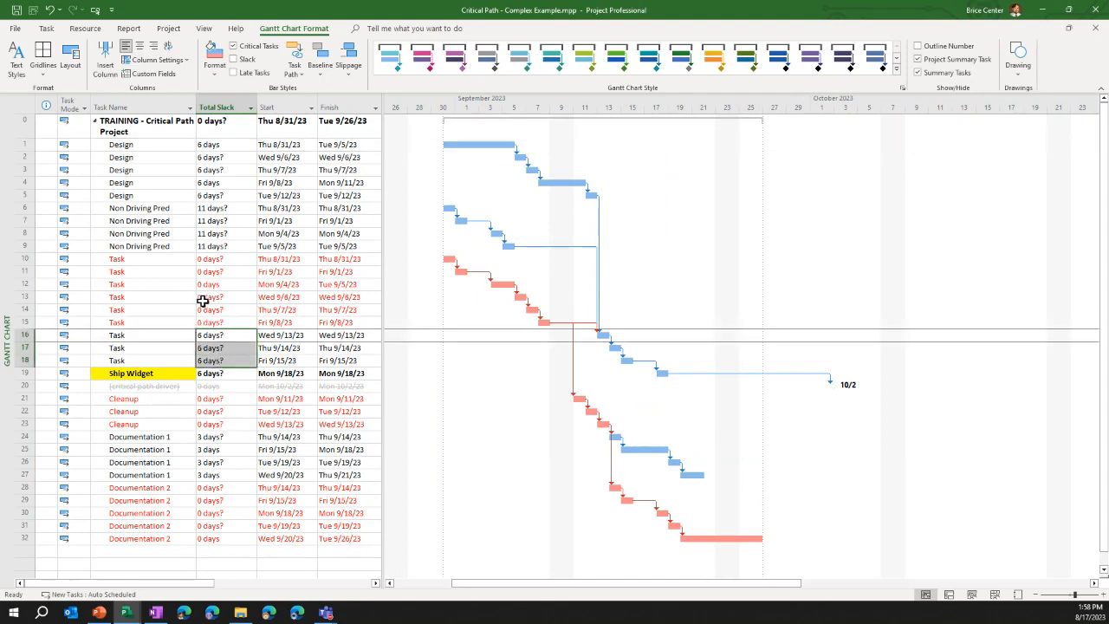
left_click_drag(212, 146, 211, 184)
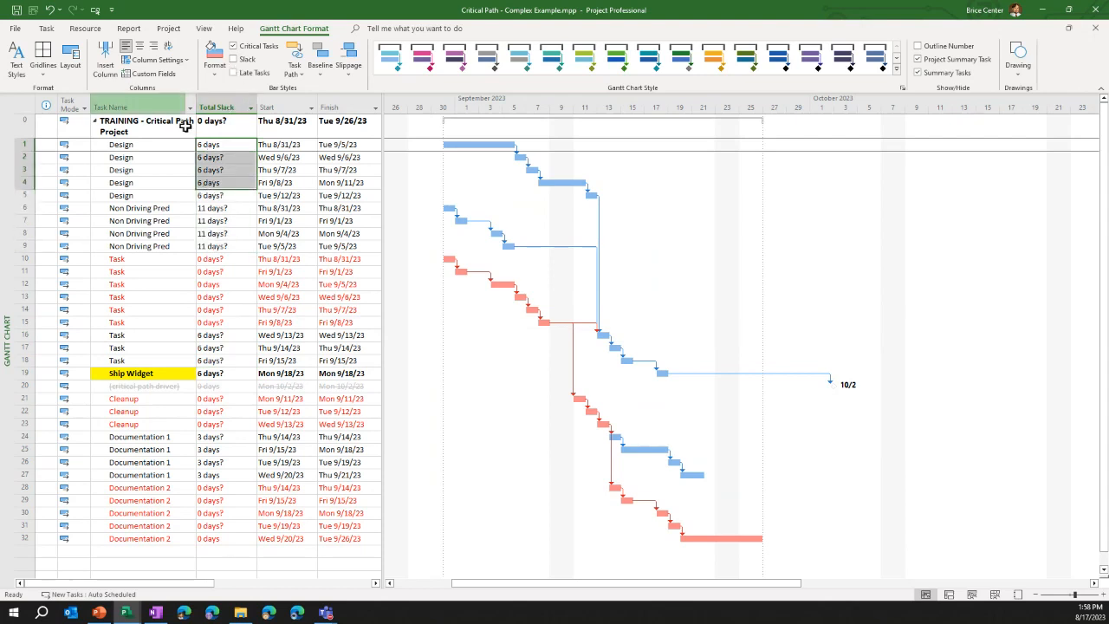
Reactivate the inactive critical path driver, task 20, below Ship Widget
left_click(157, 396)
left_click(158, 386)
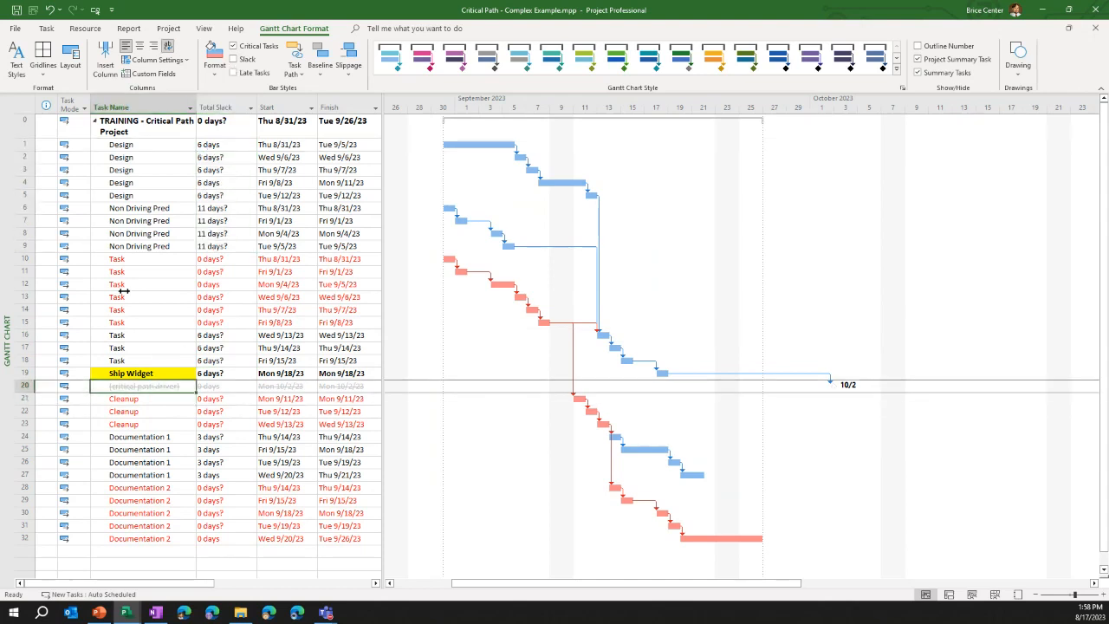
left_click(46, 28)
left_click(324, 75)
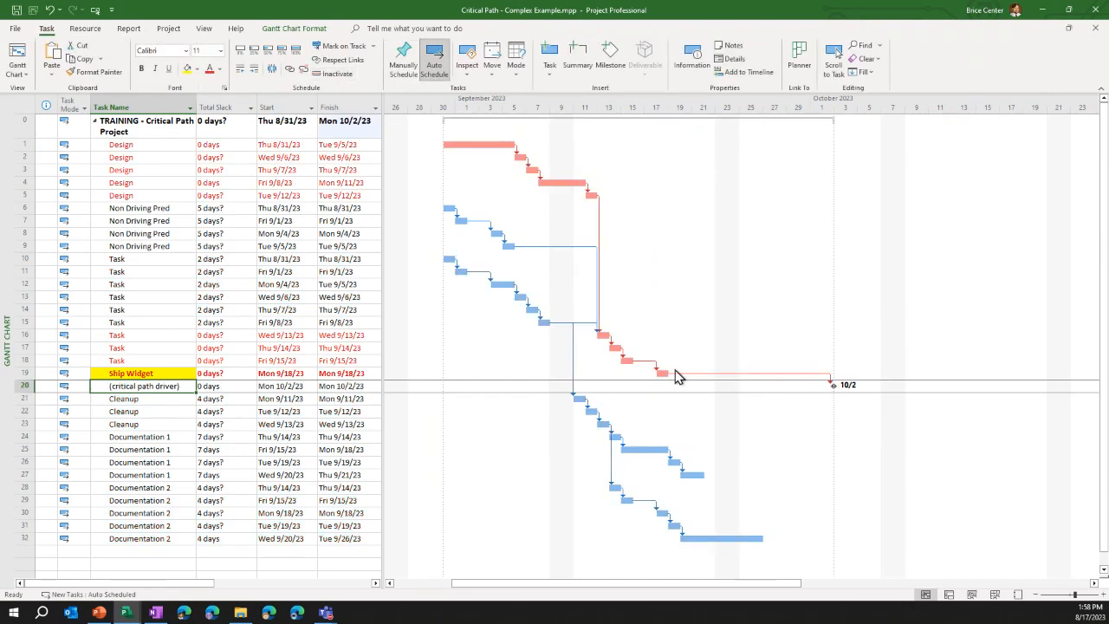
Examine the Total Slack values of the Design tasks and of tasks 16 to 19 leading to Ship Widget
left_click_drag(219, 338, 215, 362)
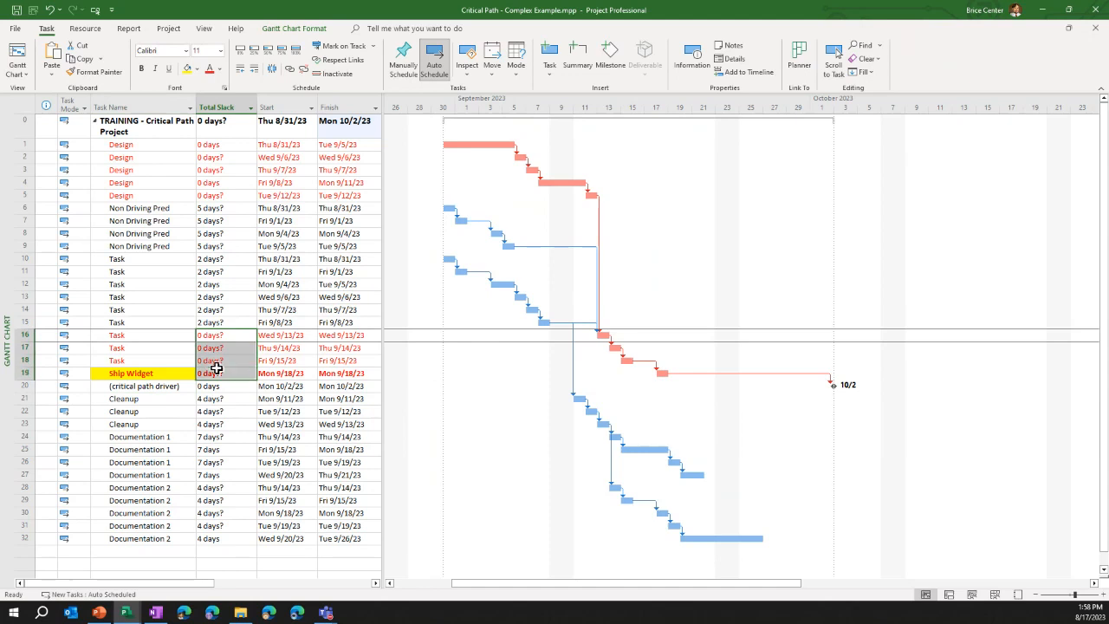
left_click_drag(223, 144, 218, 192)
left_click_drag(216, 335, 217, 366)
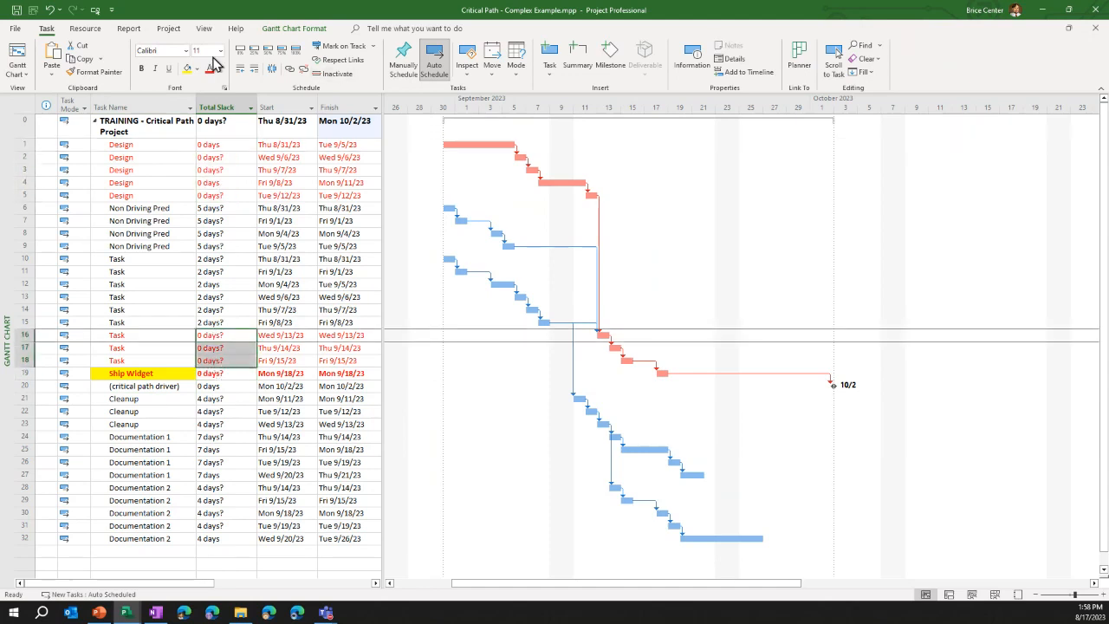
Show slack lines in the Gantt chart and highlight the Total Slack column
left_click(279, 29)
left_click(232, 59)
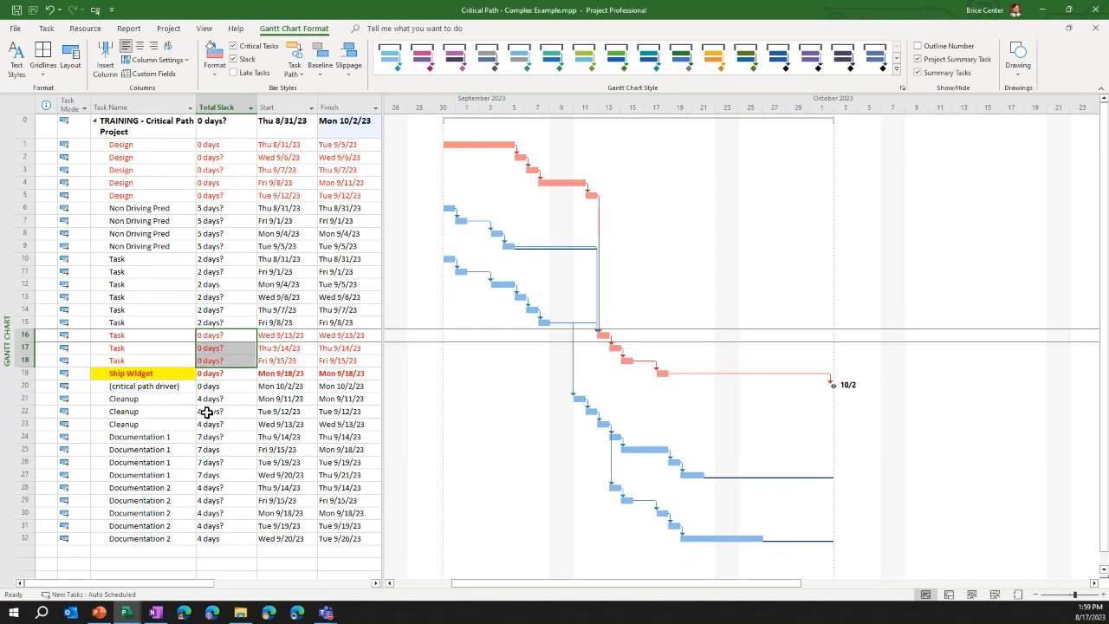
left_click(216, 107)
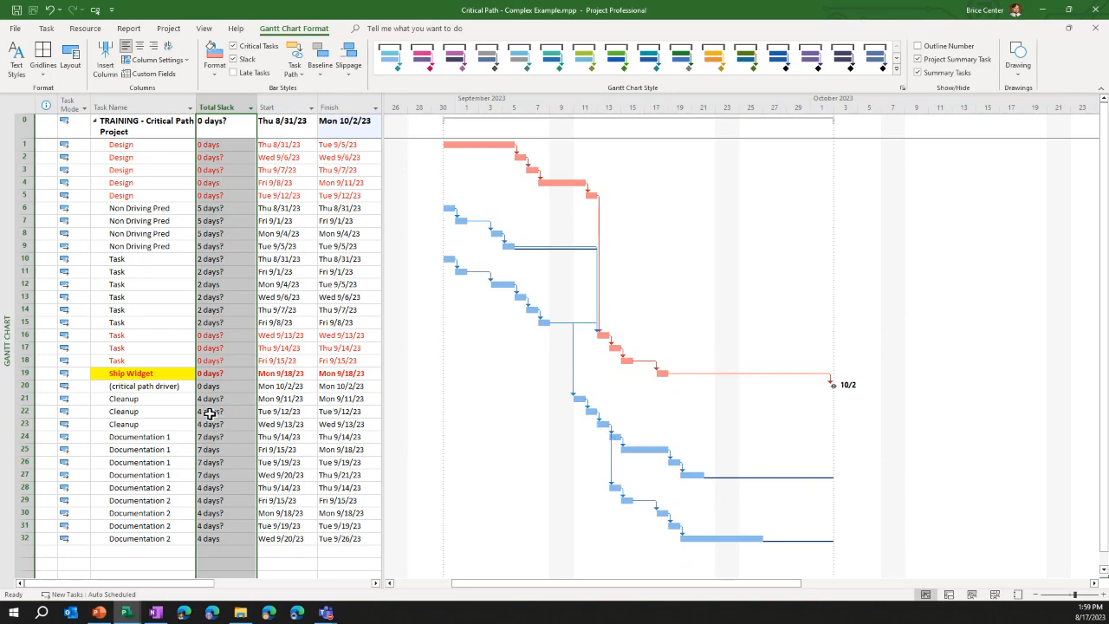
Move the start of task 22, Cleanup, to Wed 9/13/23 while keeping the link to its predecessor
left_click(279, 411)
left_click(311, 411)
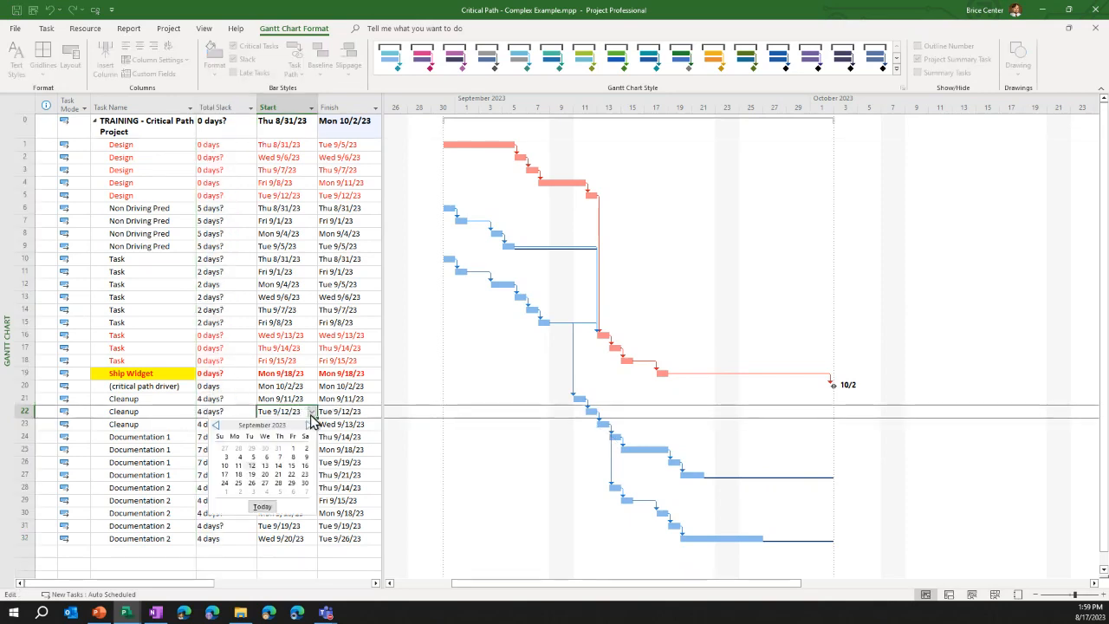
left_click(279, 474)
left_click(478, 331)
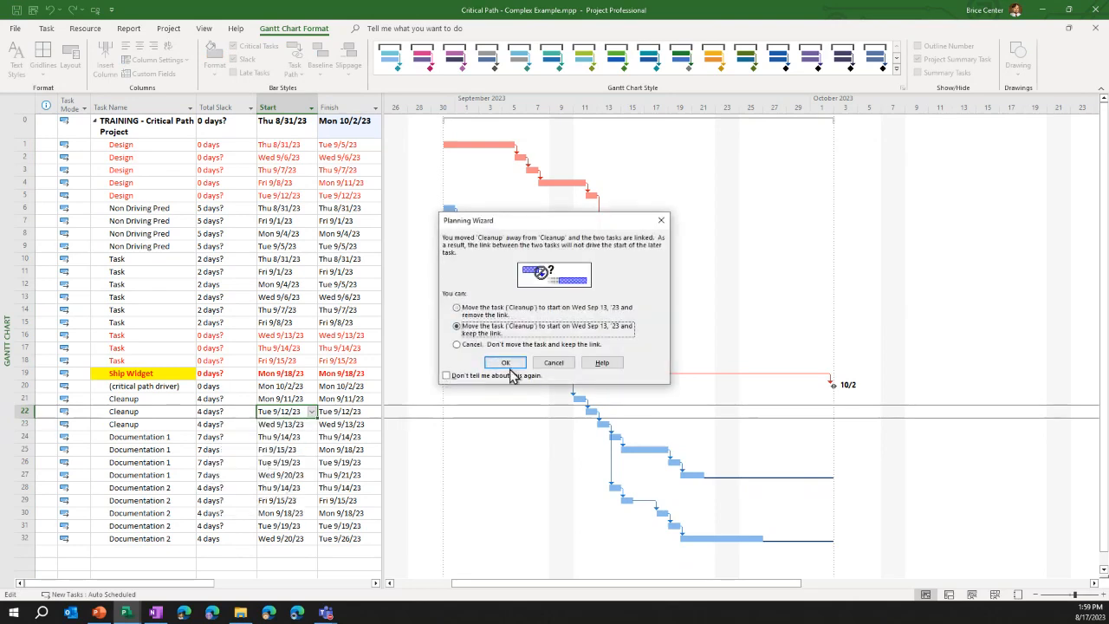
left_click(507, 364)
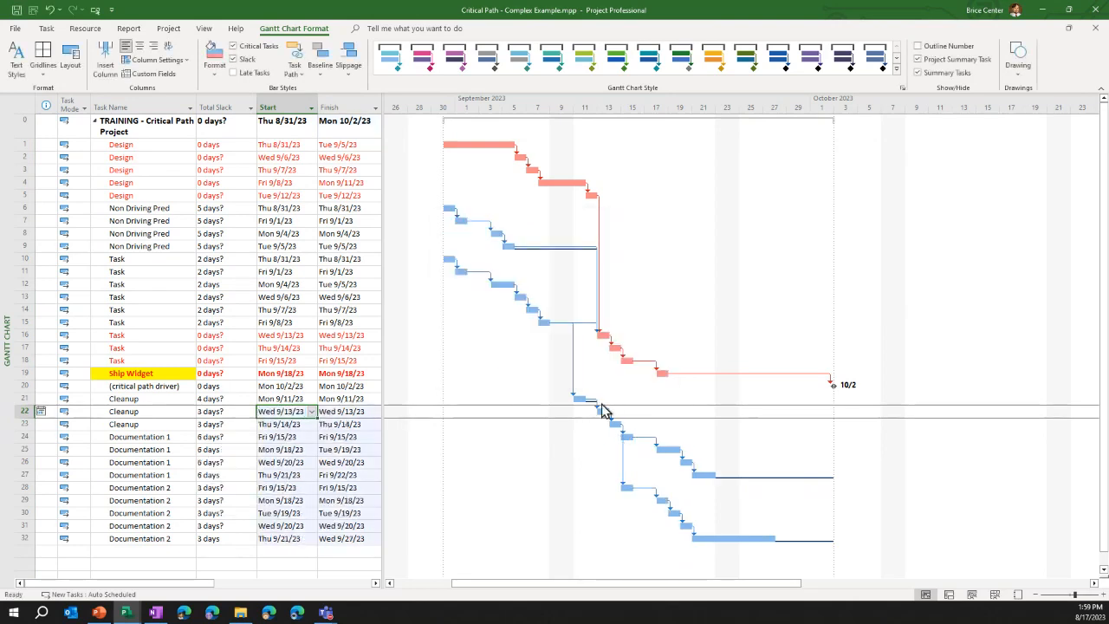